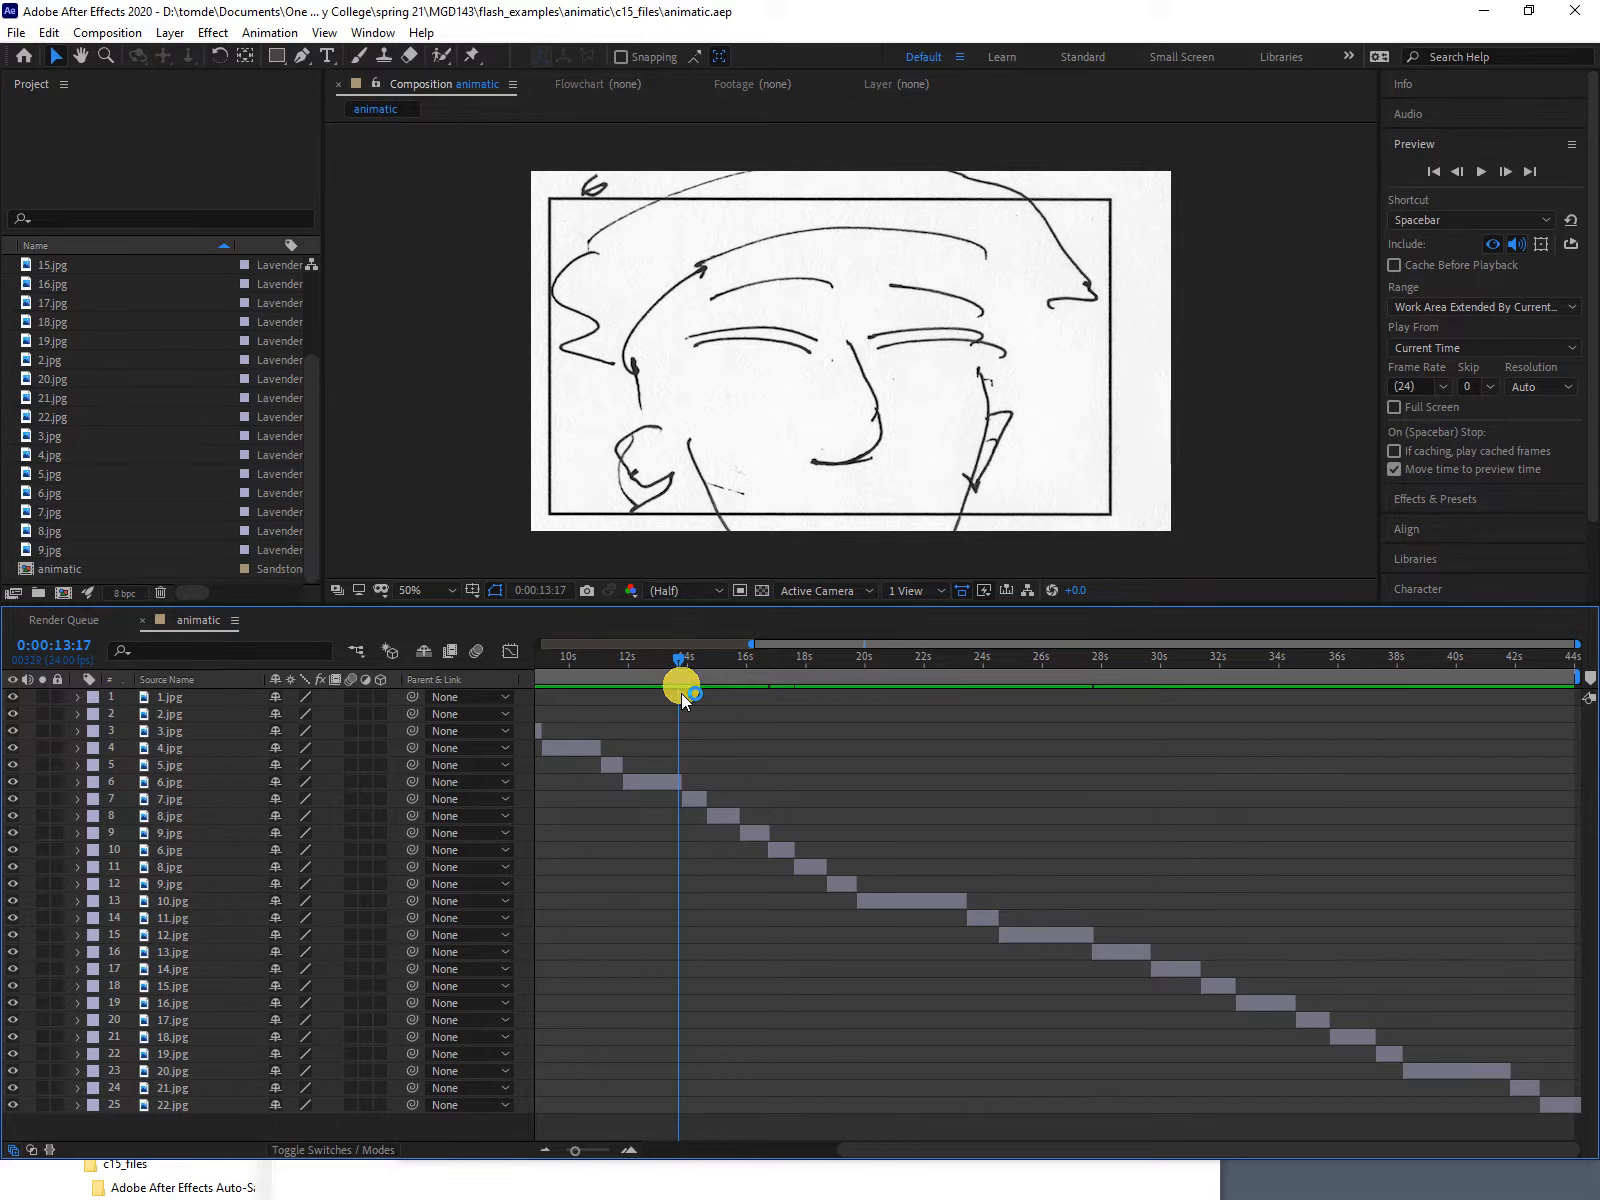
Align the start of the 11.jpg layer to 0:00:23:10, directly after the 10.jpg layer.
mouse_move(678, 666)
left_mouse_down()
mouse_move(976, 669)
mouse_move(964, 674)
left_mouse_up()
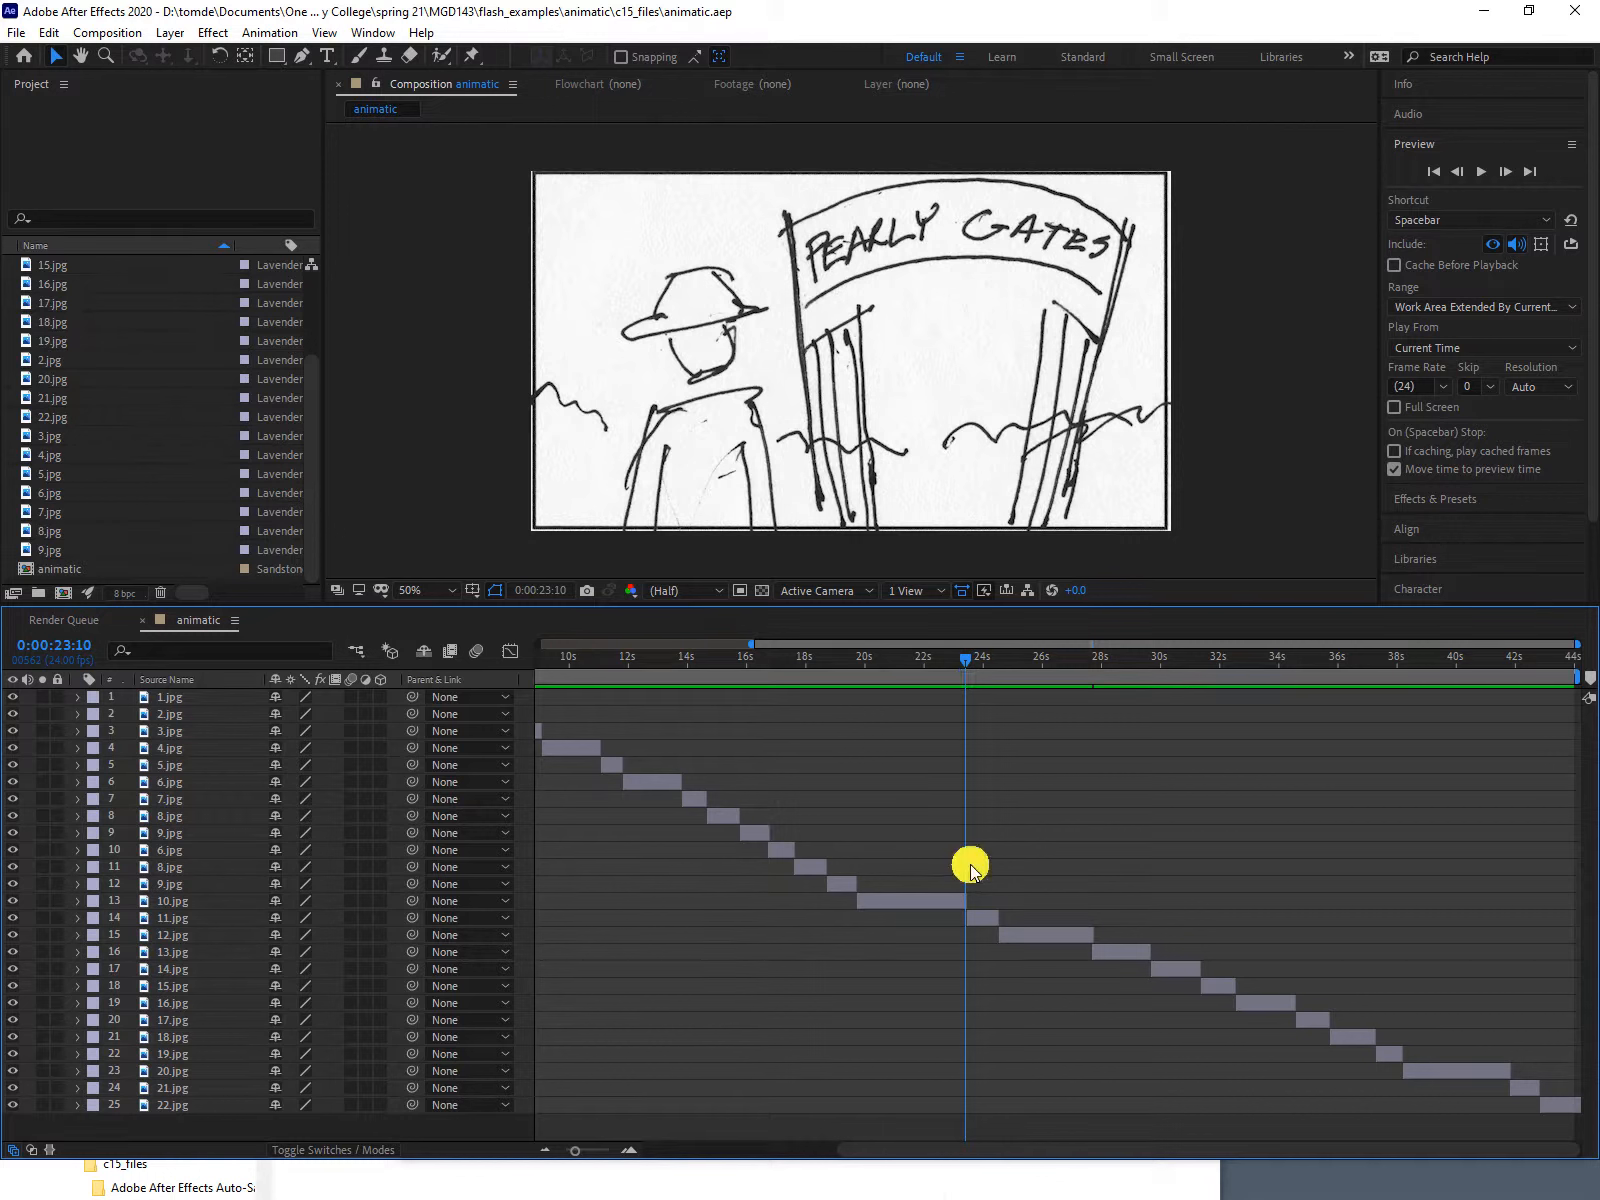
left_click(980, 915)
left_click_drag(994, 918, 1032, 918)
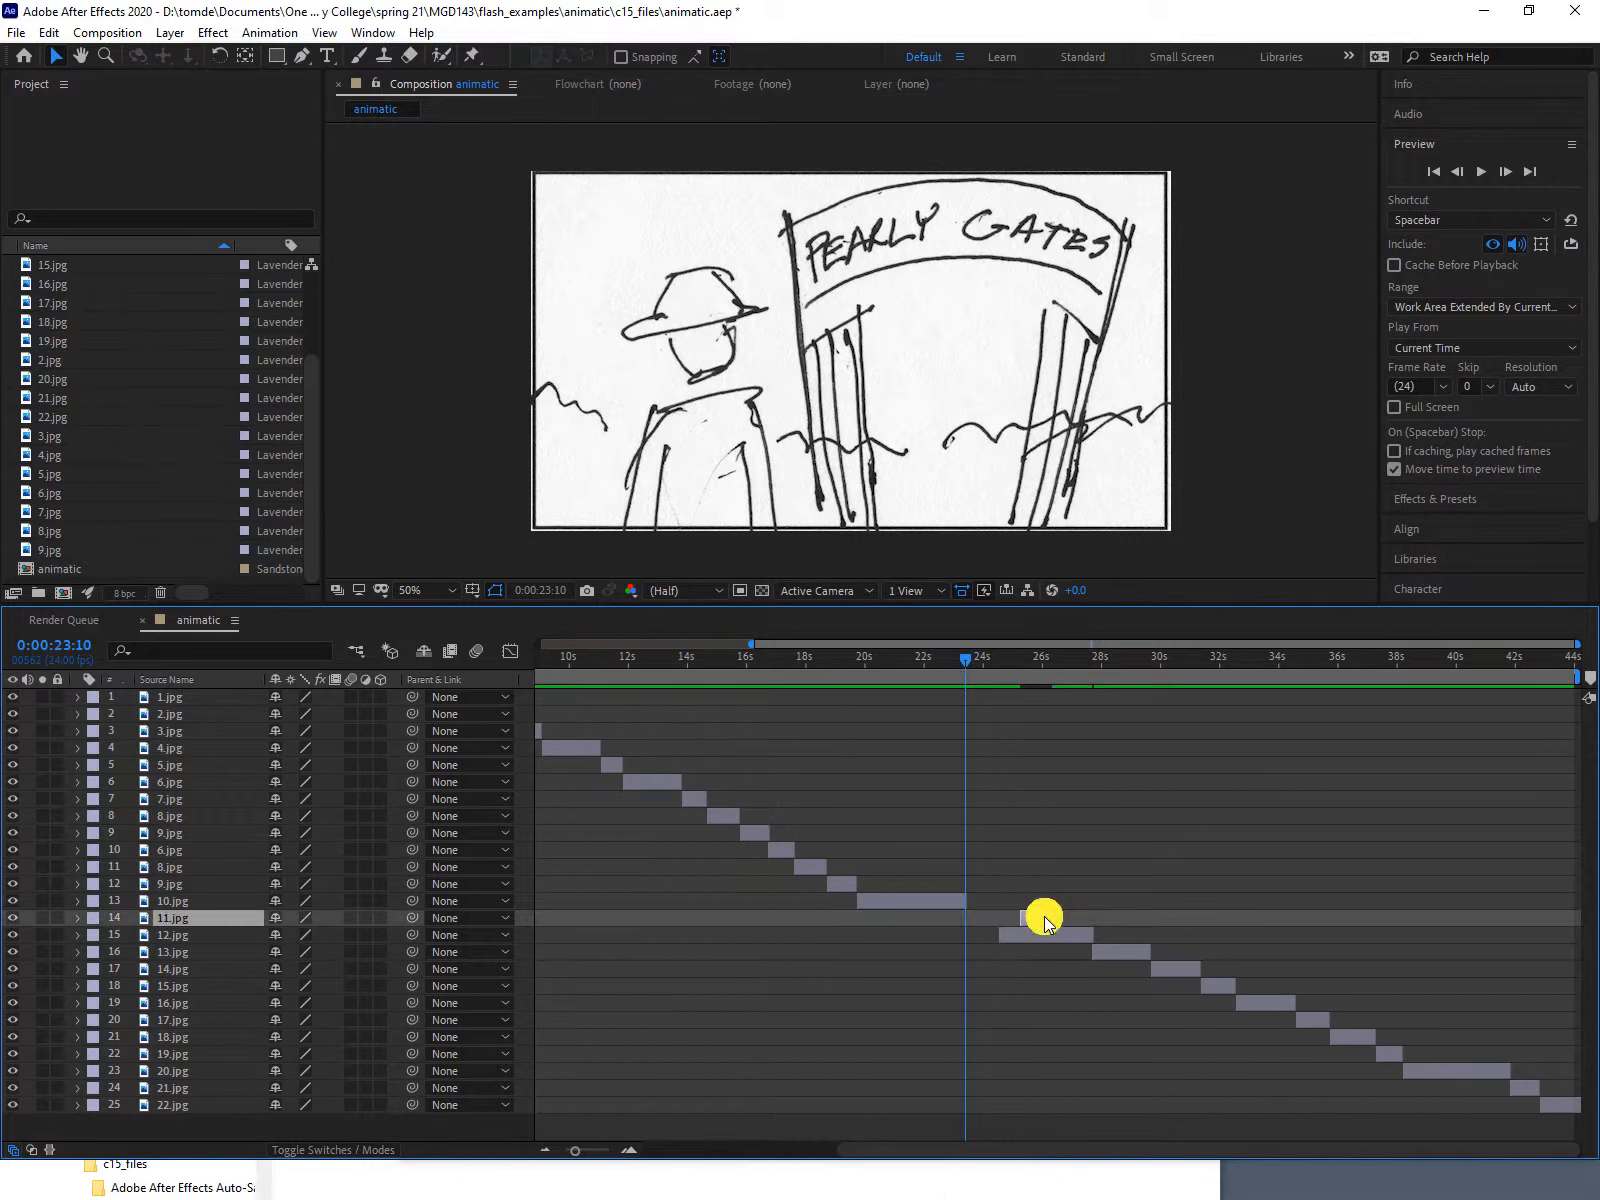
left_click_drag(1043, 918, 990, 925)
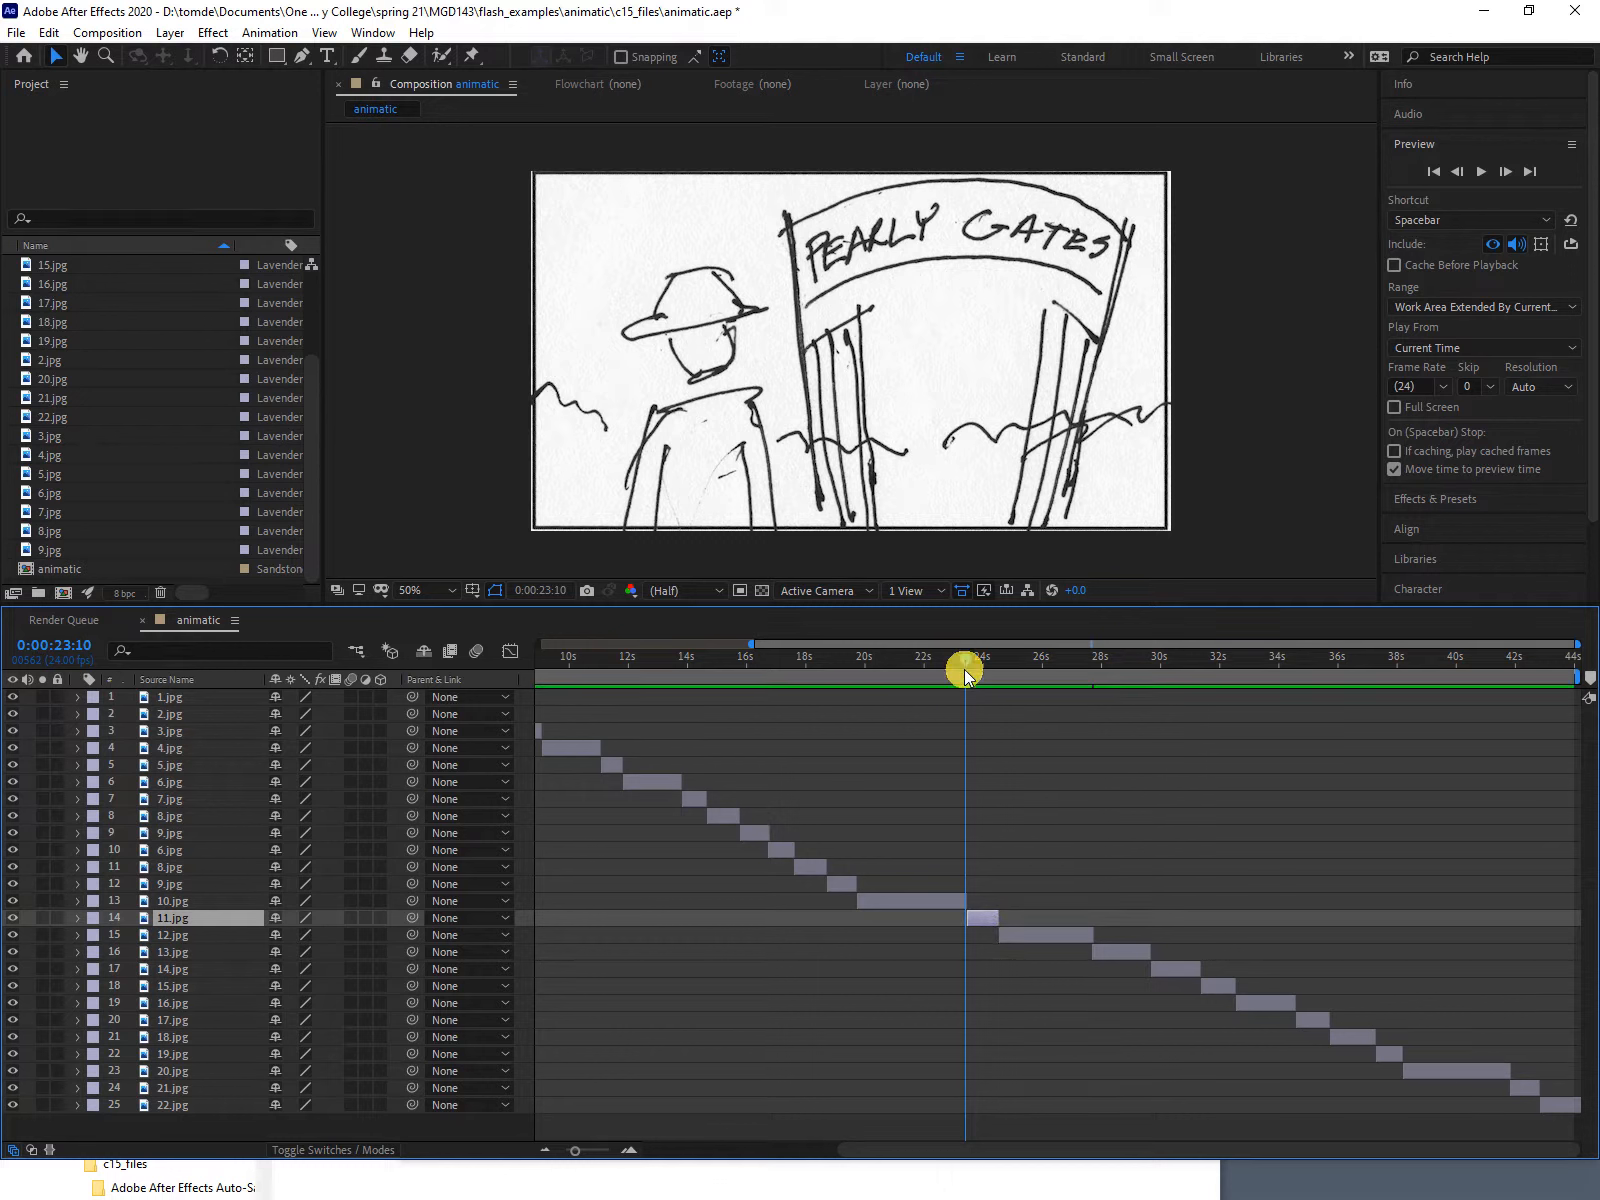
left_click_drag(980, 920, 1009, 922)
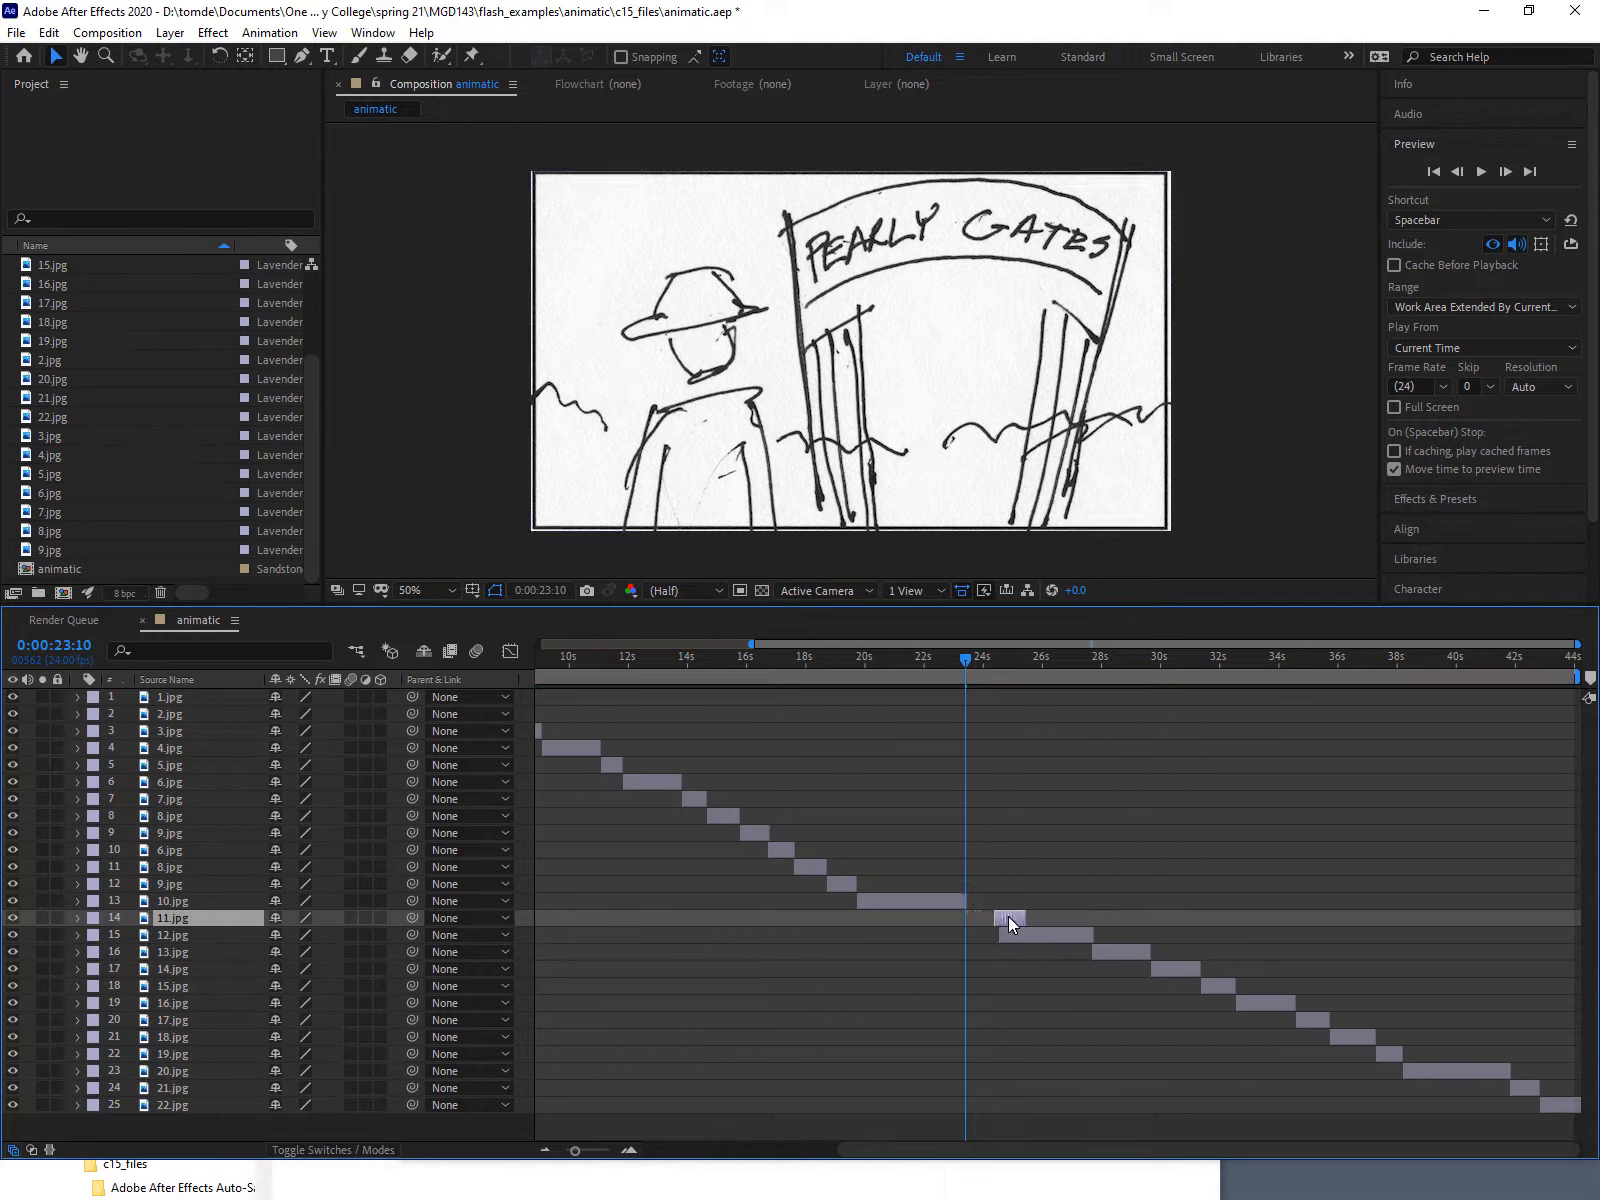
left_click(950, 1047)
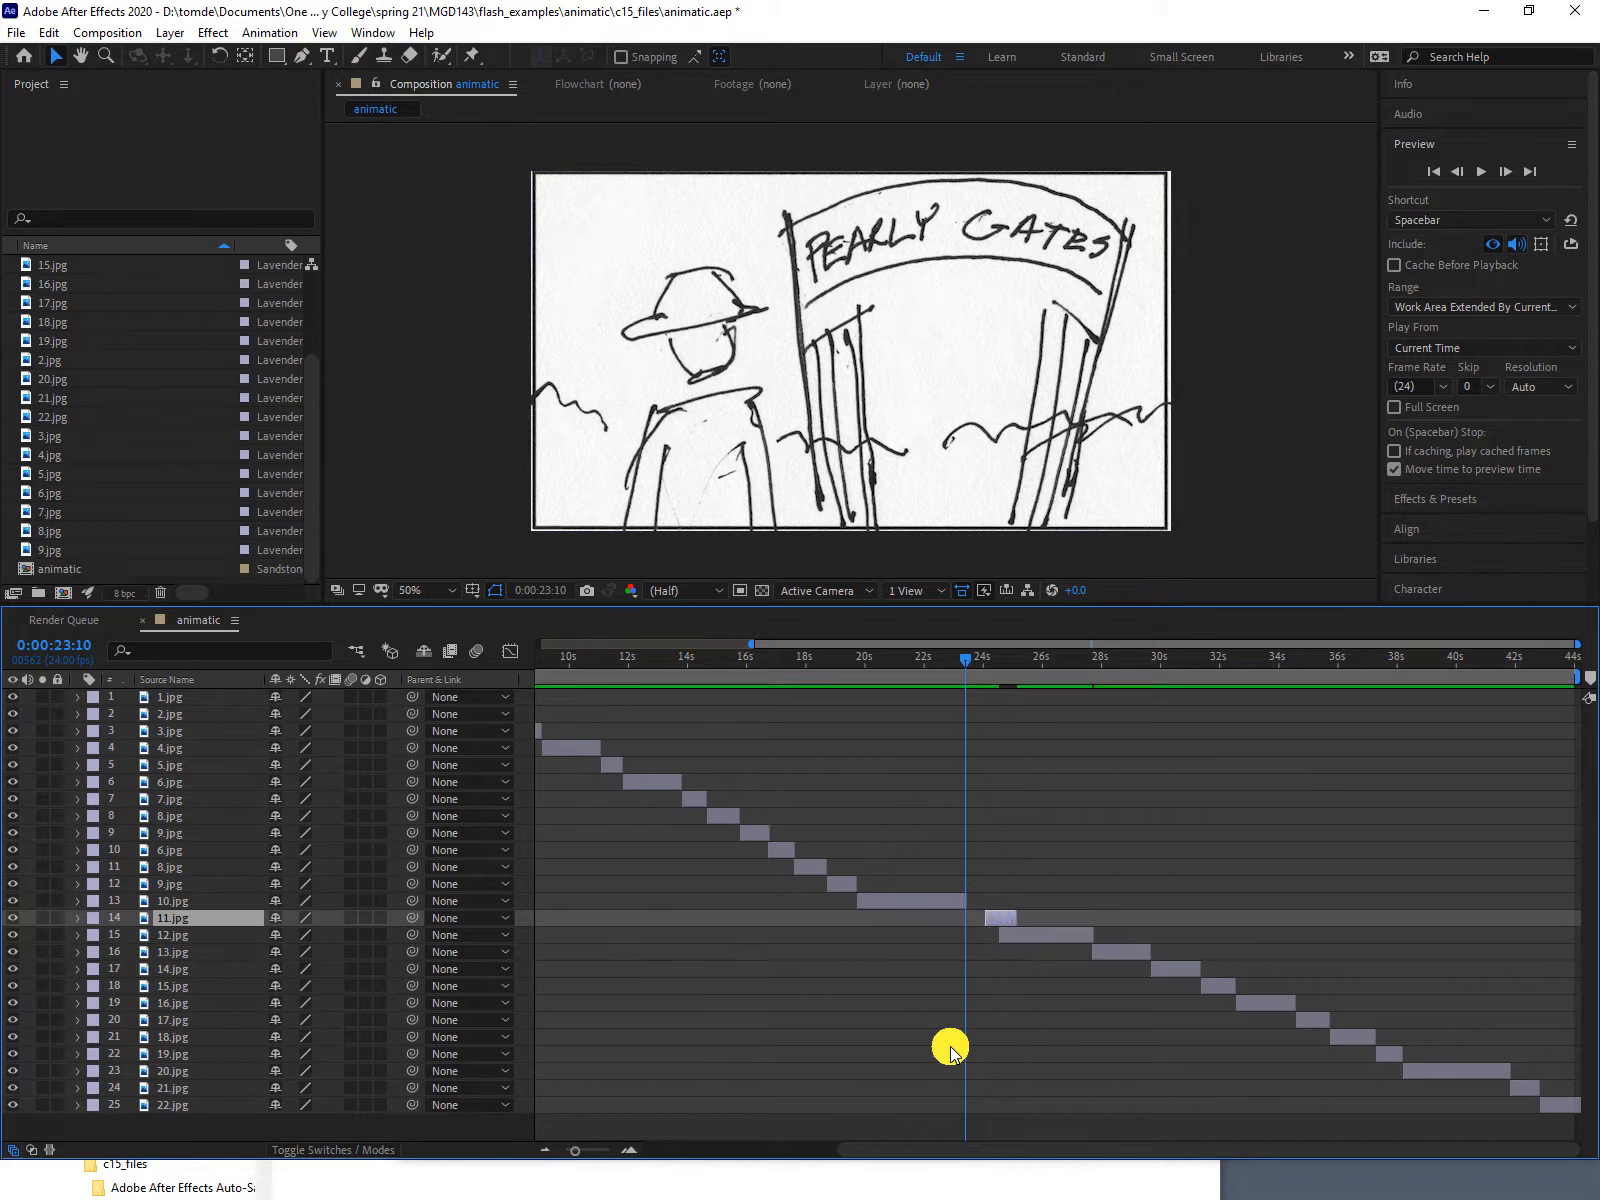
key("bracketleft")
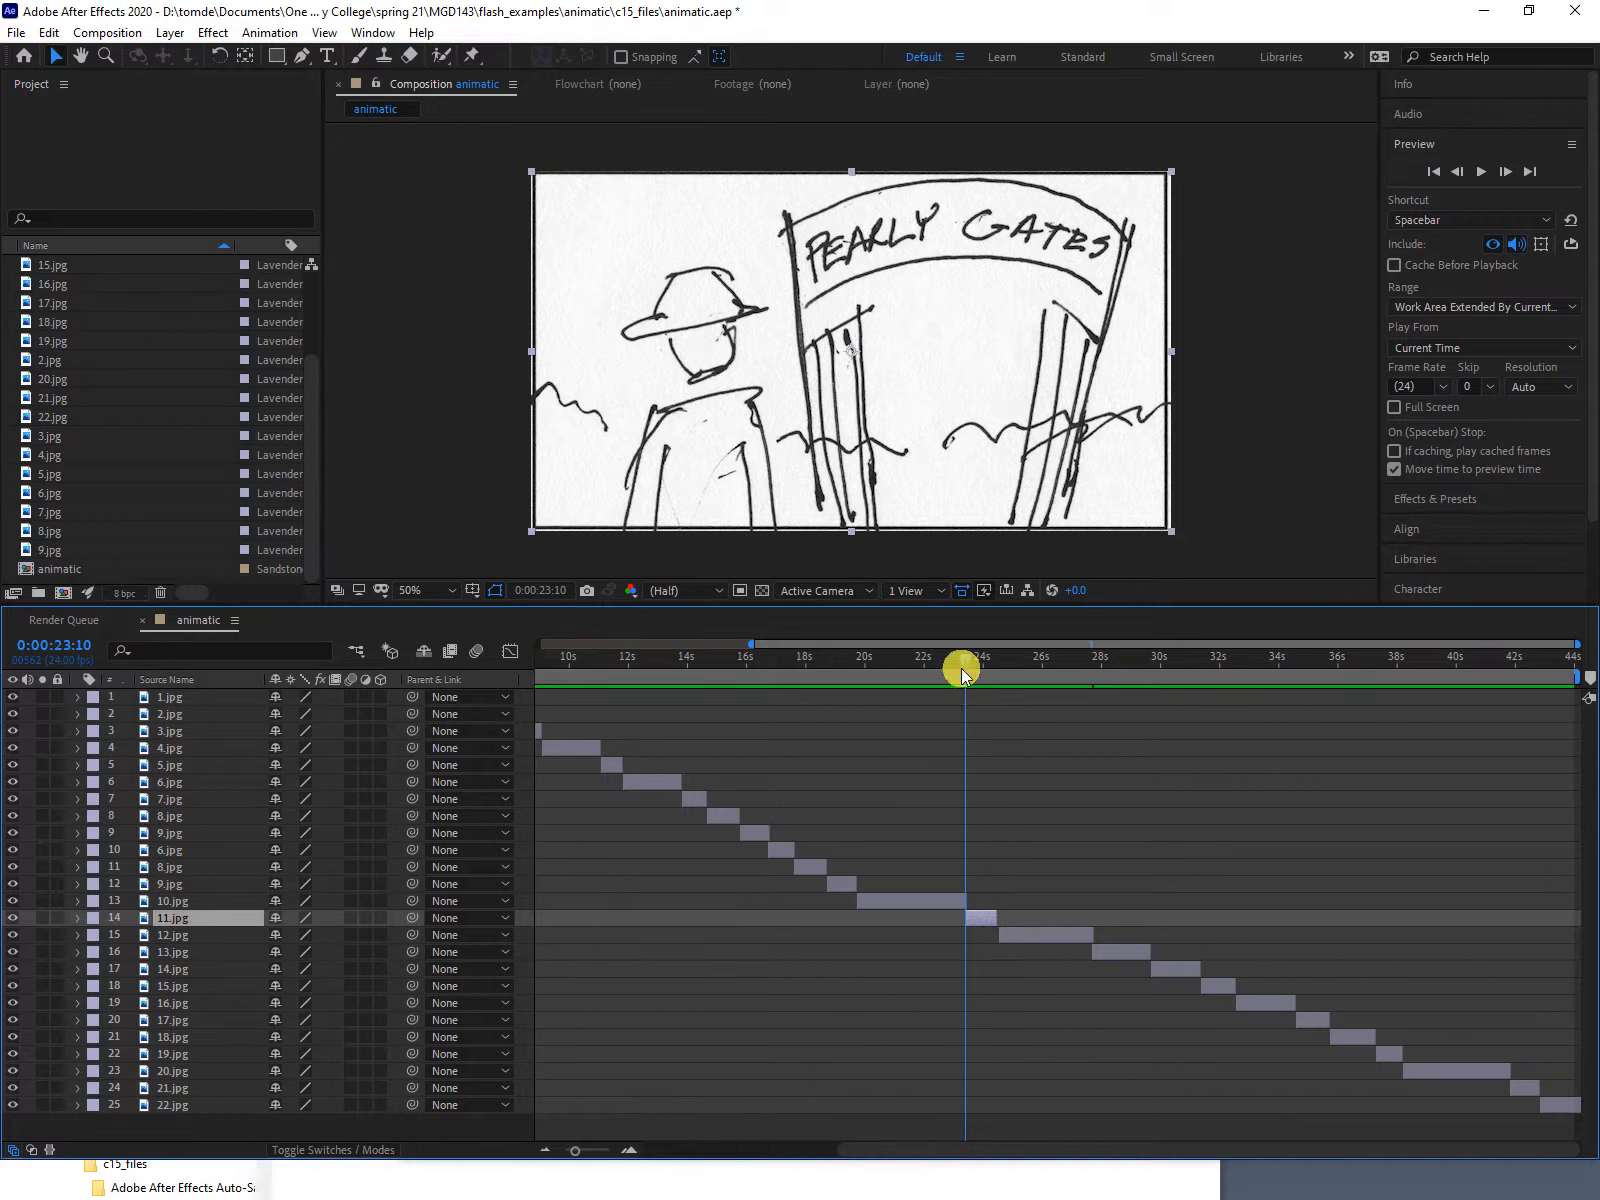
Align the start of the 12.jpg layer to 0:00:24:11, directly after the 11.jpg layer.
mouse_move(960, 660)
left_mouse_down()
mouse_move(1058, 668)
mouse_move(991, 674)
left_mouse_up()
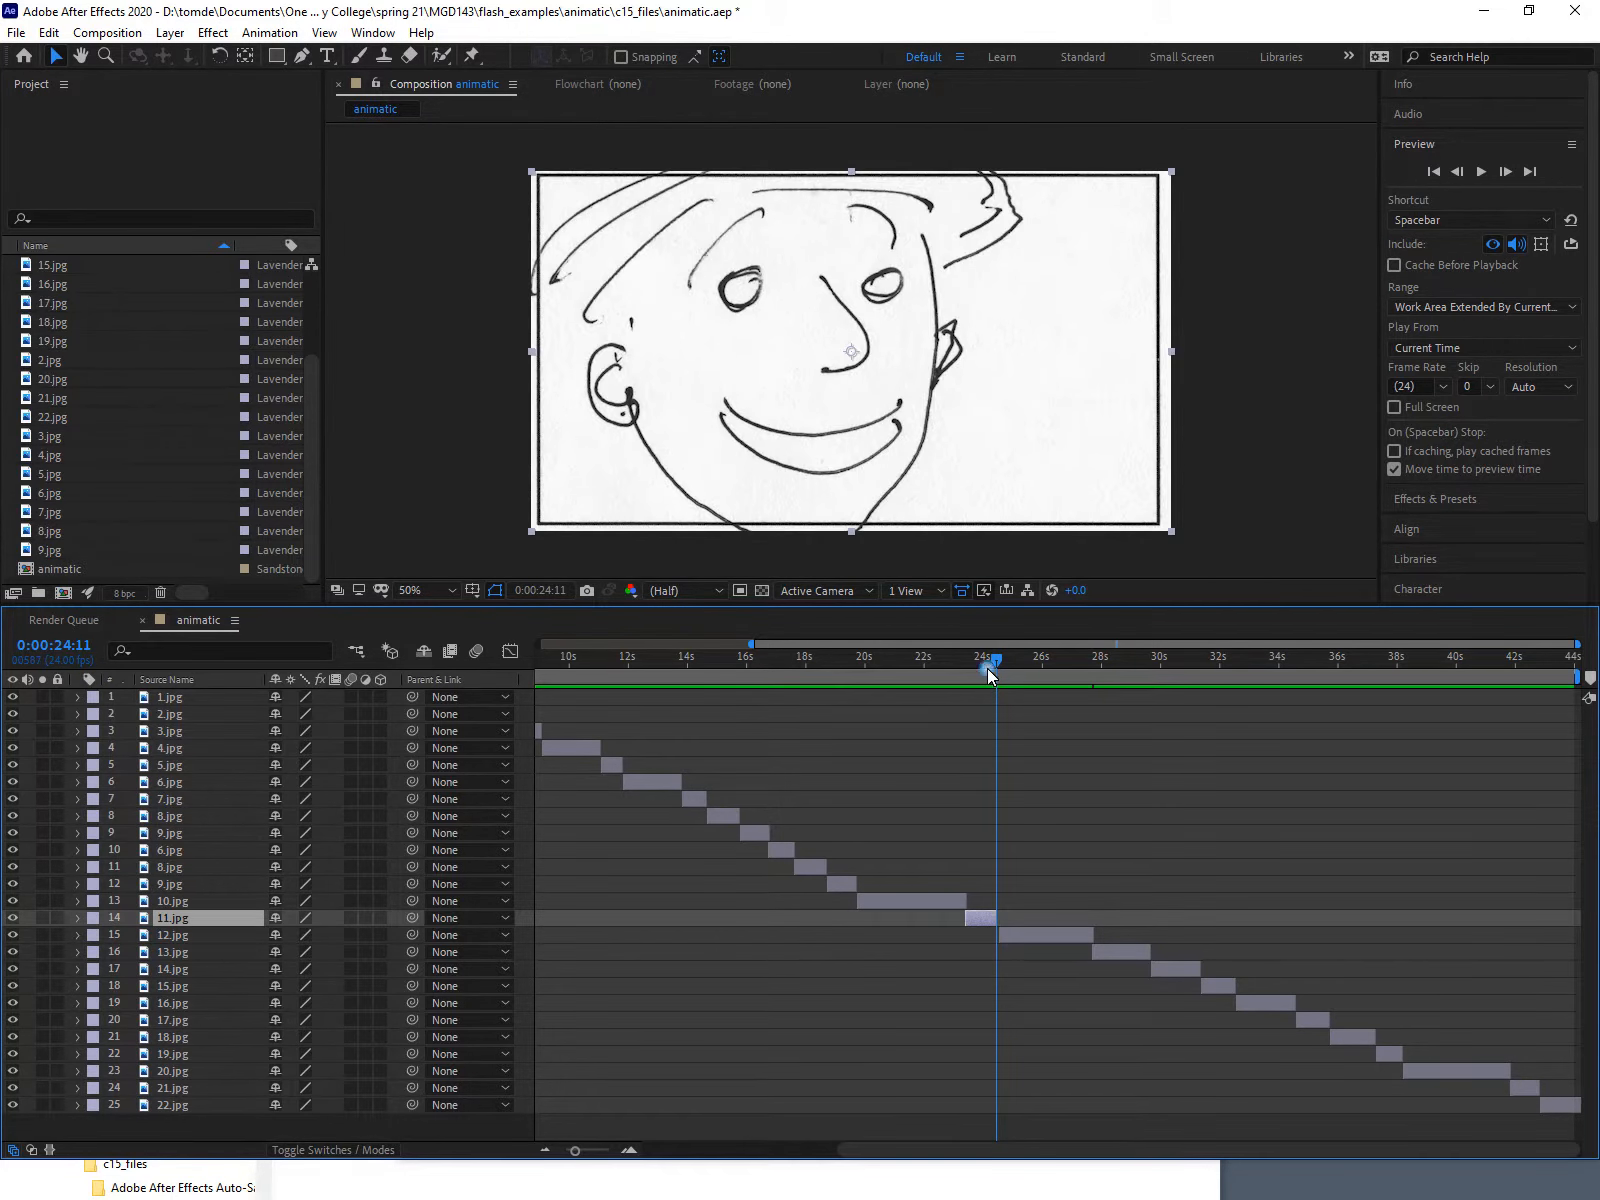
left_click(1054, 936)
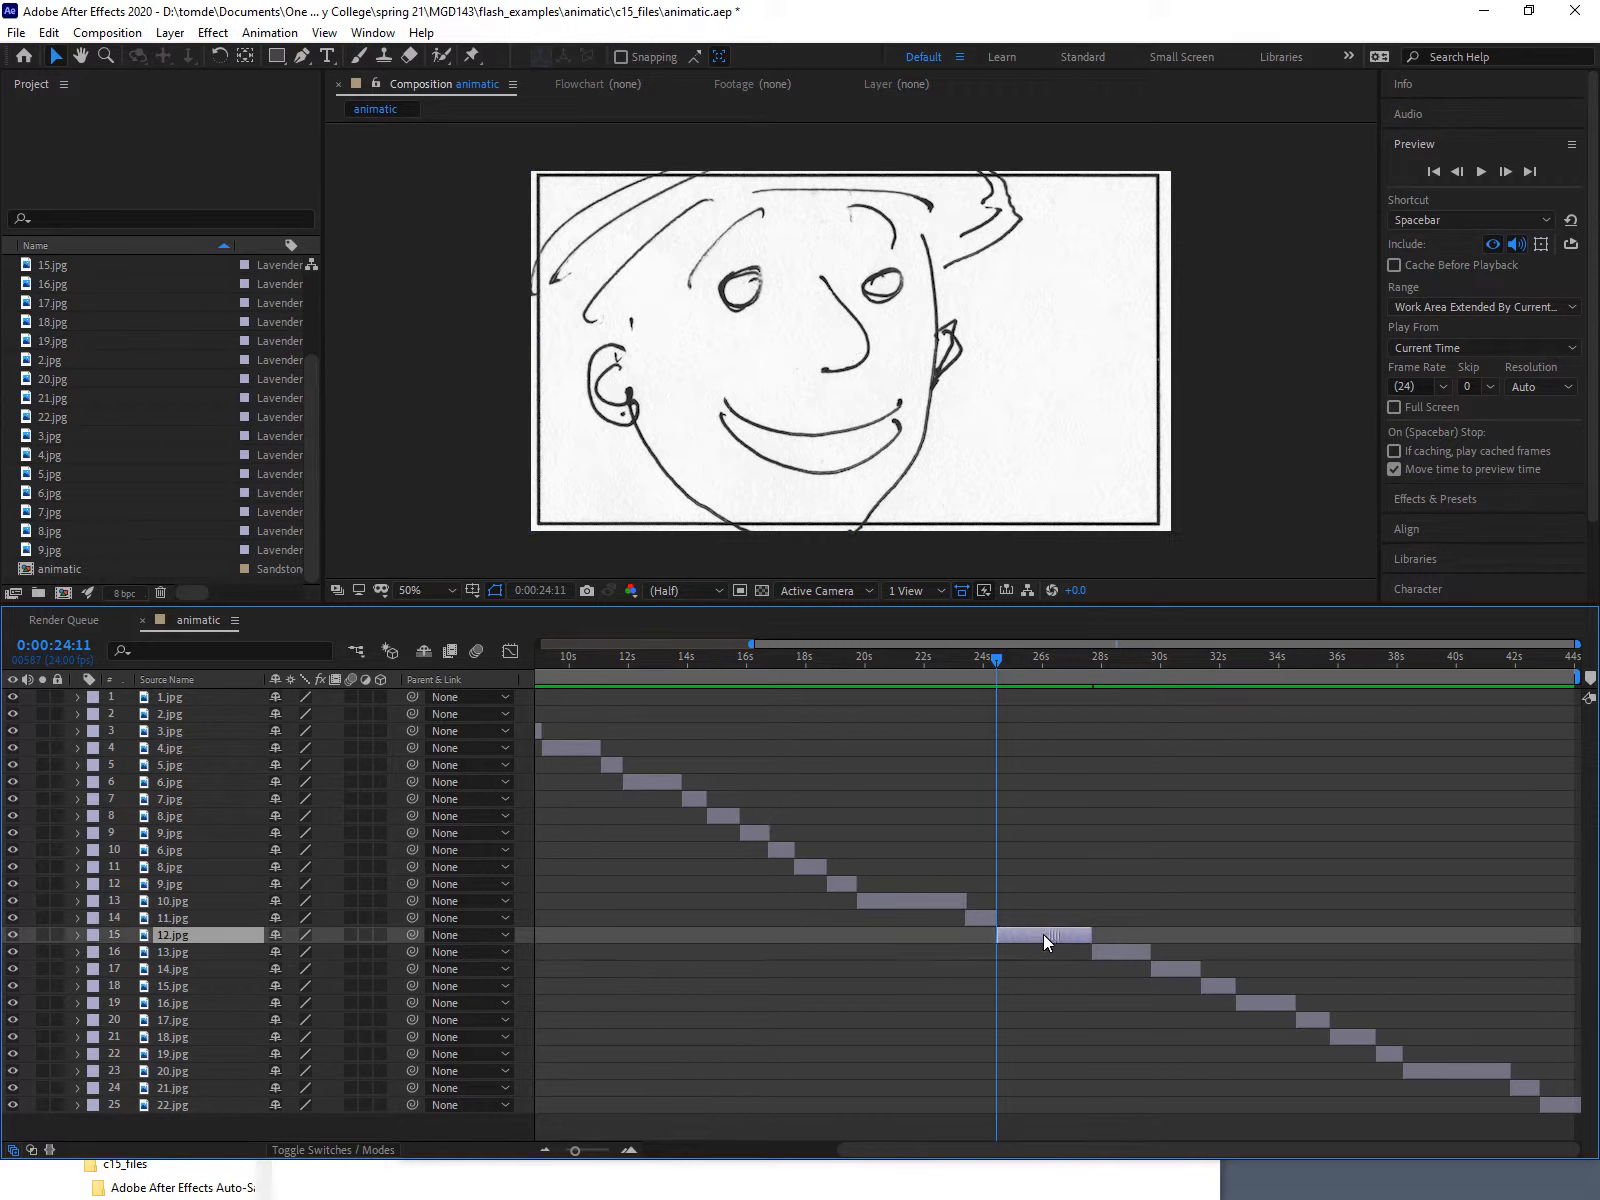
left_click(1066, 970)
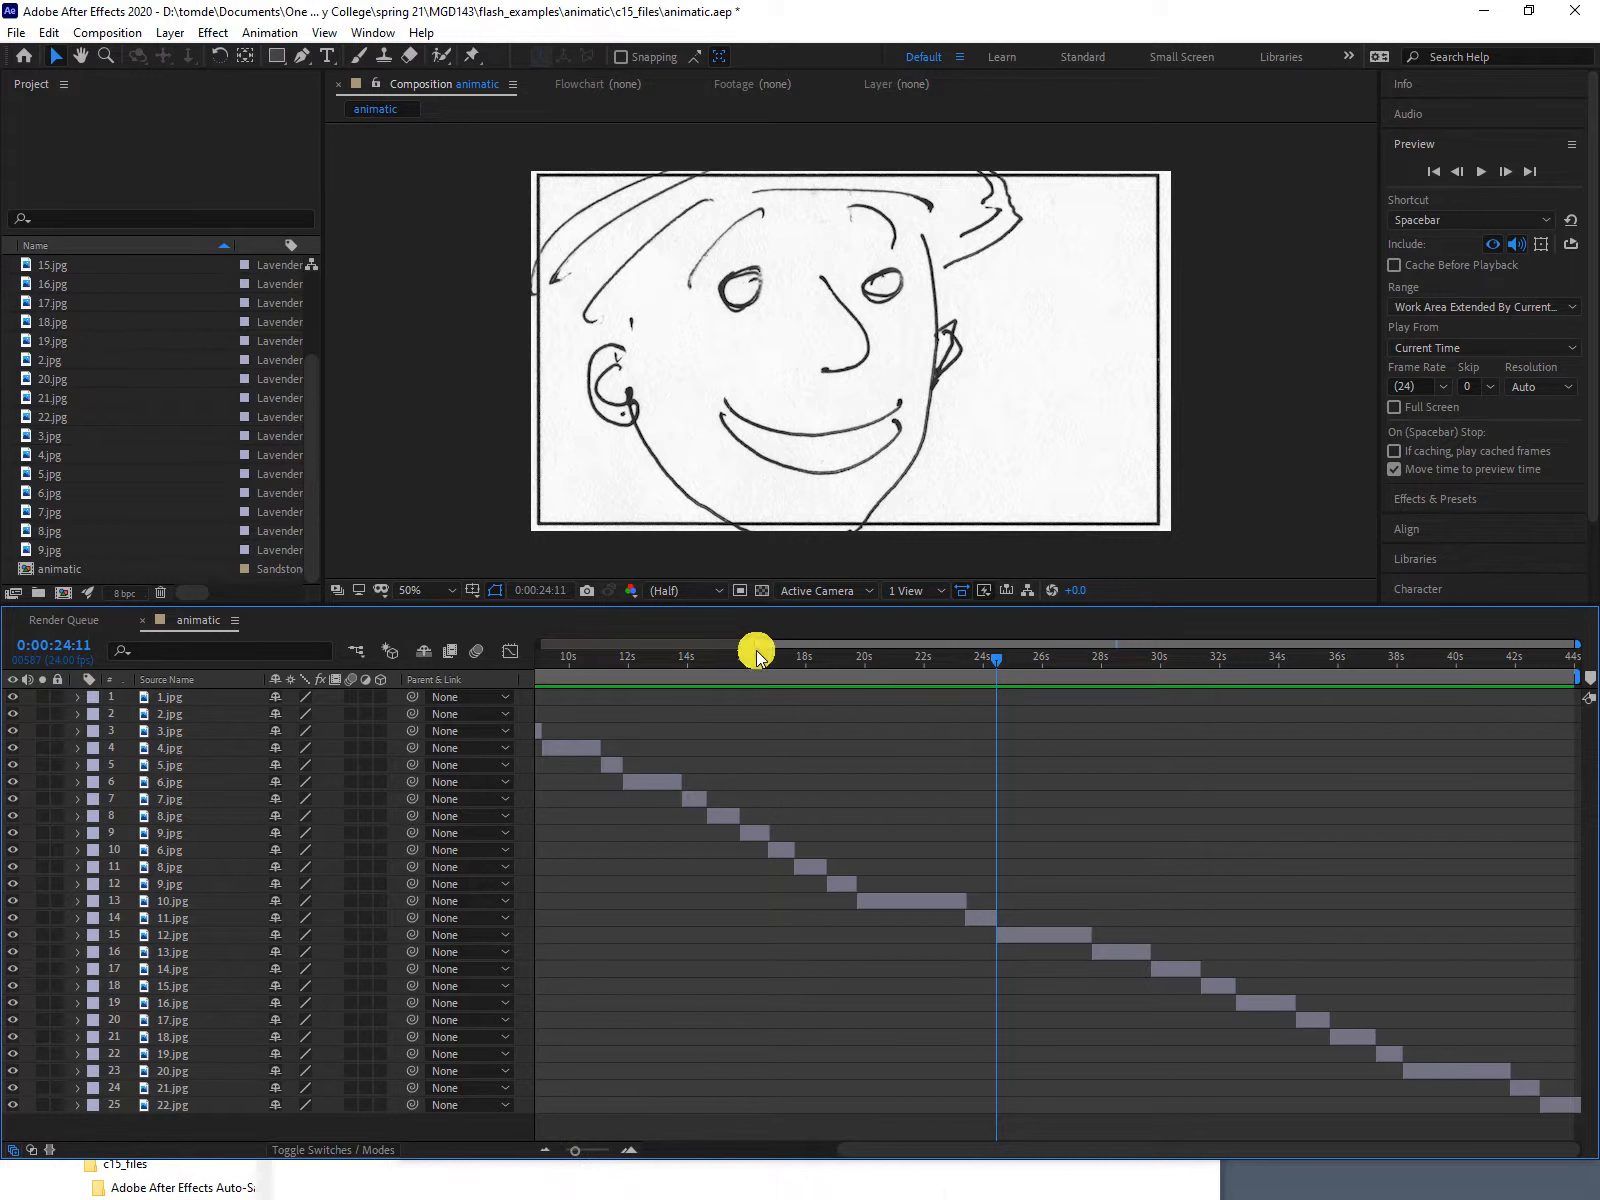
Fine-tune the end of the 11.jpg layer where it meets 12.jpg, and return the current time to 0:00:00:00.
left_click_drag(756, 650, 840, 664)
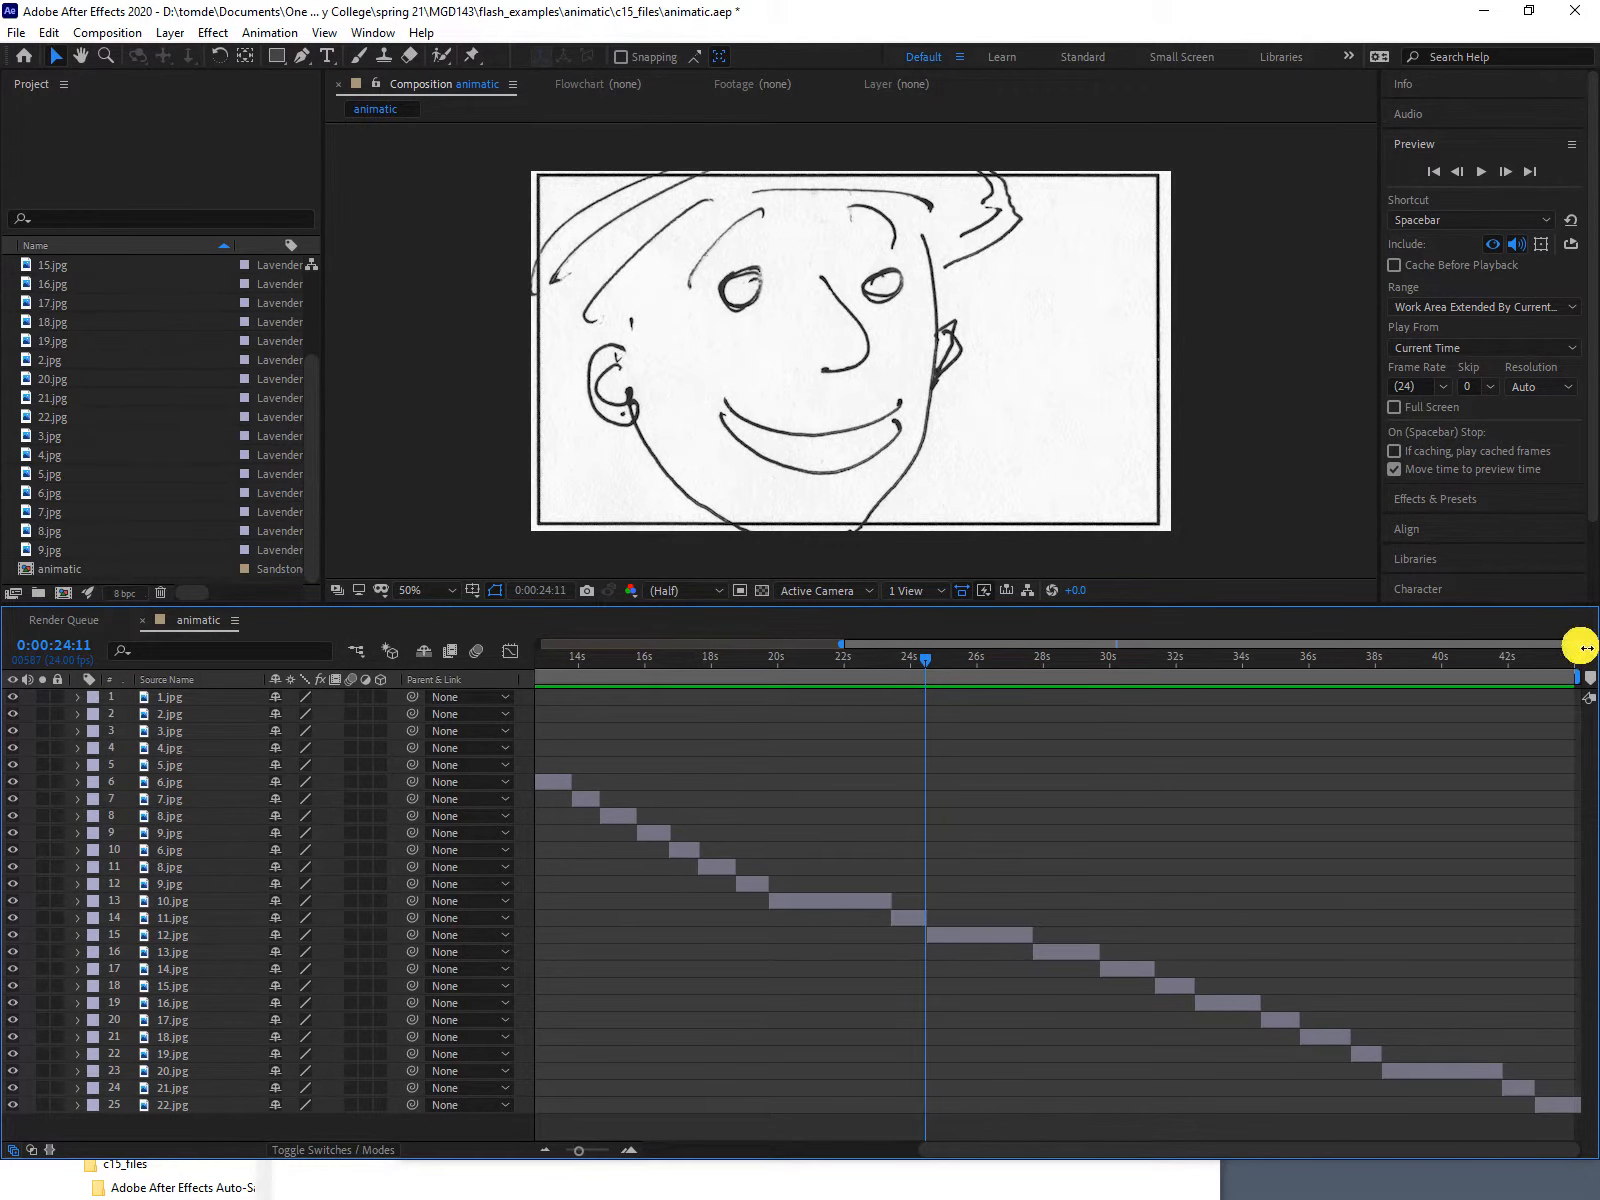
left_click_drag(1580, 647, 1294, 651)
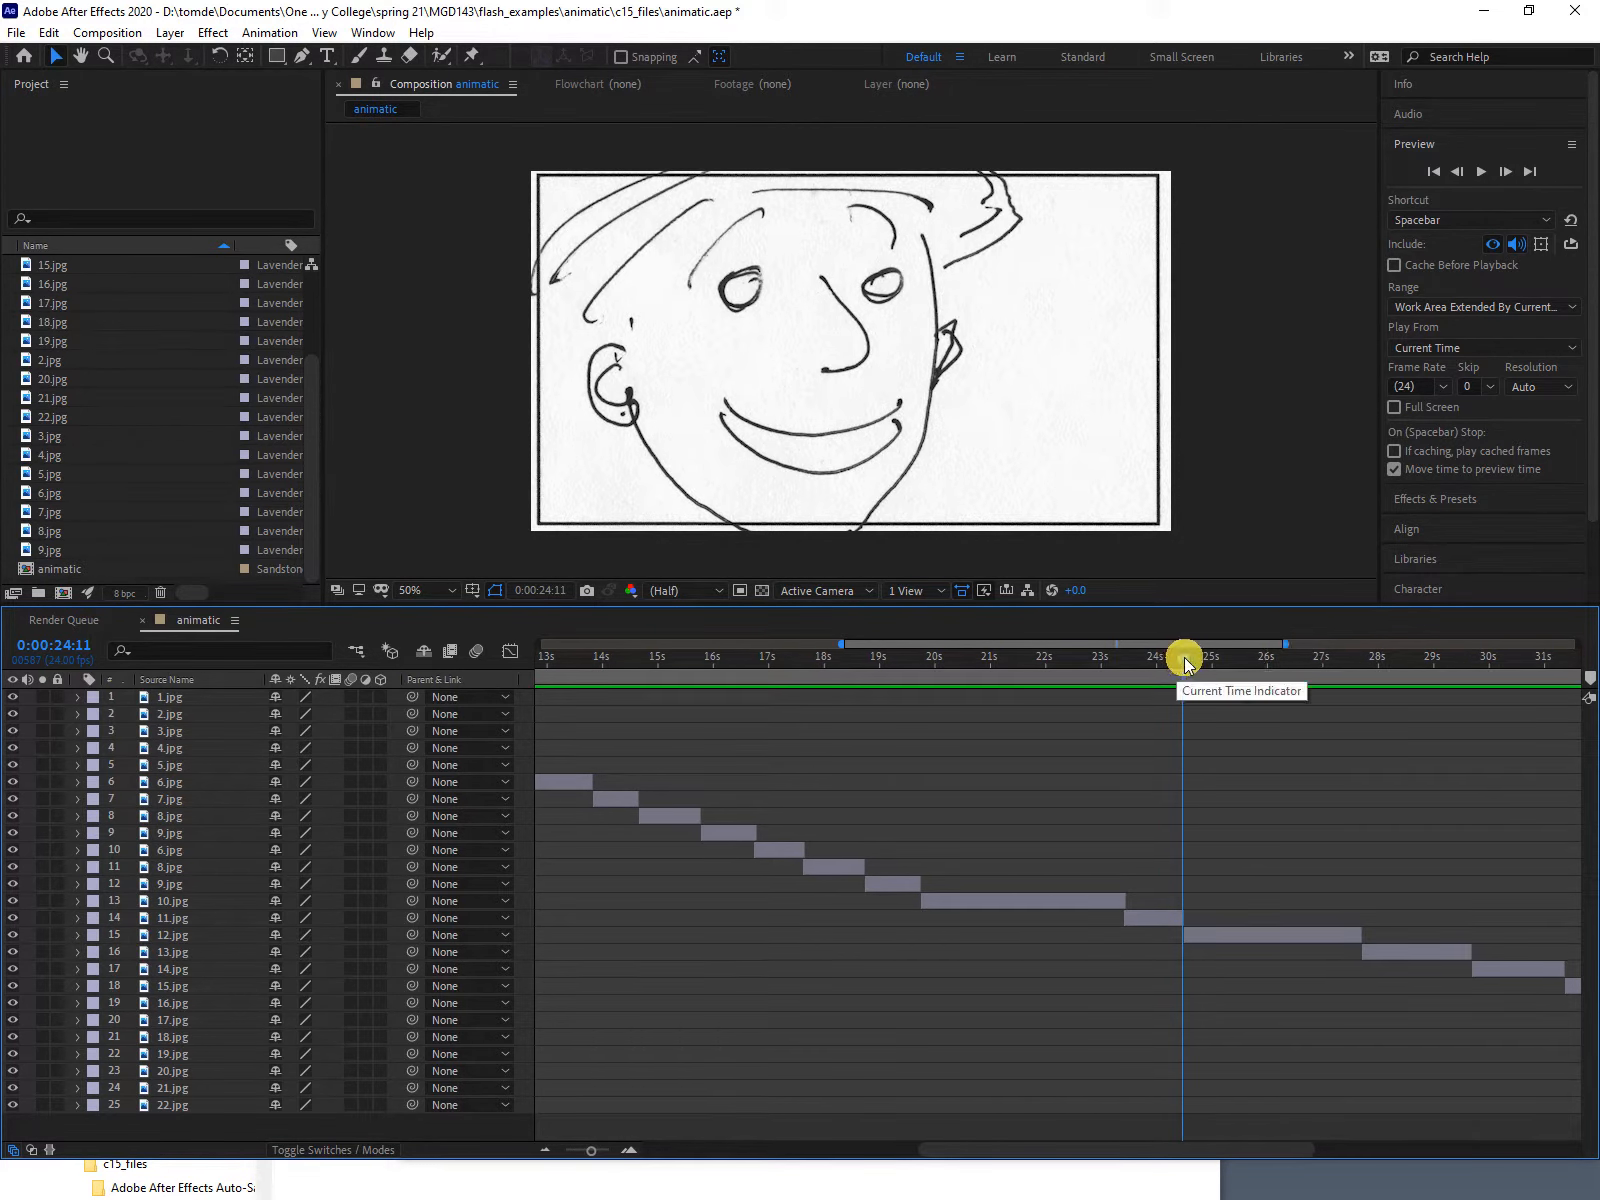
left_click_drag(1184, 658, 1066, 656)
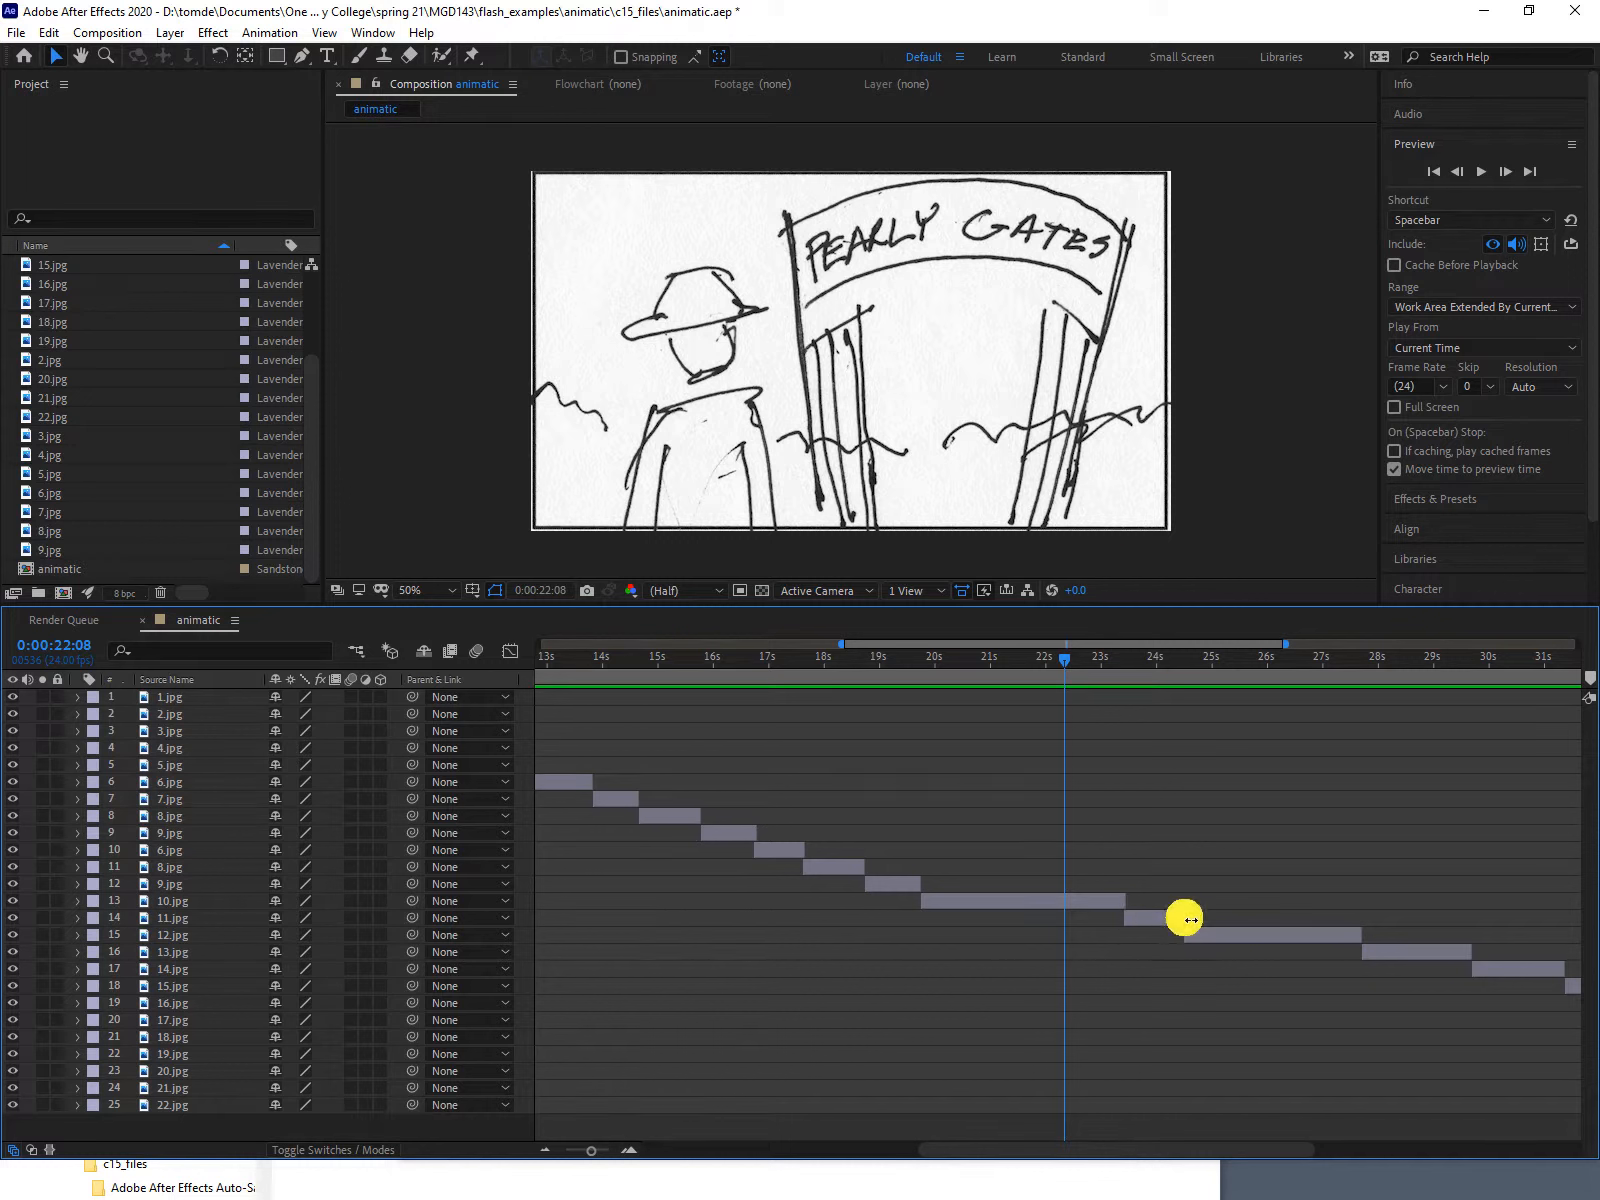
left_click_drag(1190, 918, 1179, 921)
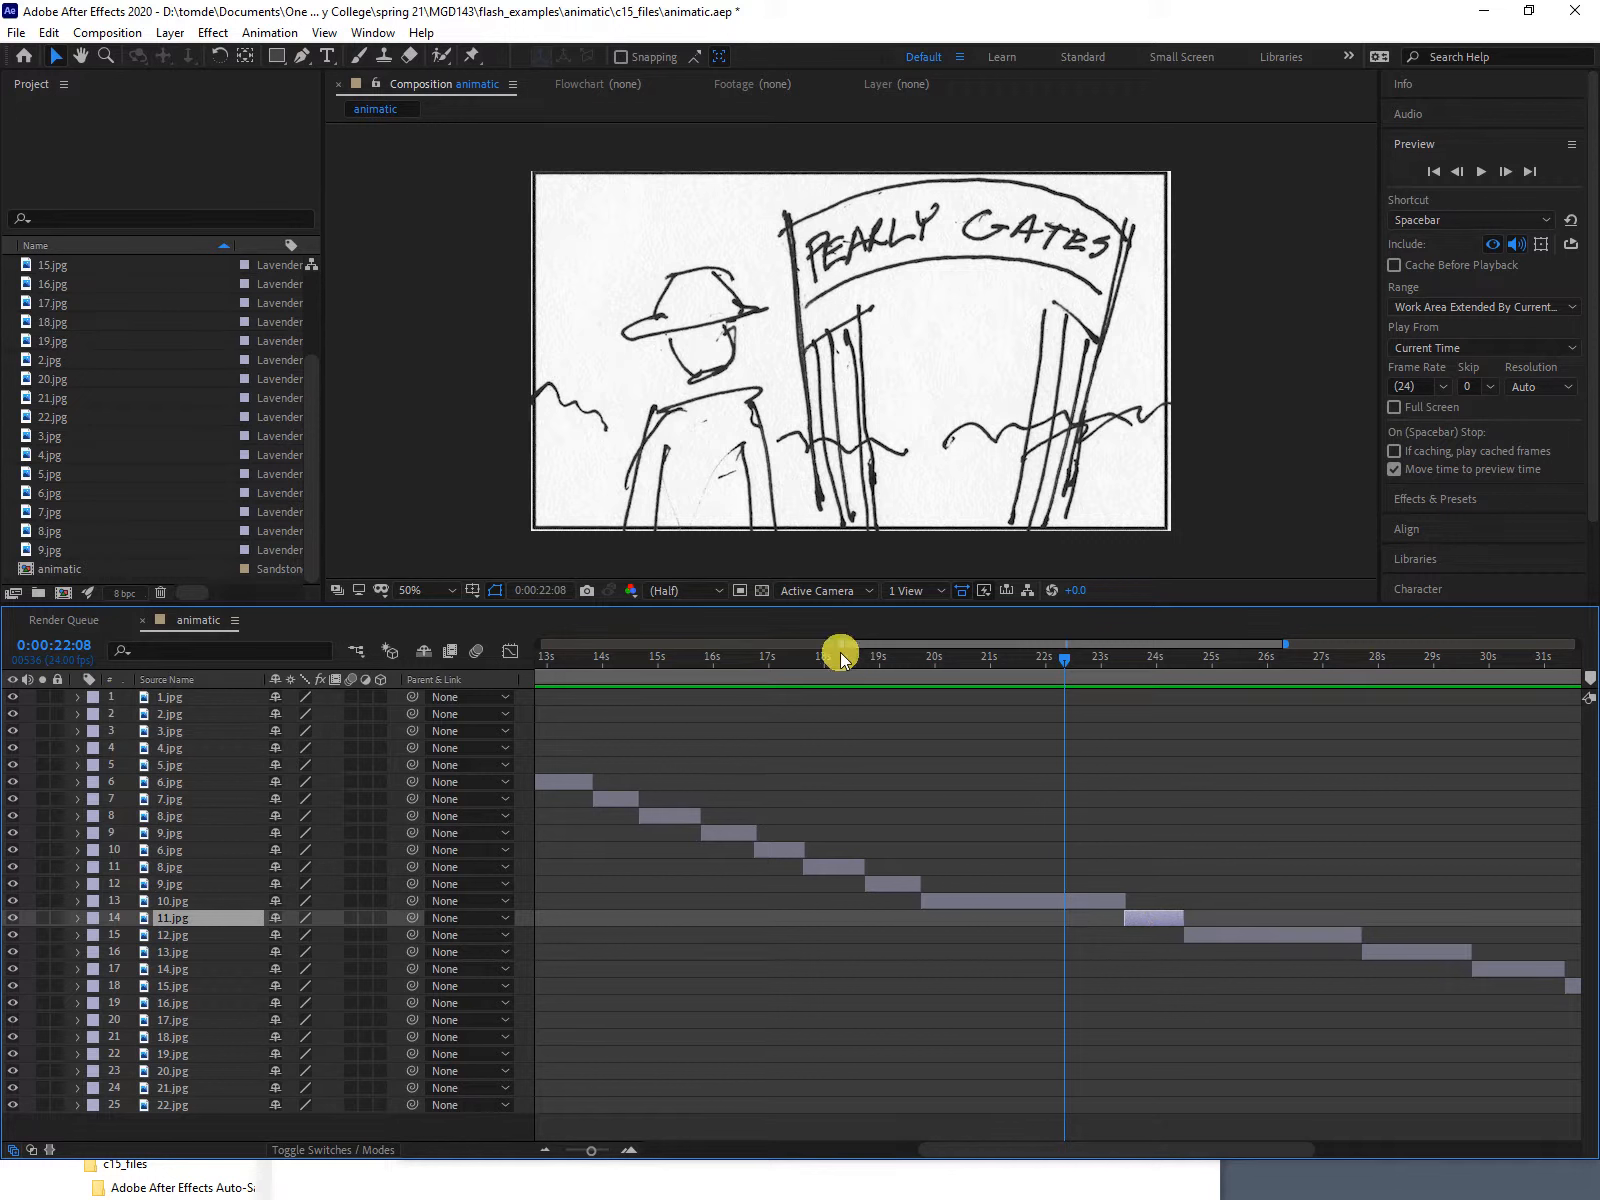
left_click_drag(848, 647, 521, 596)
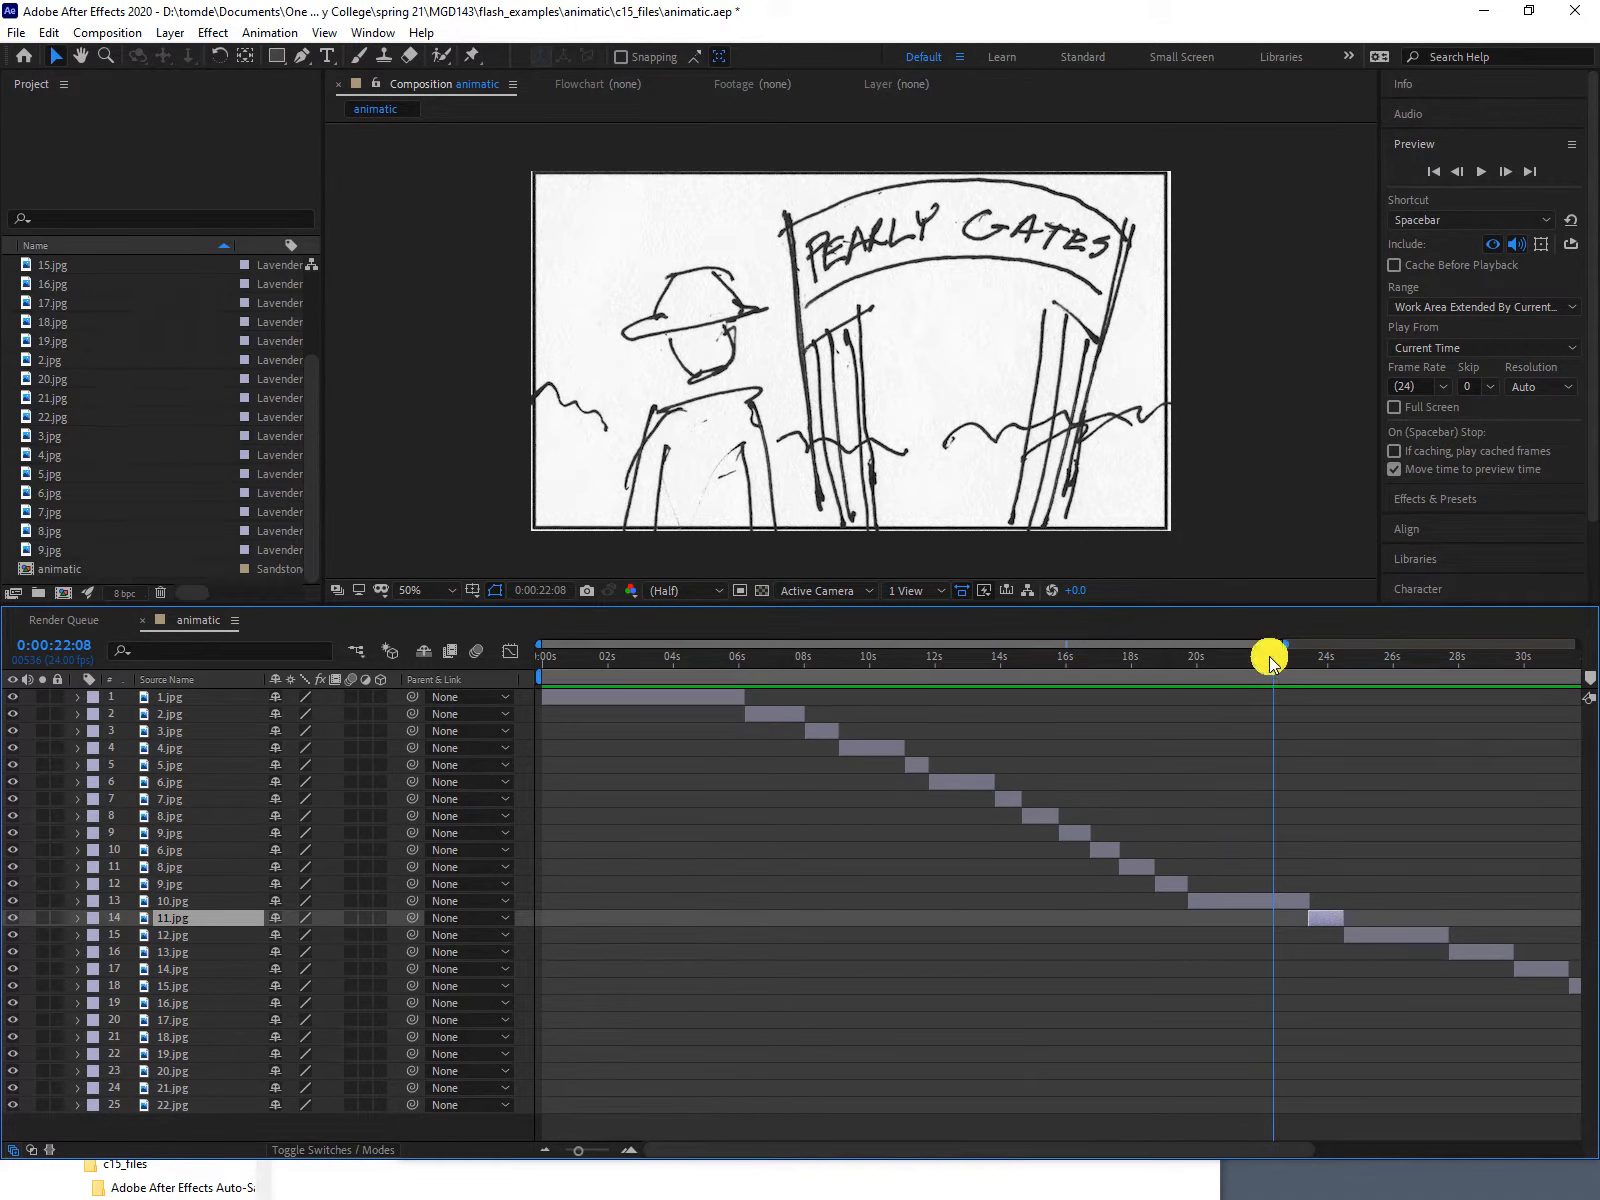
mouse_move(1269, 656)
left_mouse_down()
mouse_move(1455, 686)
mouse_move(1590, 682)
mouse_move(427, 569)
left_mouse_up()
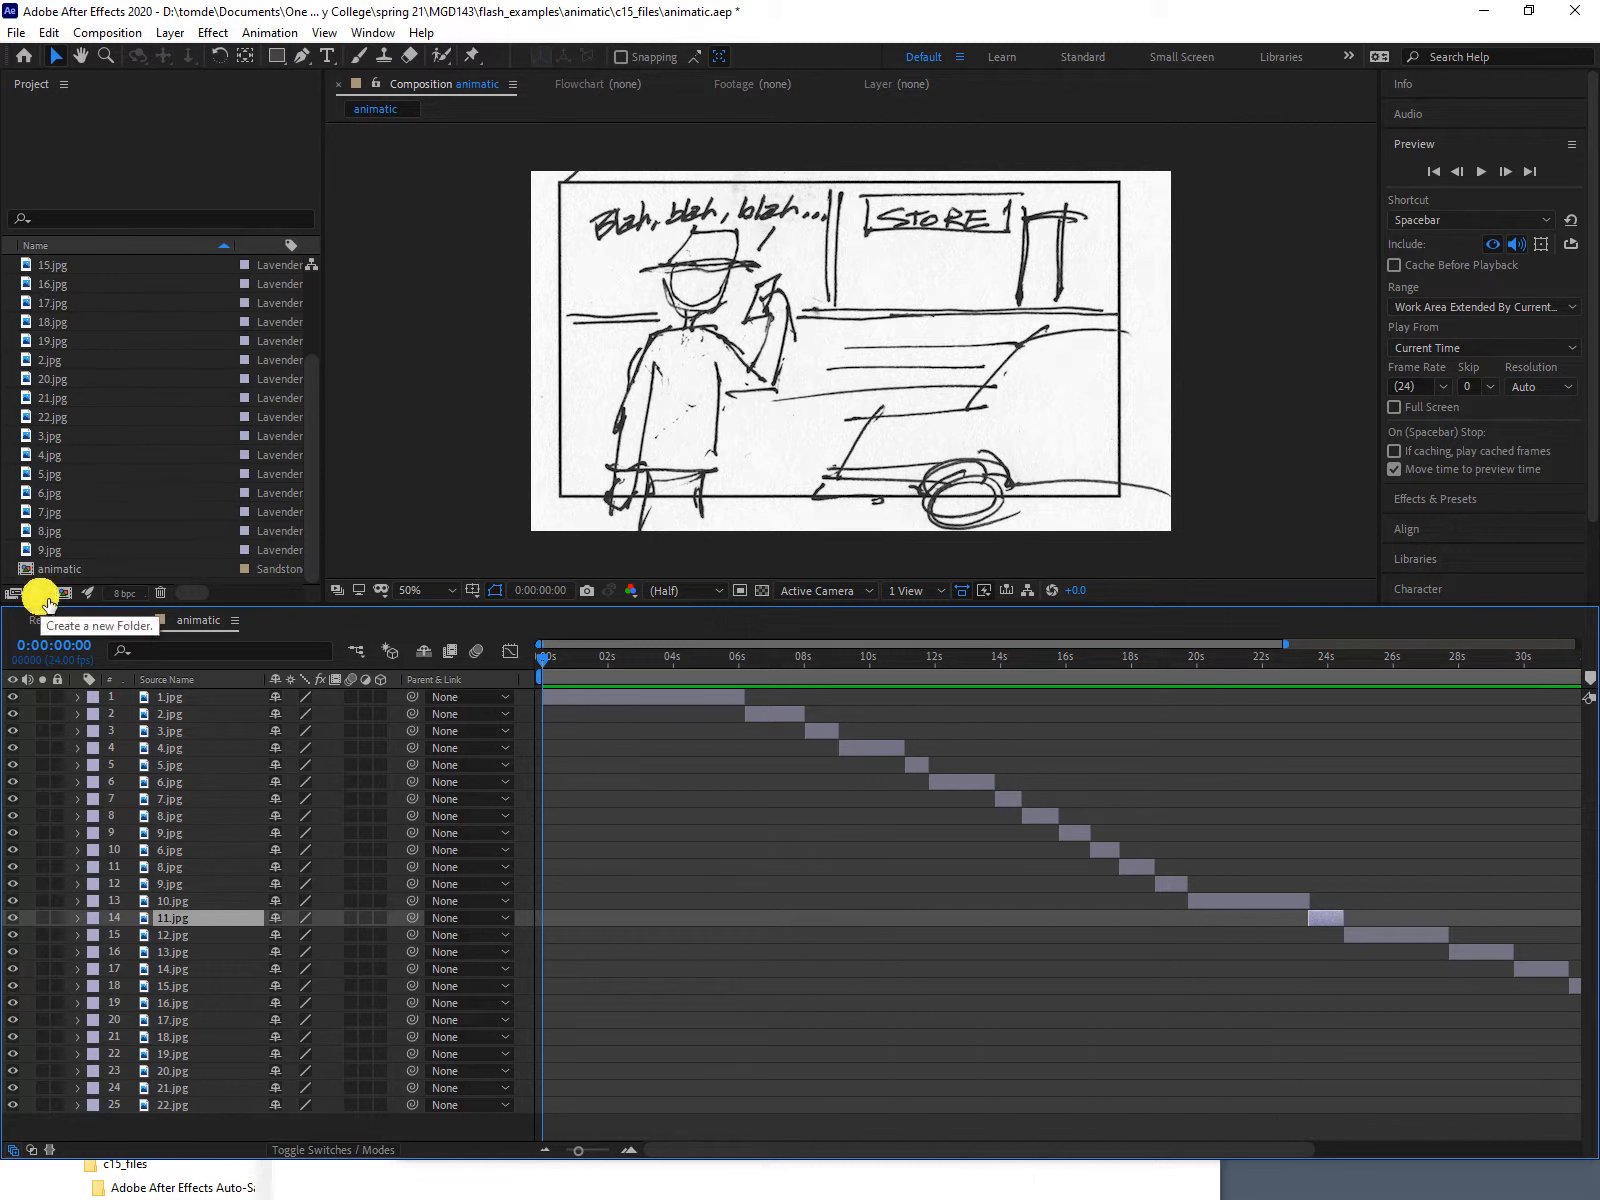
Create a new project folder named "animatic frames".
left_click(44, 596)
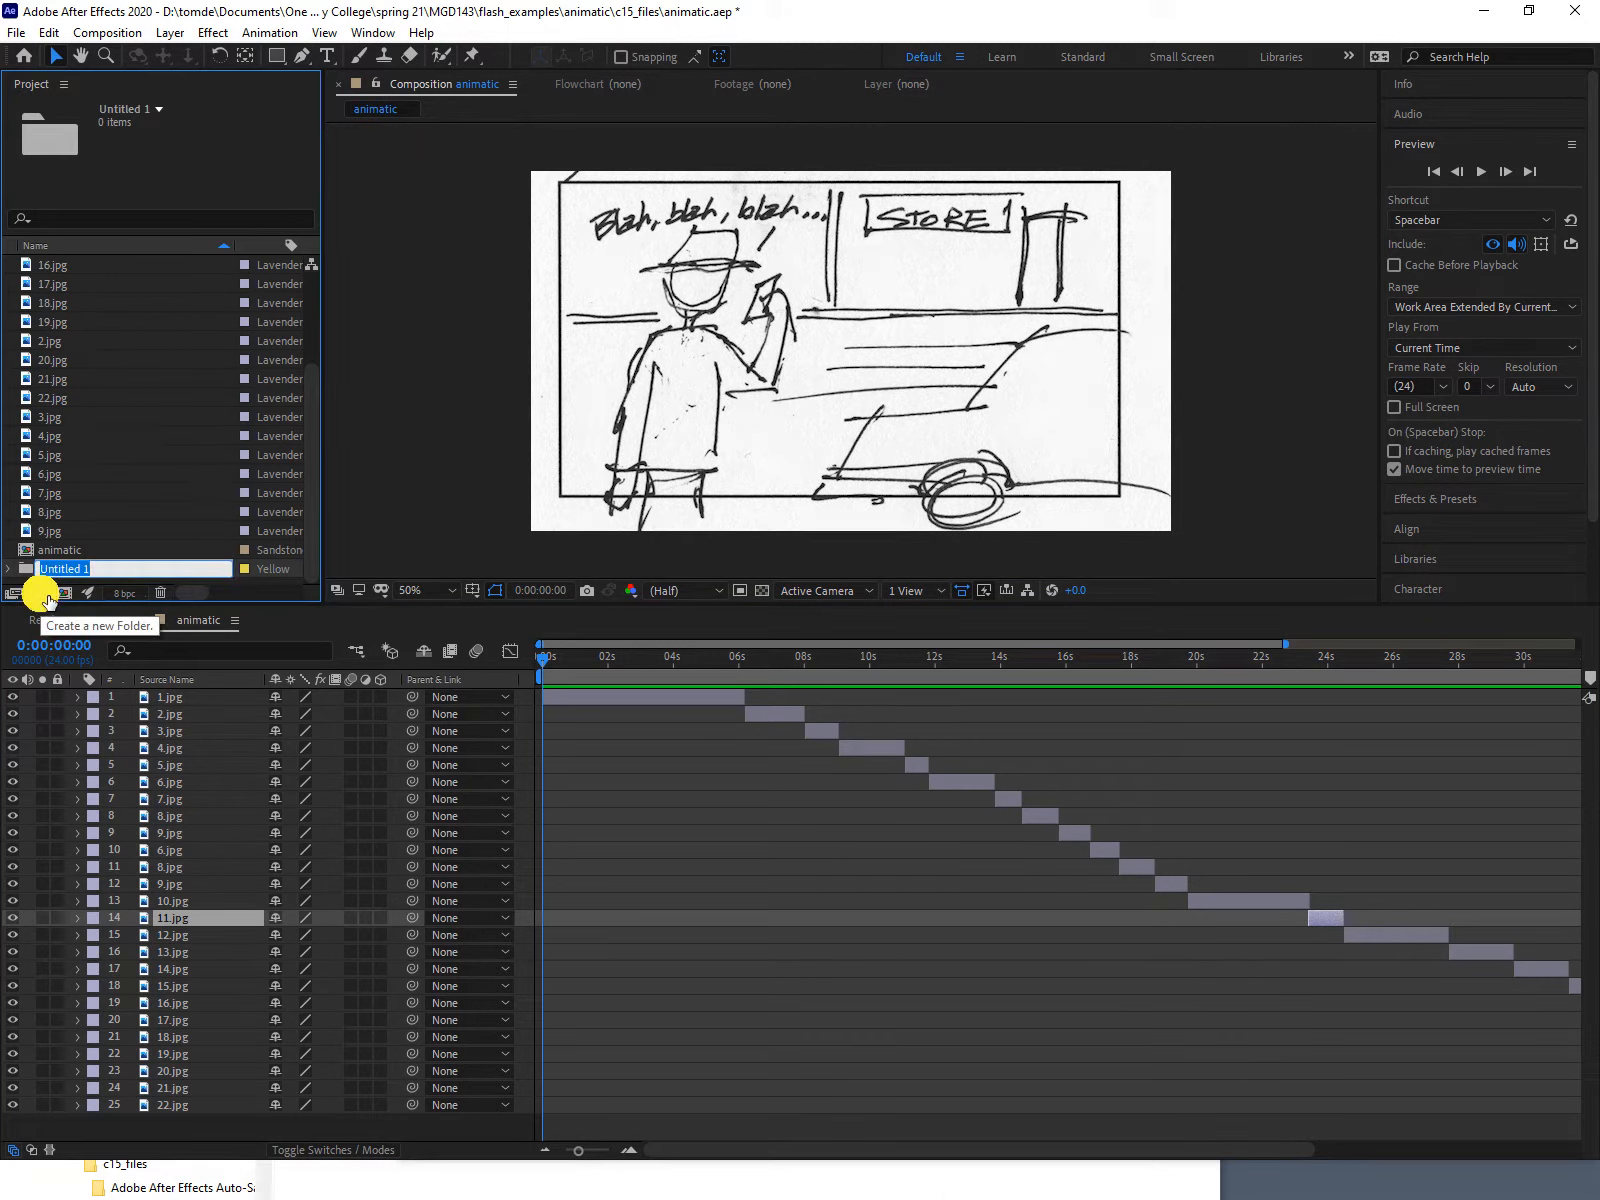
type("anima")
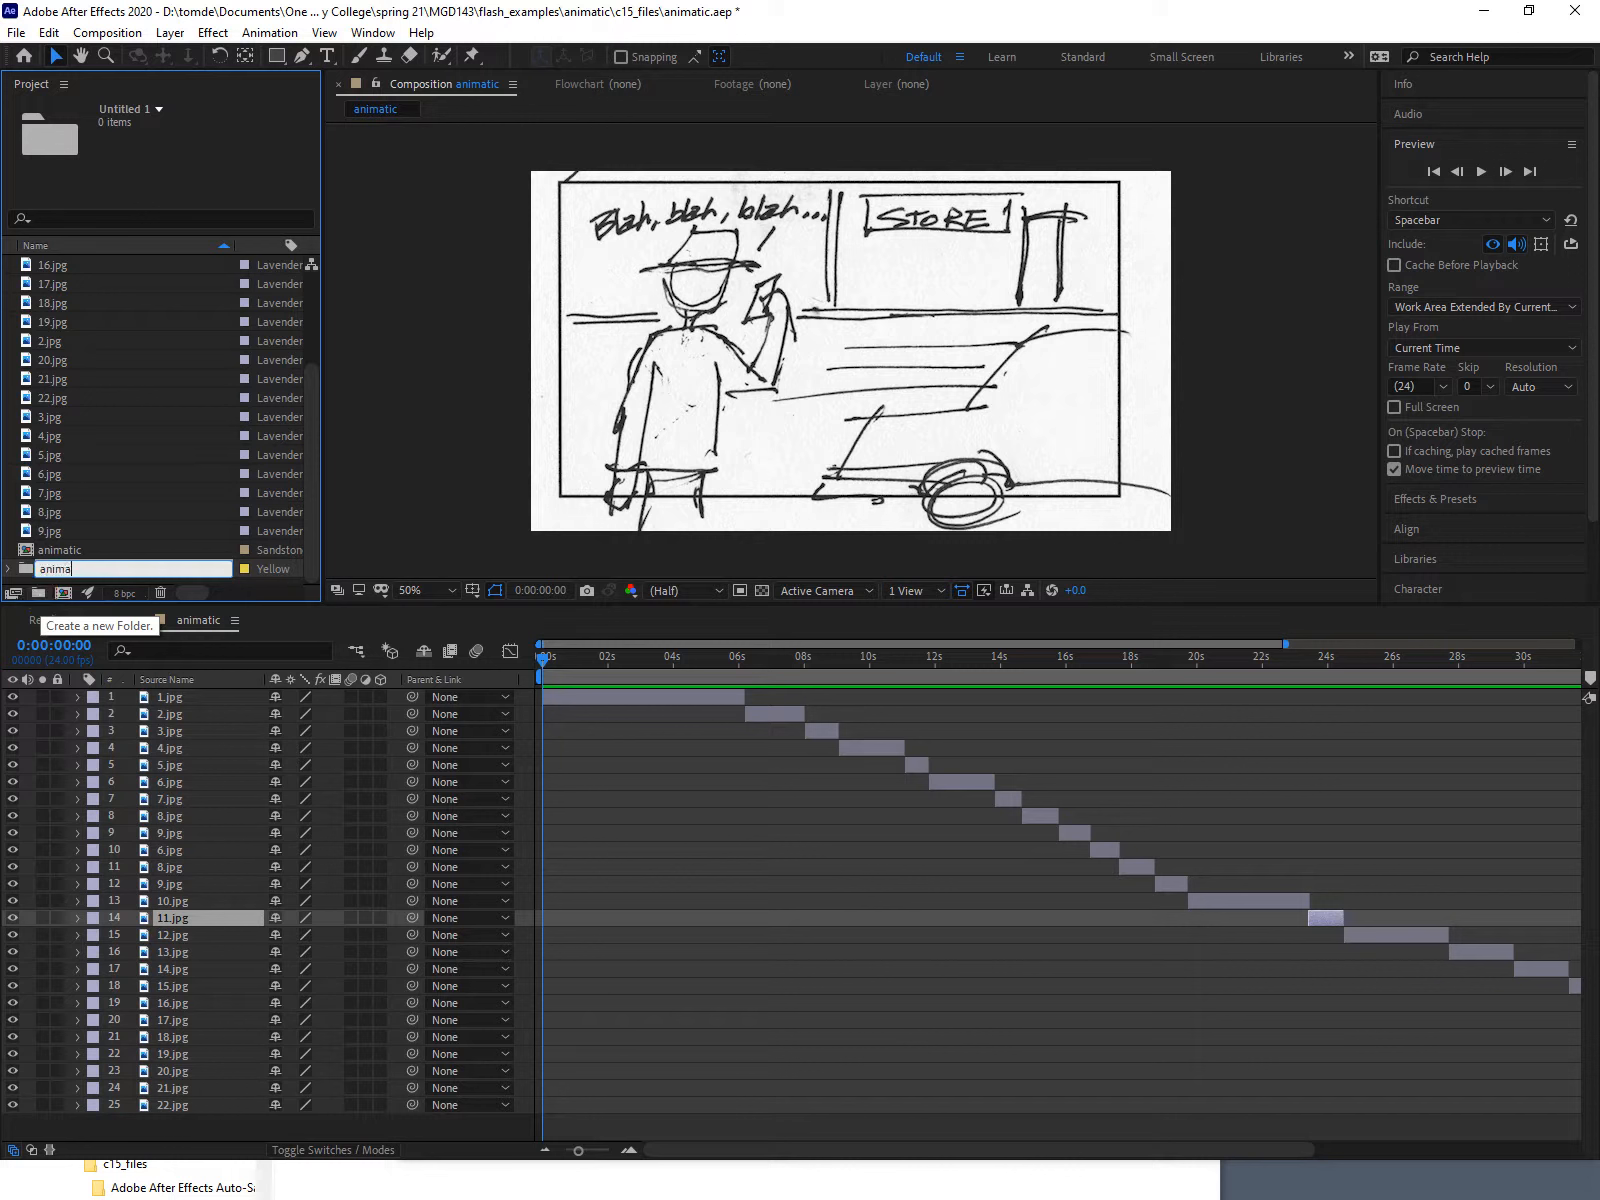
type("tic fram")
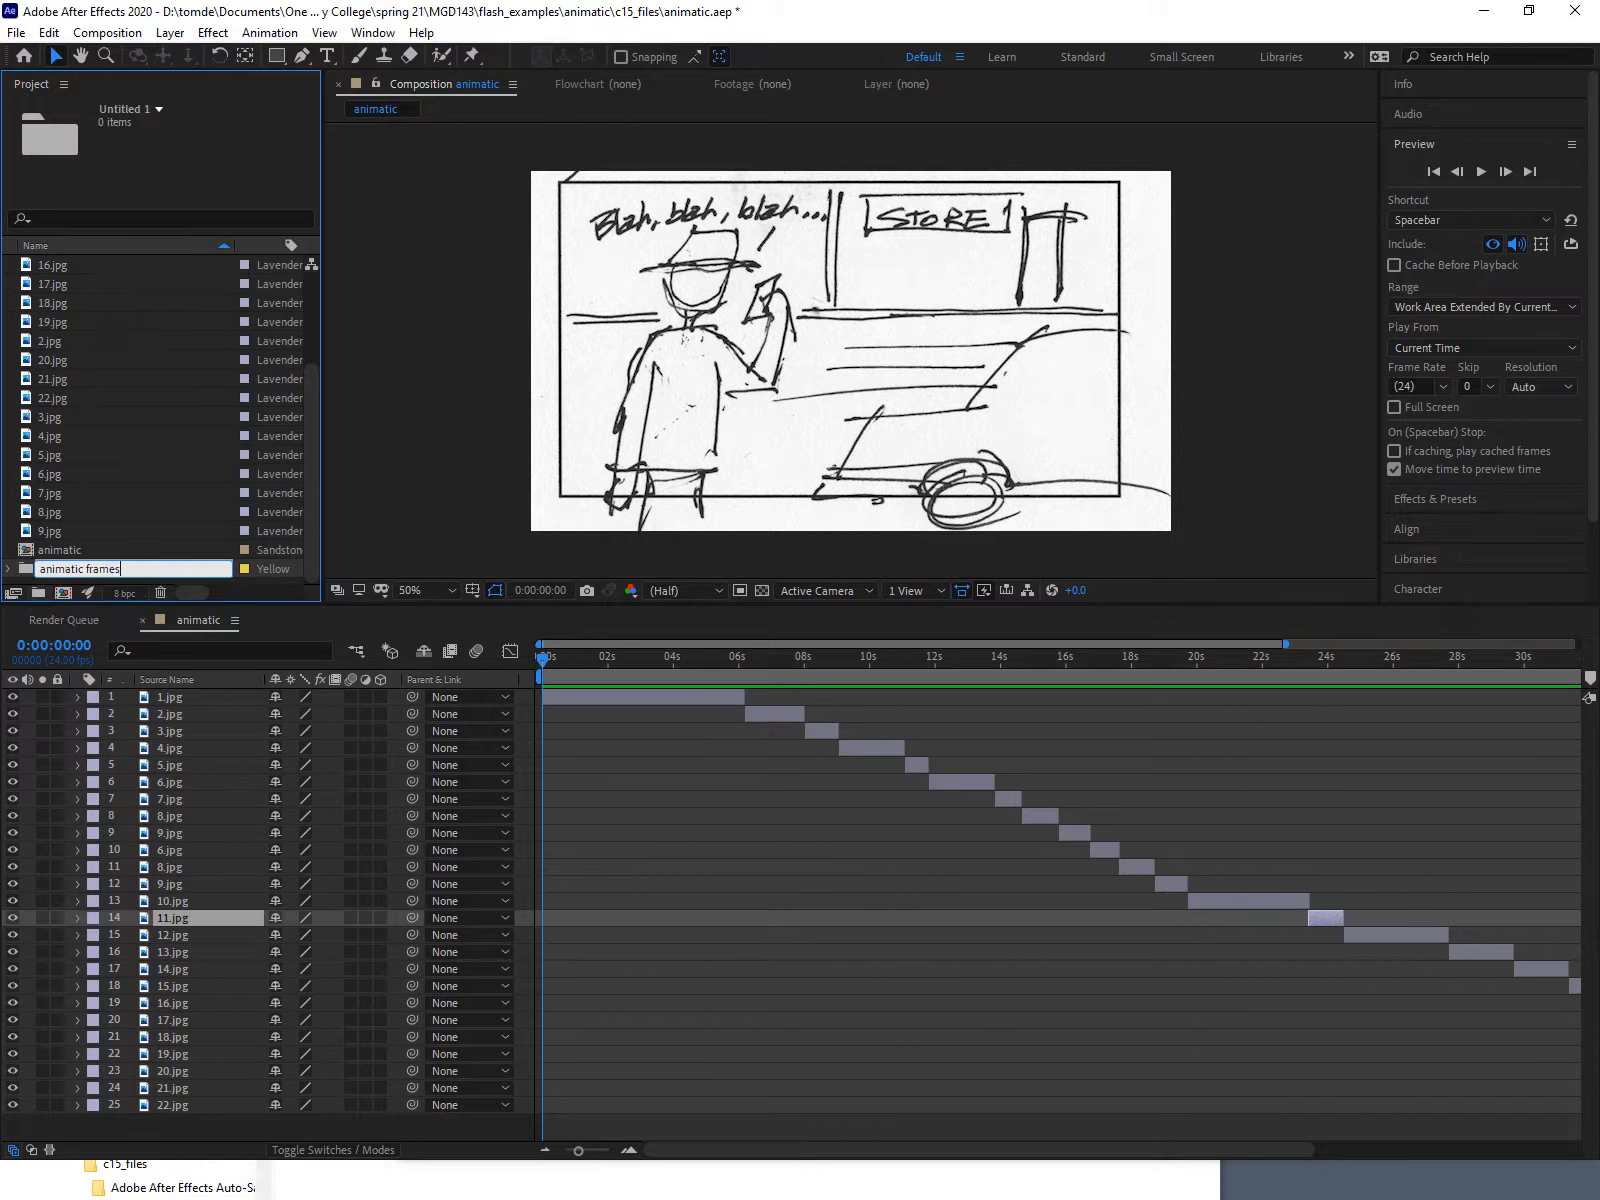
type("es")
key("Return")
Move all the JPG frames from 1.jpg to 9.jpg in the project list into the animatic frames folder.
left_click(28, 533)
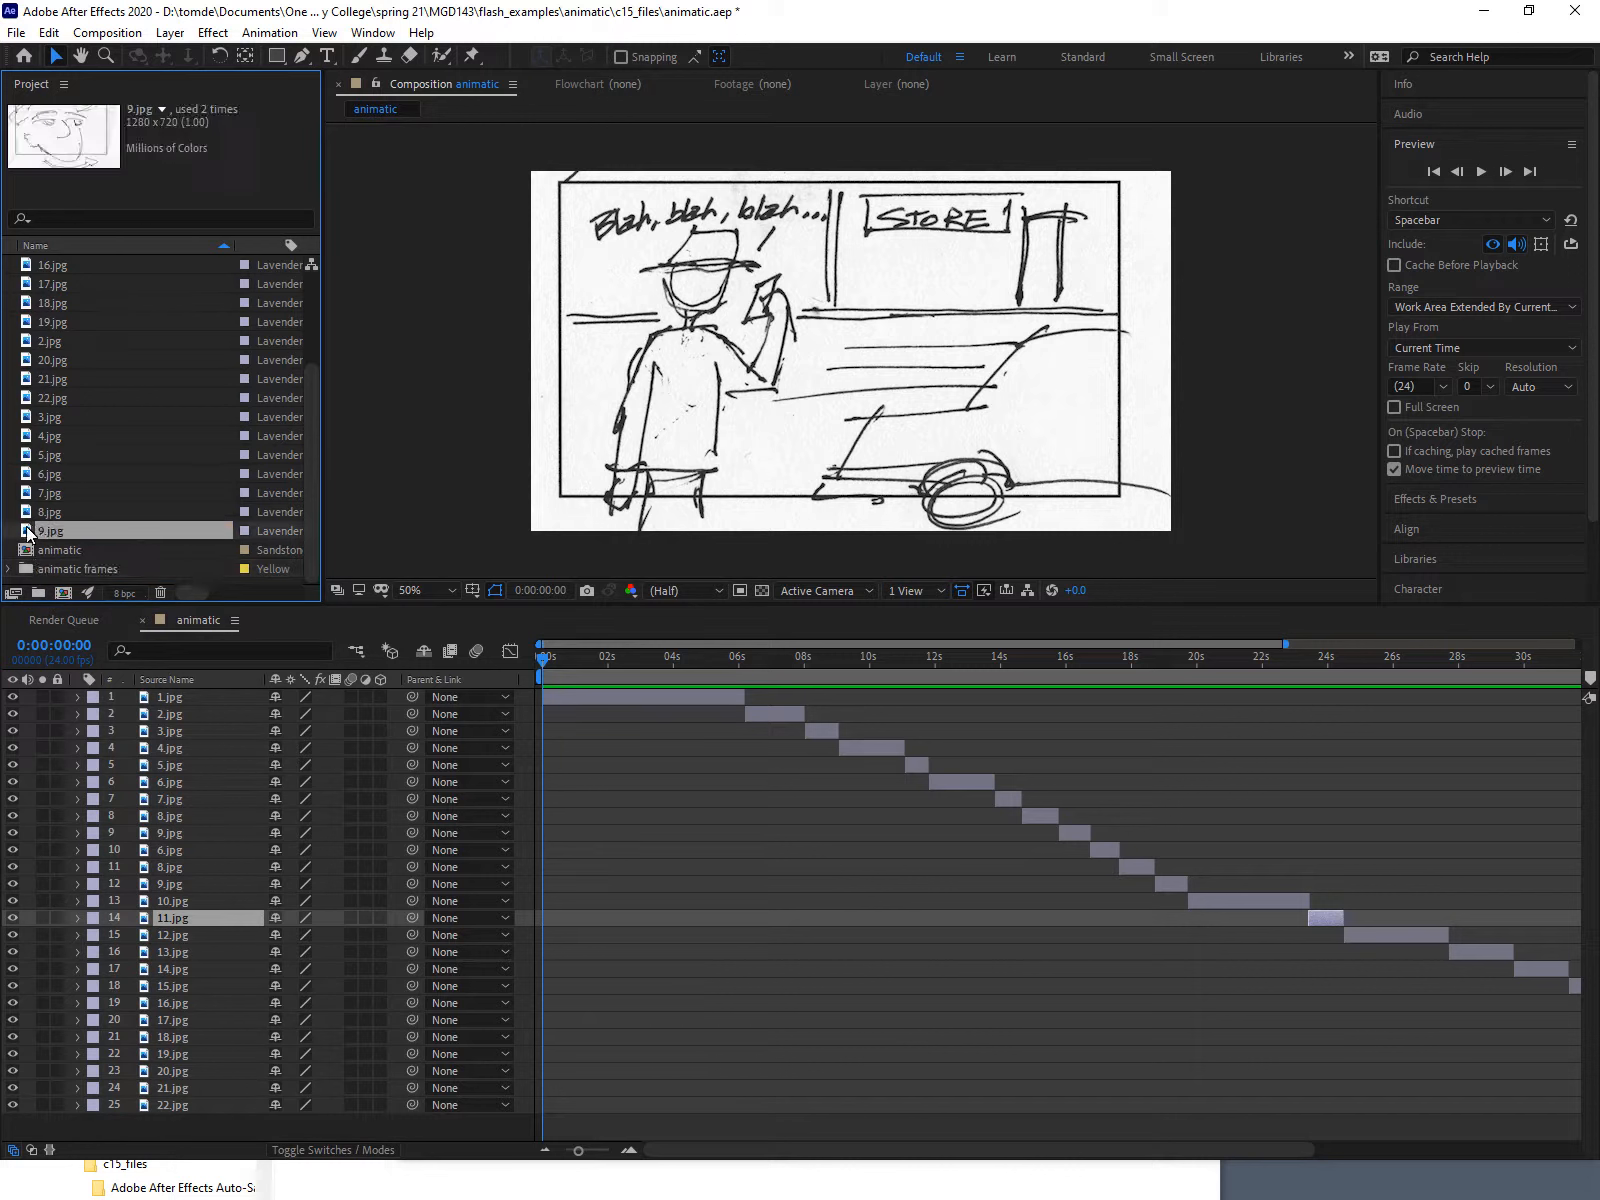
scroll(107, 443, "up", 3)
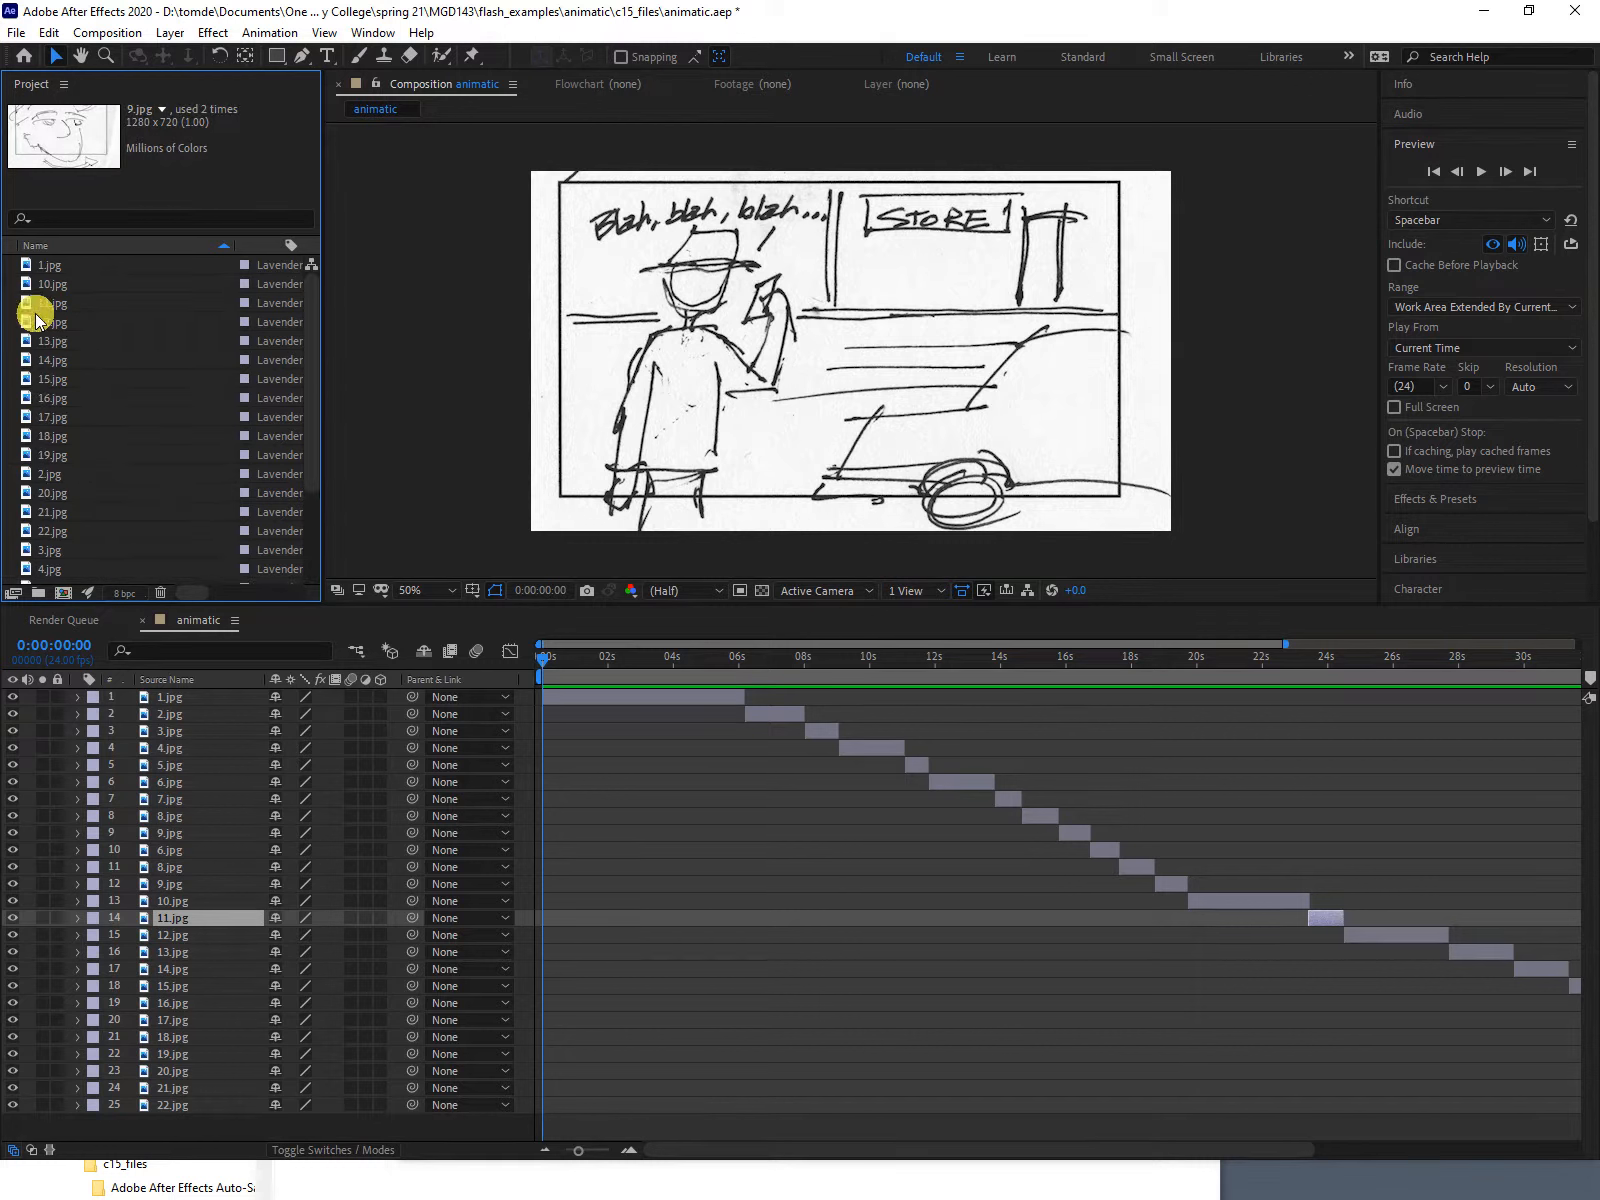
left_click(30, 264, "shift")
scroll(168, 425, "down", 3)
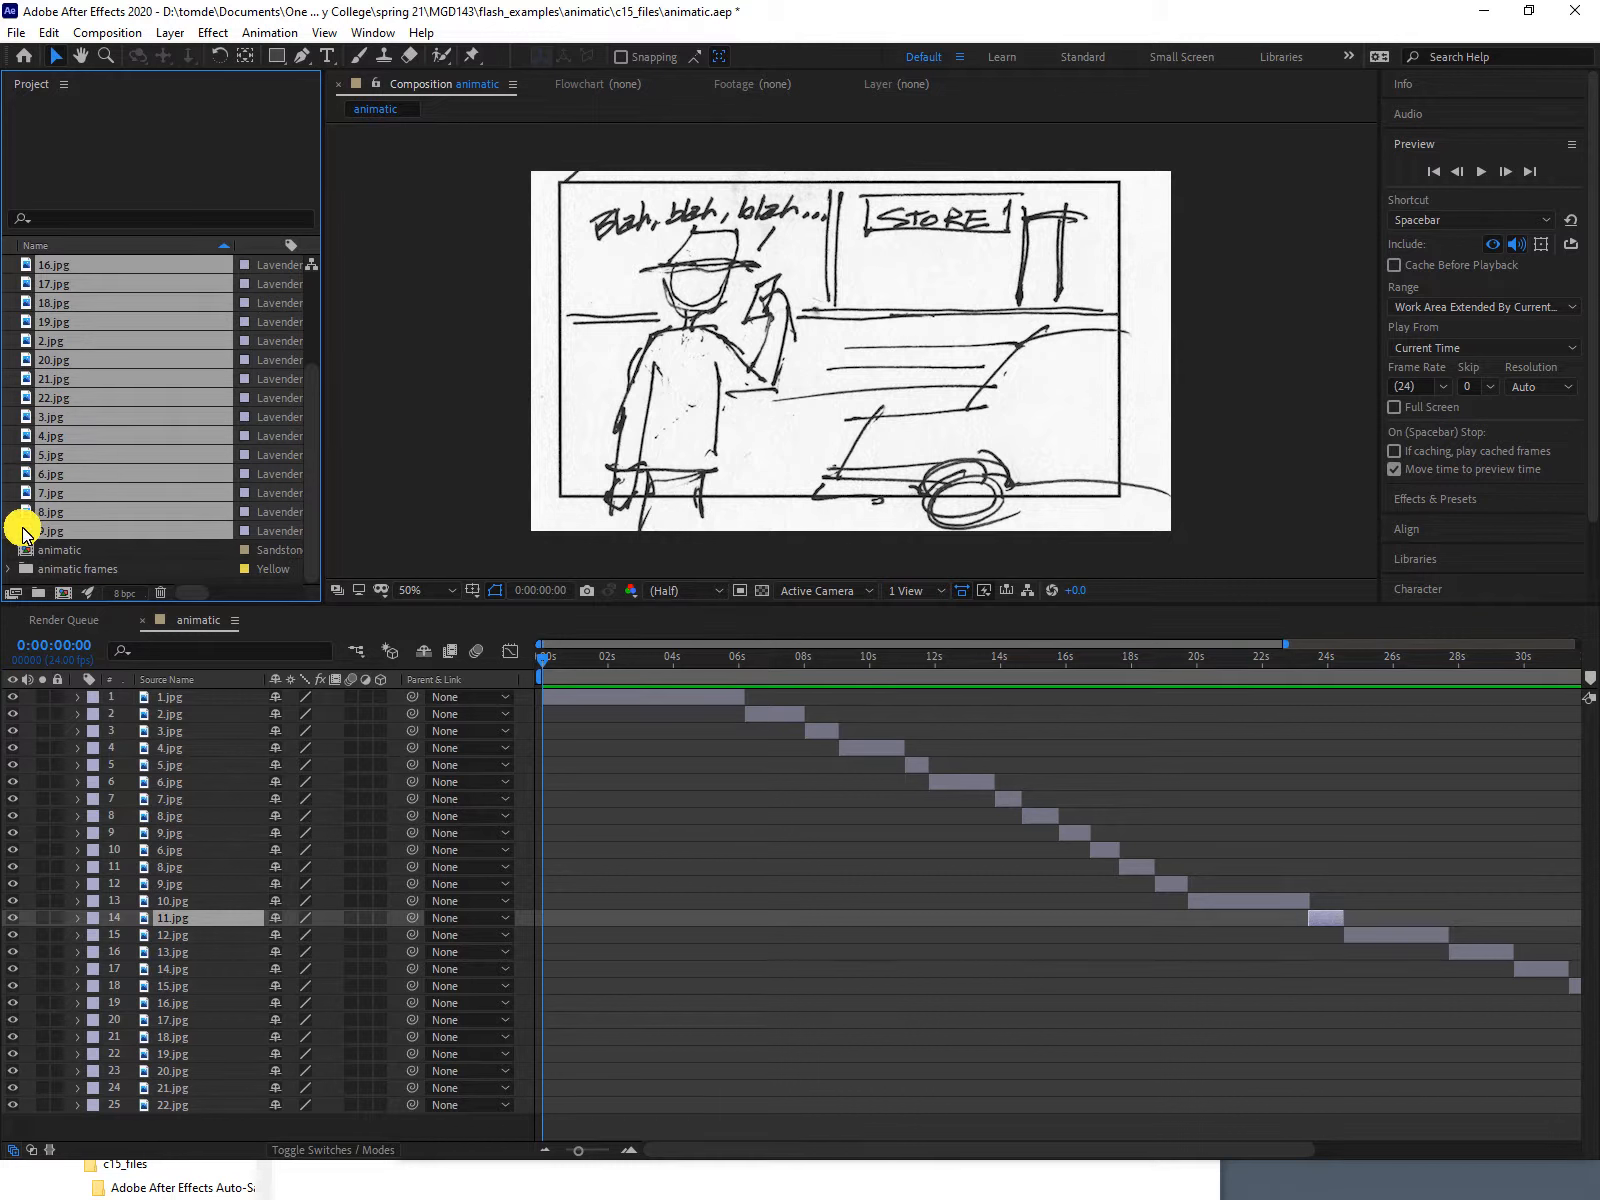
left_click_drag(22, 531, 58, 569)
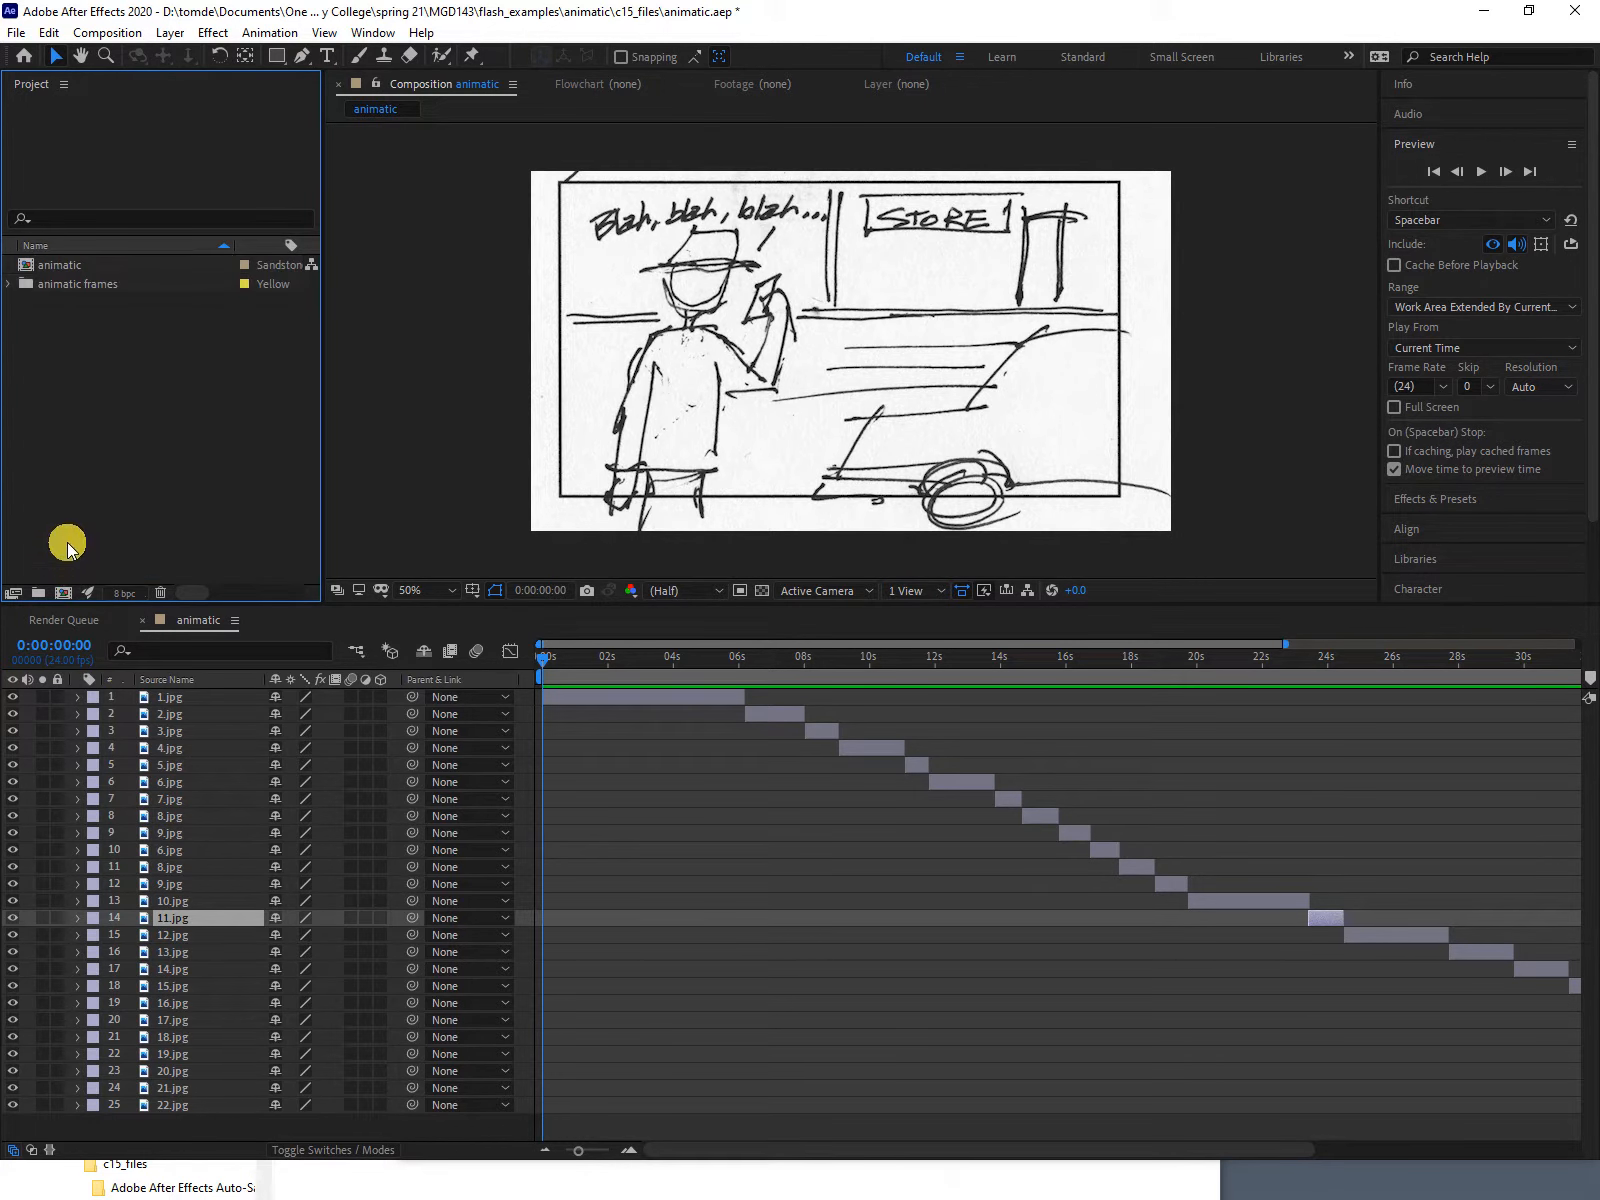
left_click(117, 392)
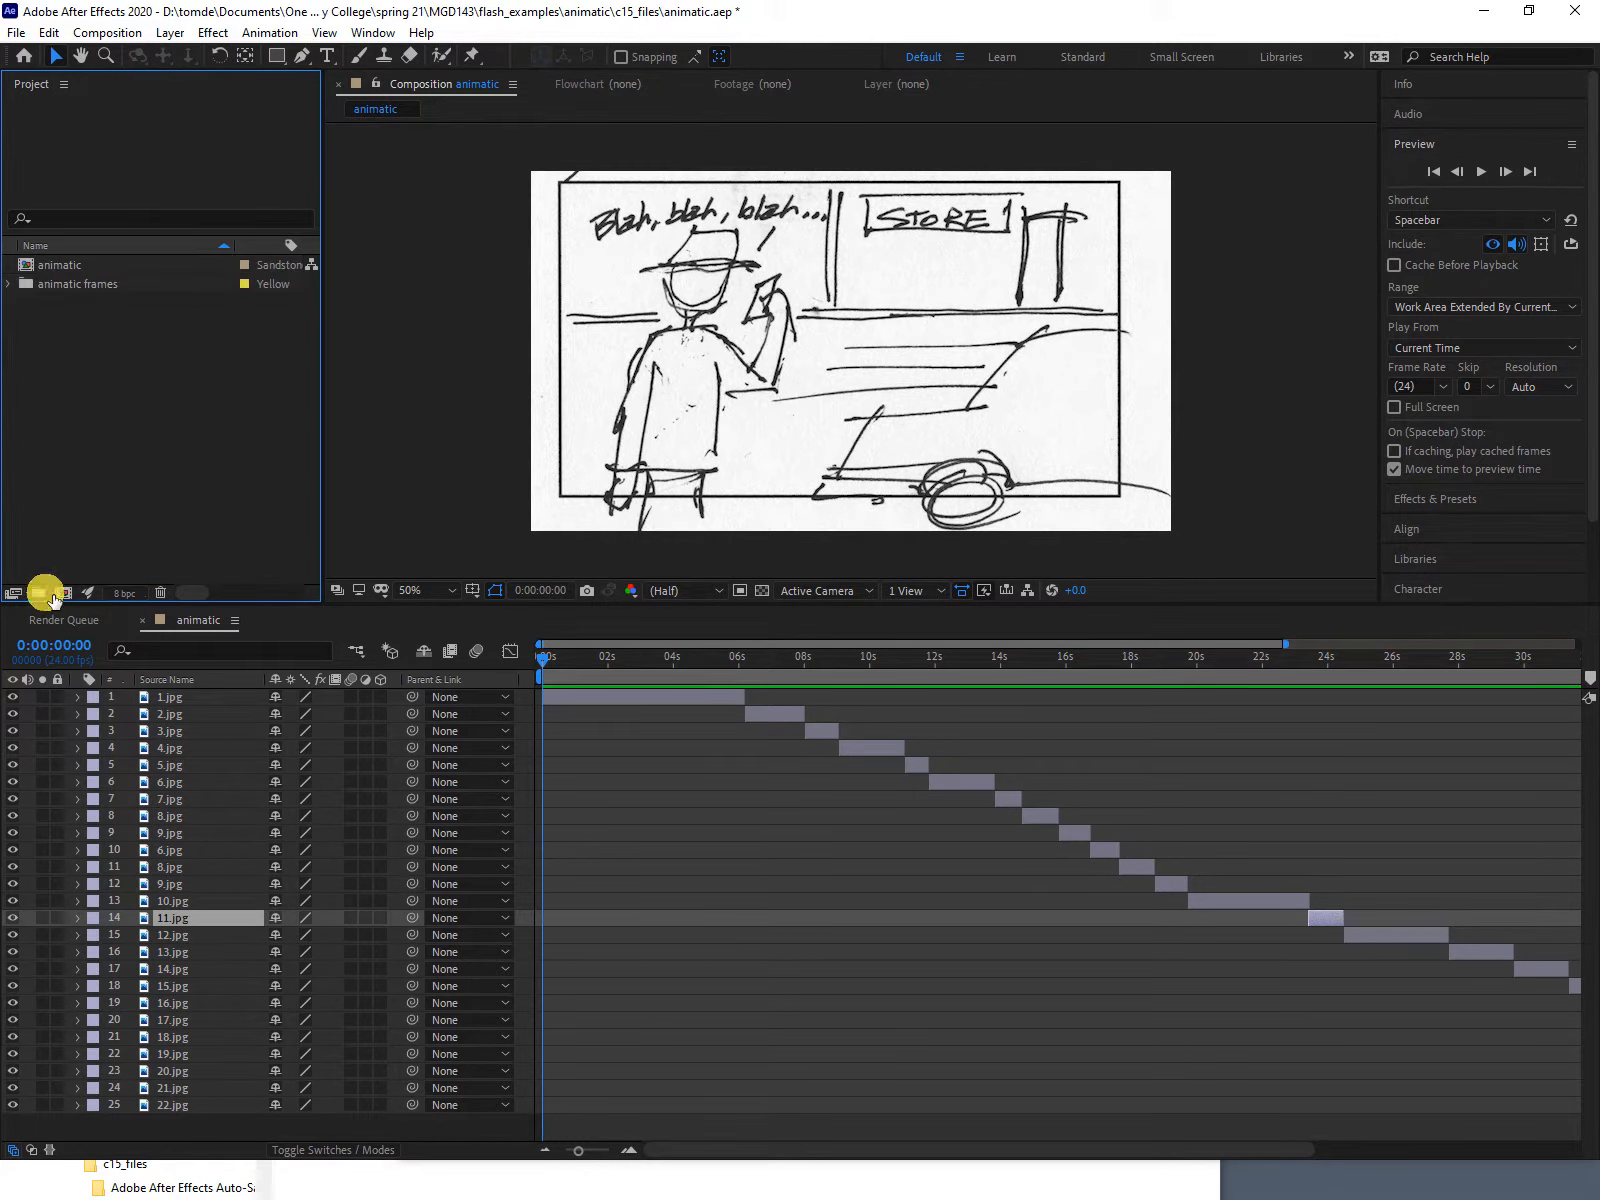
Create a second project folder named "audio" outside the animatic frames folder.
left_click(39, 593)
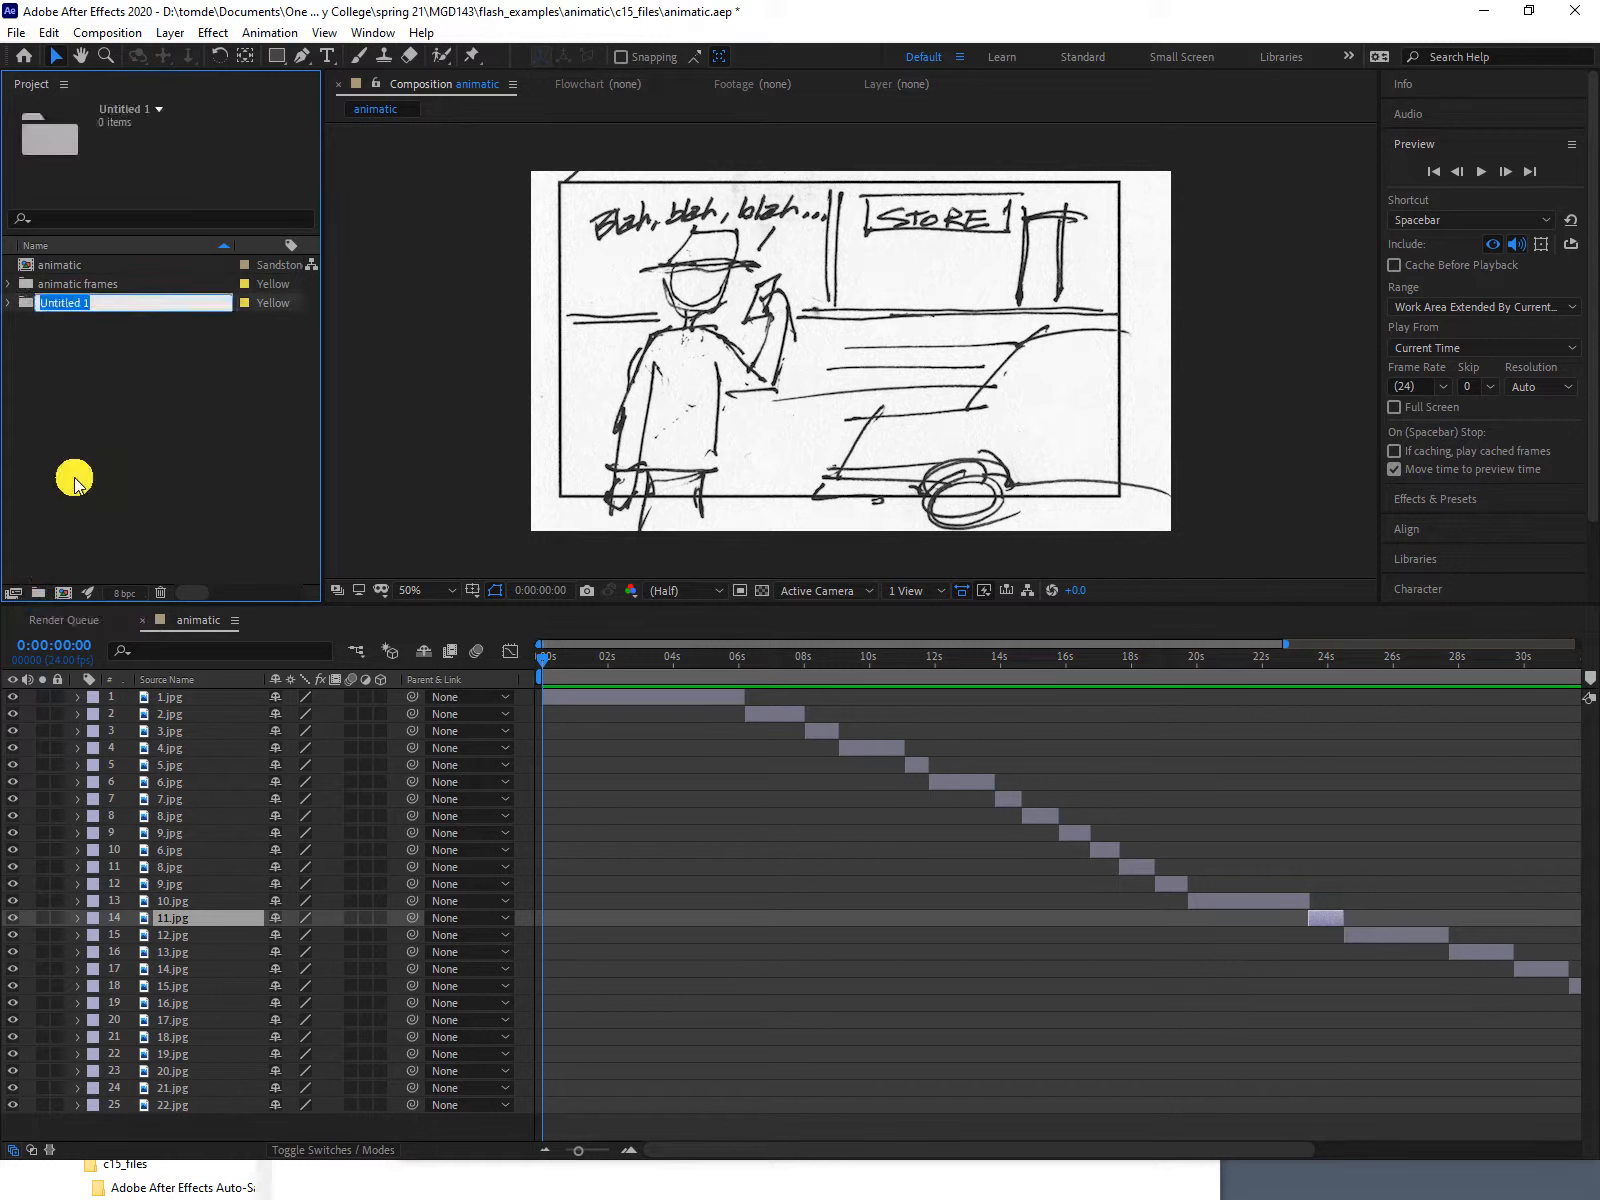
type("audio")
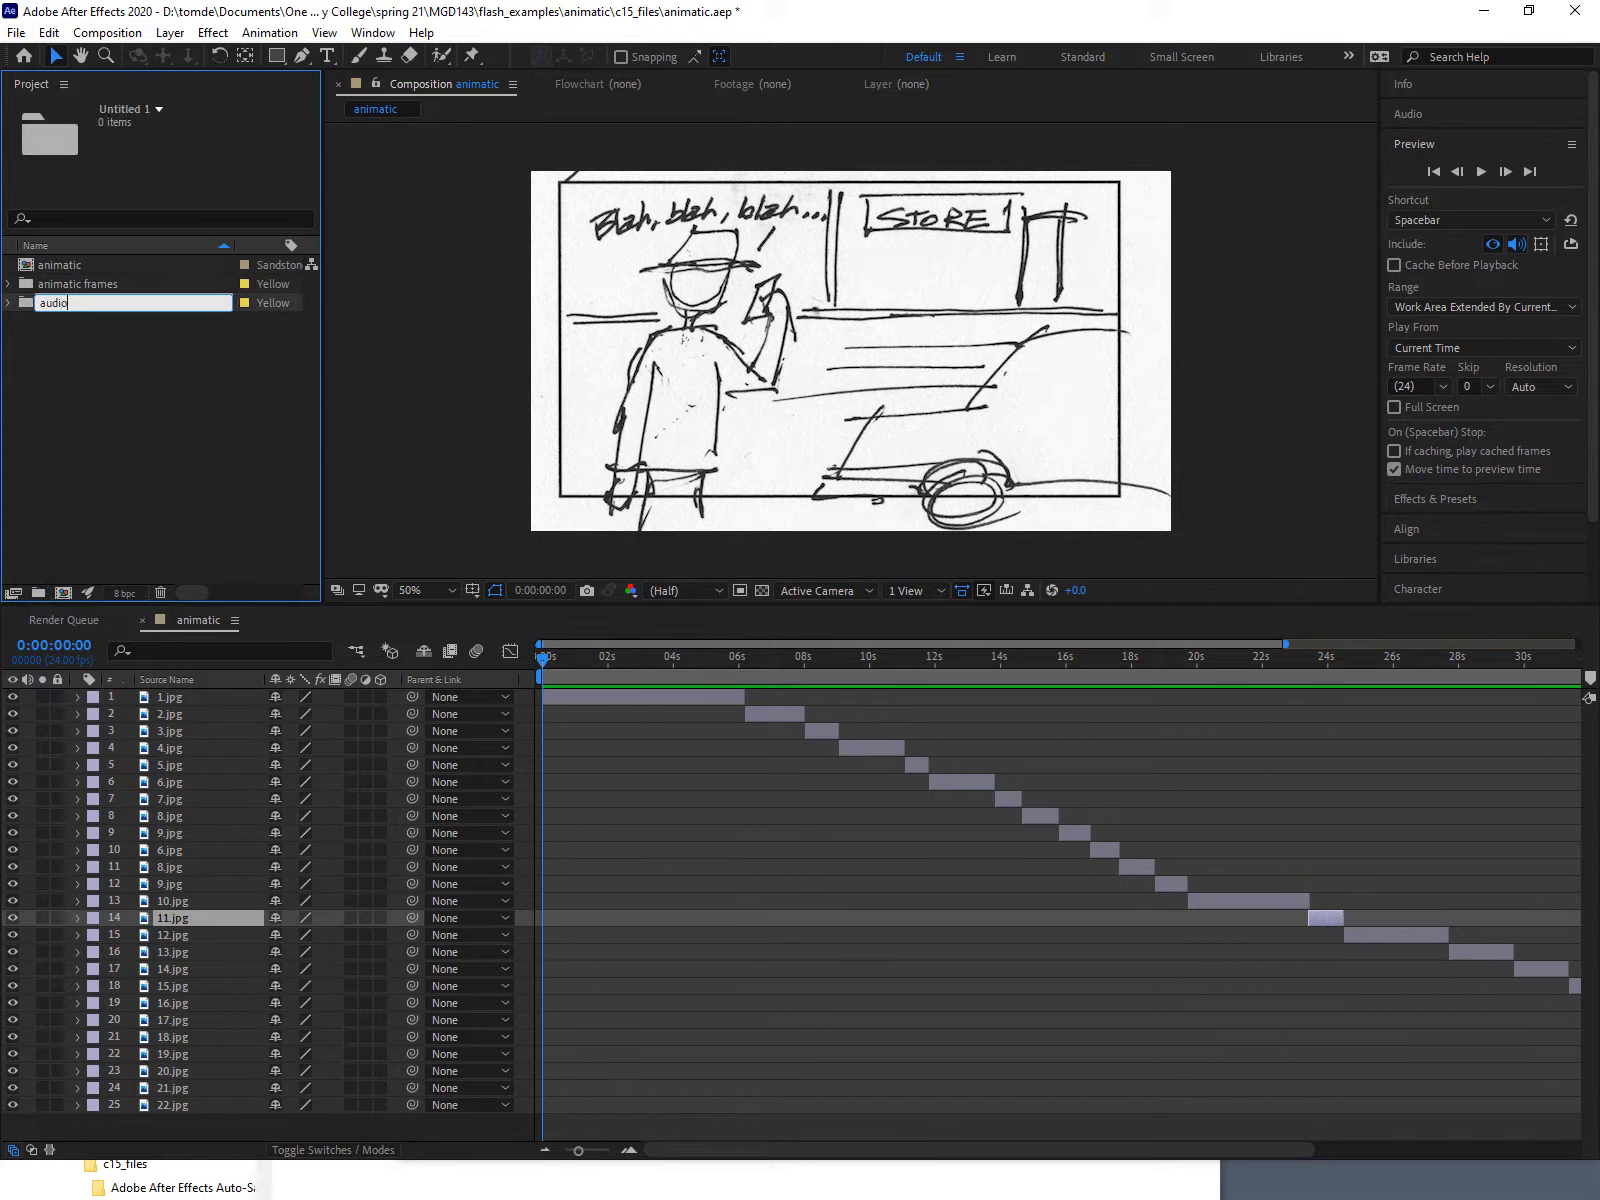
key("Return")
left_click(124, 395)
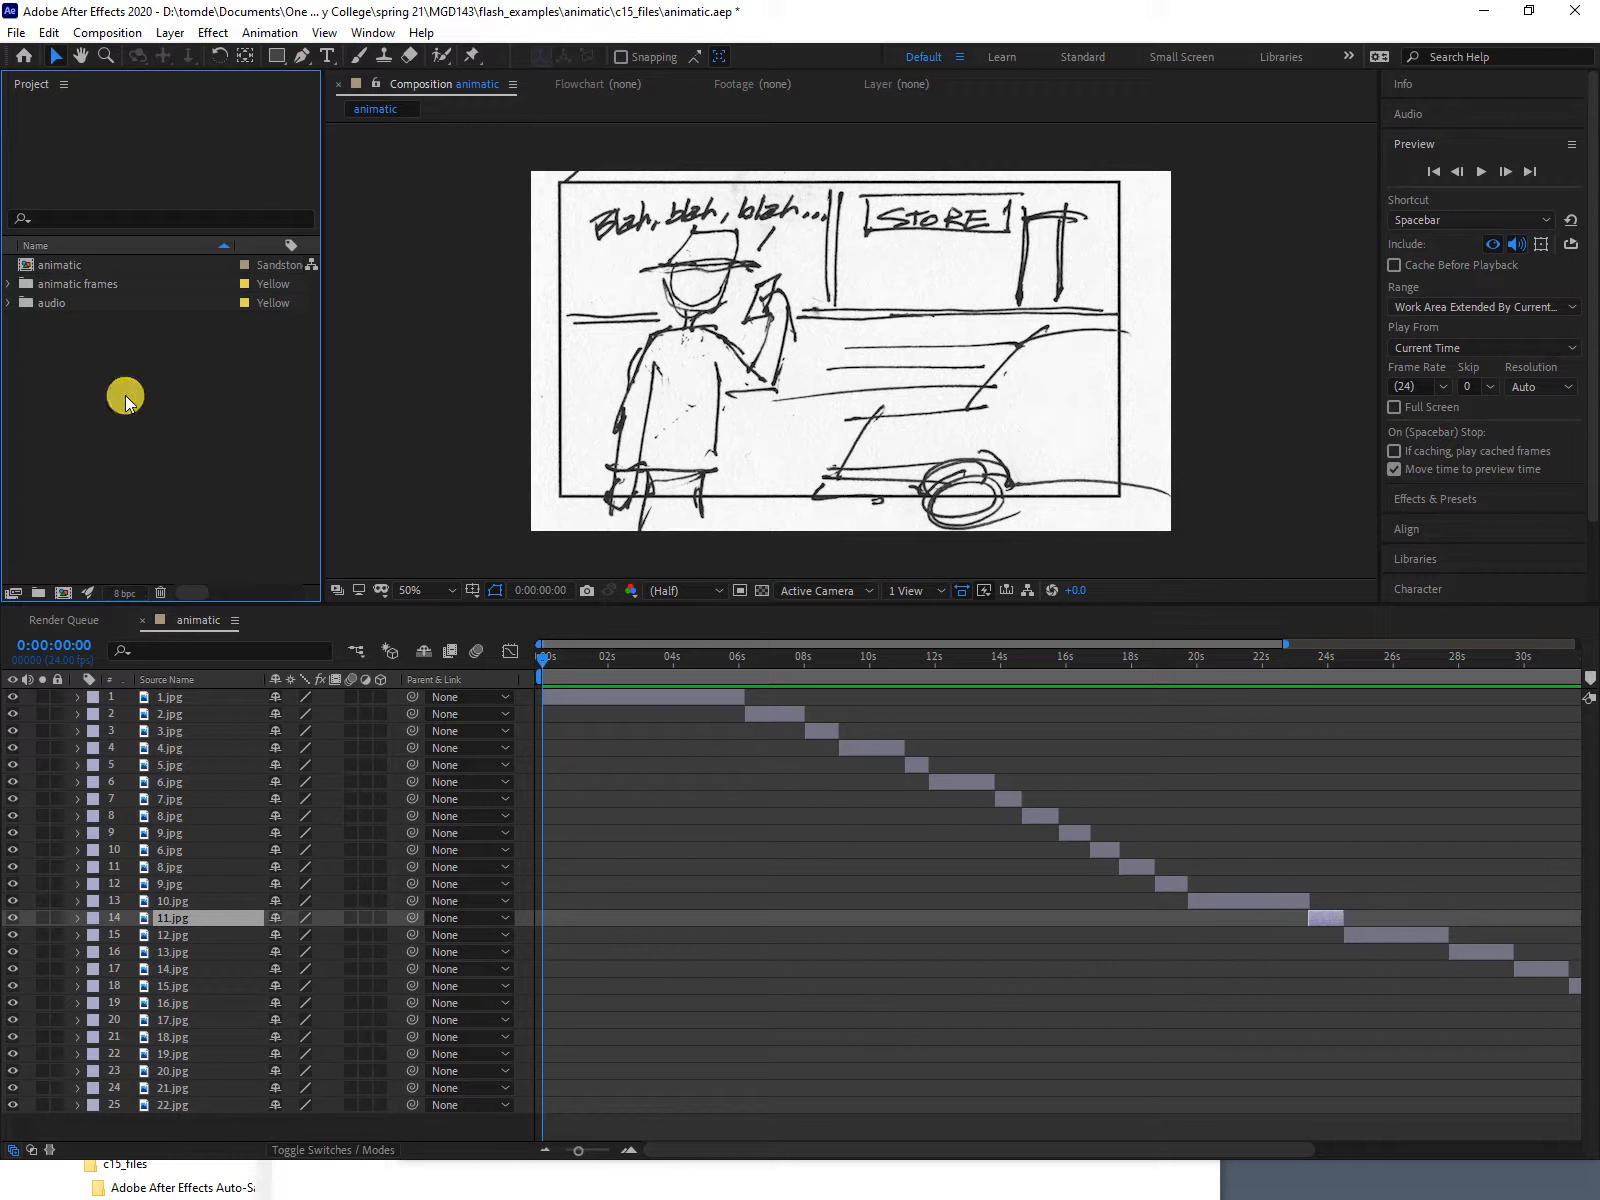
Import all the WAV files, aieeeee.wav to yes.wav, from c15_files/audio and file them in the project's audio folder.
double_click(190, 366)
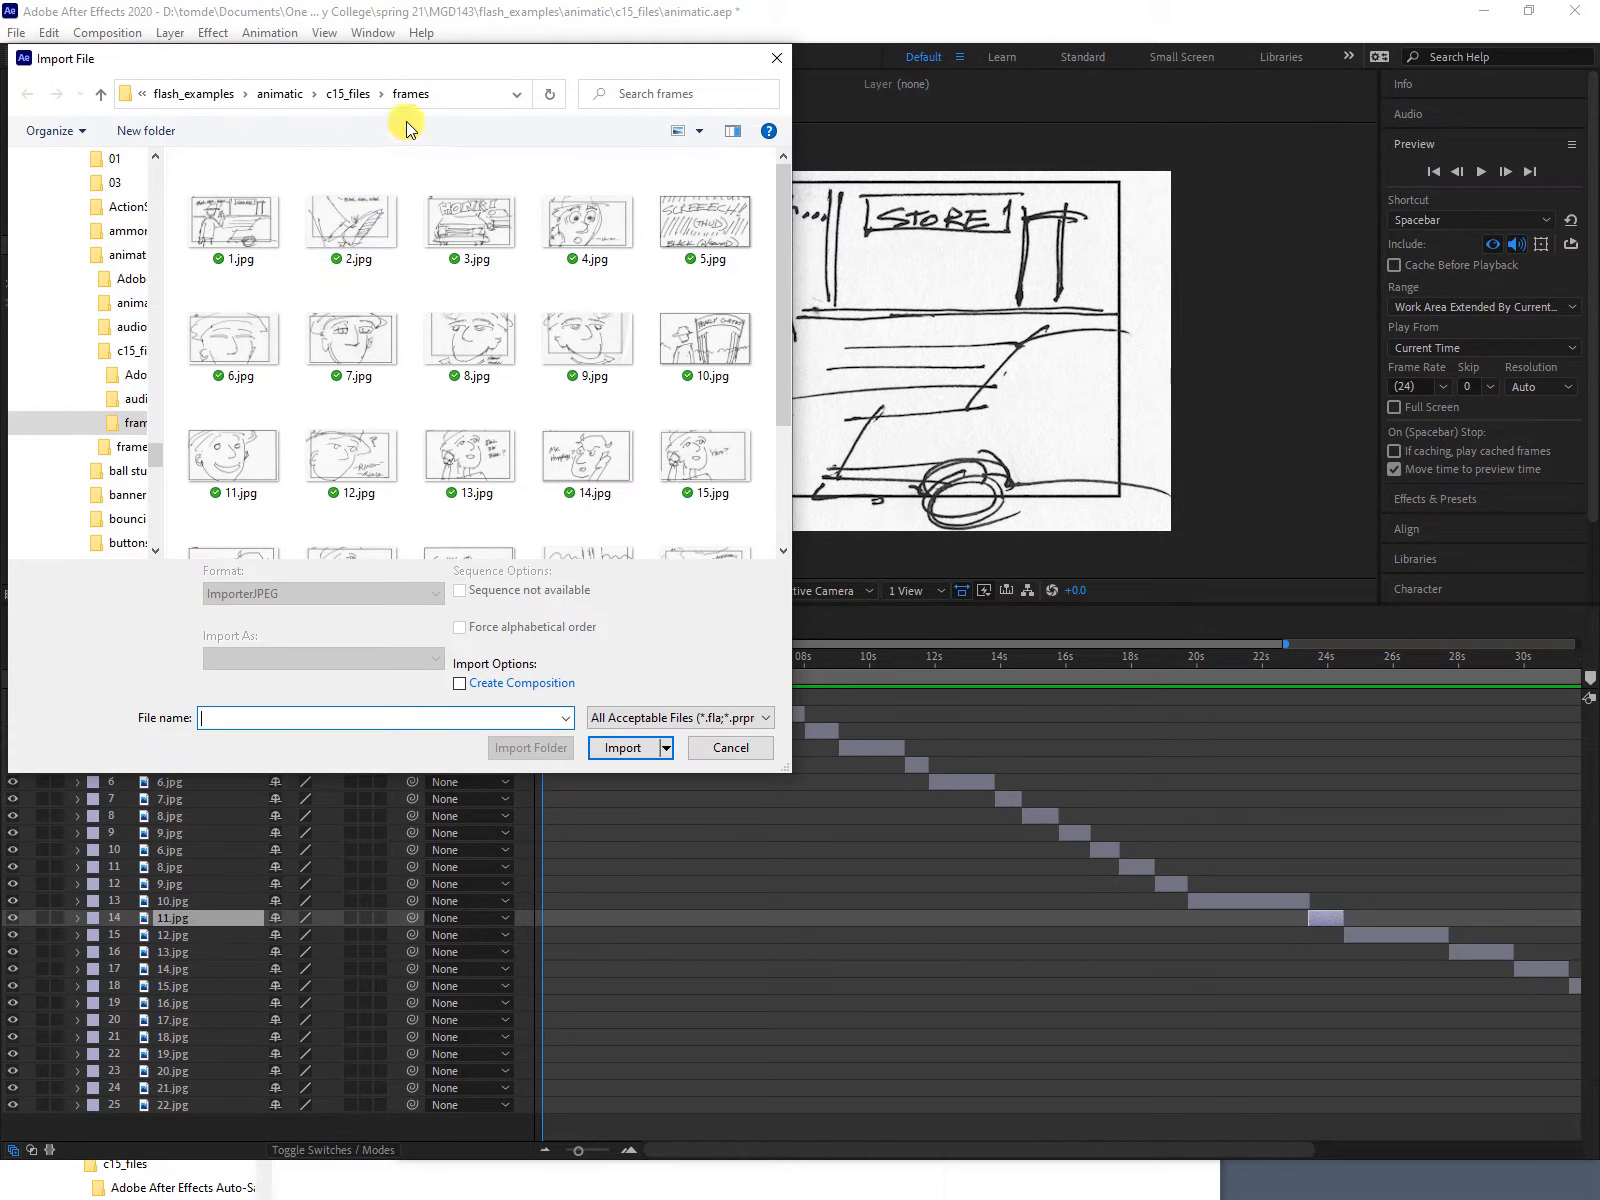
left_click(356, 104)
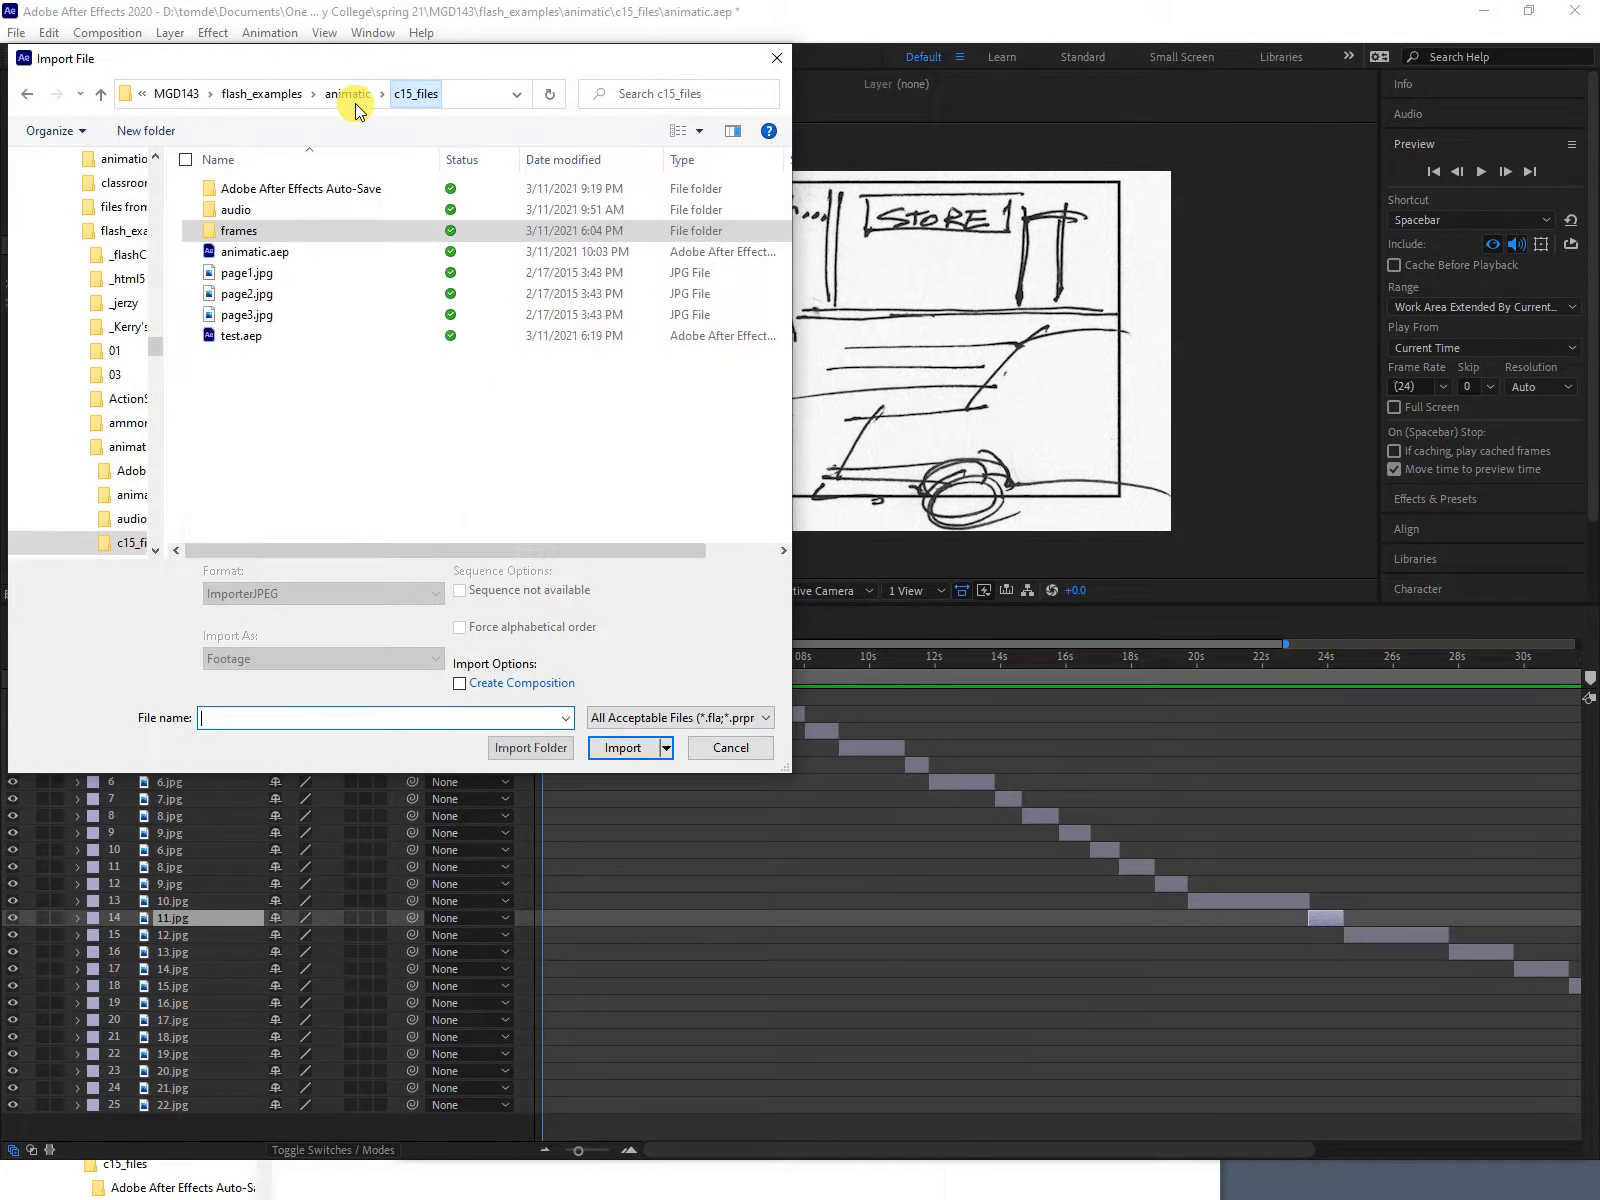
double_click(213, 215)
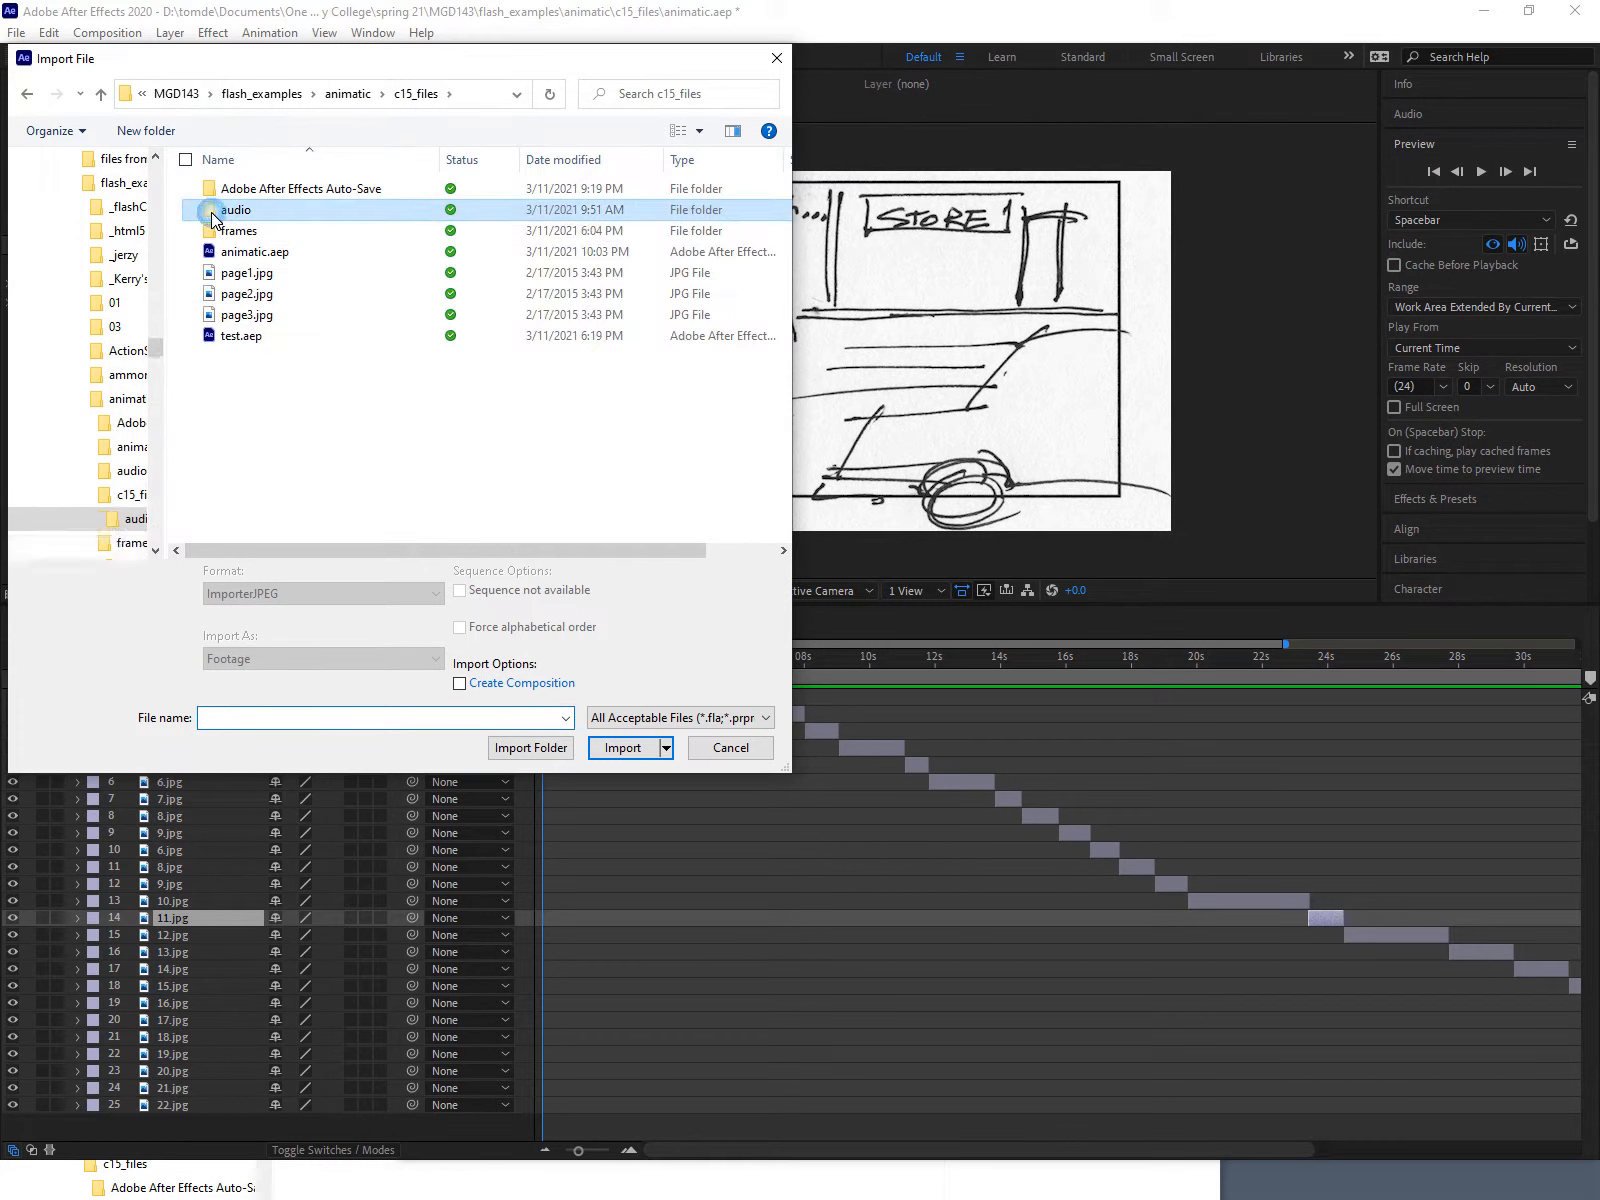
left_click(198, 191)
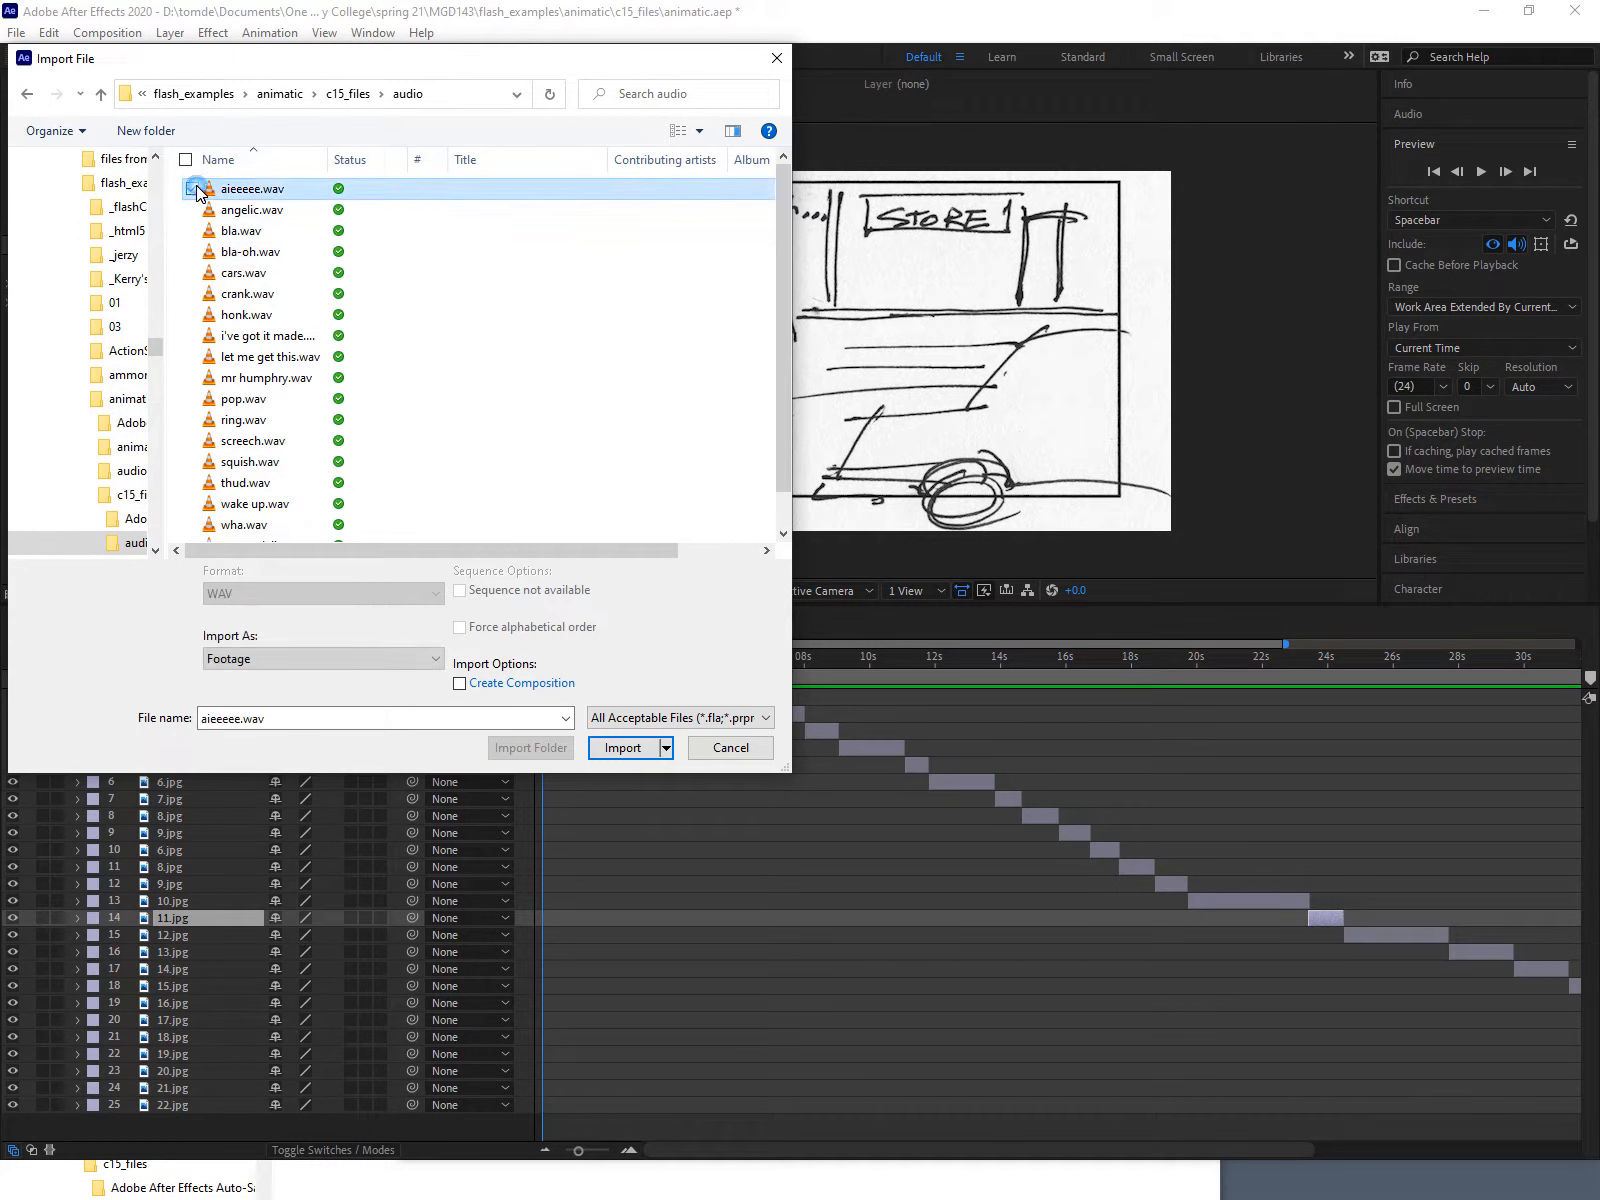
scroll(230, 500, "down", 1)
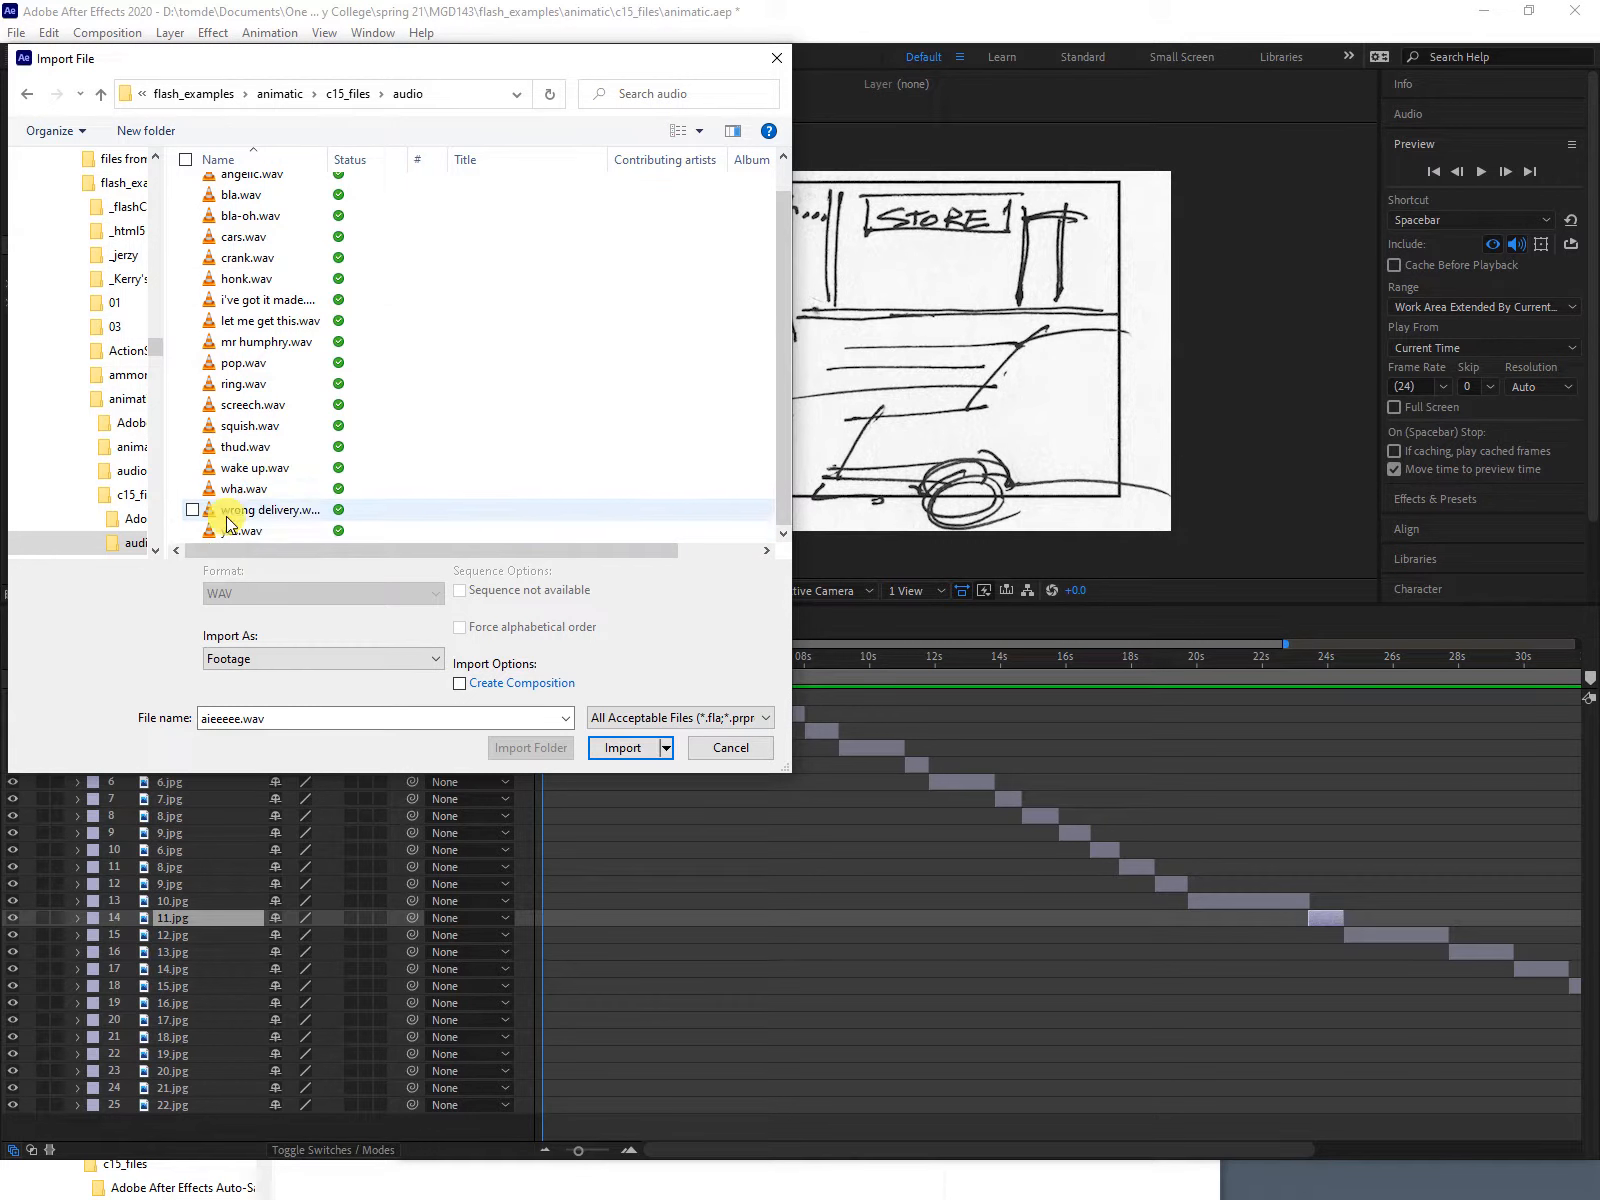
left_click(232, 532, "shift")
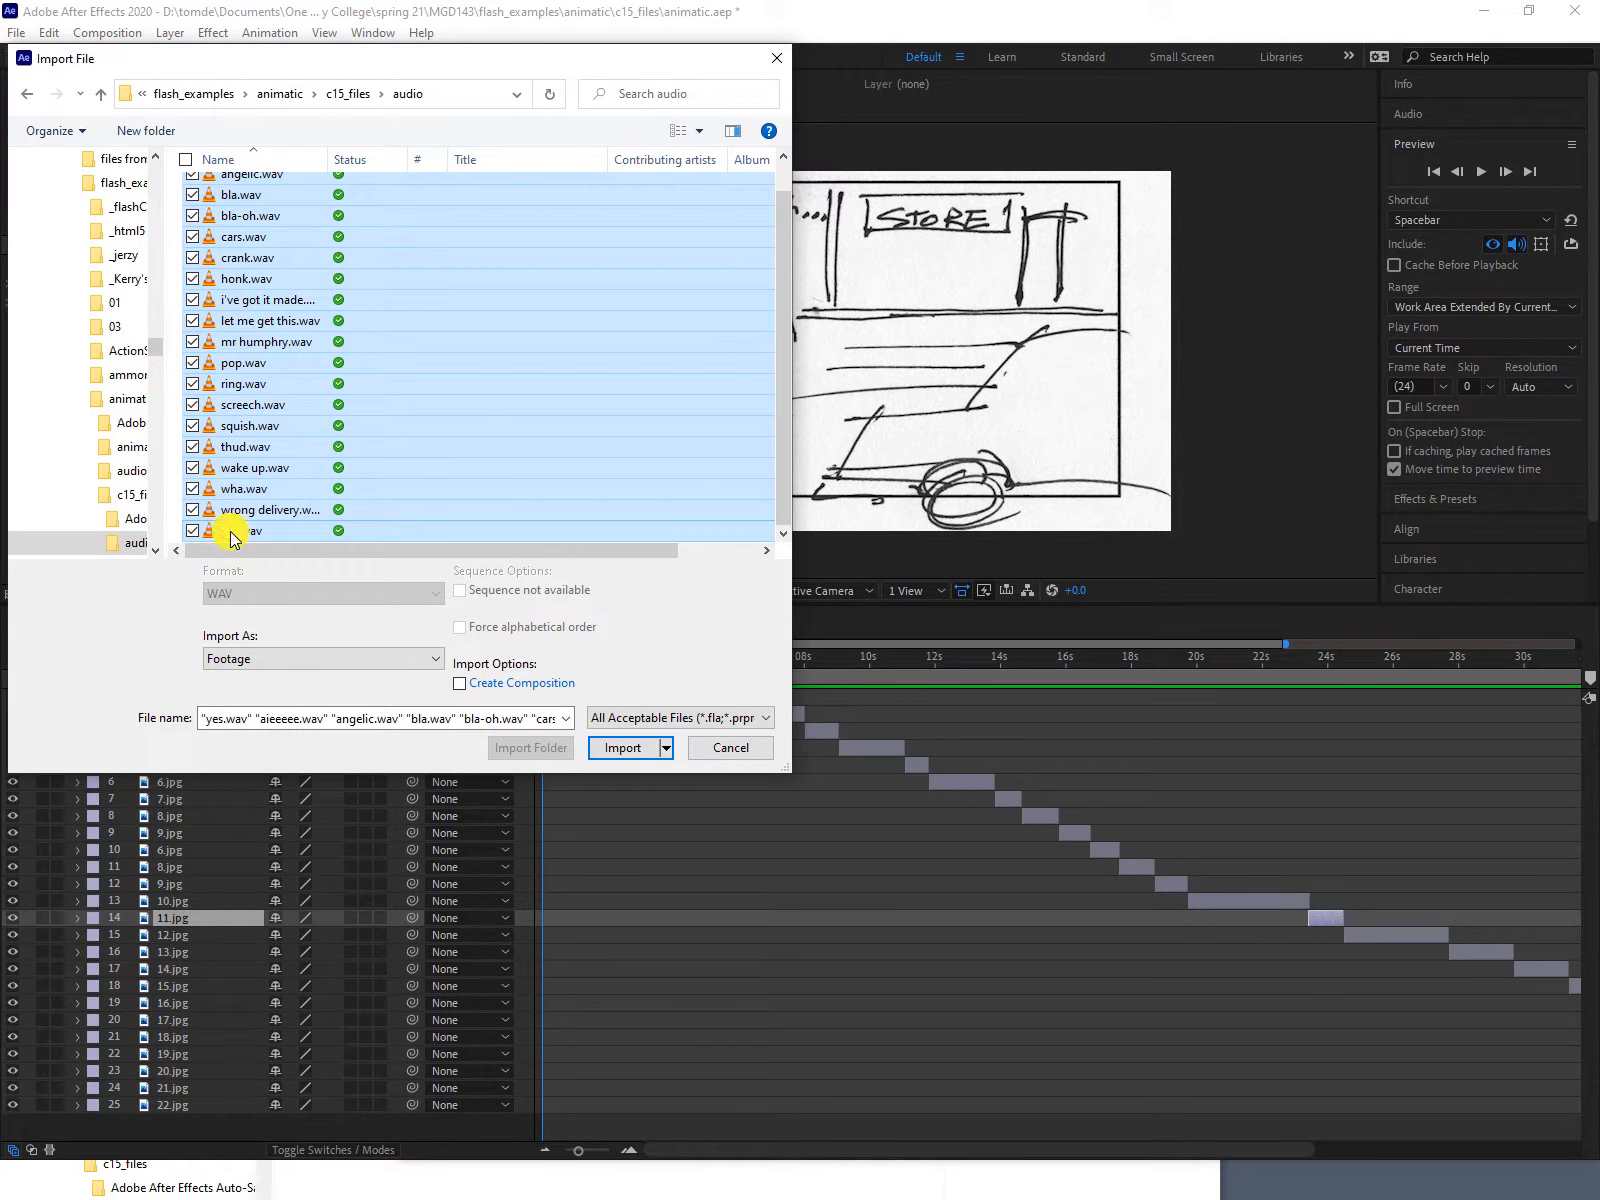
left_click(630, 747)
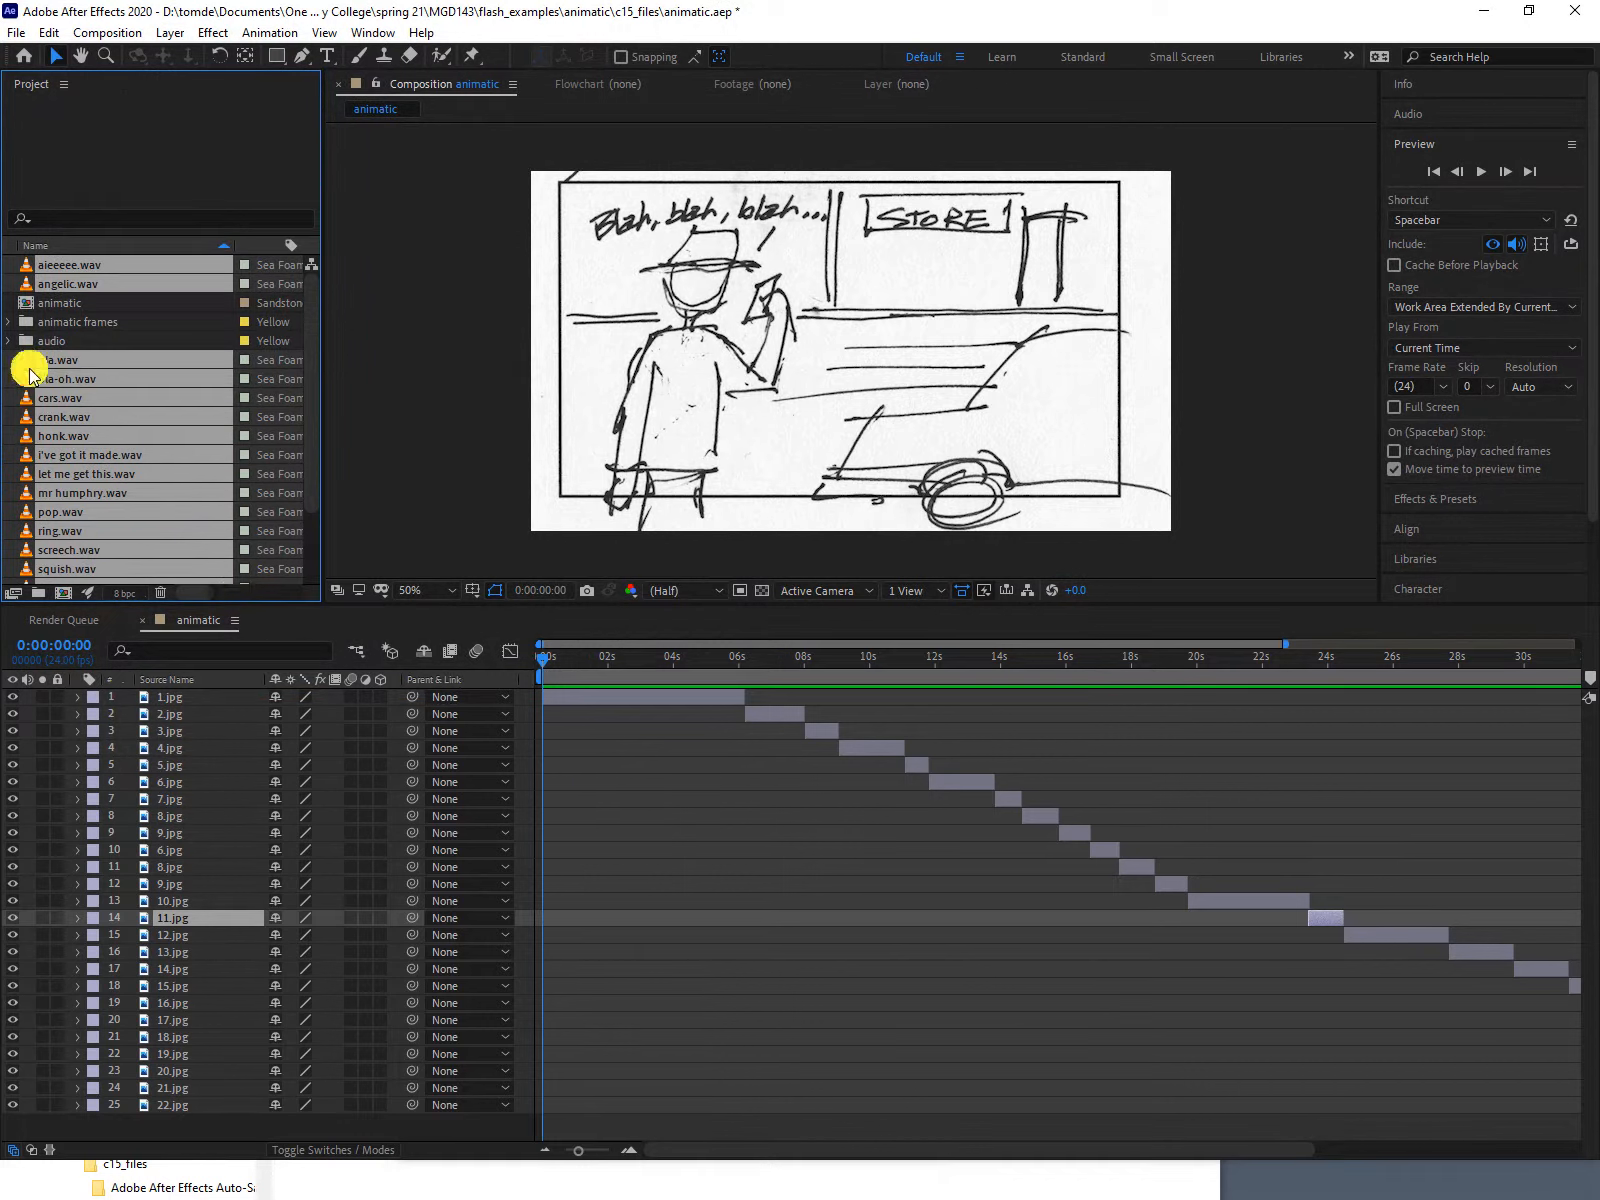
left_click_drag(27, 368, 45, 341)
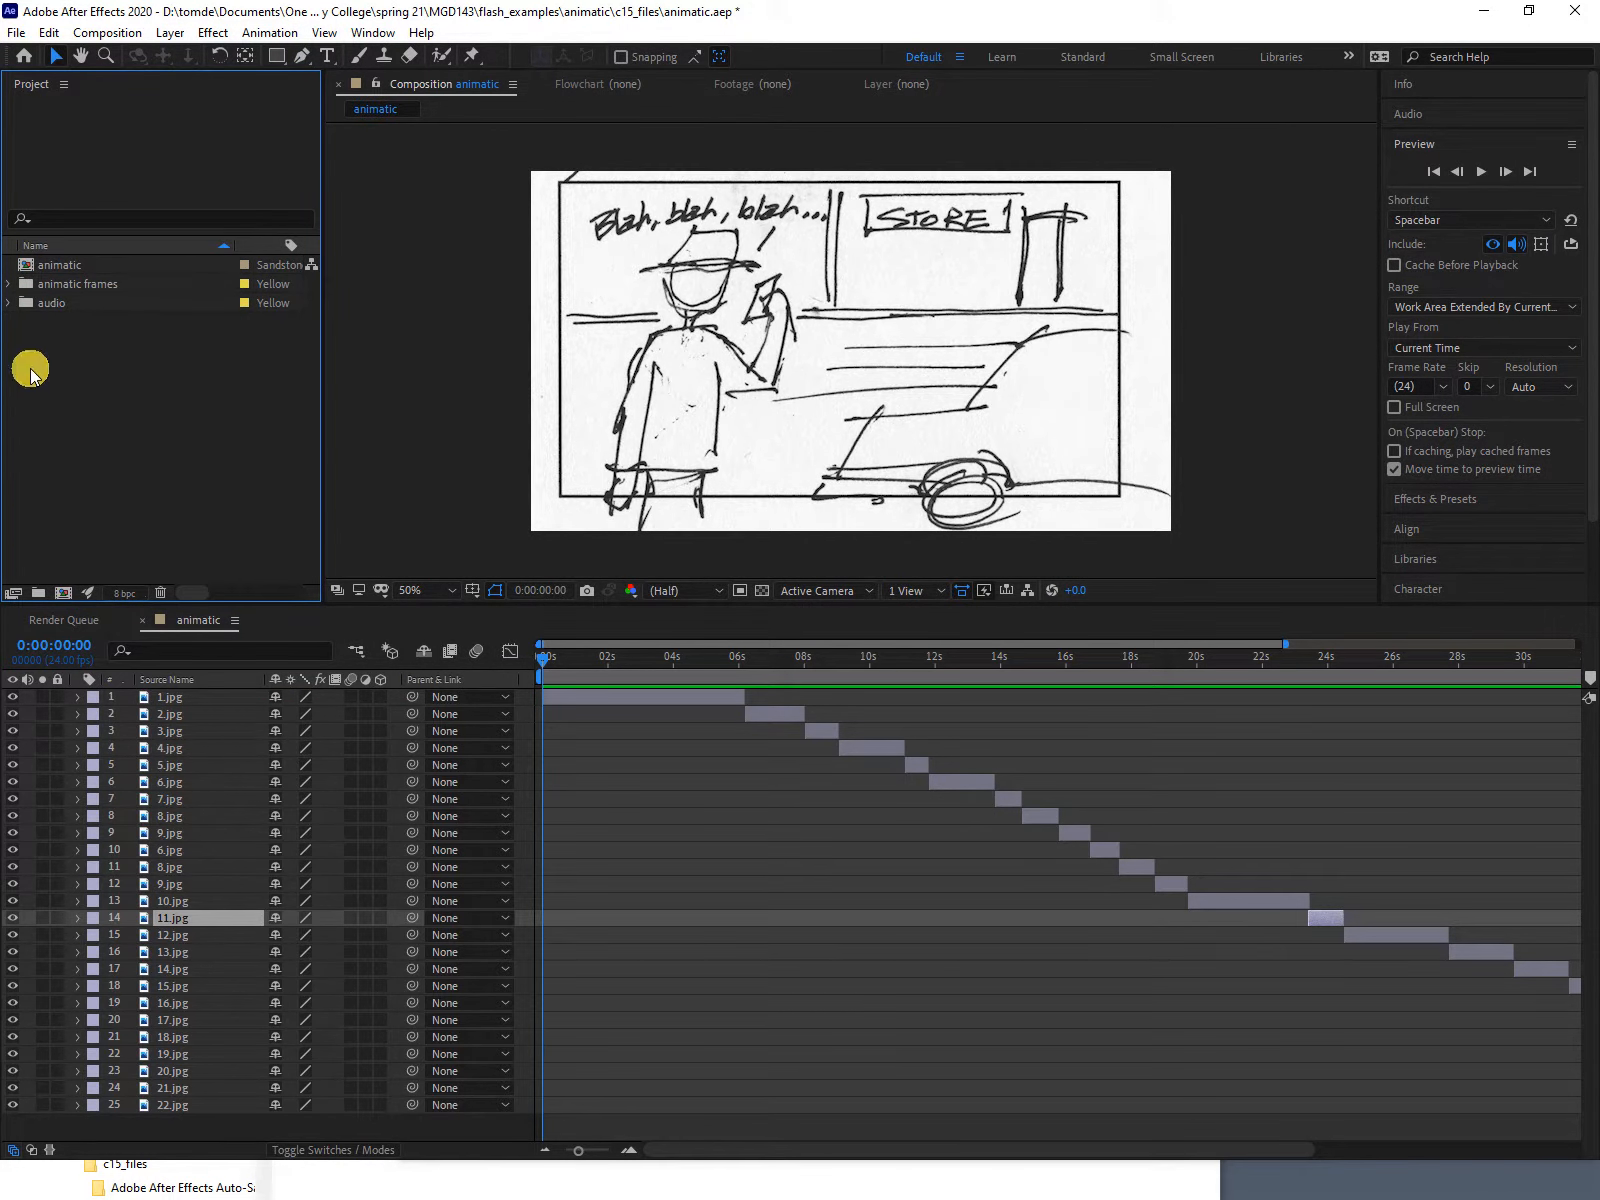
left_click(9, 302)
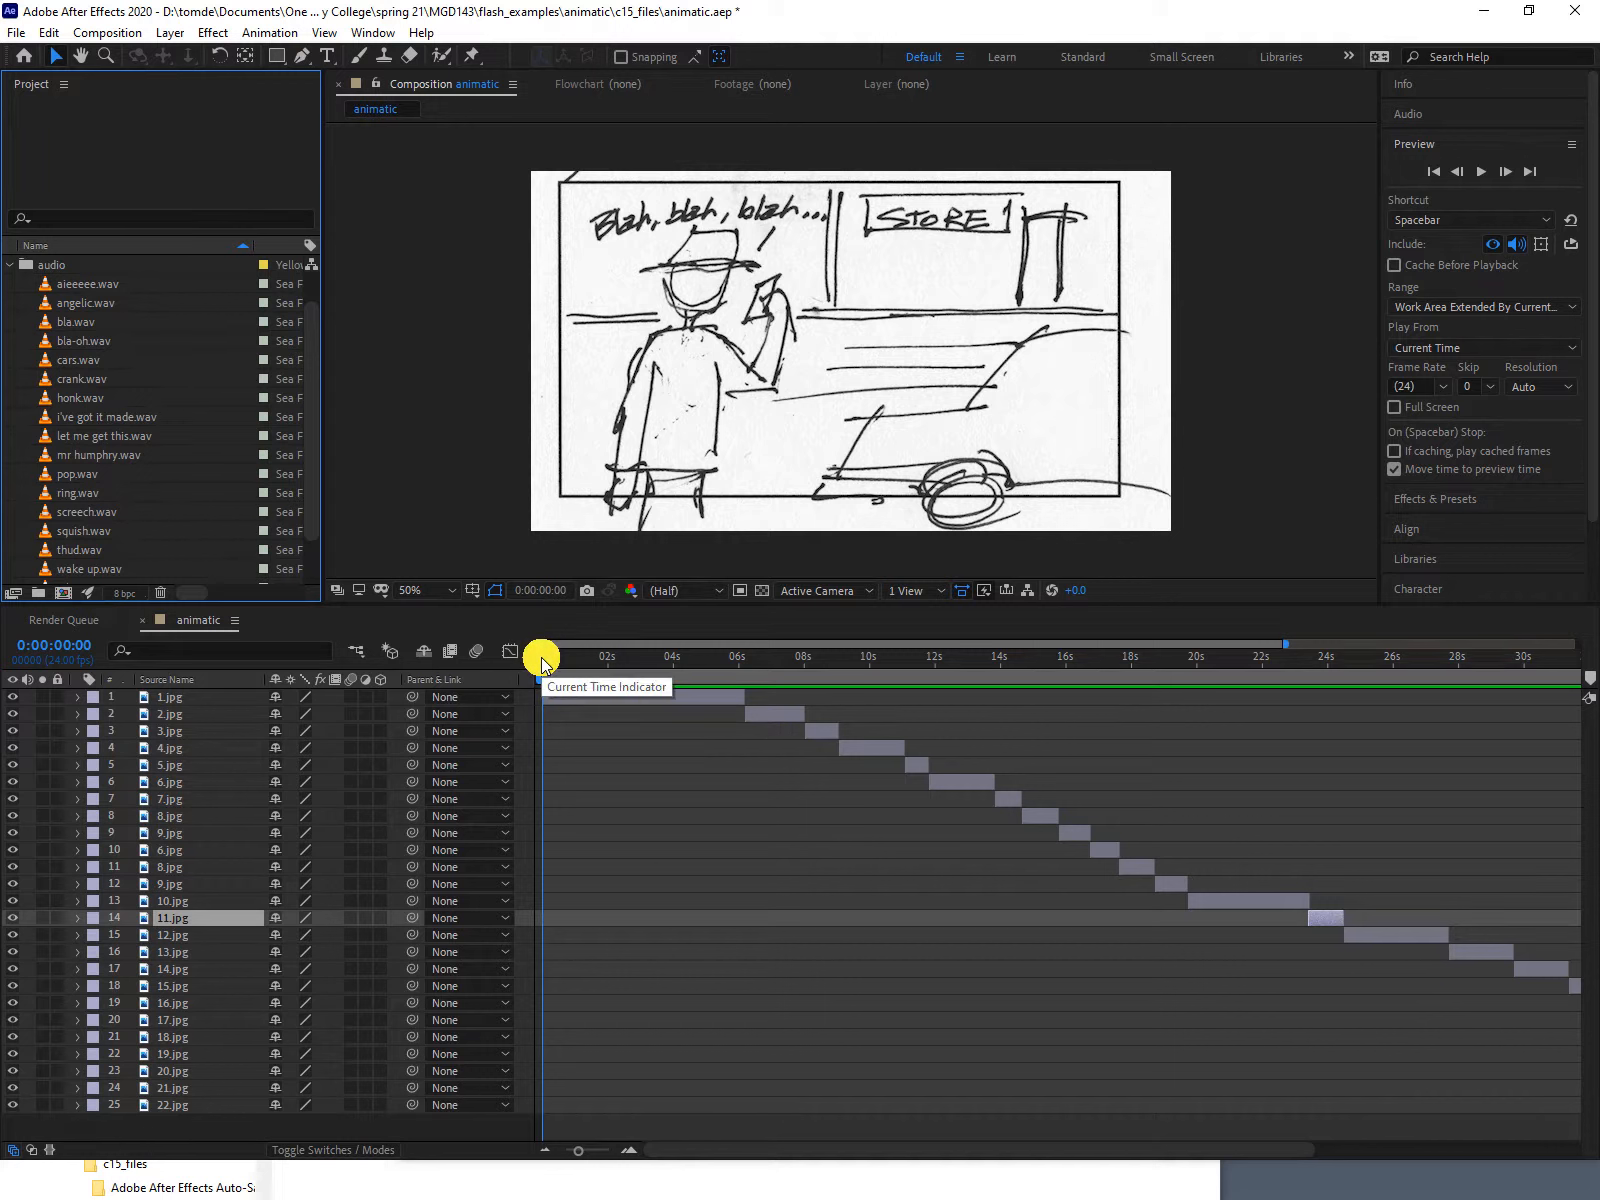
Pre-compose layers 1.jpg through 5.jpg into a new composition, moving all attributes, matching its duration to the layers, and opening it.
left_click_drag(541, 662, 921, 695)
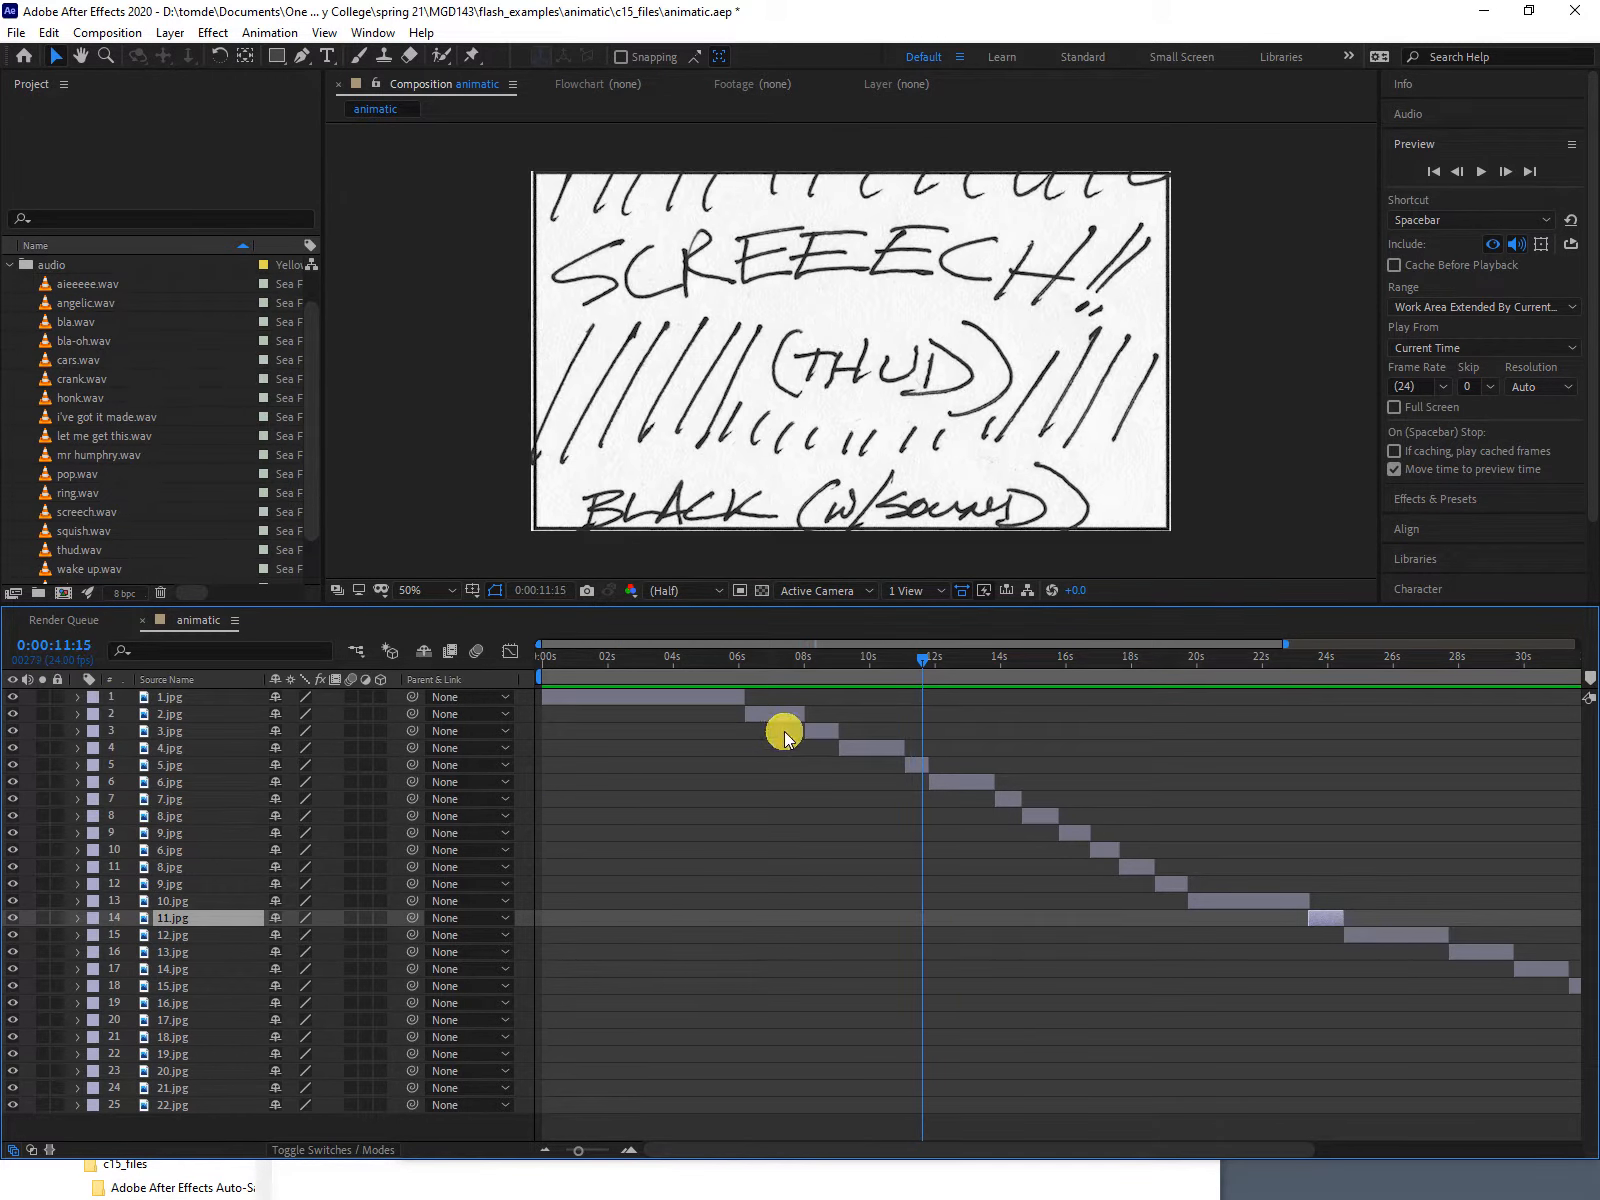
mouse_move(925, 663)
left_mouse_down()
mouse_move(949, 660)
mouse_move(910, 662)
mouse_move(1164, 695)
mouse_move(692, 655)
mouse_move(928, 675)
left_mouse_up()
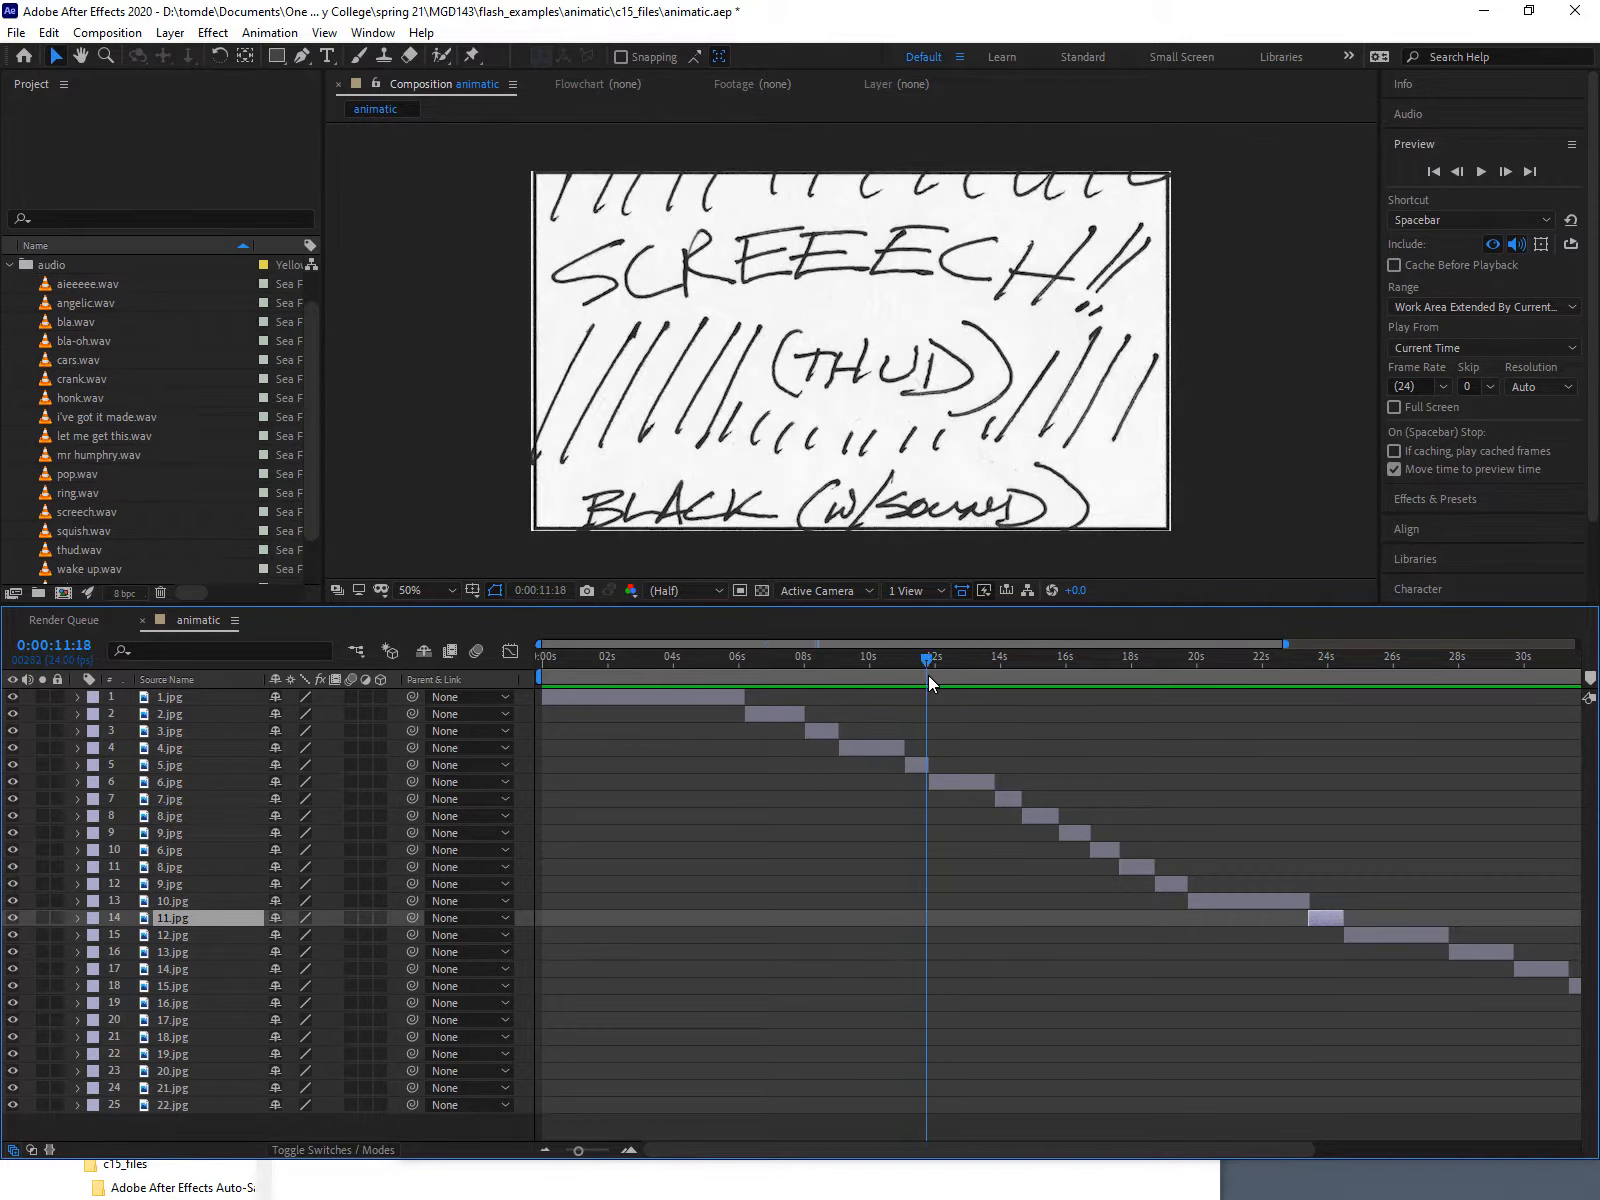
left_click(205, 765)
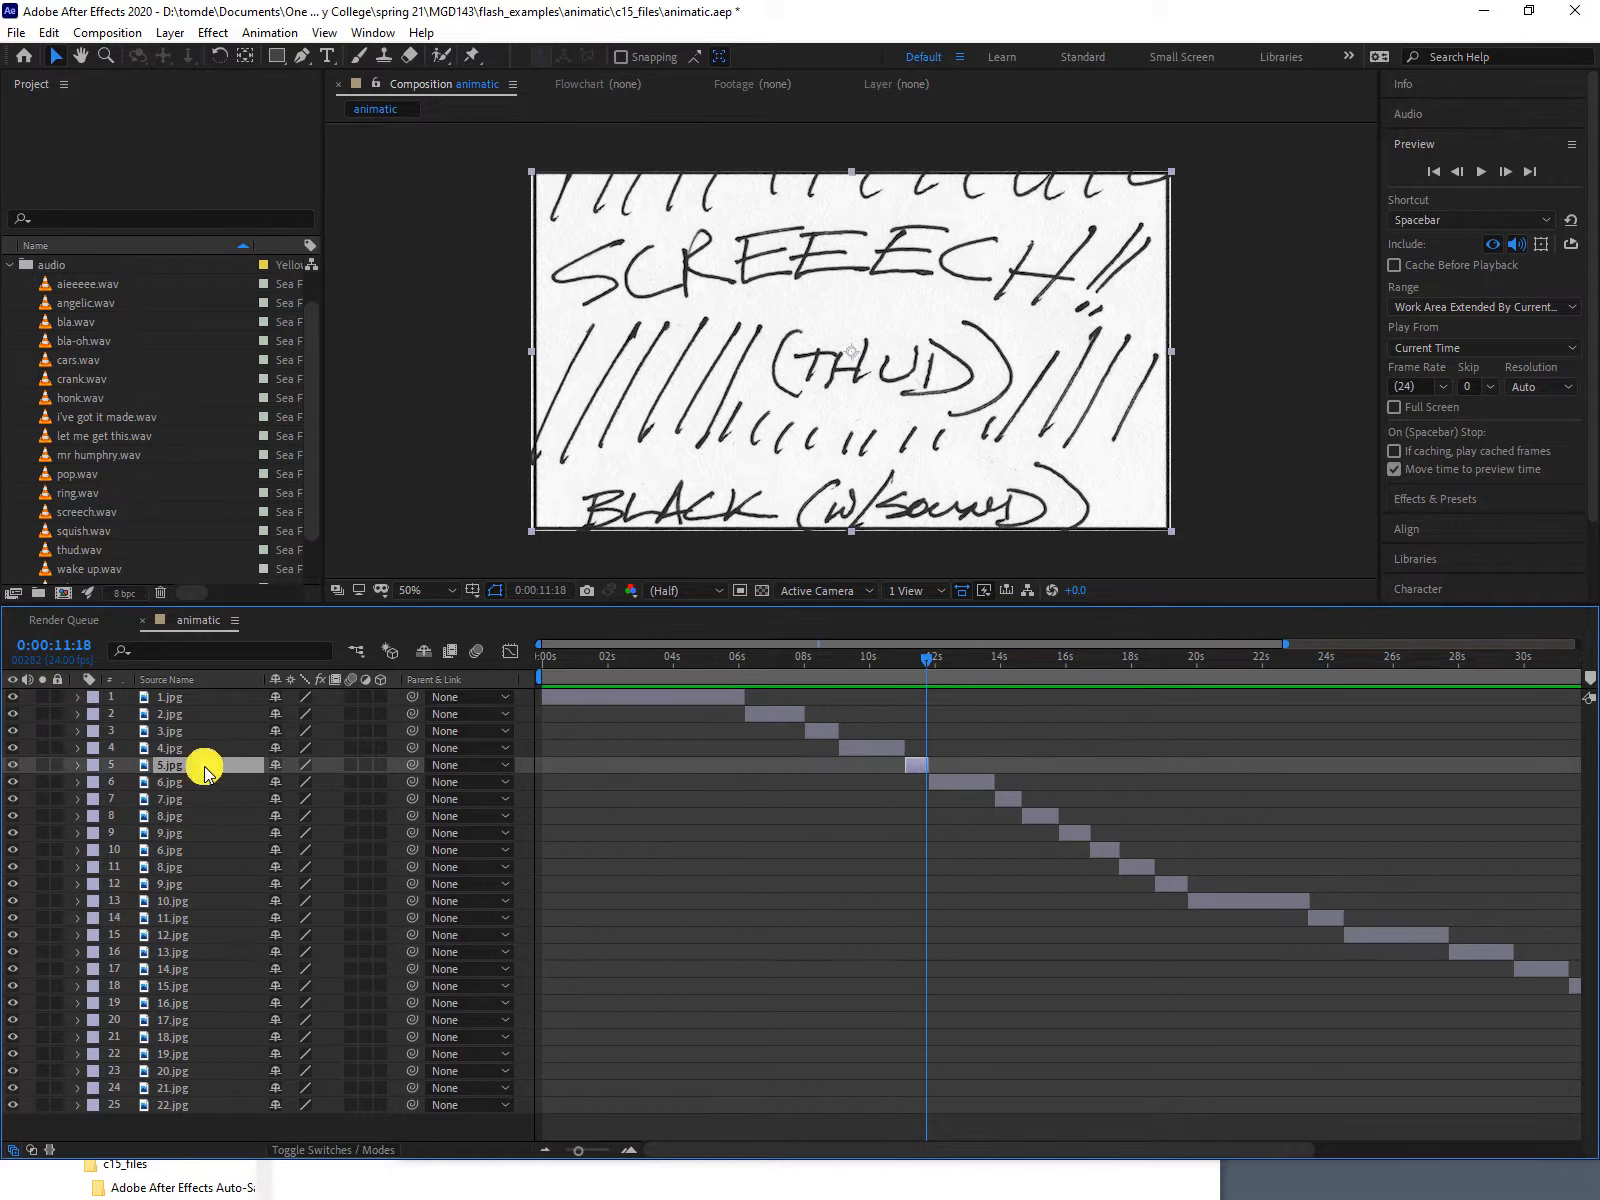
left_click(186, 700, "shift")
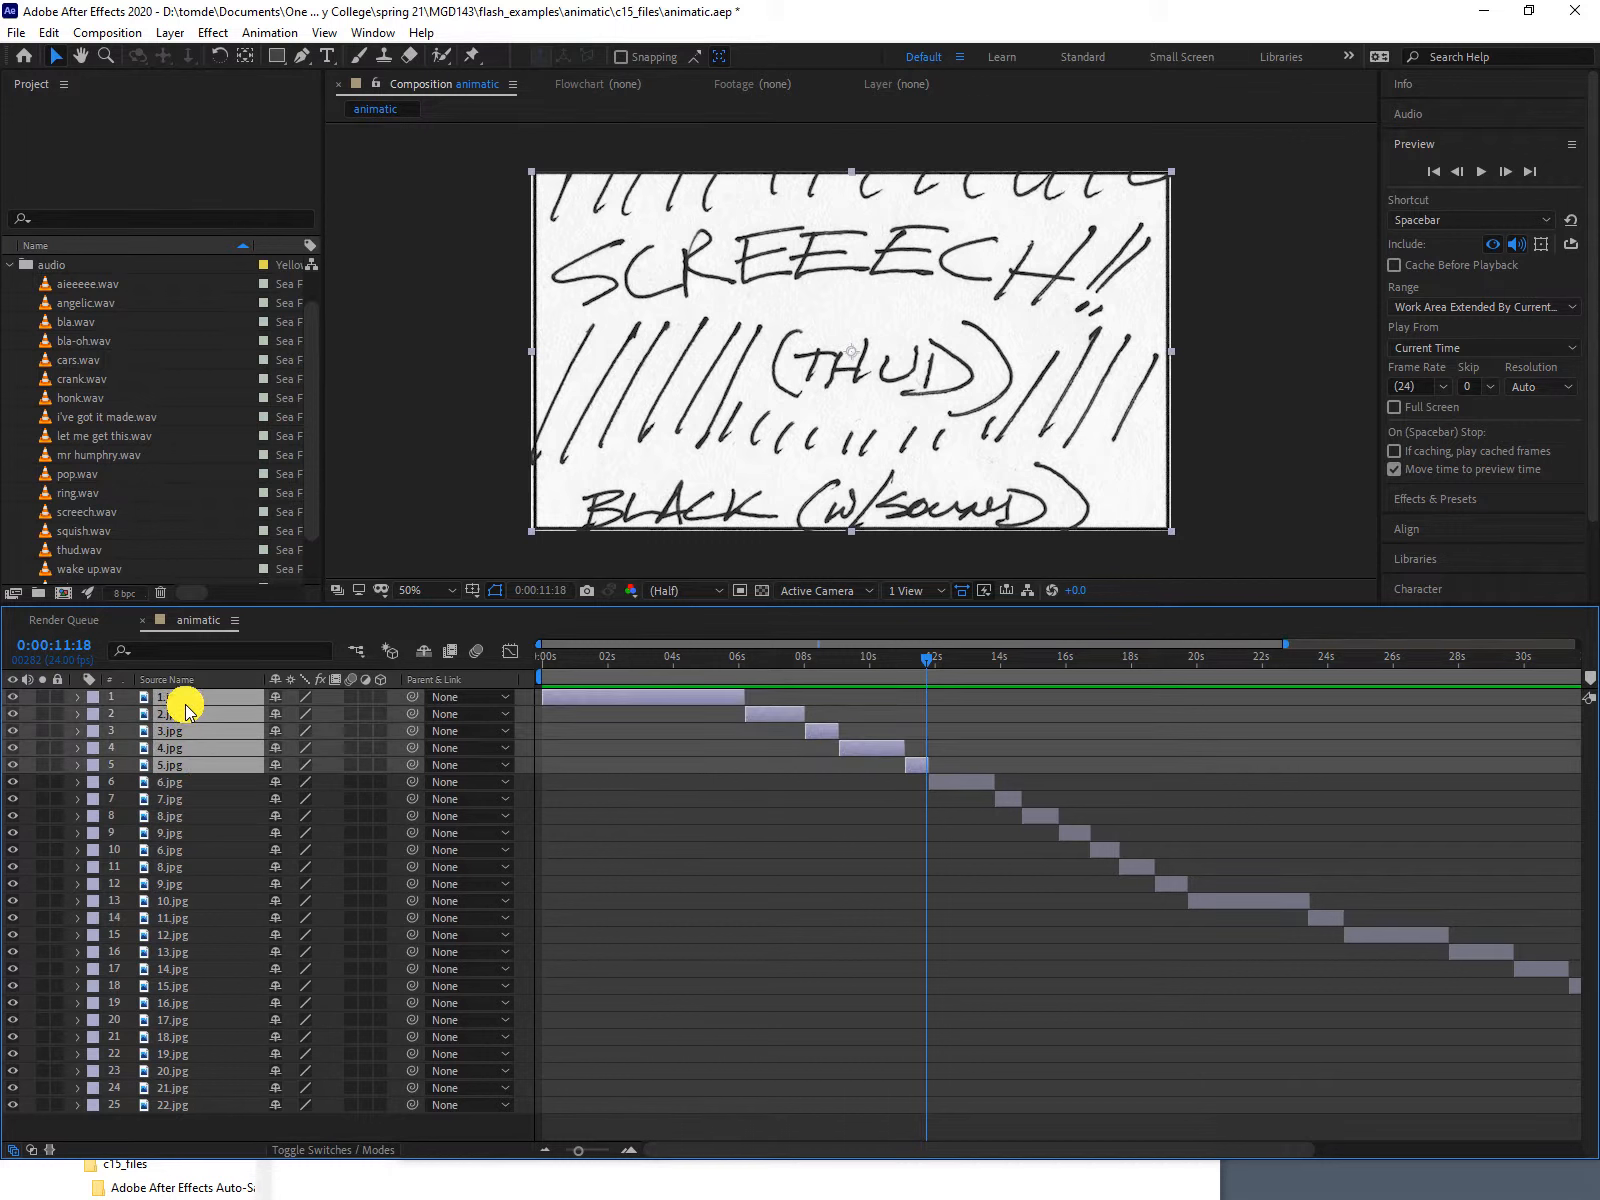
right_click(186, 712)
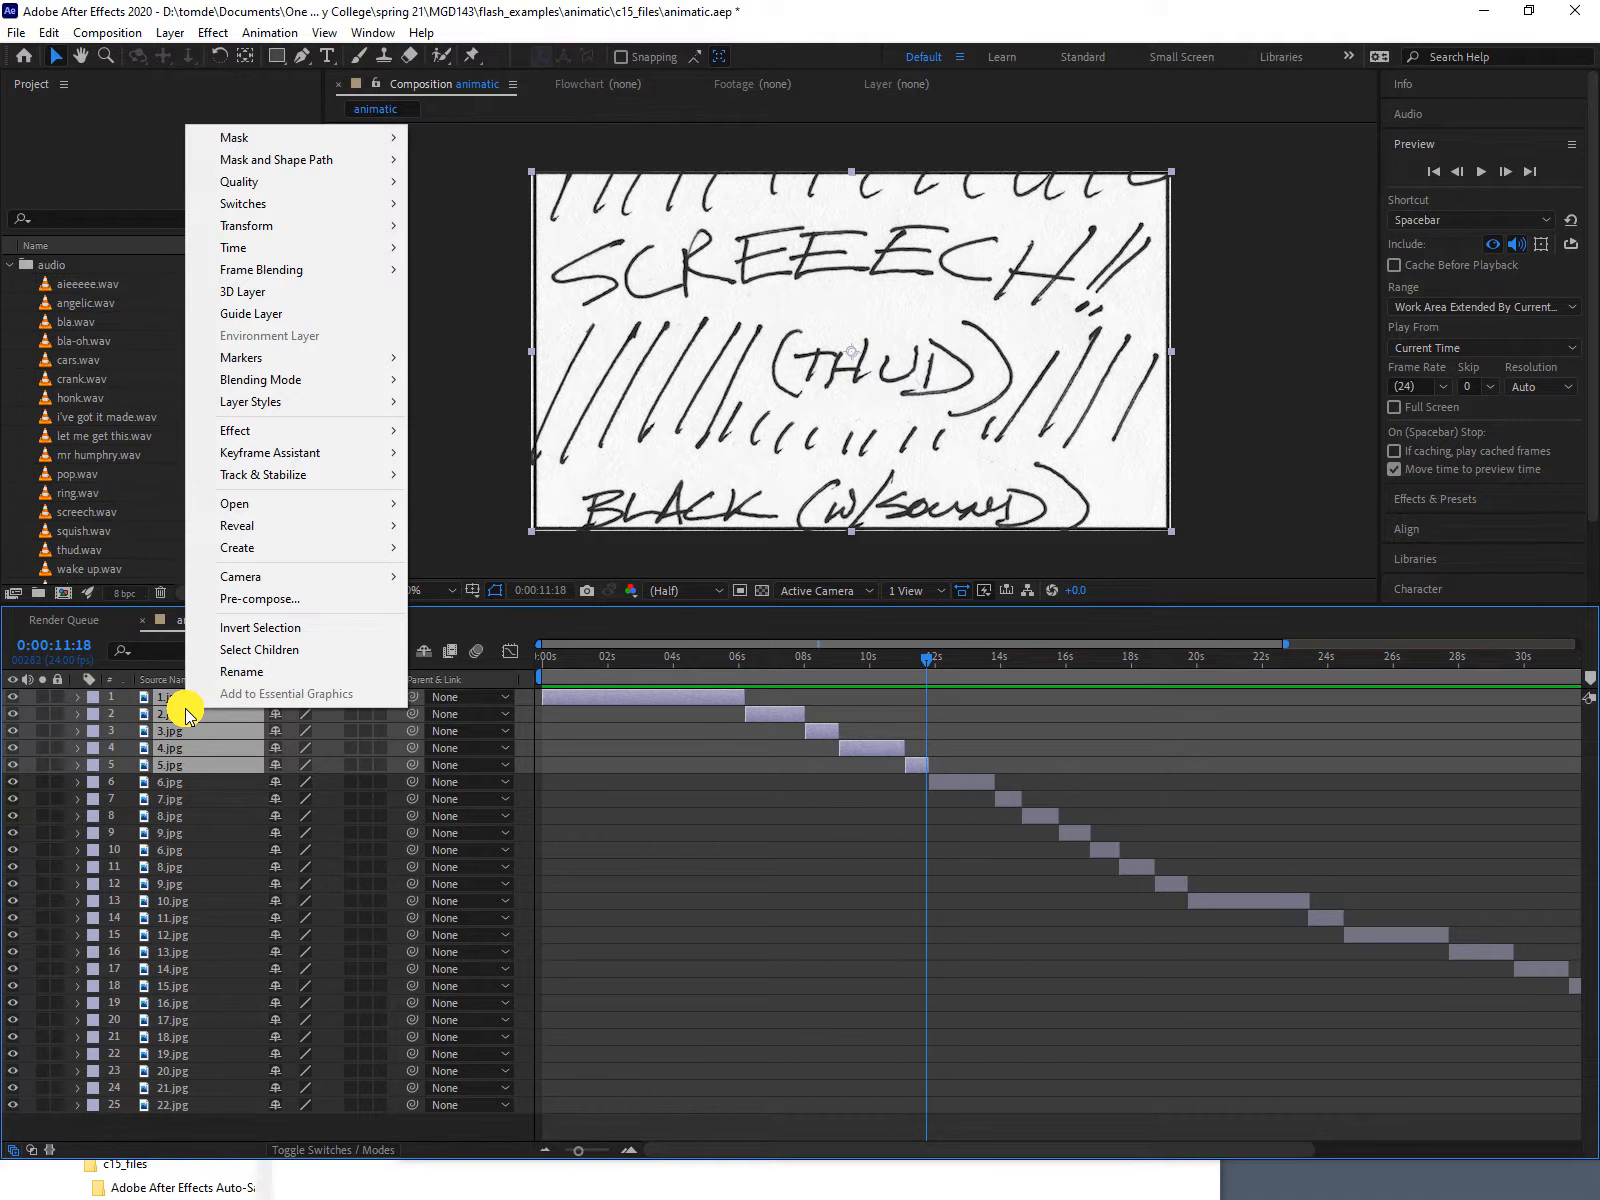
left_click(262, 598)
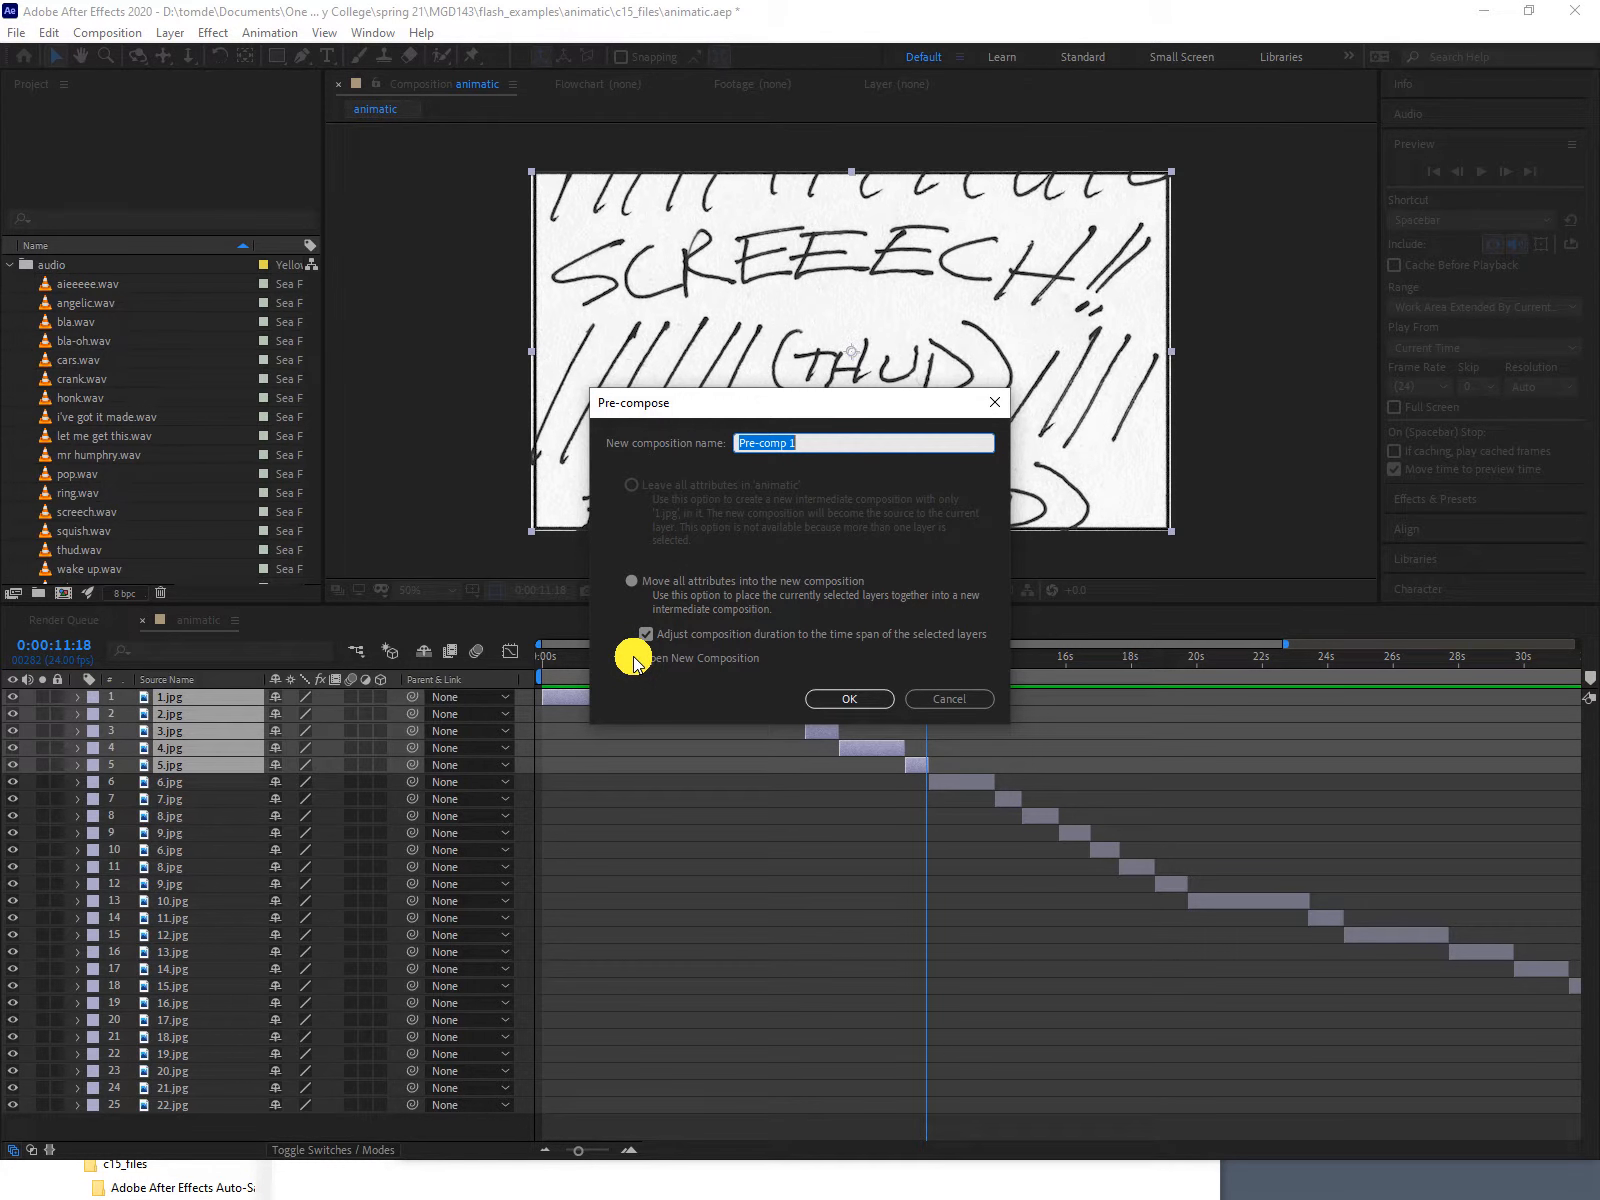
left_click(829, 697)
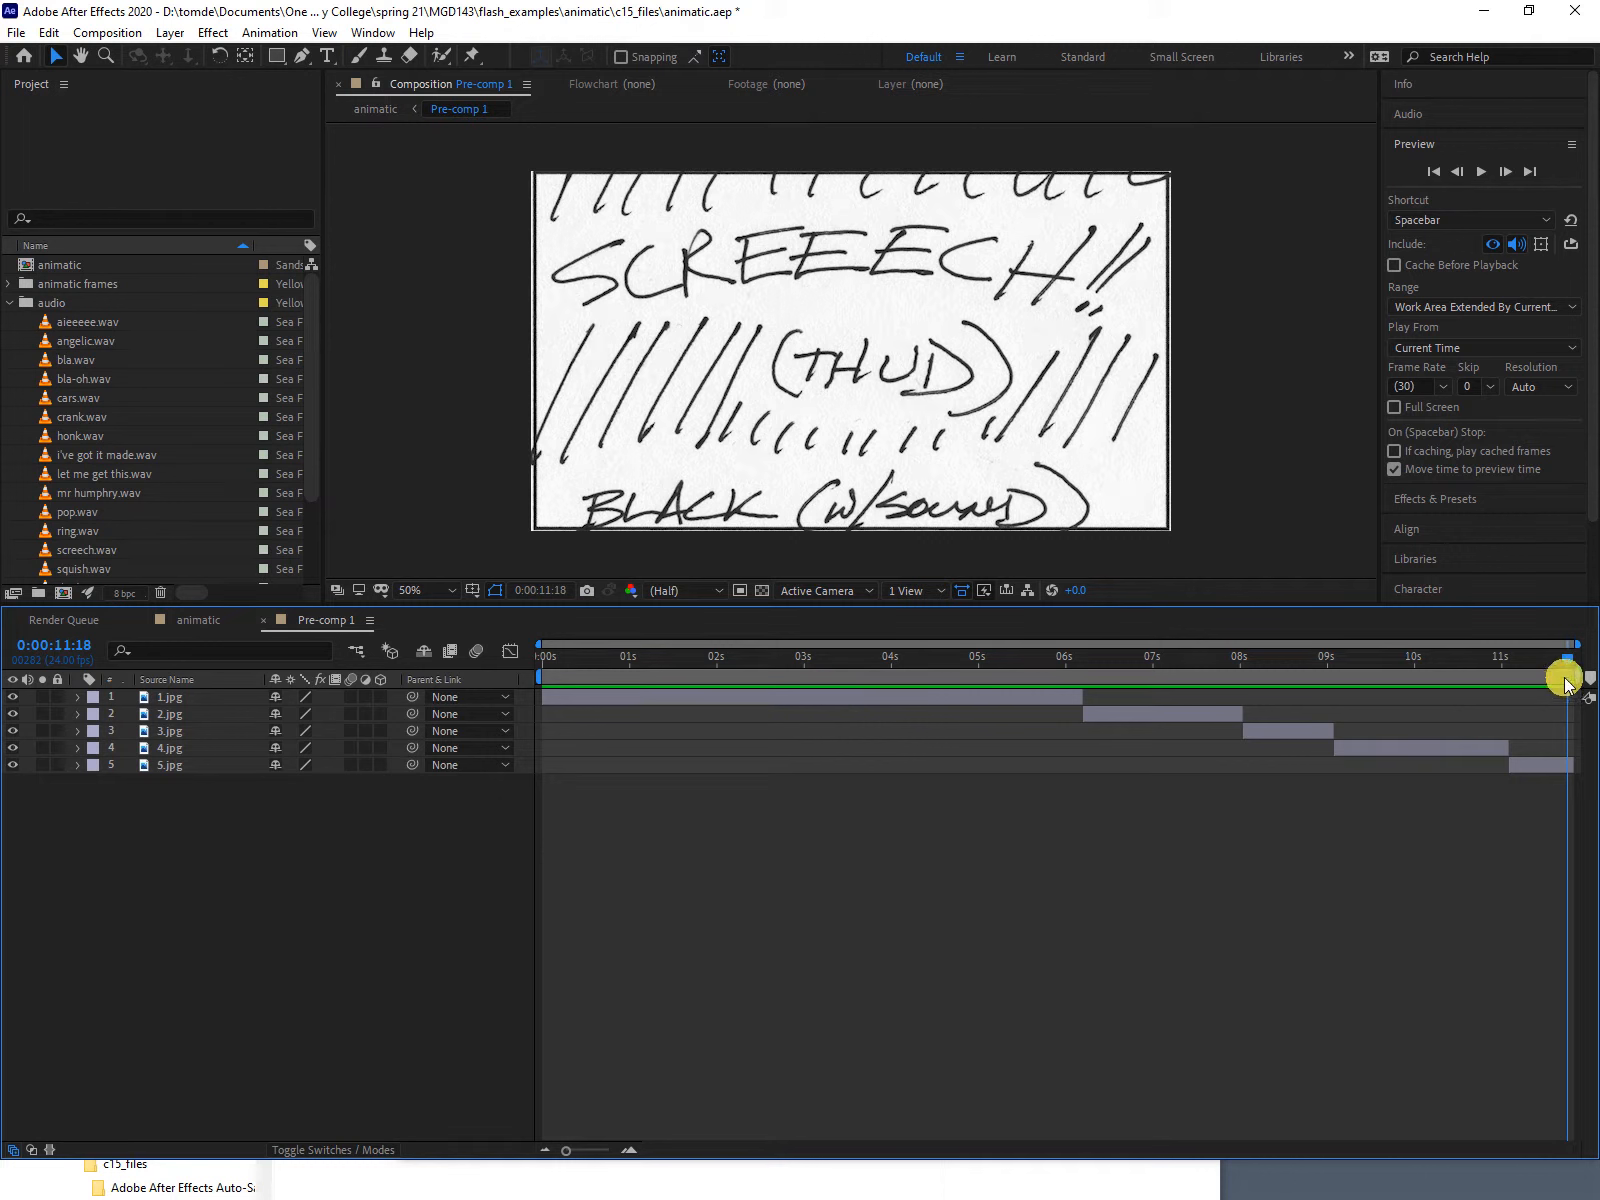
Add bla.wav to the pre-composition as the top layer starting at 0:00:00:00, and preview it with the frames.
left_click_drag(1568, 663, 1586, 710)
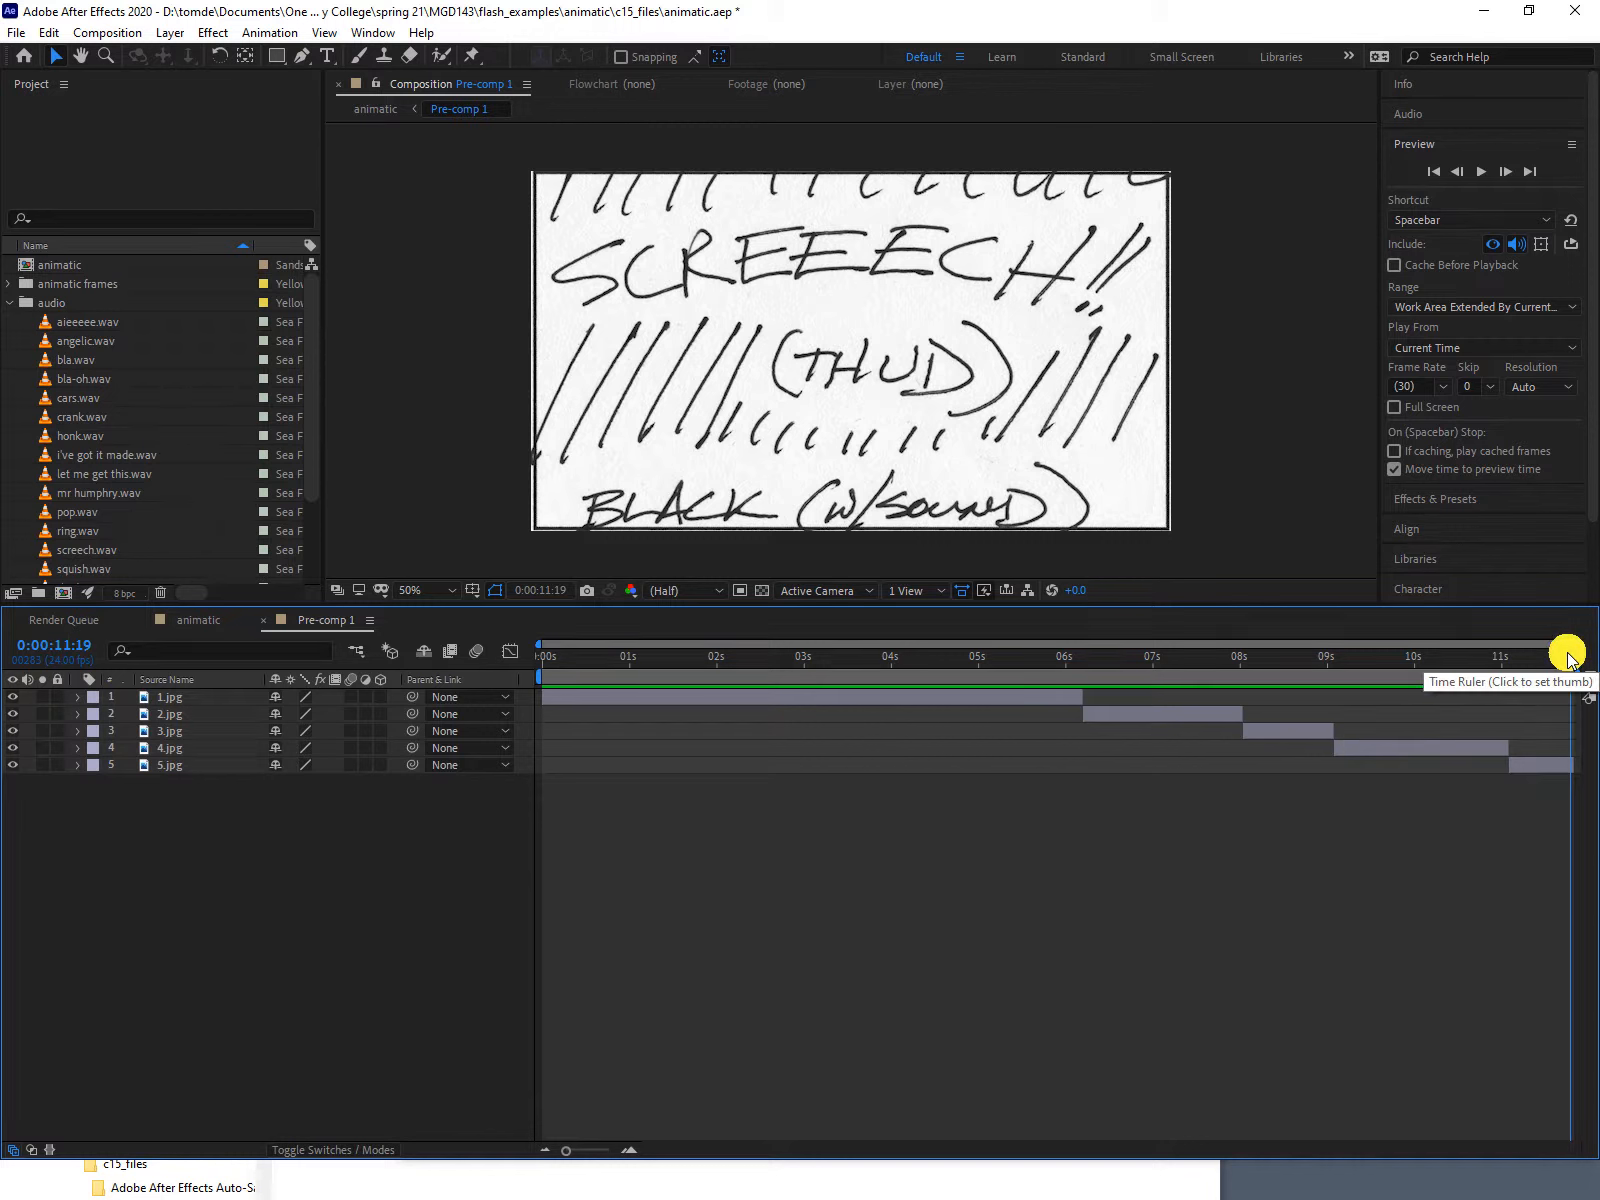
left_click_drag(1572, 658, 528, 585)
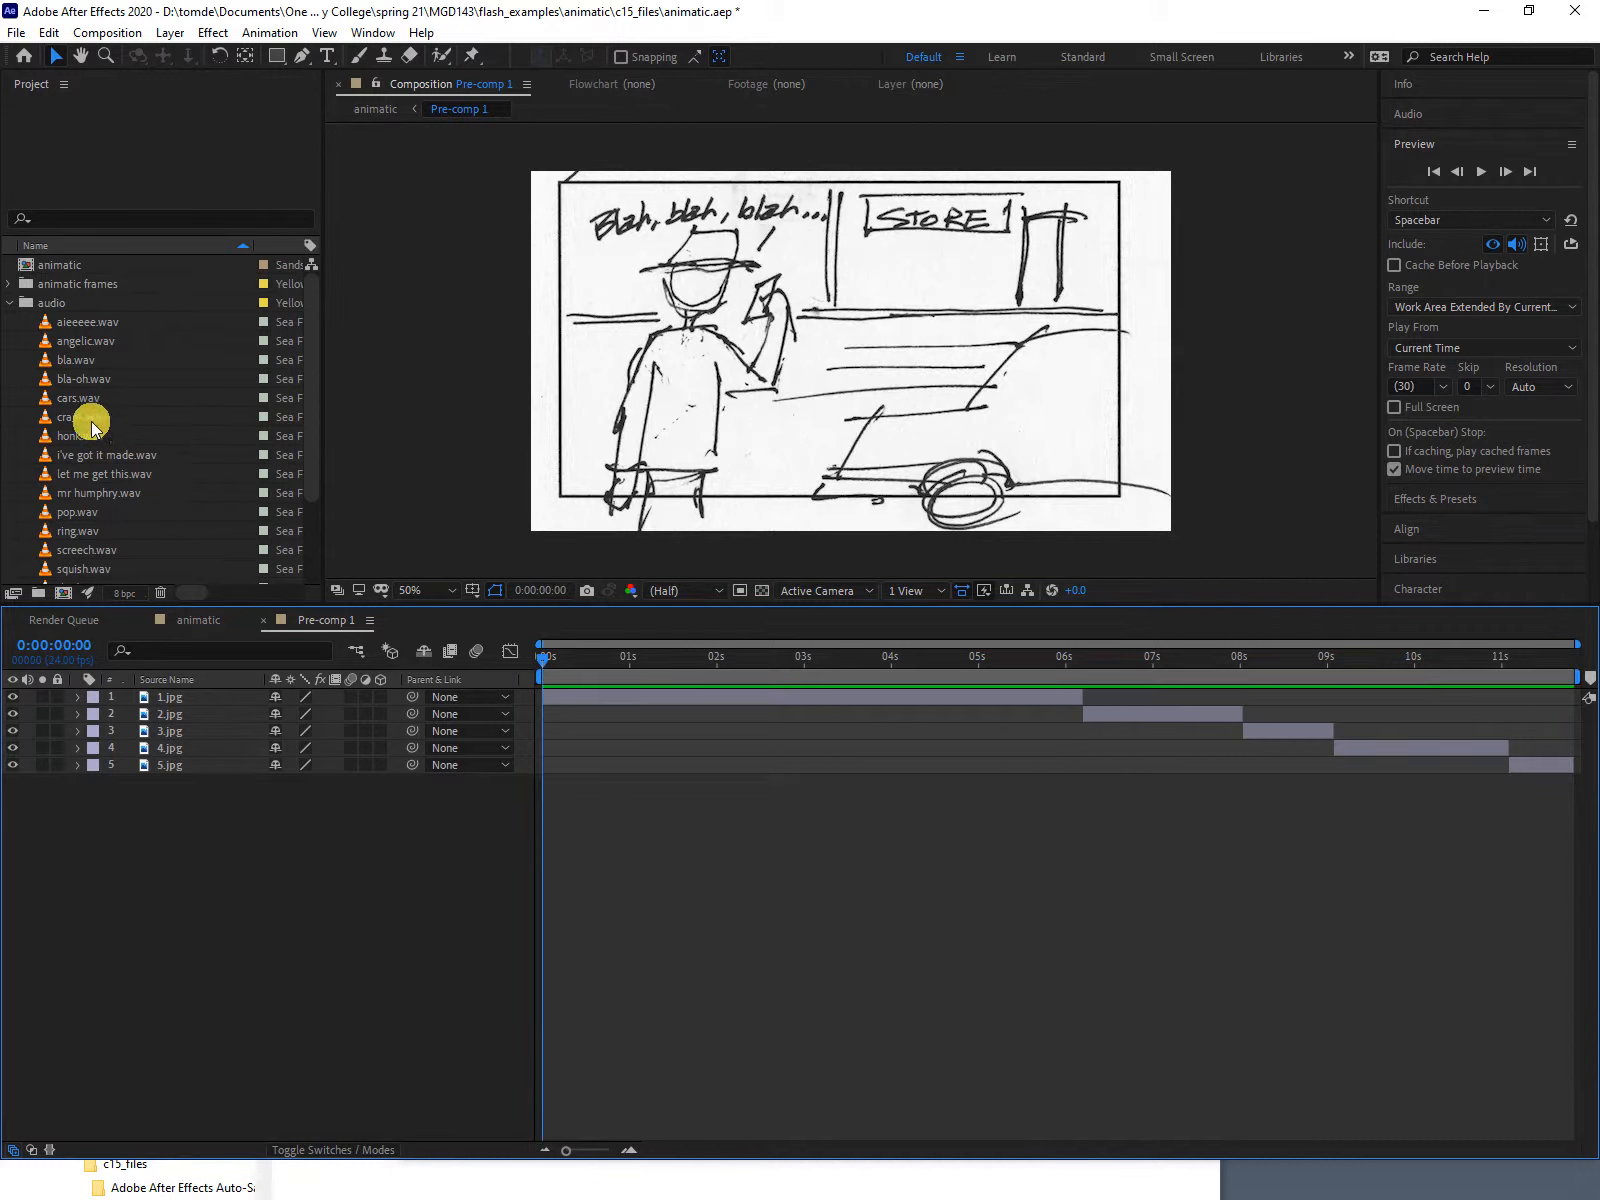
left_click(38, 359)
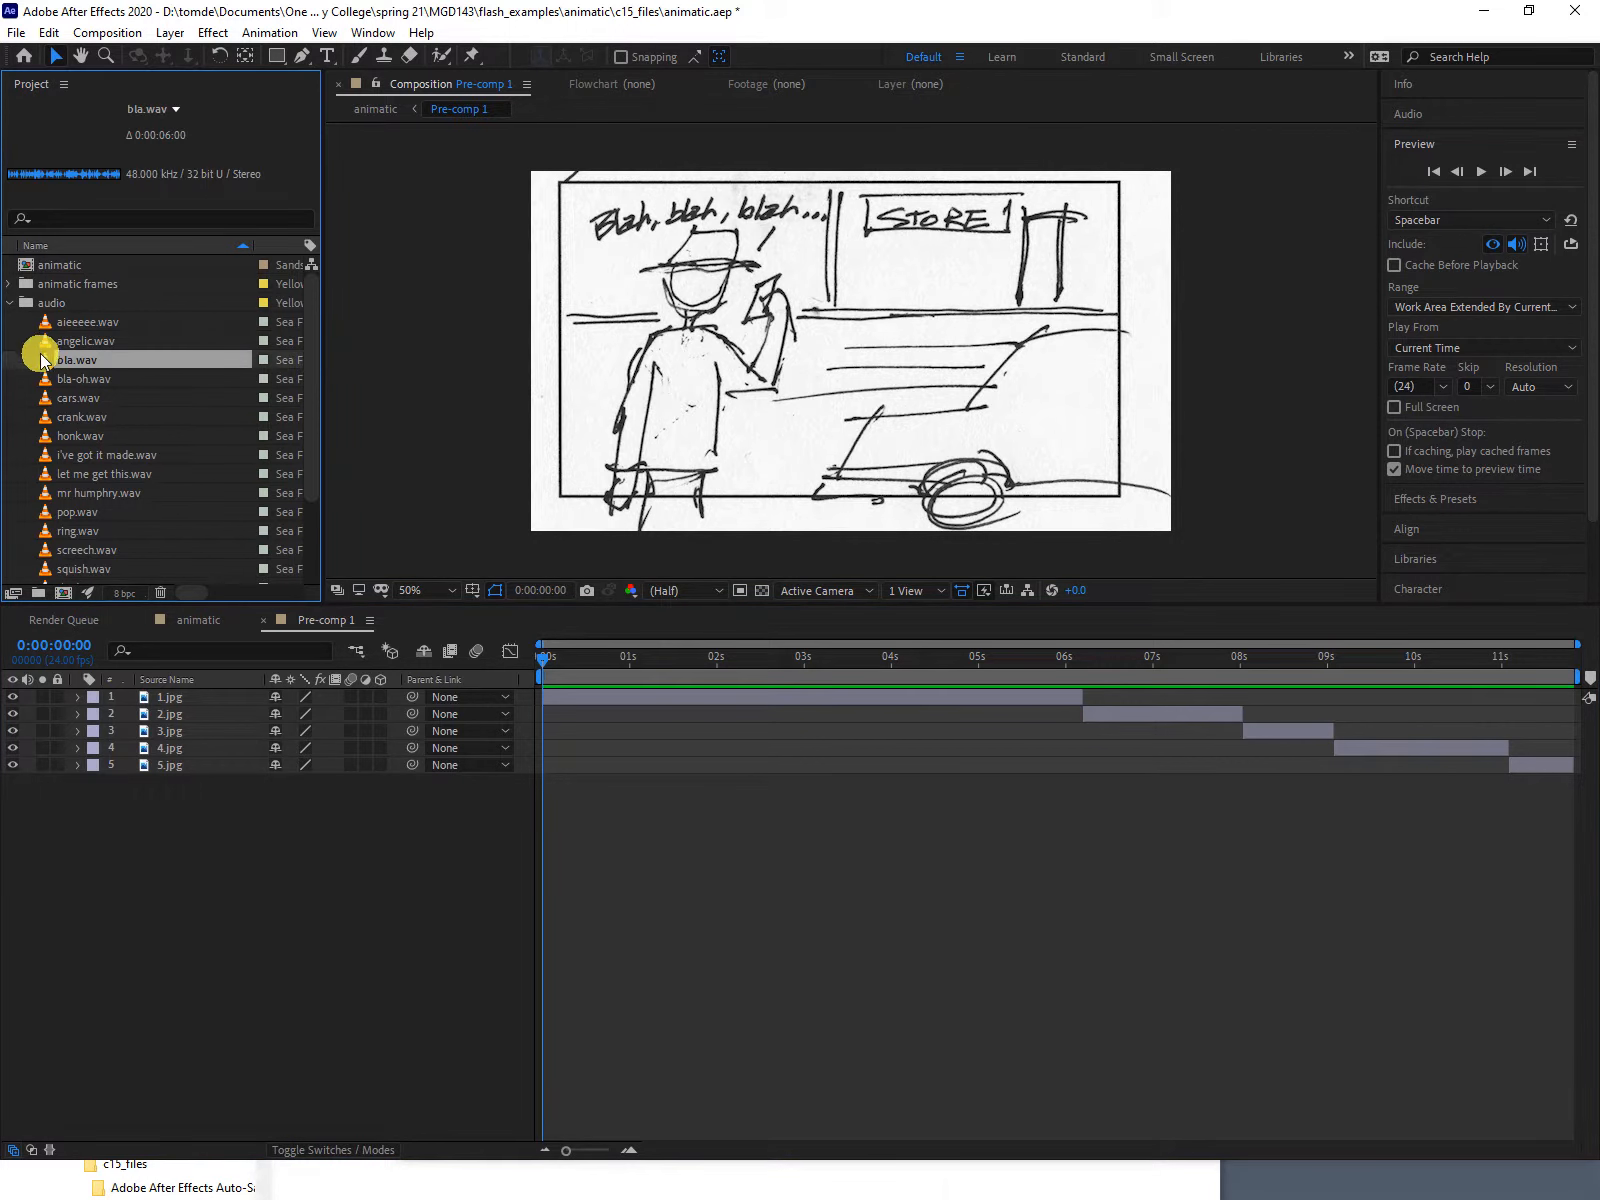
left_click_drag(40, 362, 580, 810)
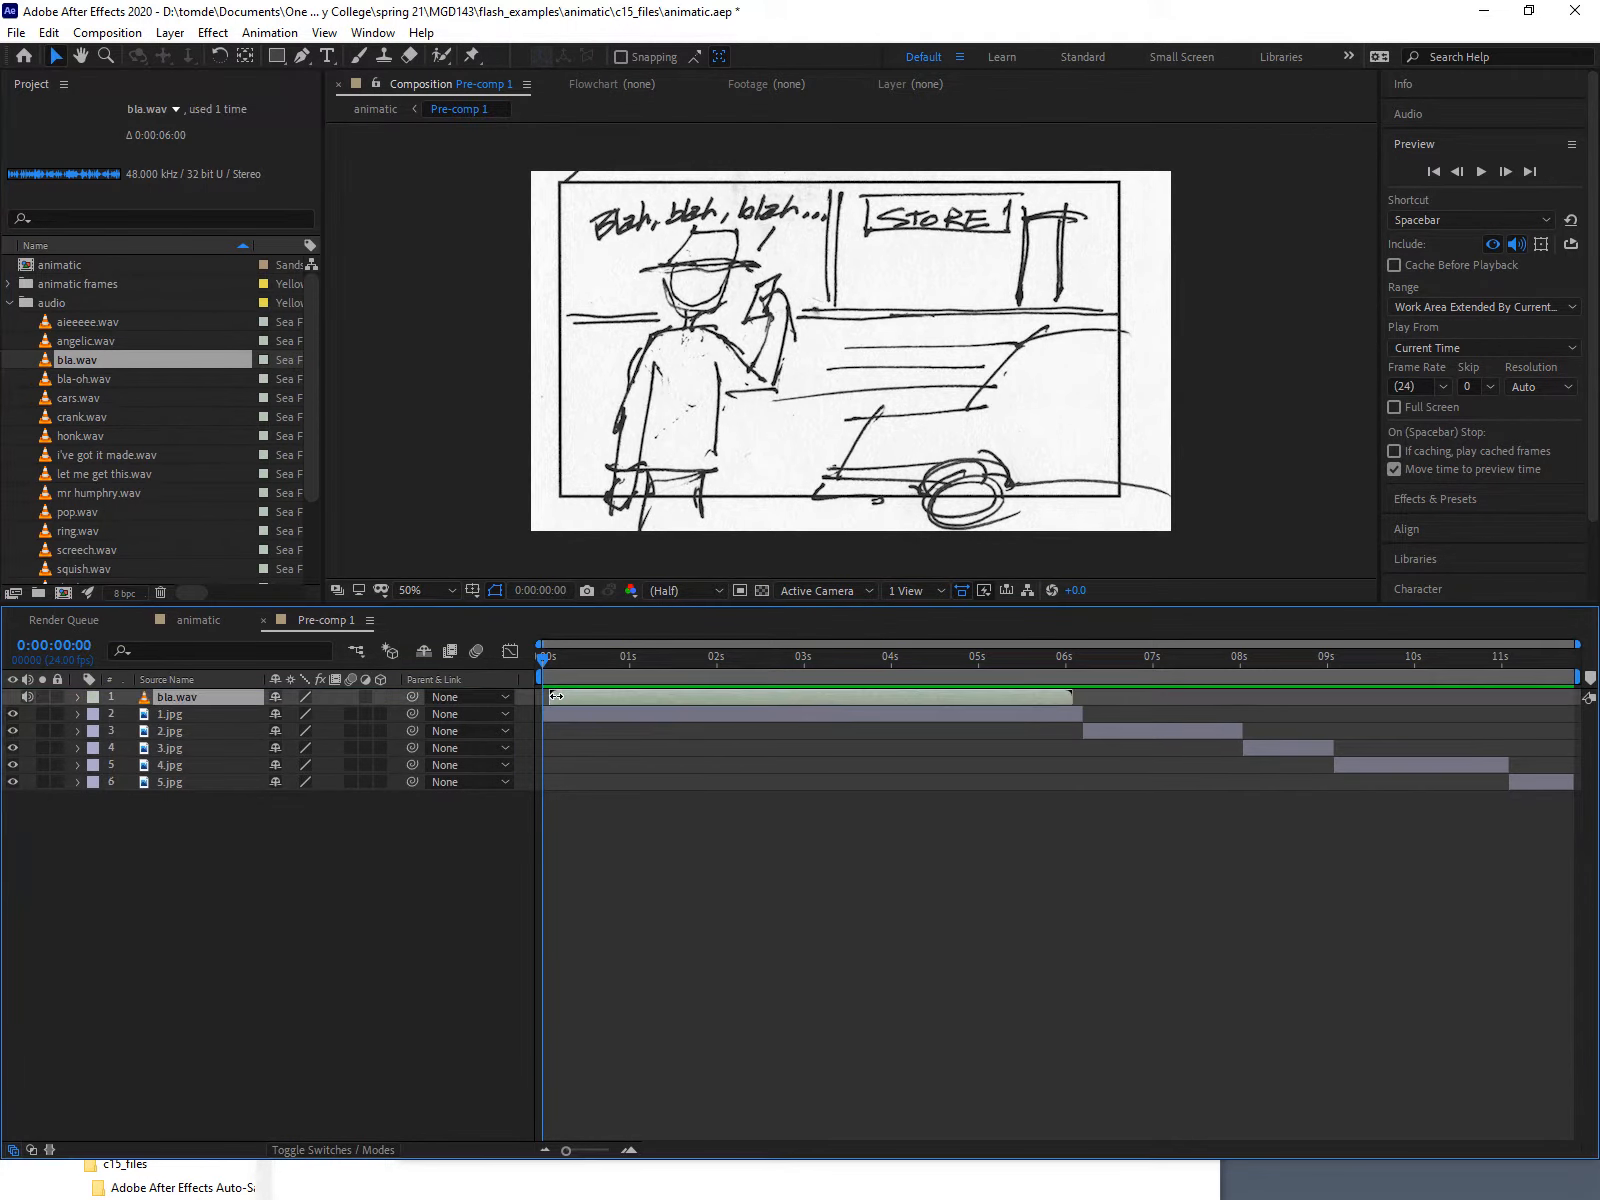
left_click_drag(671, 691, 664, 698)
left_click(613, 670)
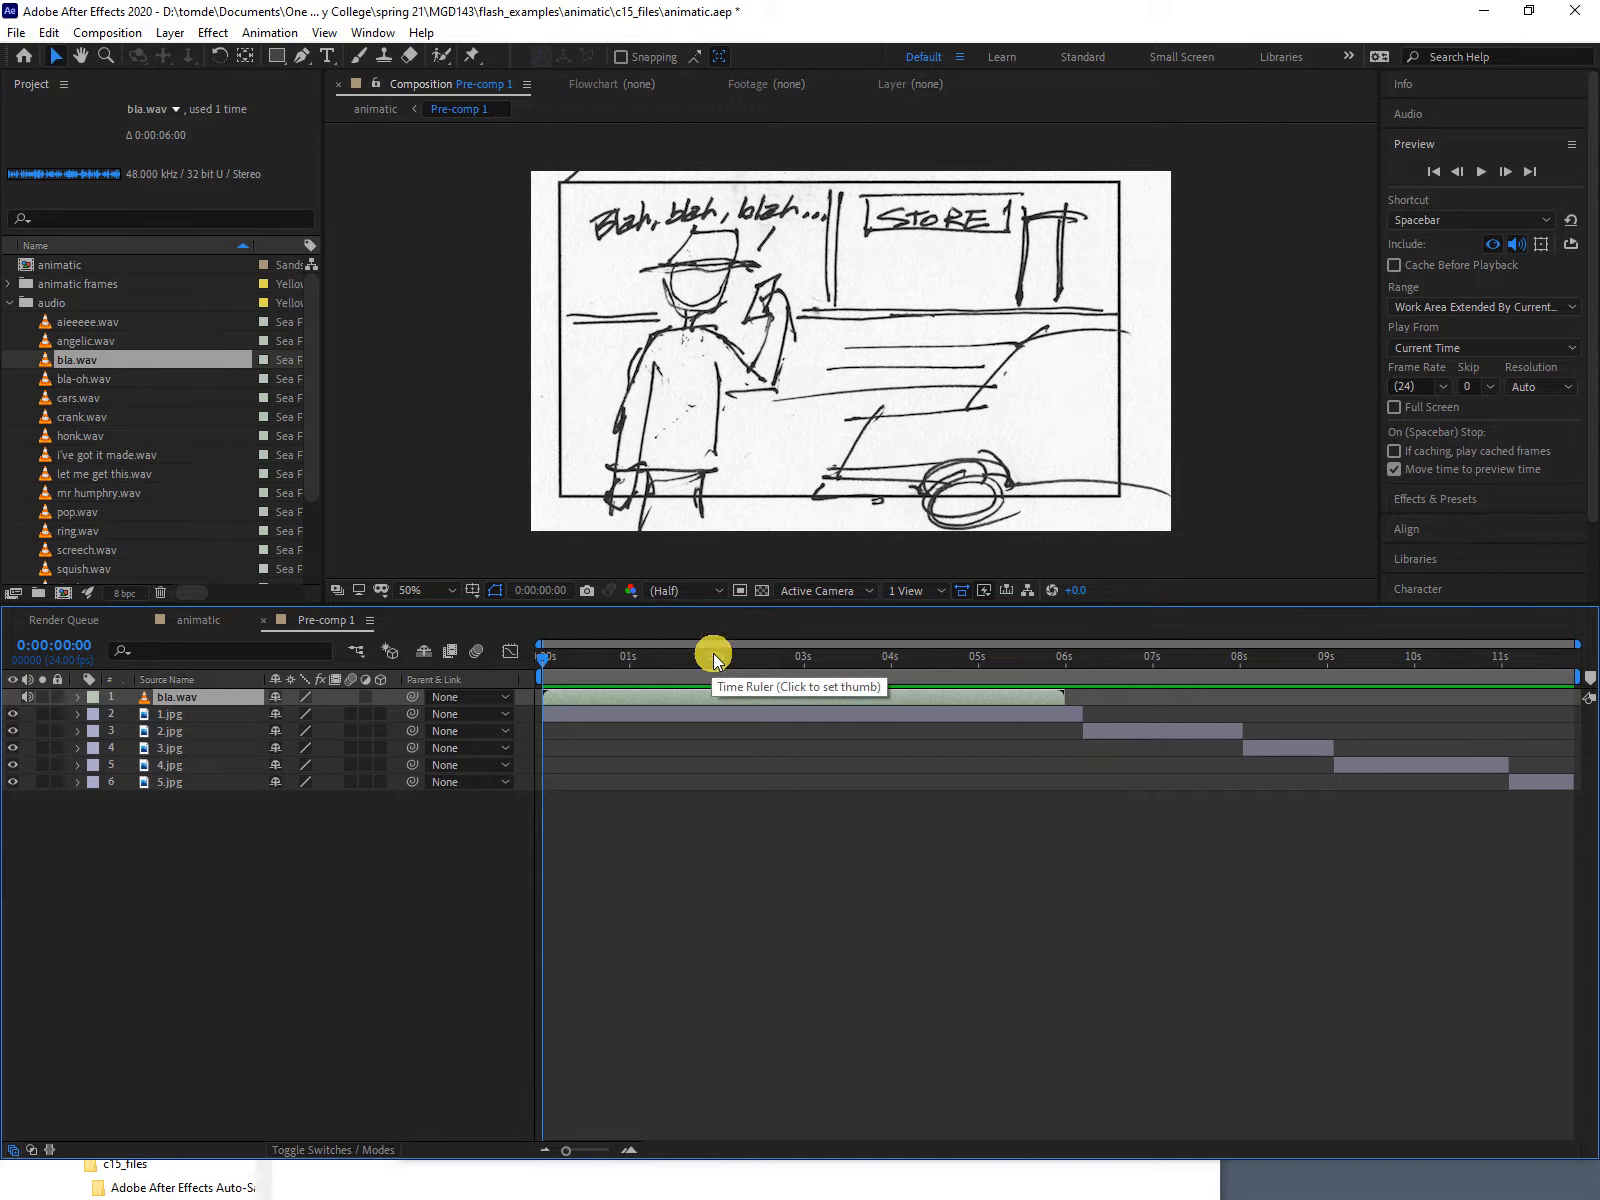
key("space")
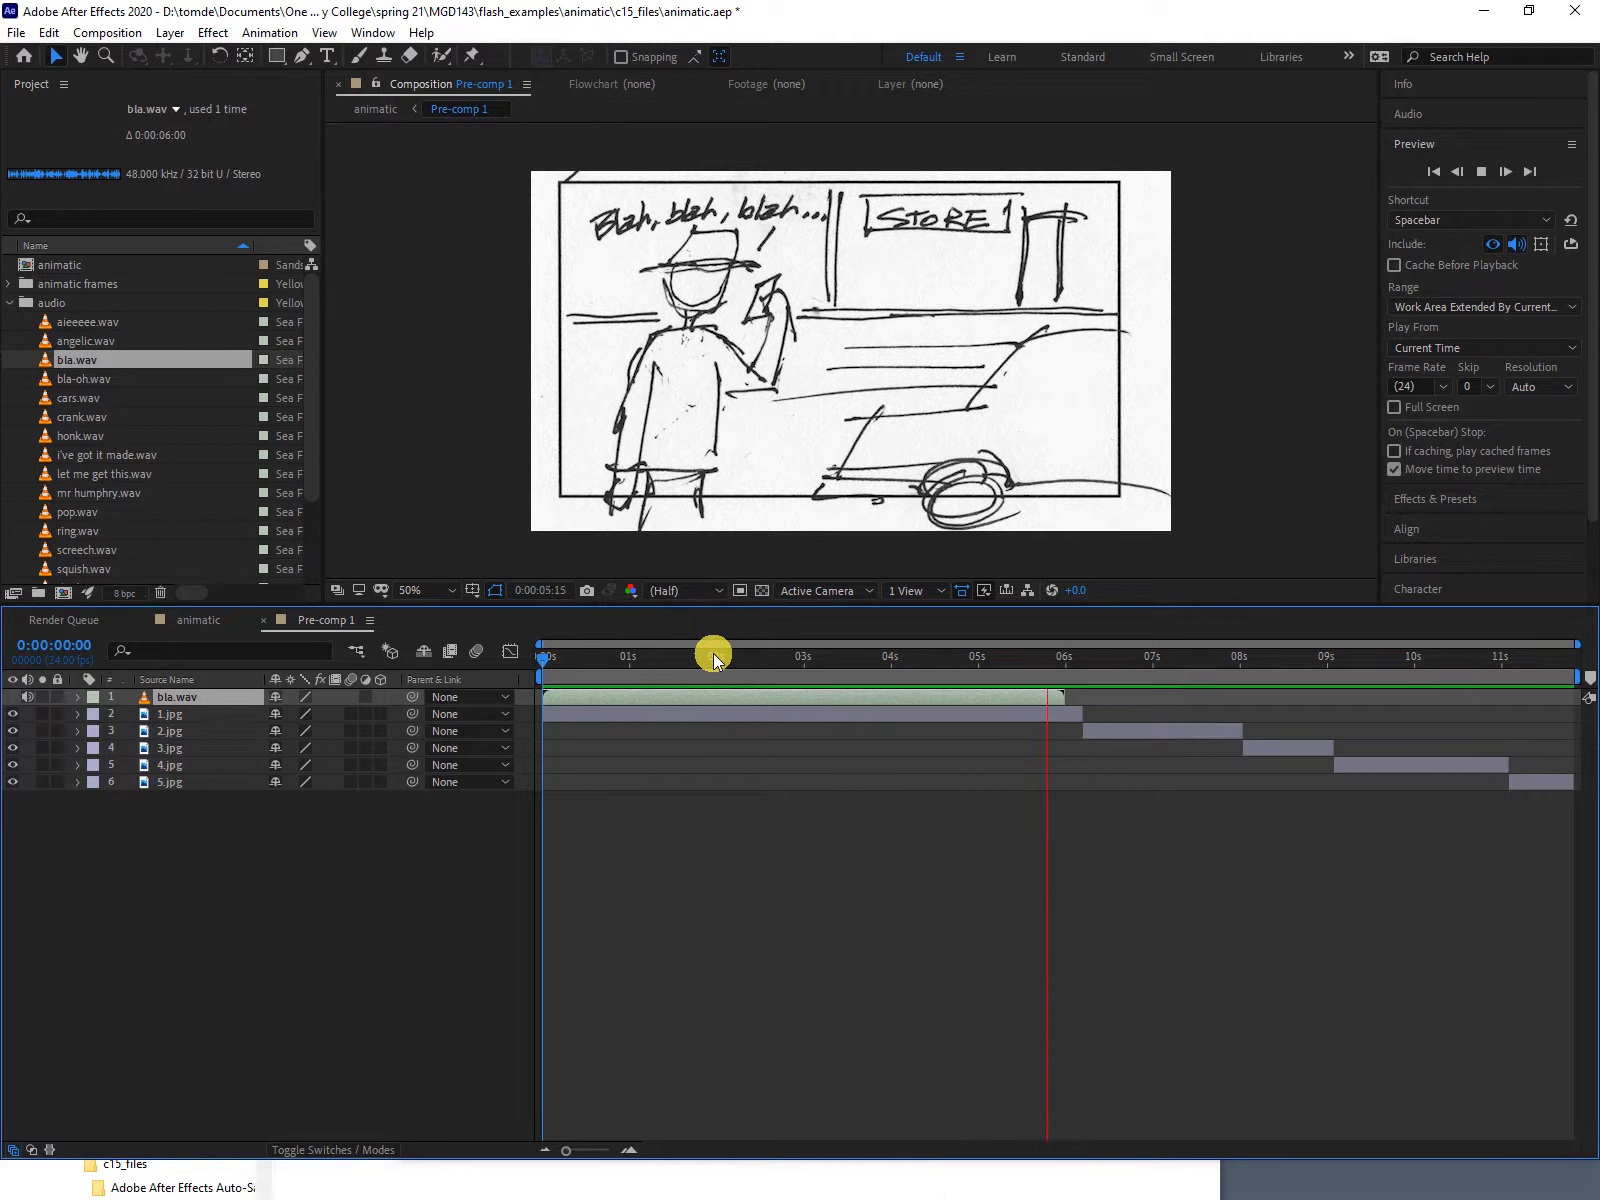
key("space")
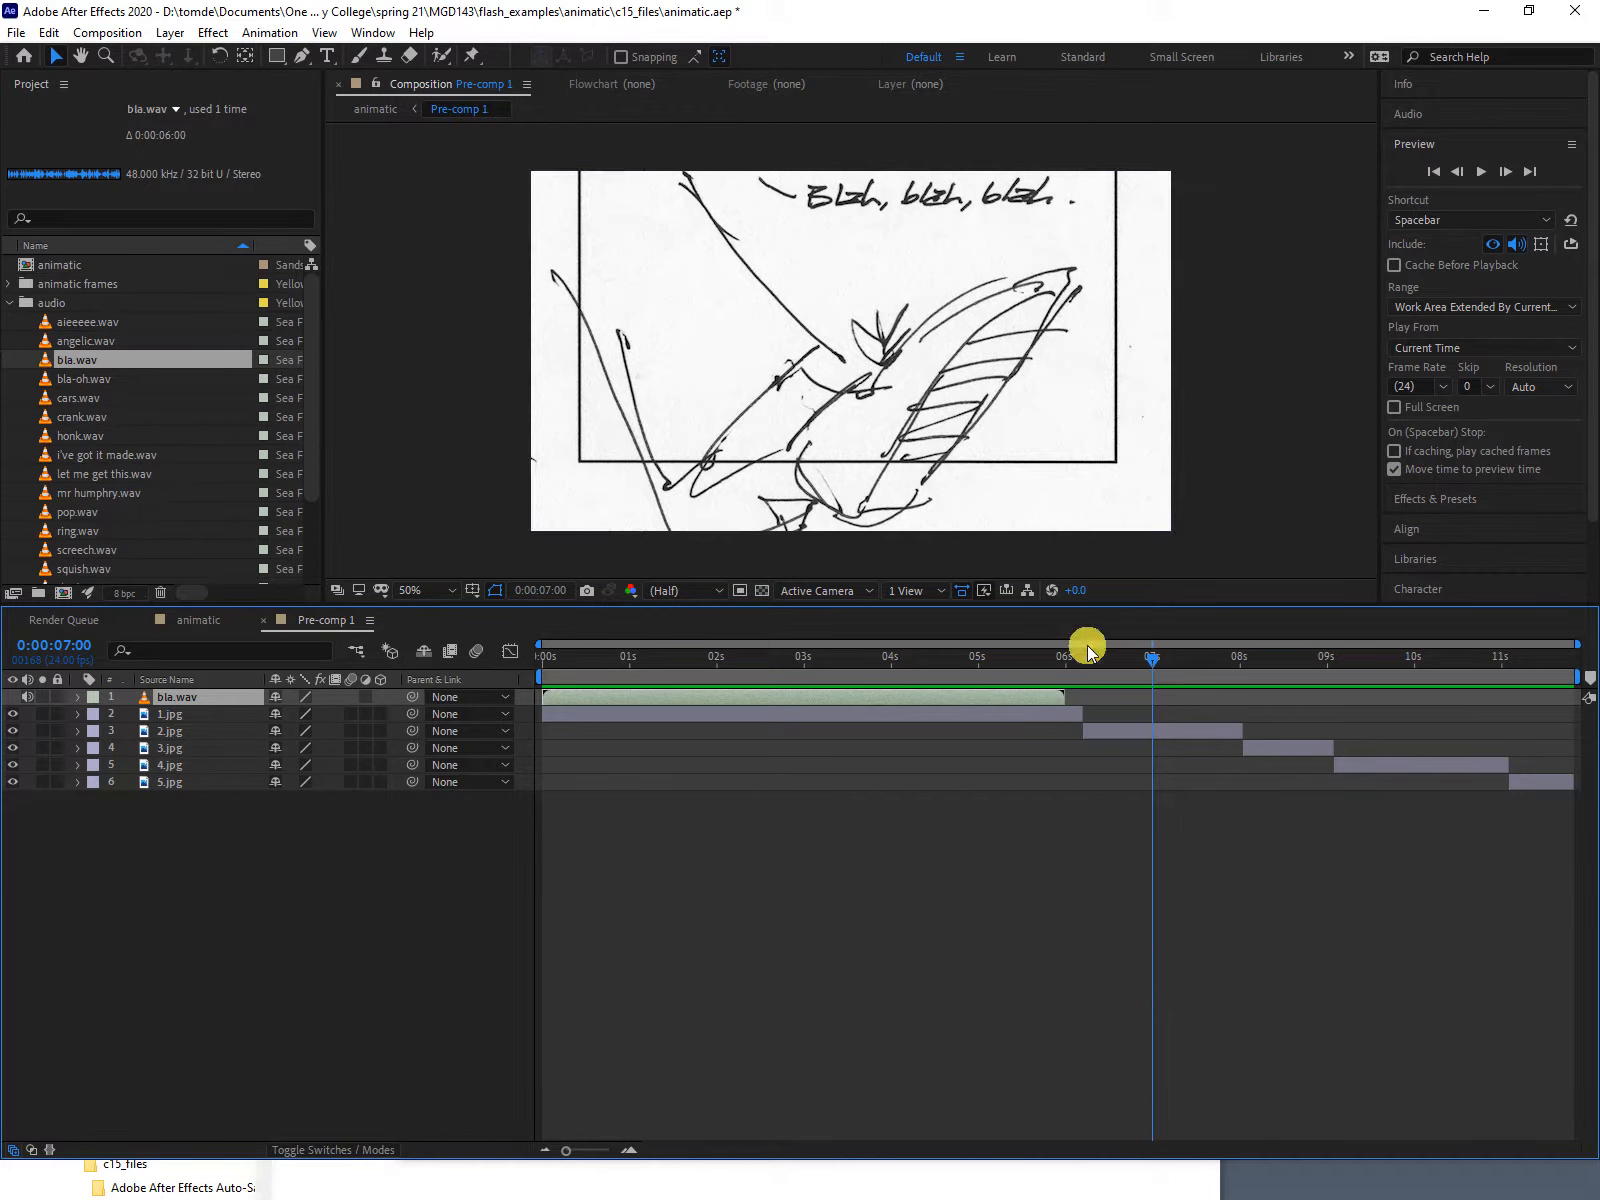
Add cars.wav above bla.wav starting at 0:00:00:00, and preview both sounds together.
left_click_drag(1145, 657, 532, 656)
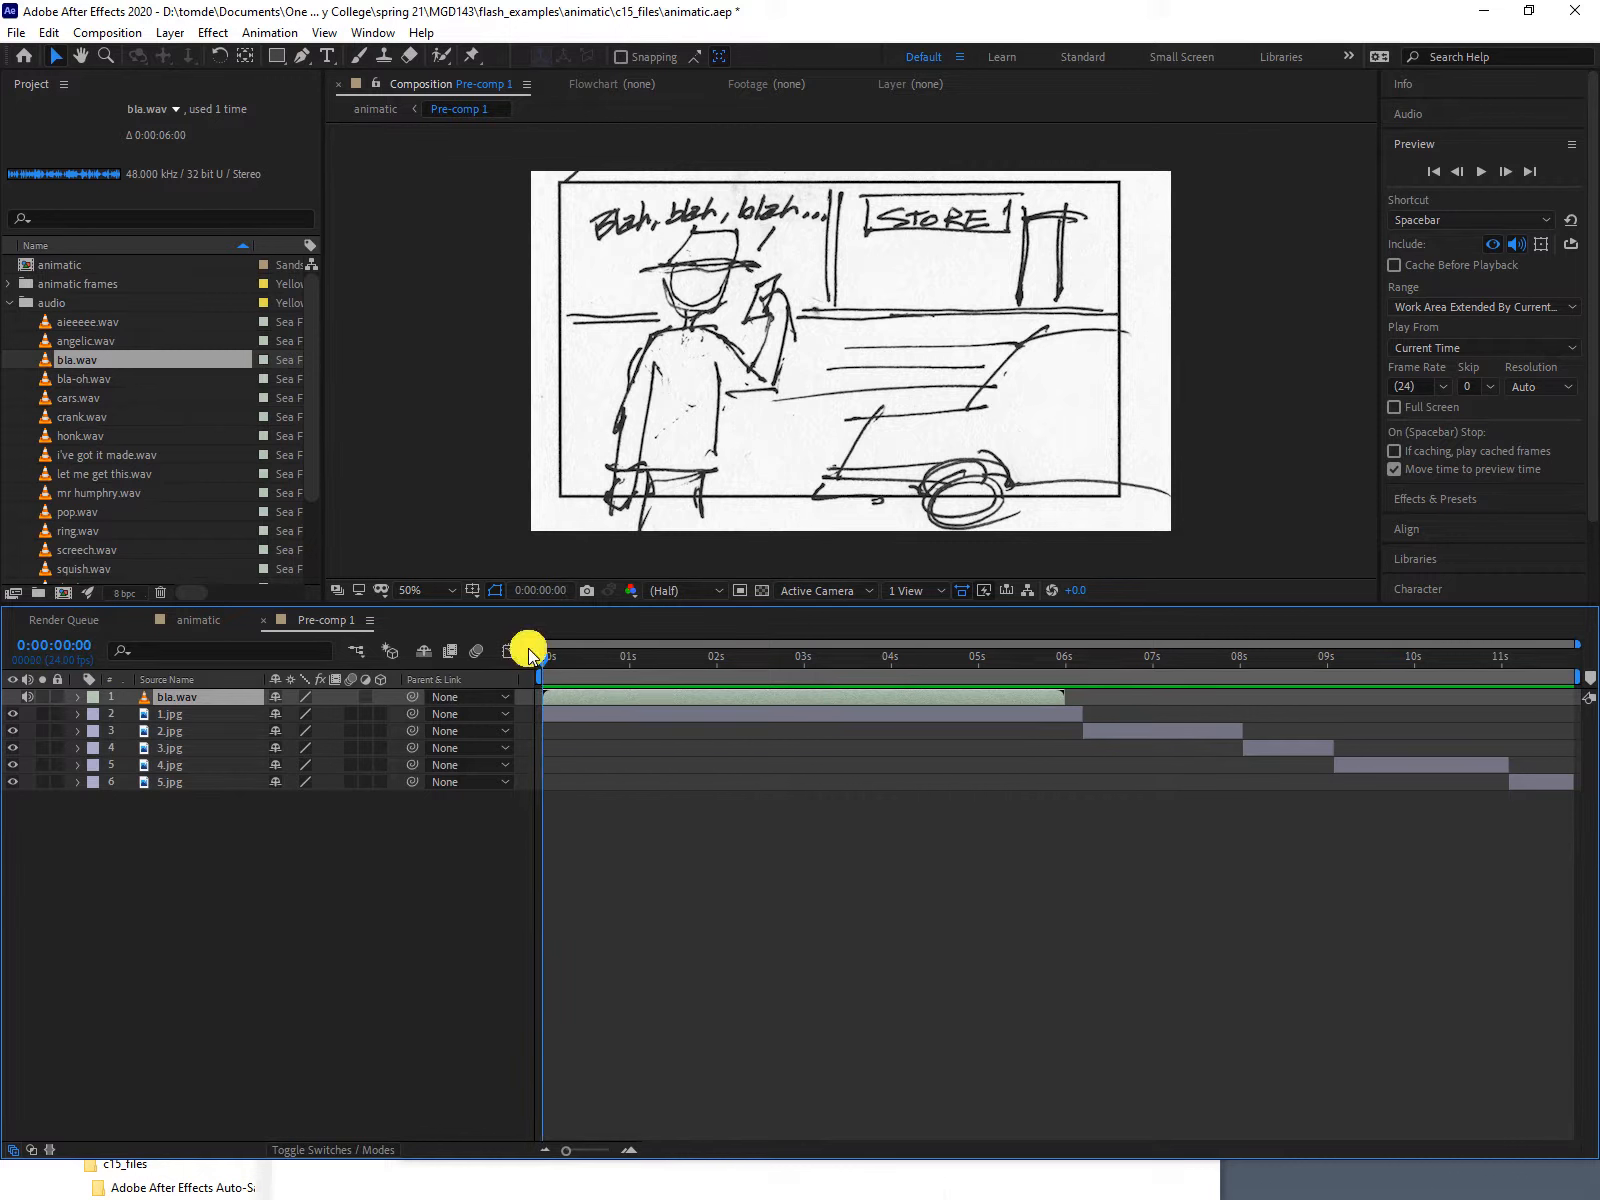
left_click(44, 399)
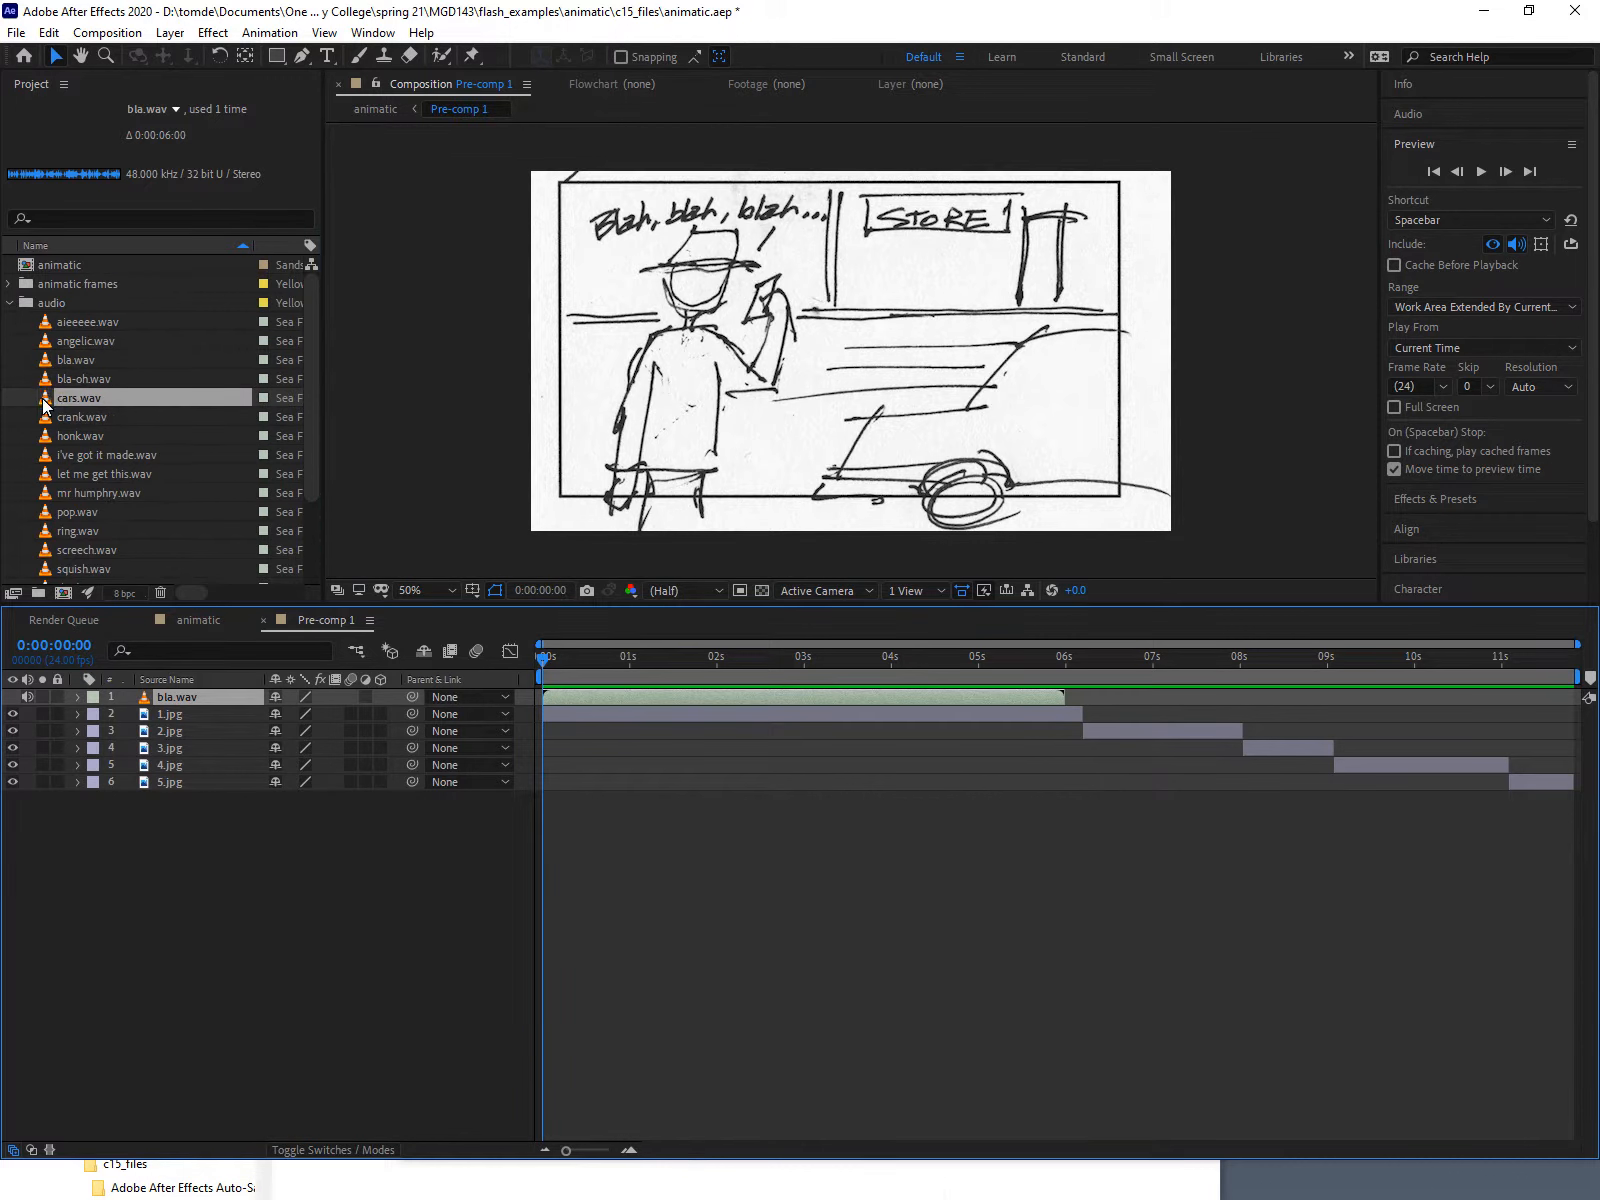
left_click(44, 399)
left_click_drag(44, 403, 621, 702)
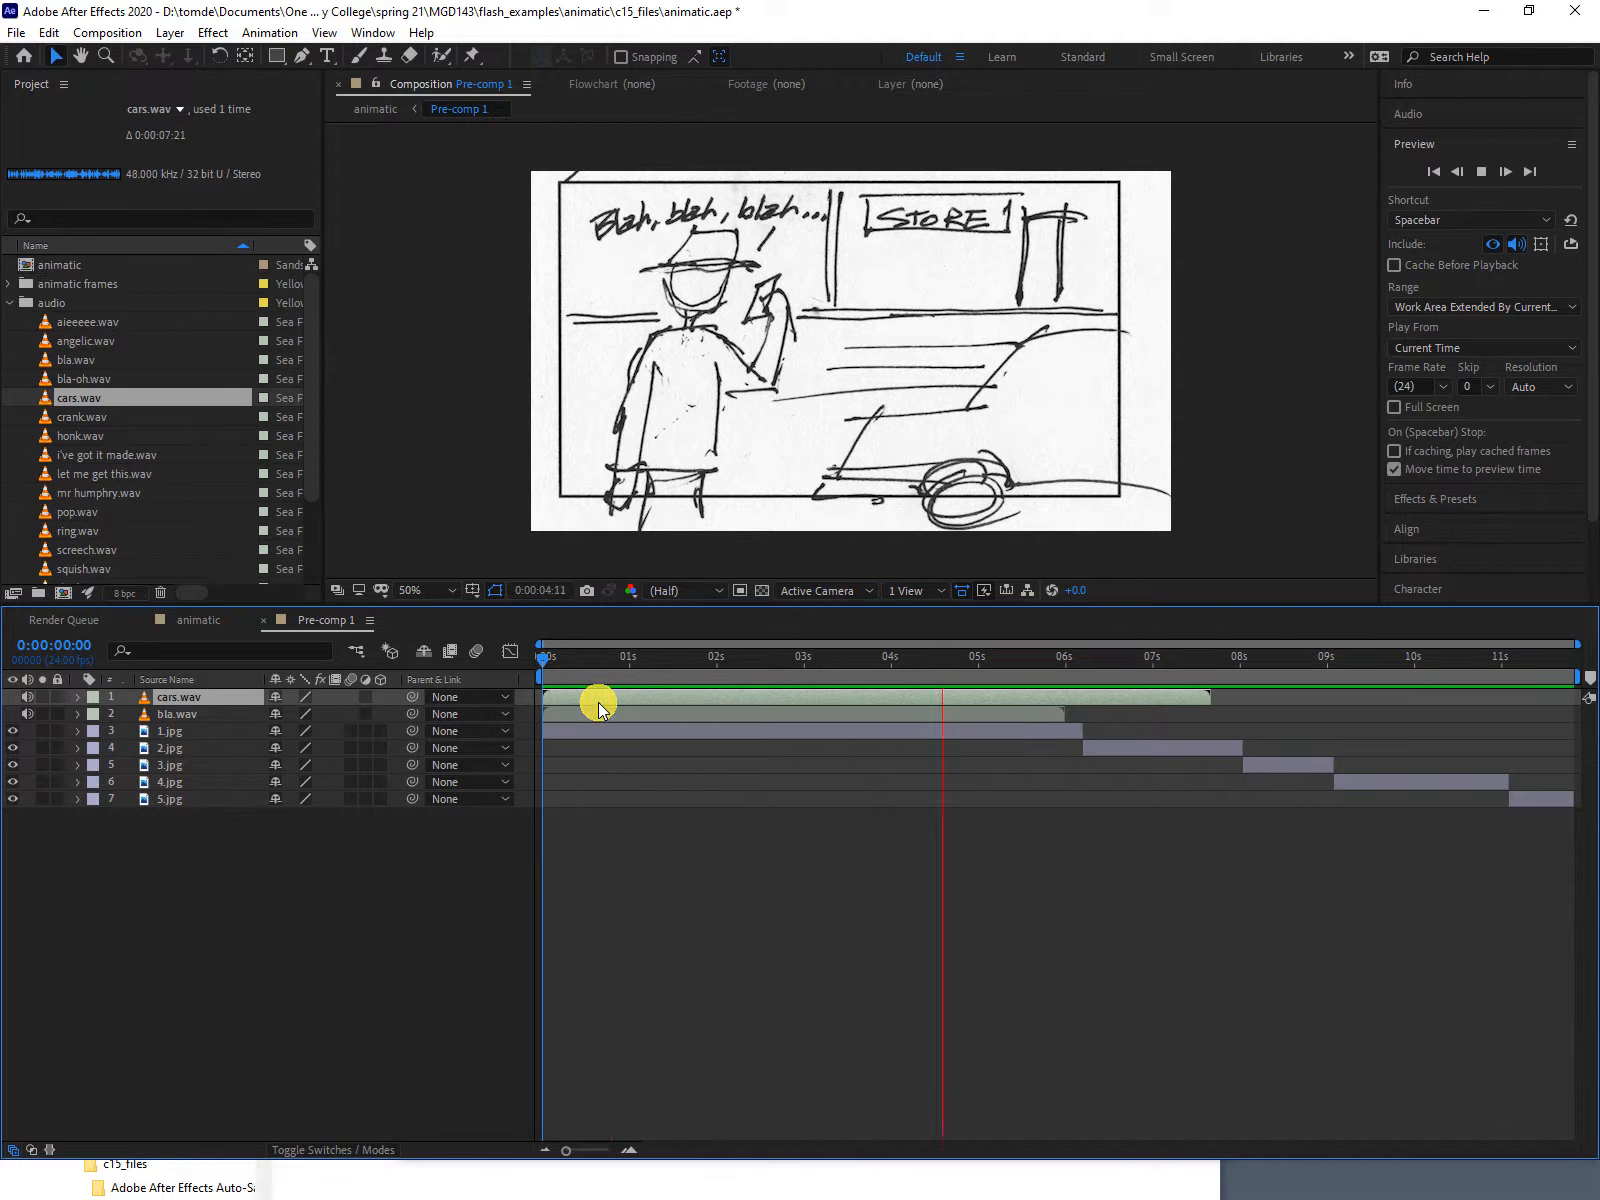
key("space")
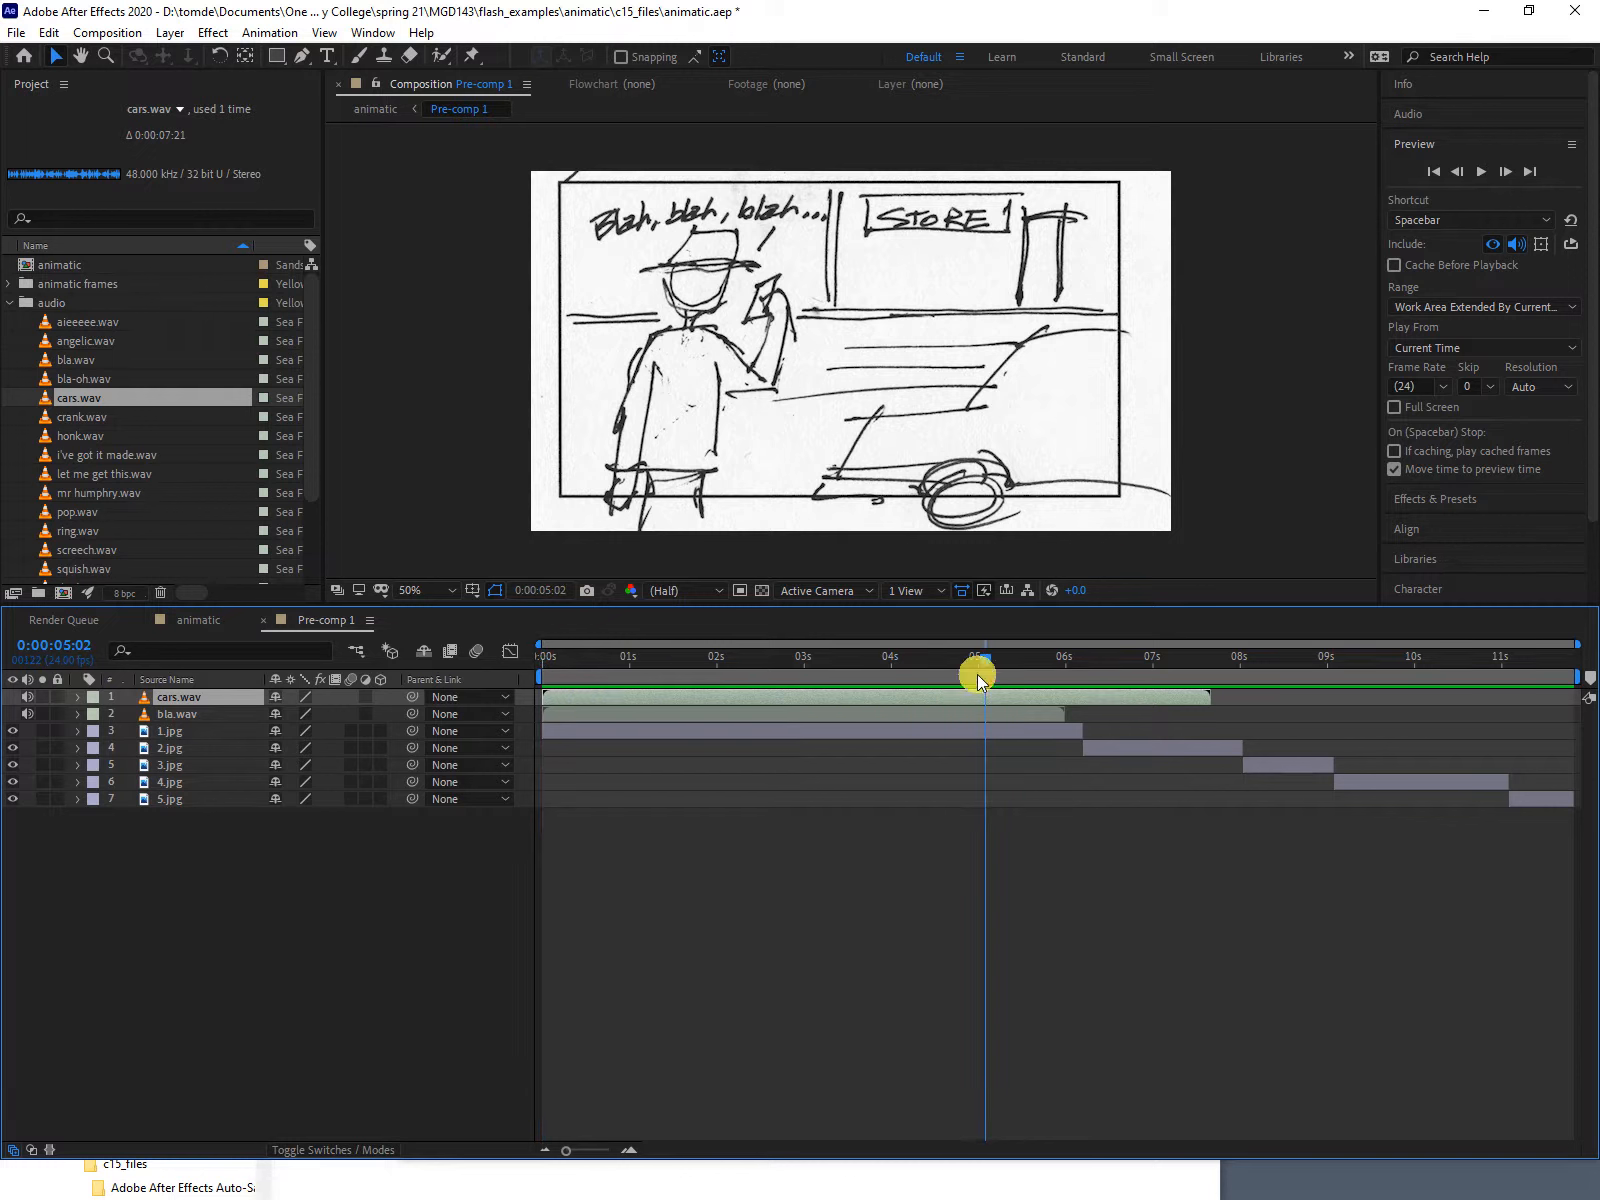
left_click_drag(982, 655, 541, 646)
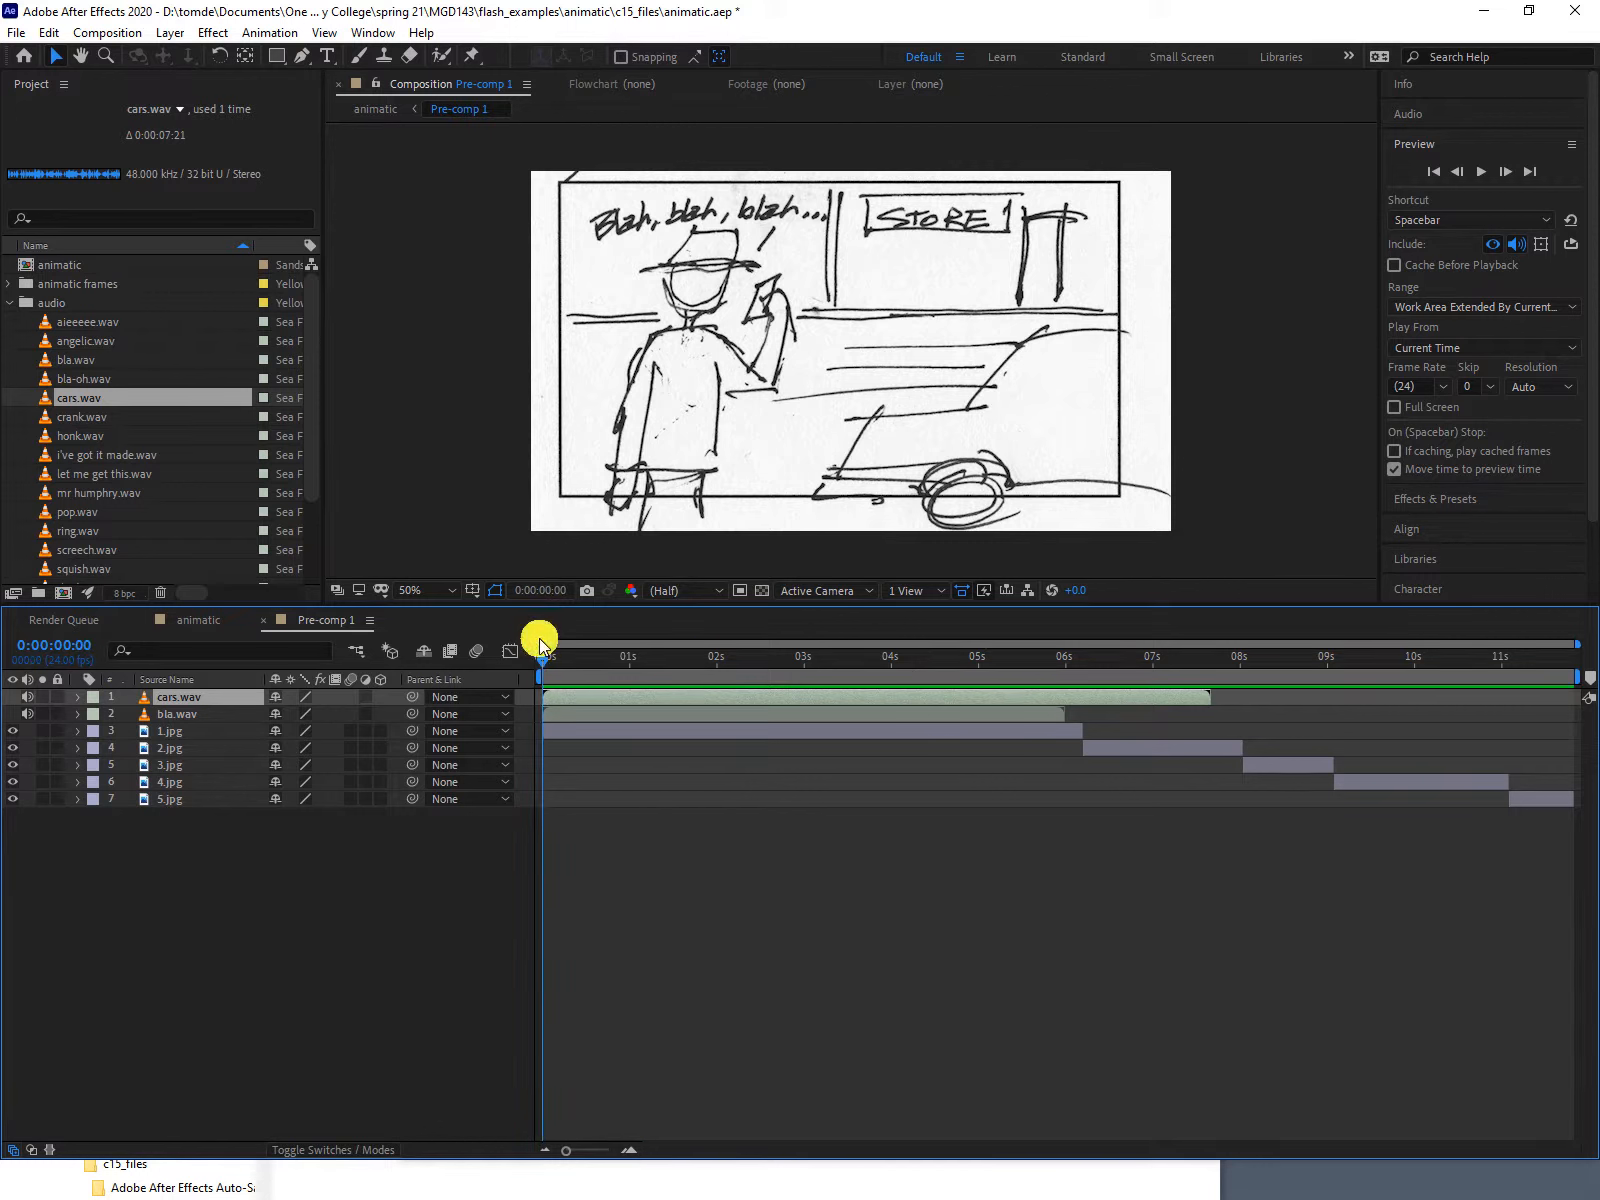
Trim the start of cars.wav at 0:00:01:03, slide the trimmed layer back to the composition start, and preview it.
left_click_drag(541, 646, 641, 668)
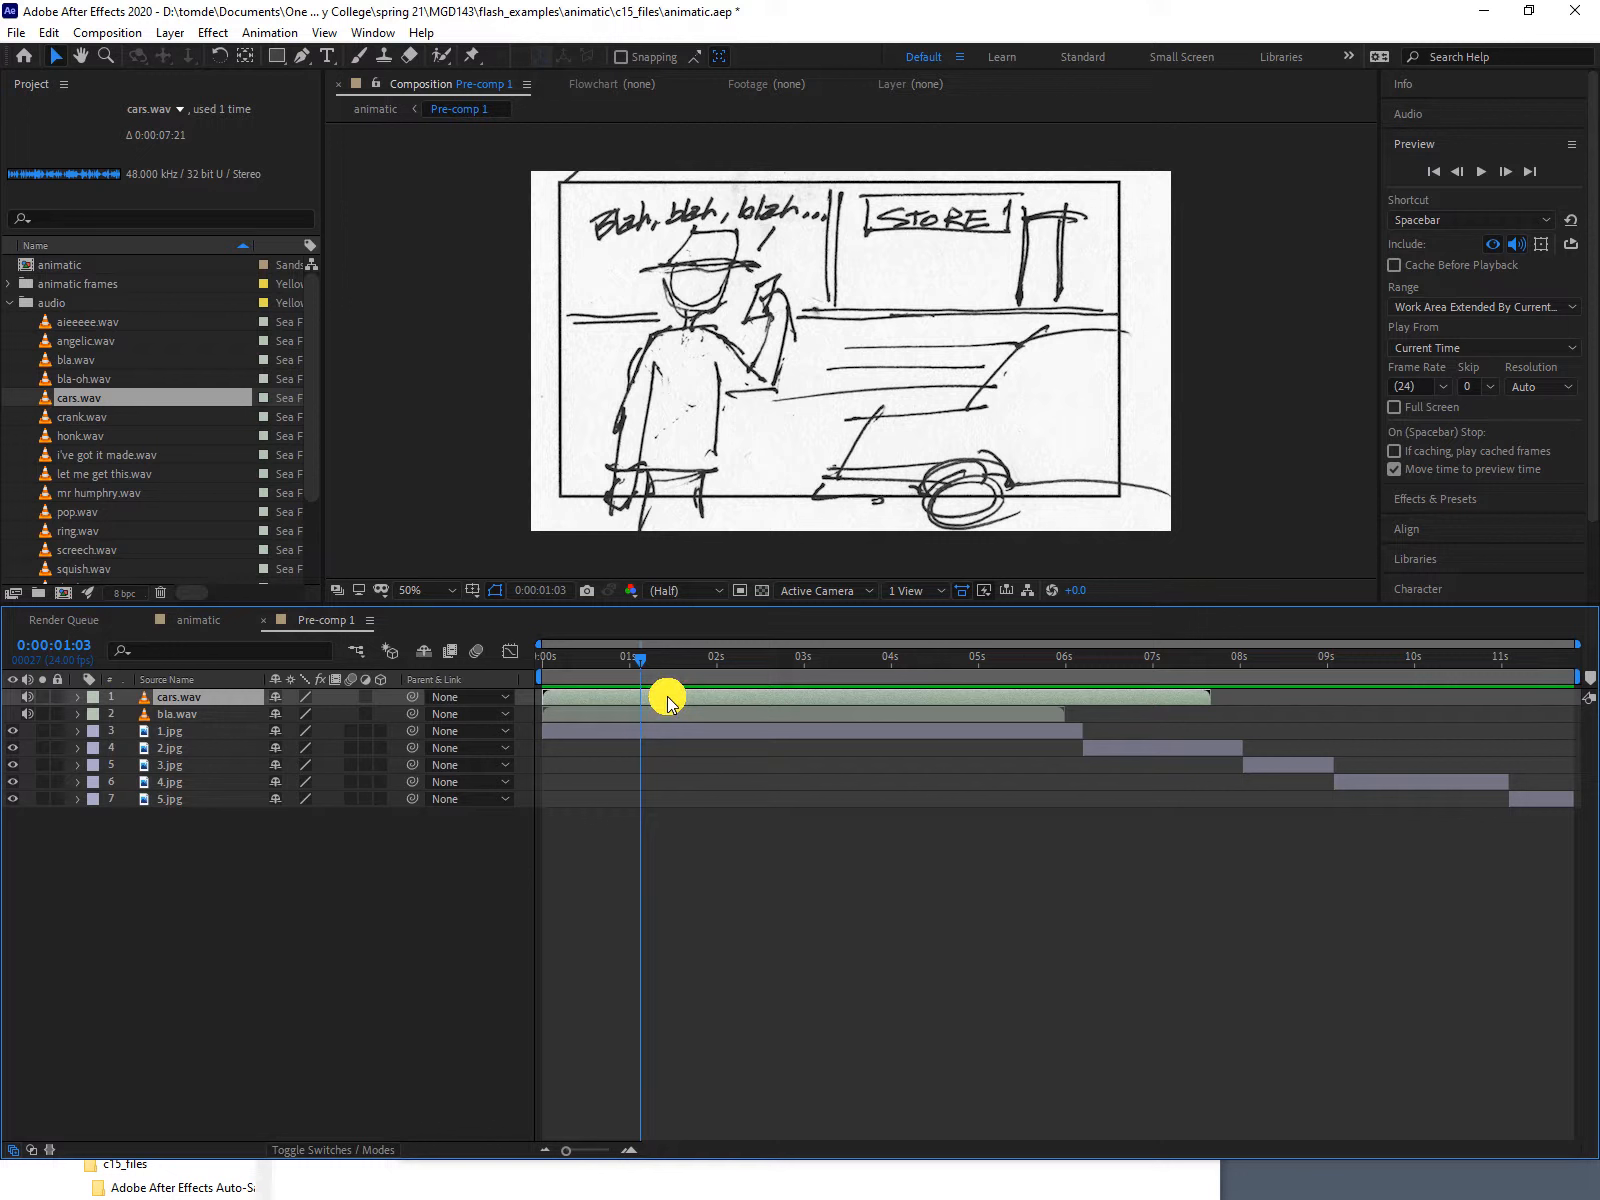
key("alt+bracketleft")
key("space")
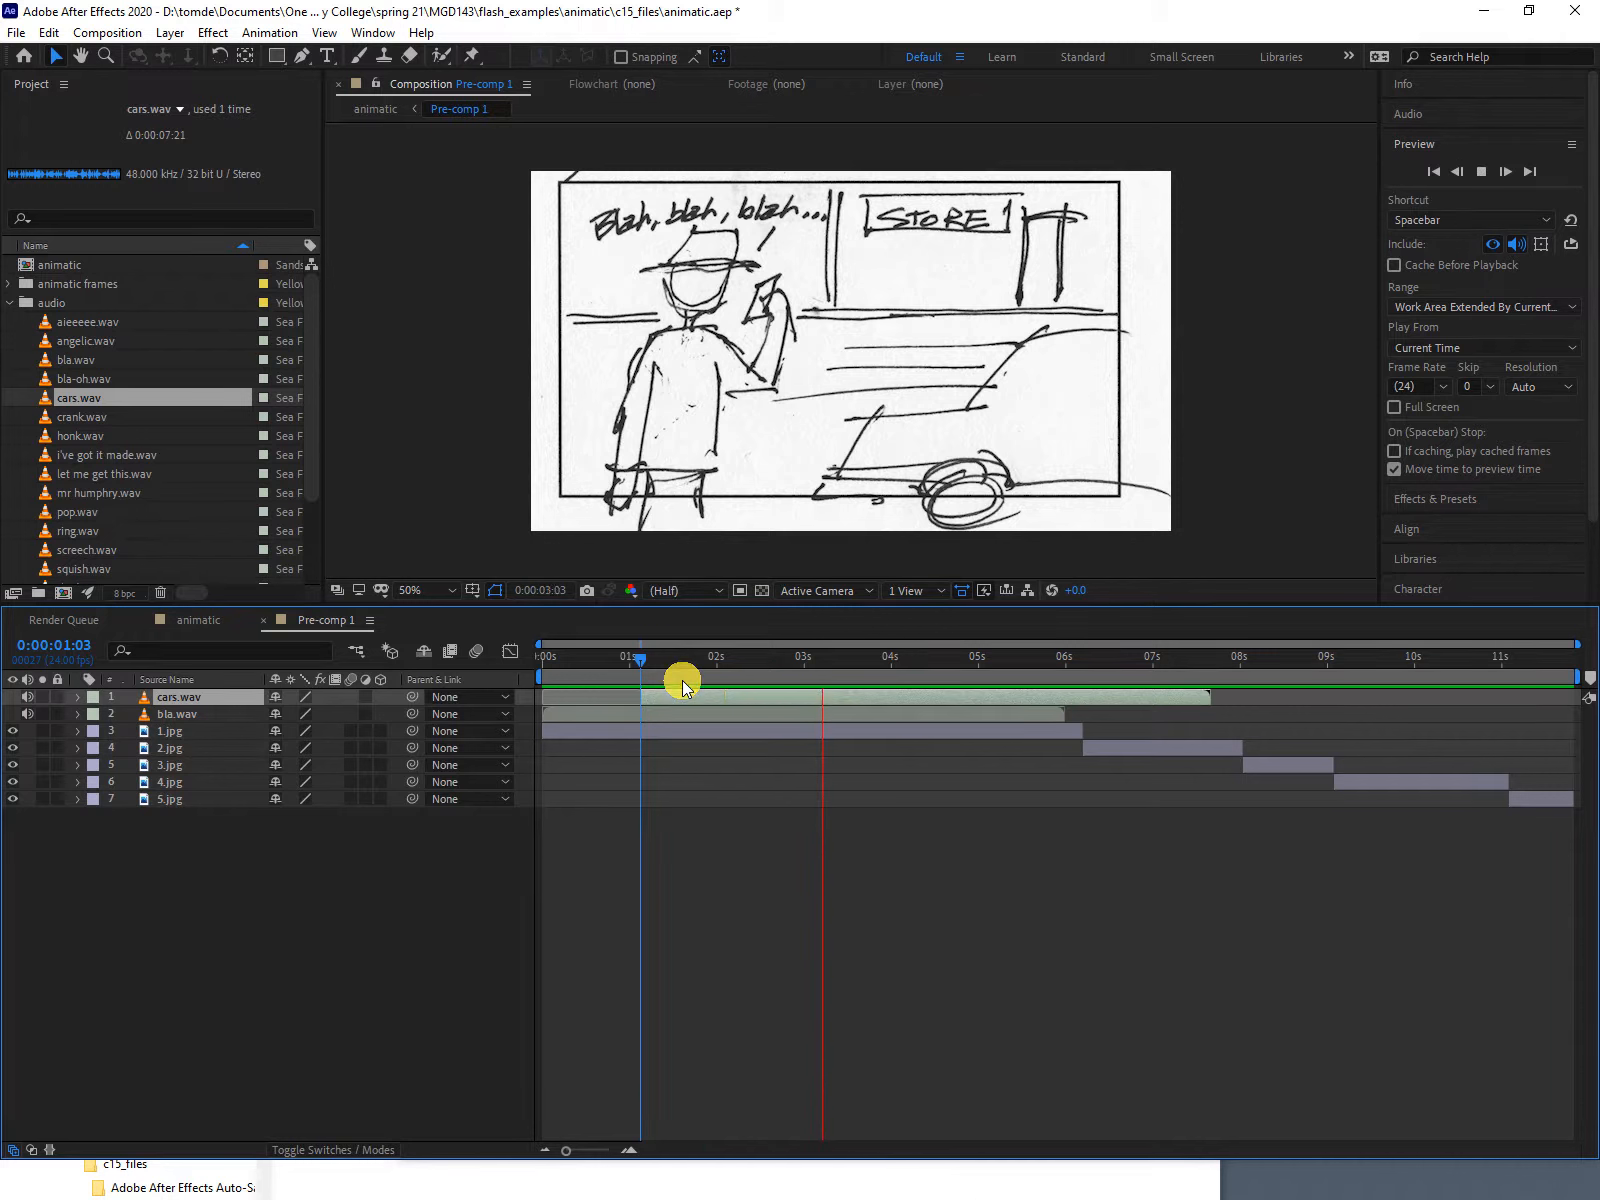
key("space")
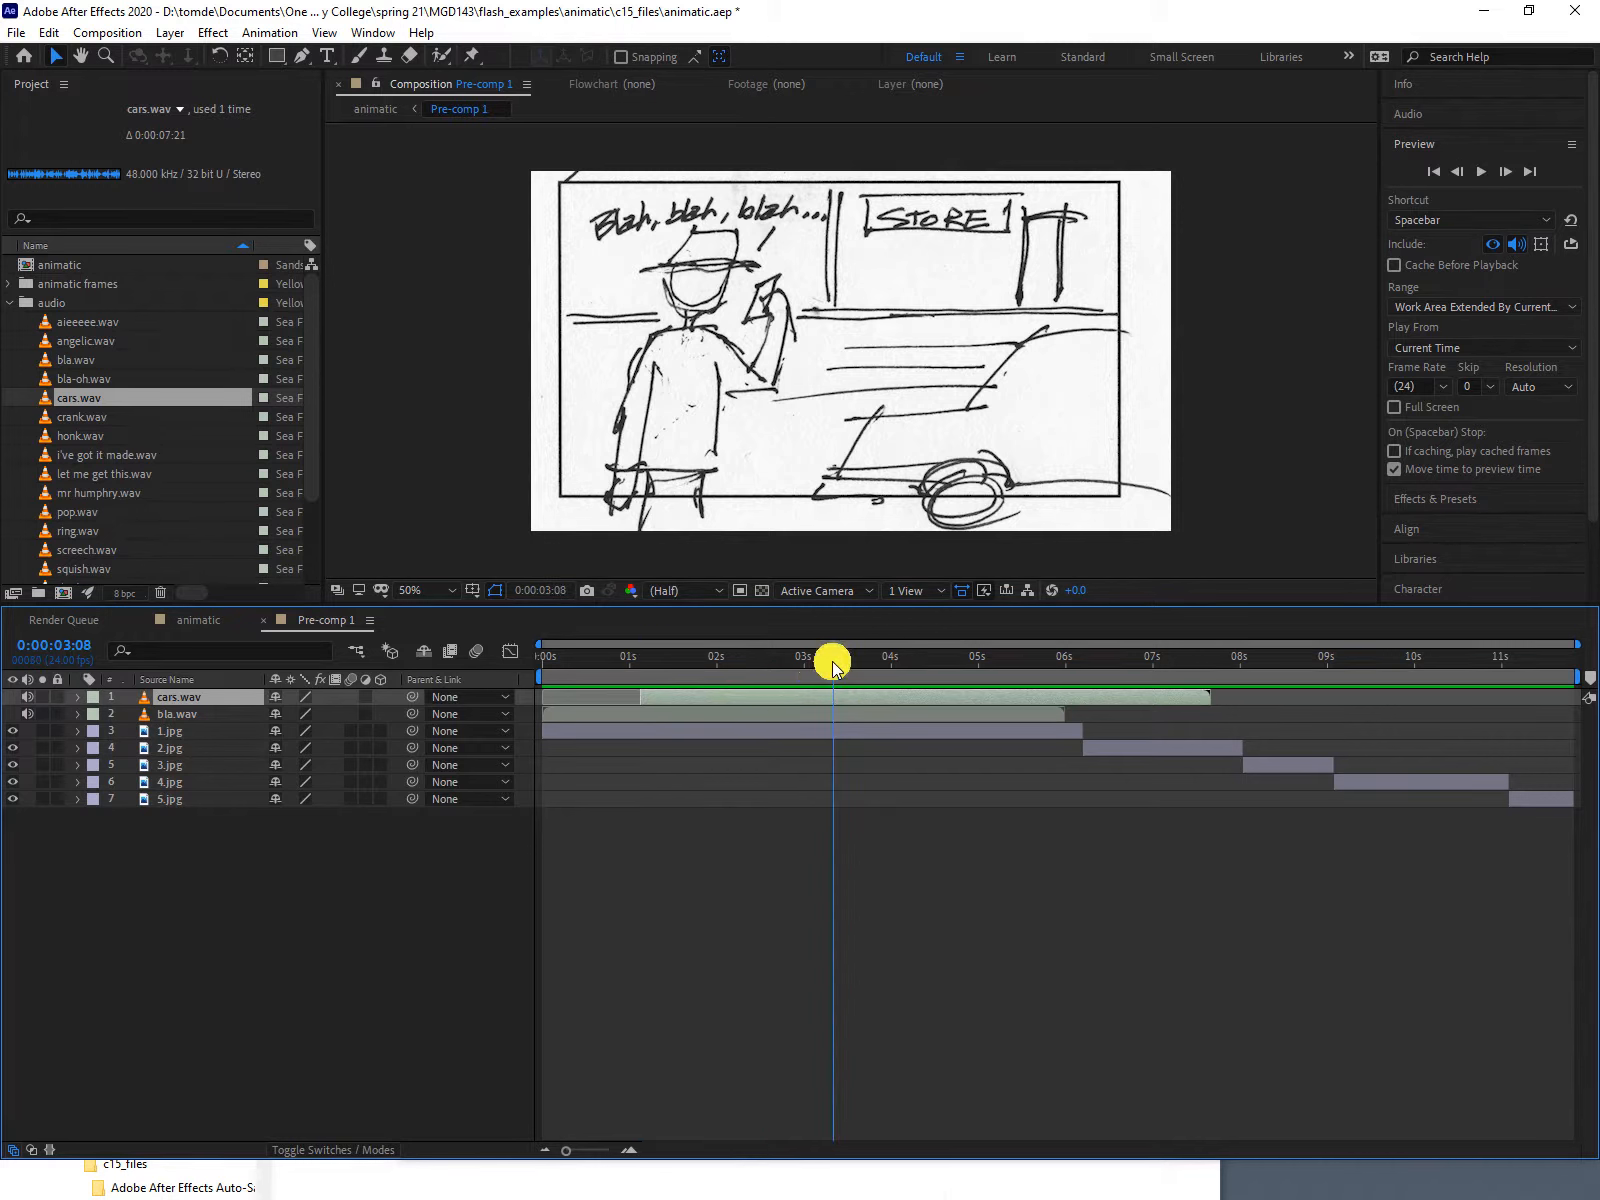
left_click_drag(768, 693, 674, 691)
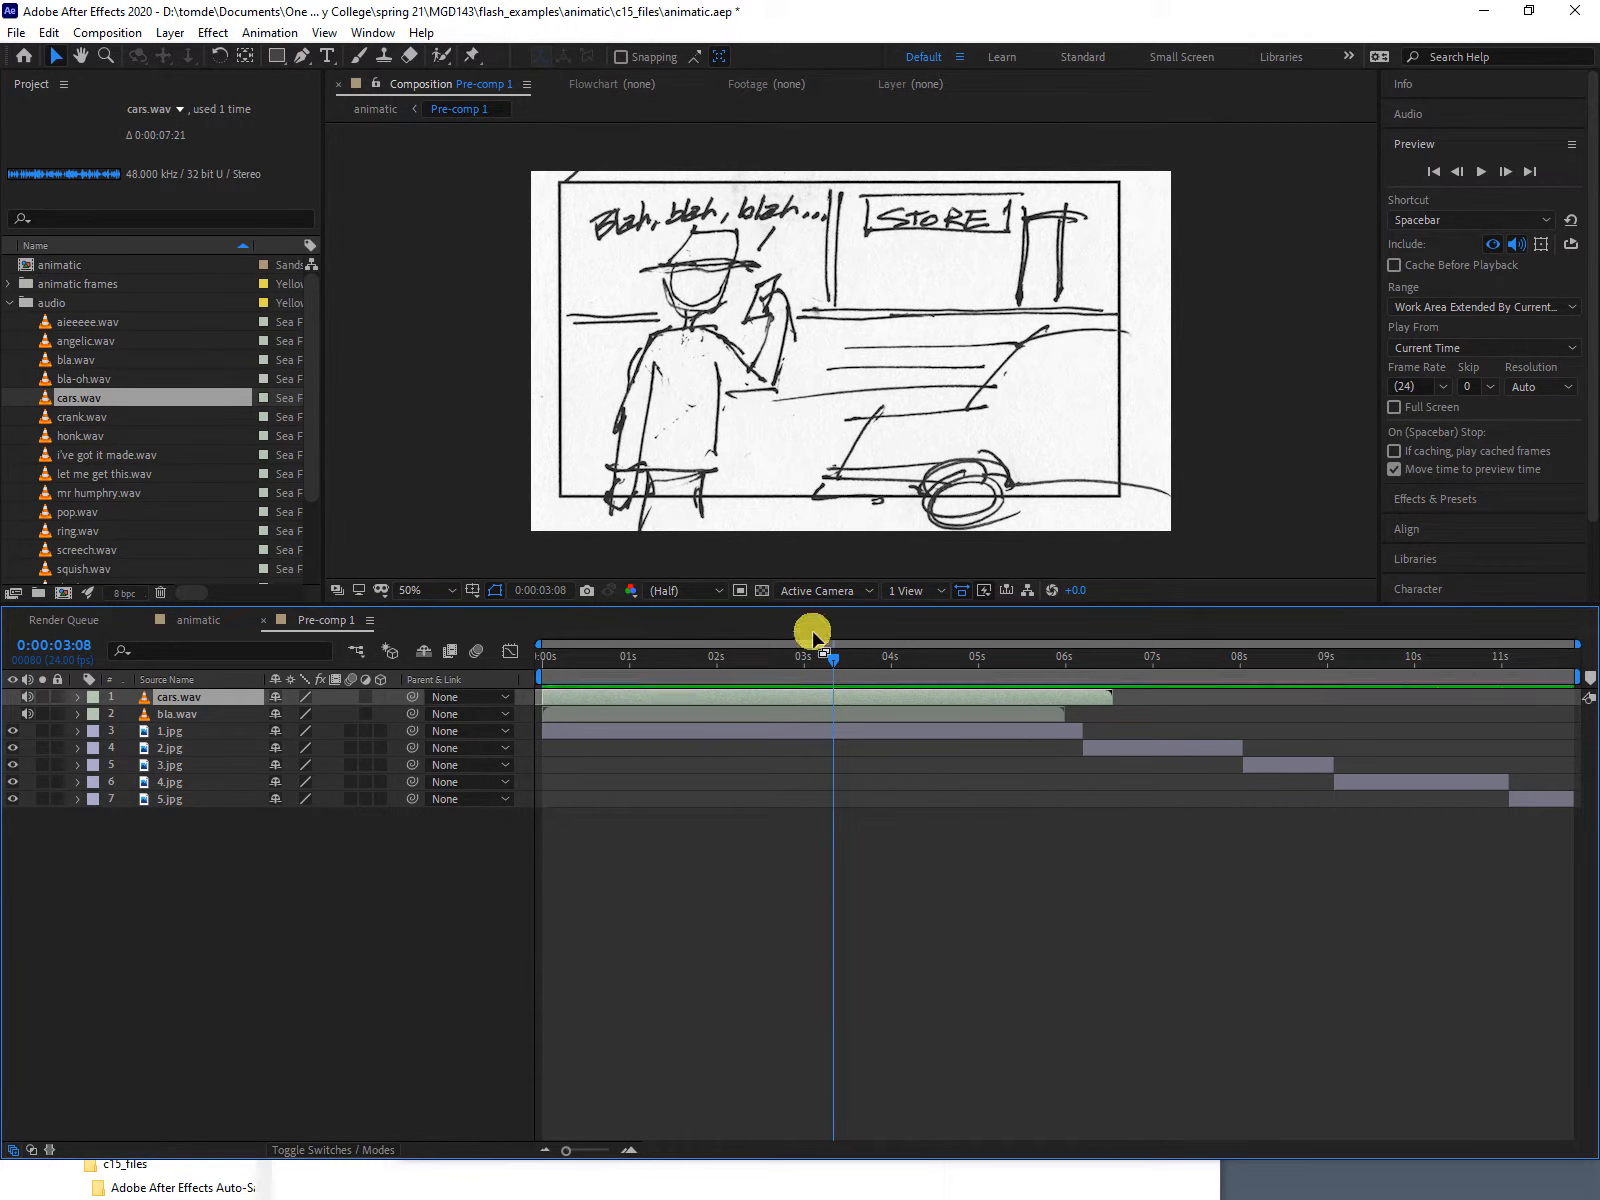
left_click_drag(832, 660, 531, 636)
key("space")
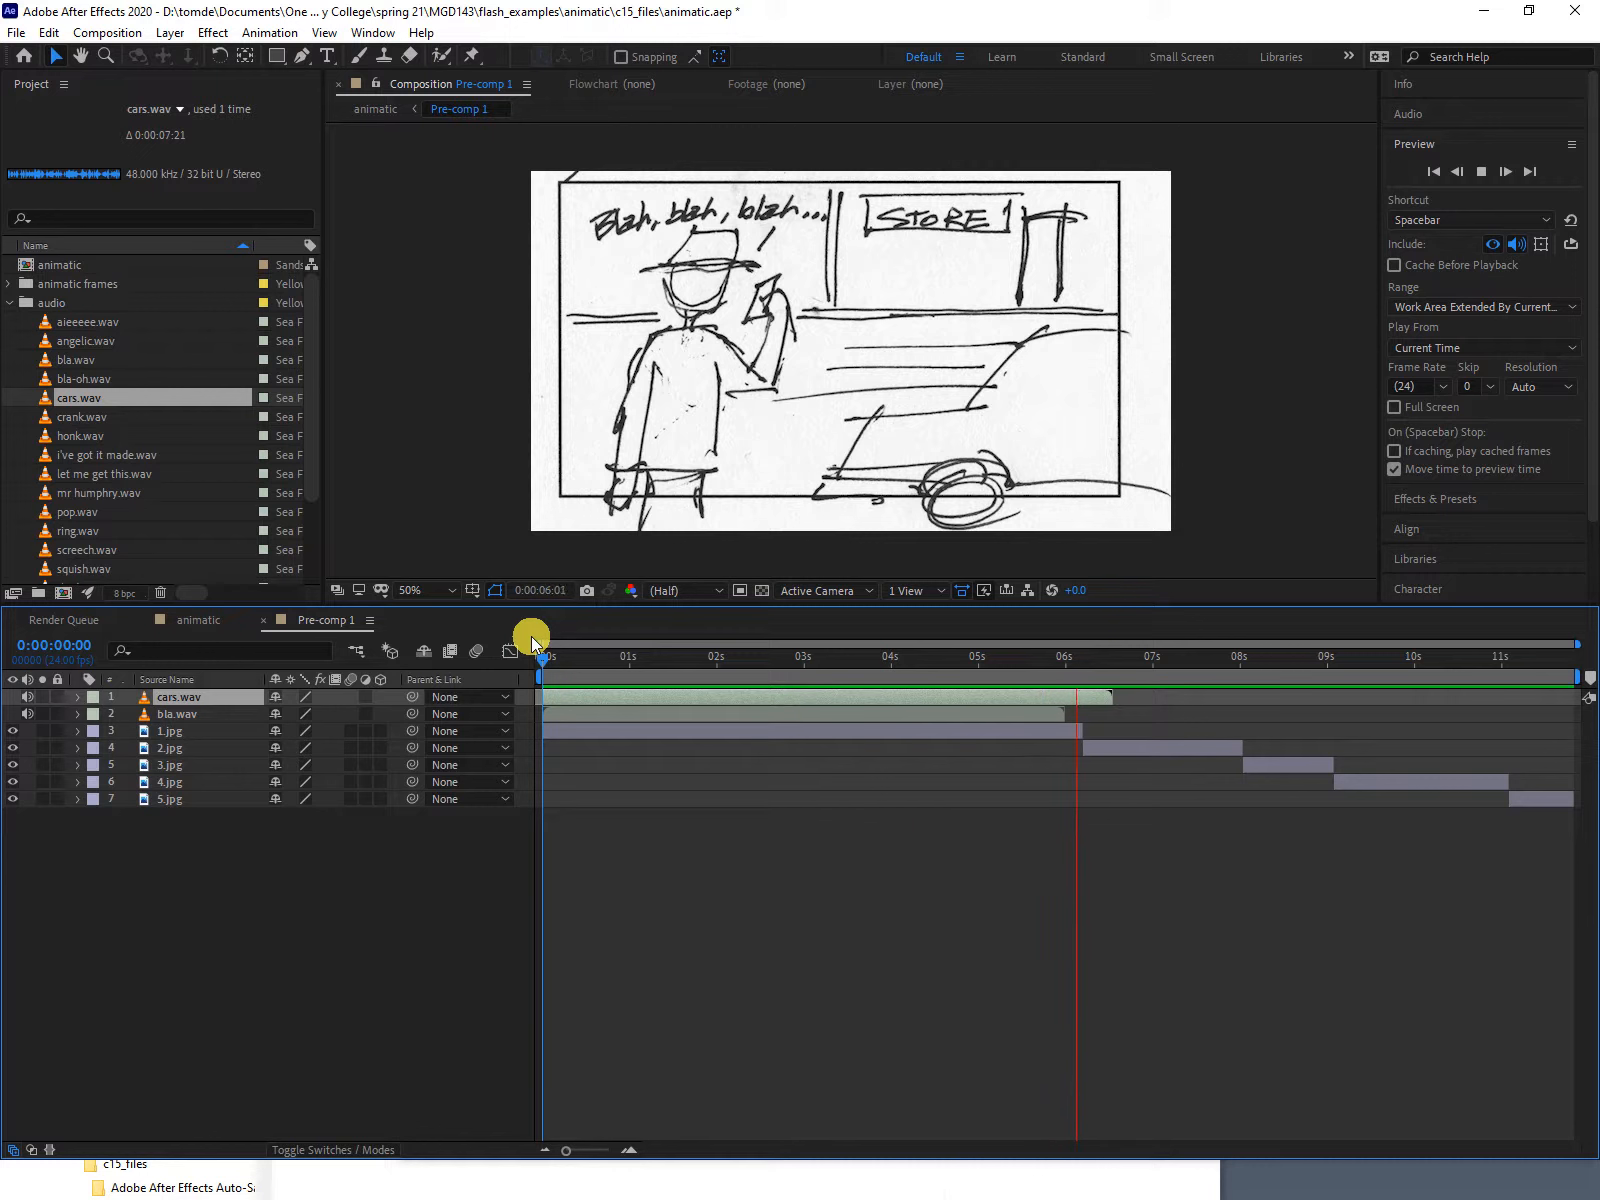
key("space")
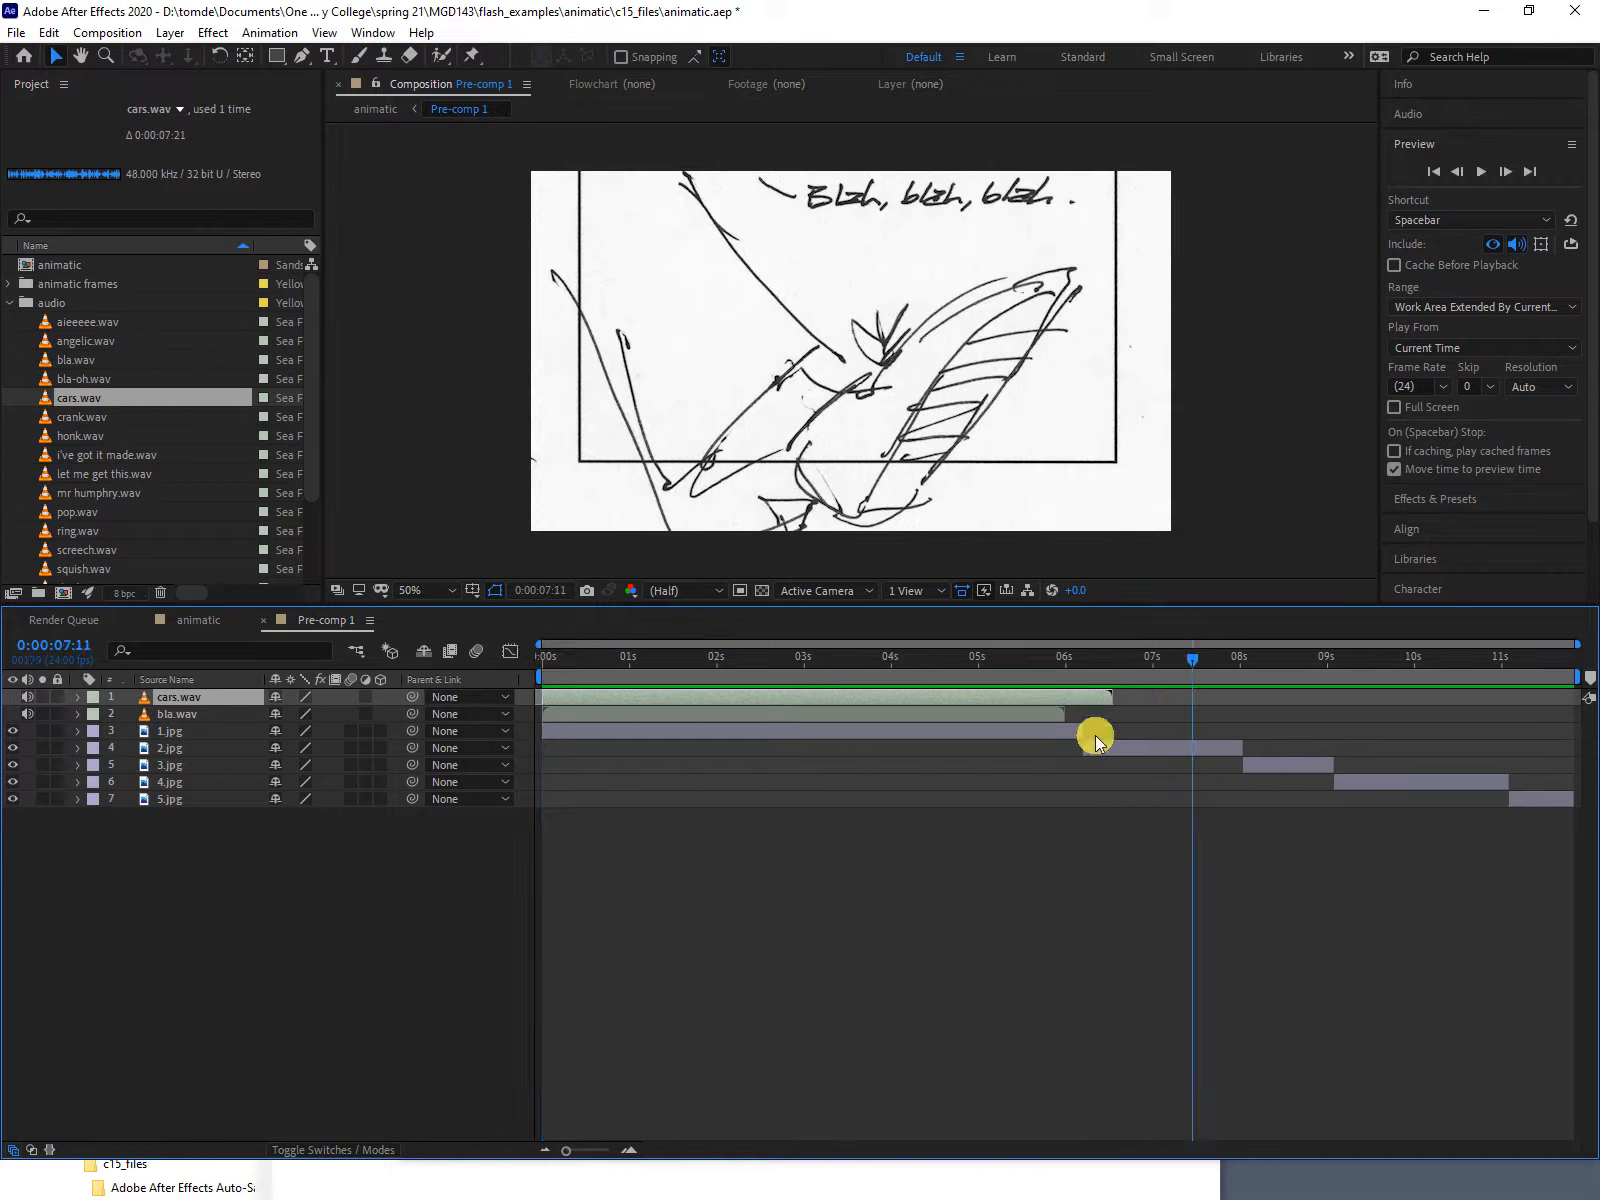
Scrub back through the first frame and display the cars.wav waveform to examine its volume peaks.
left_click_drag(1202, 658, 884, 655)
left_click(883, 648)
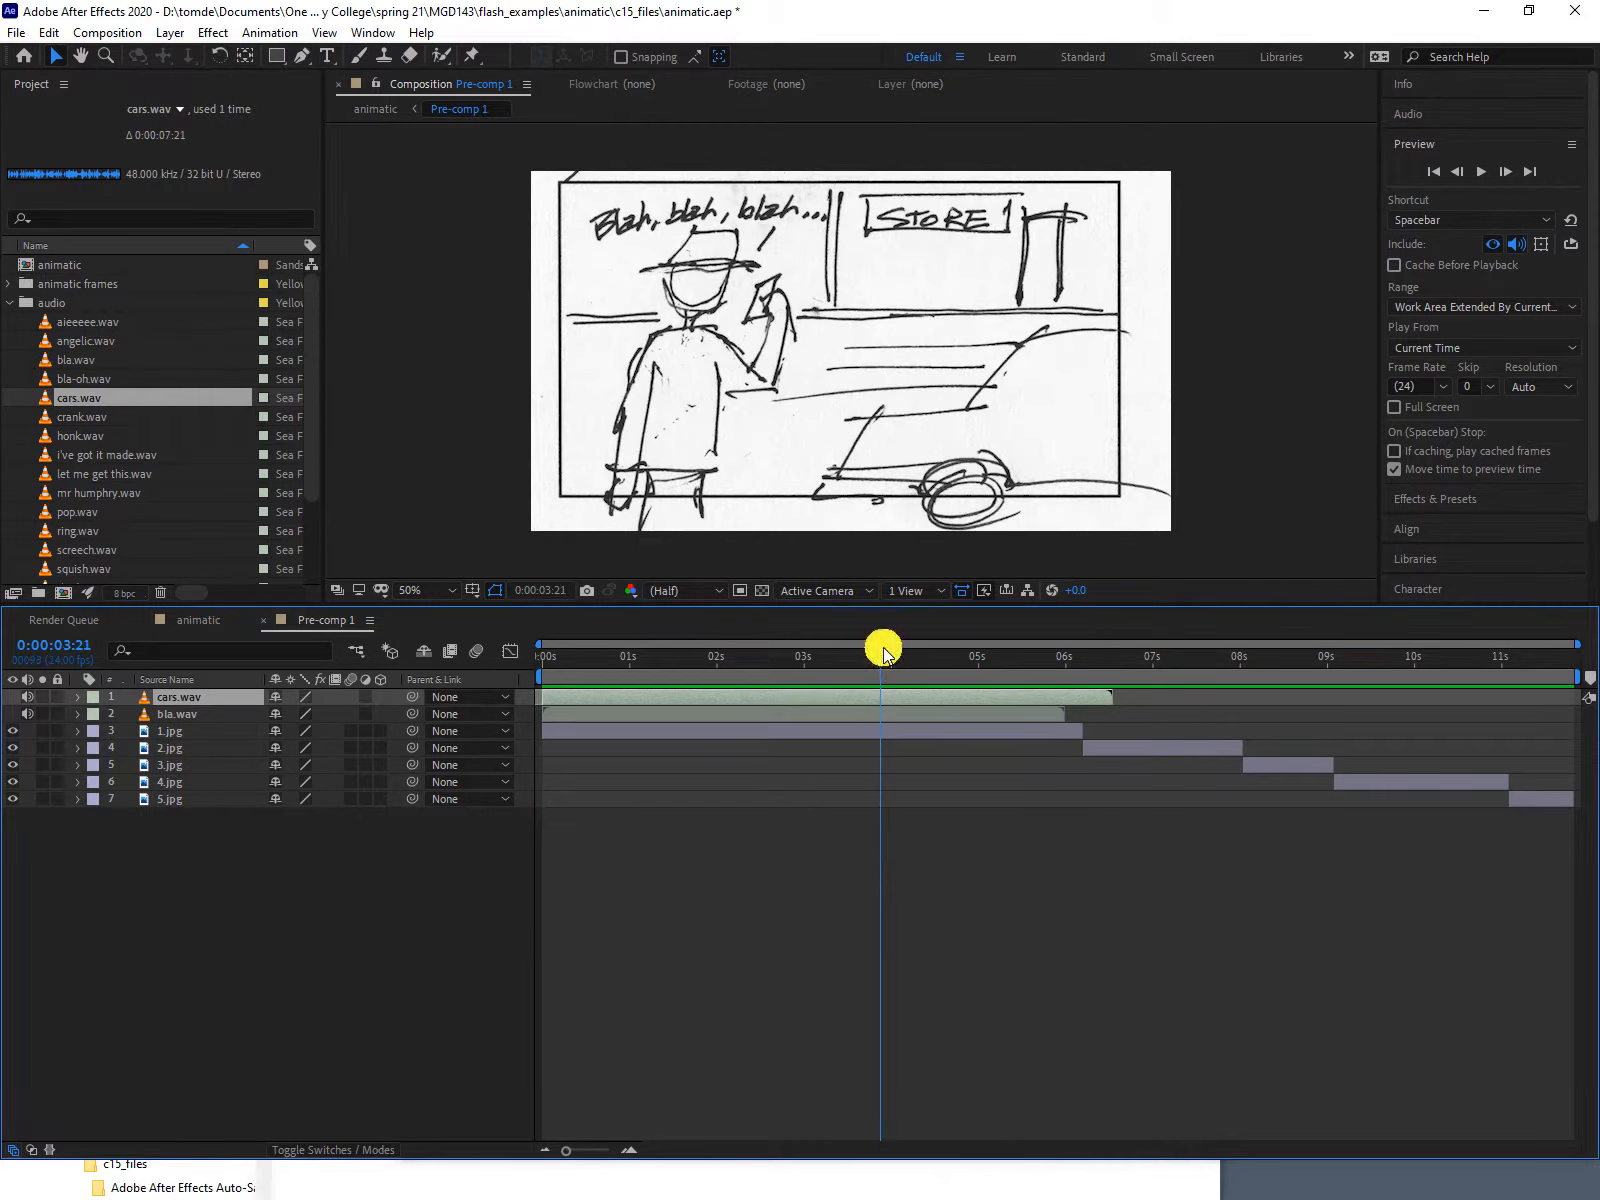
left_click(883, 648)
left_click(883, 648)
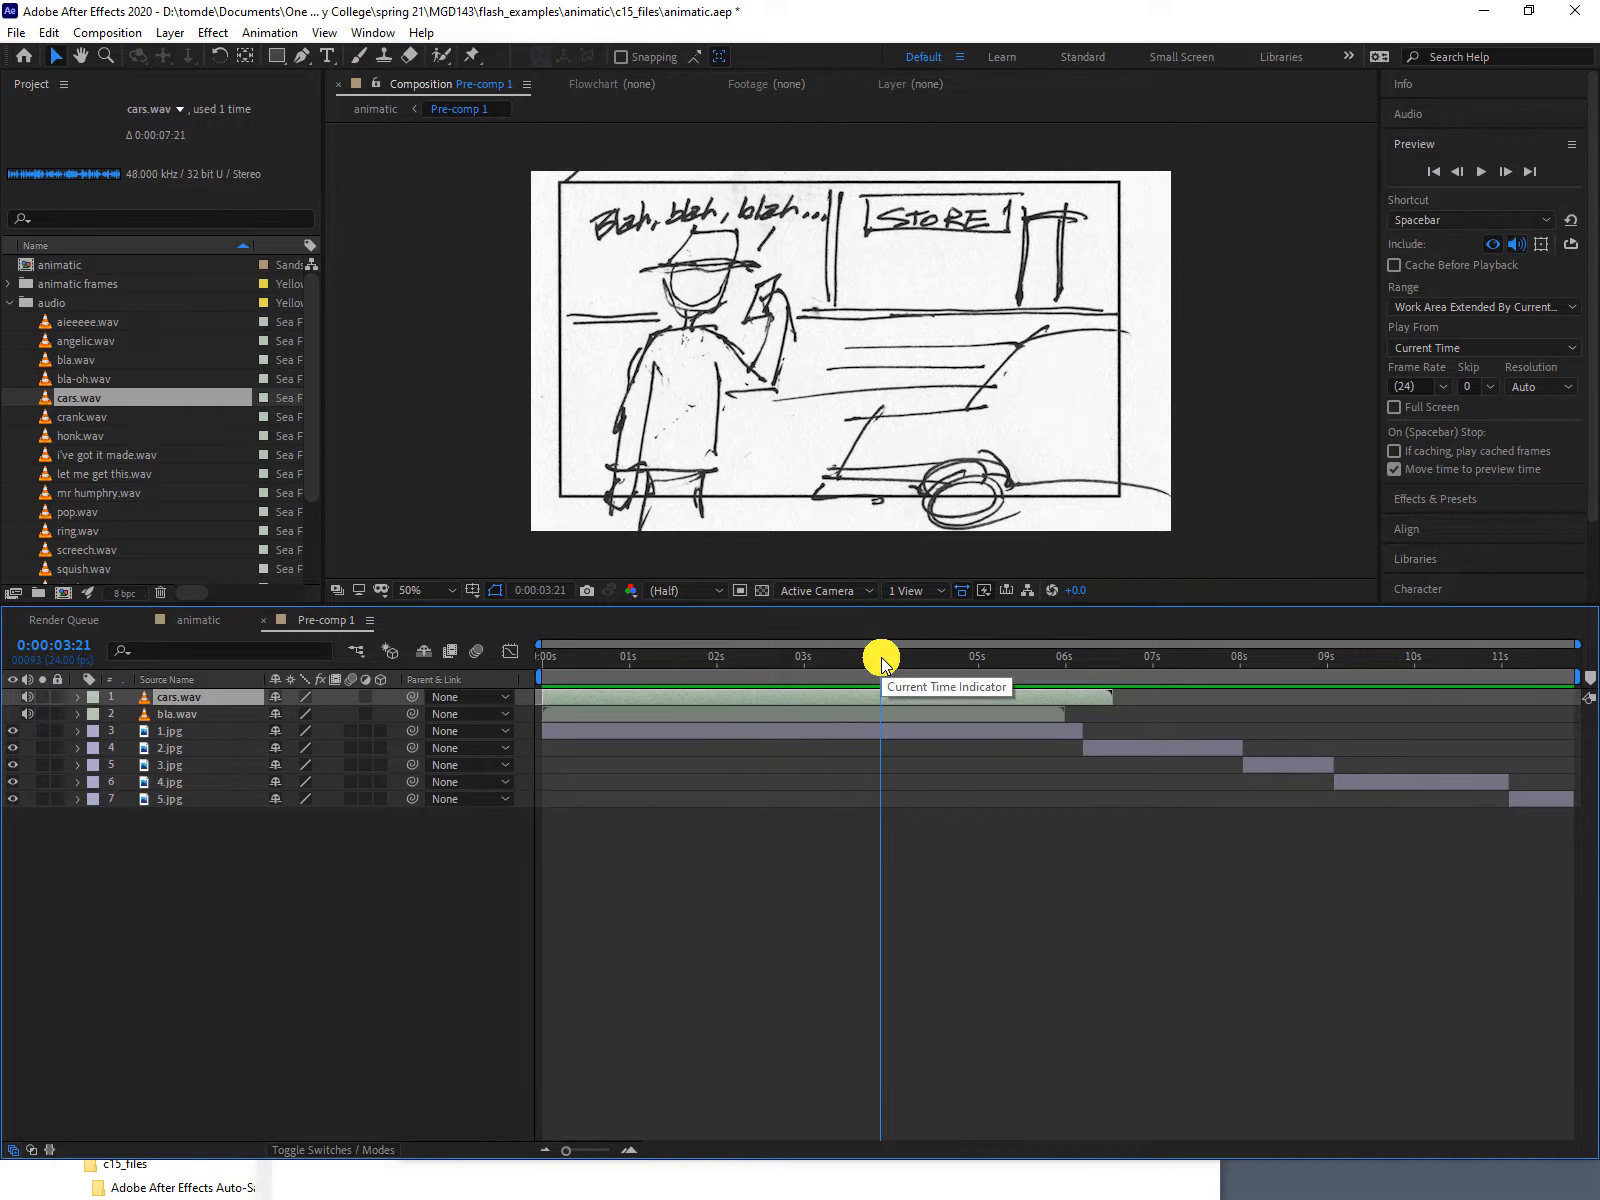
left_click_drag(882, 662, 788, 648)
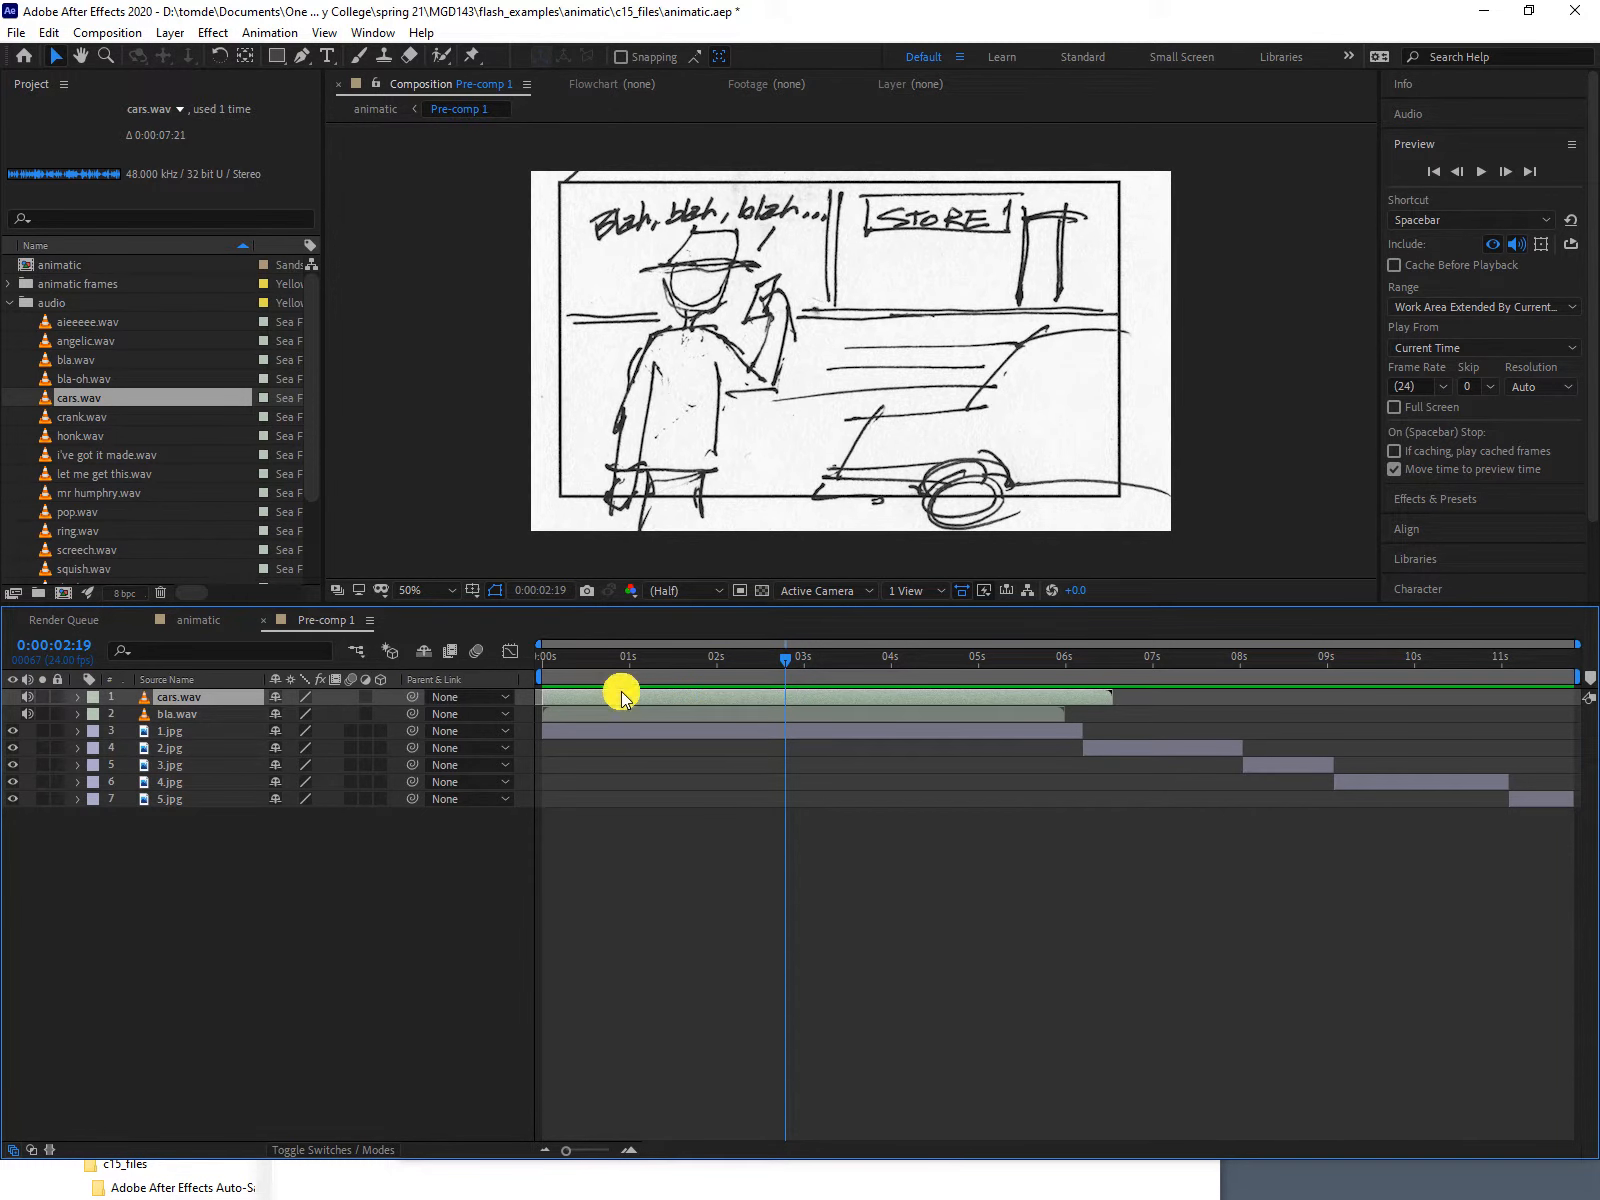
key("l")
key("l")
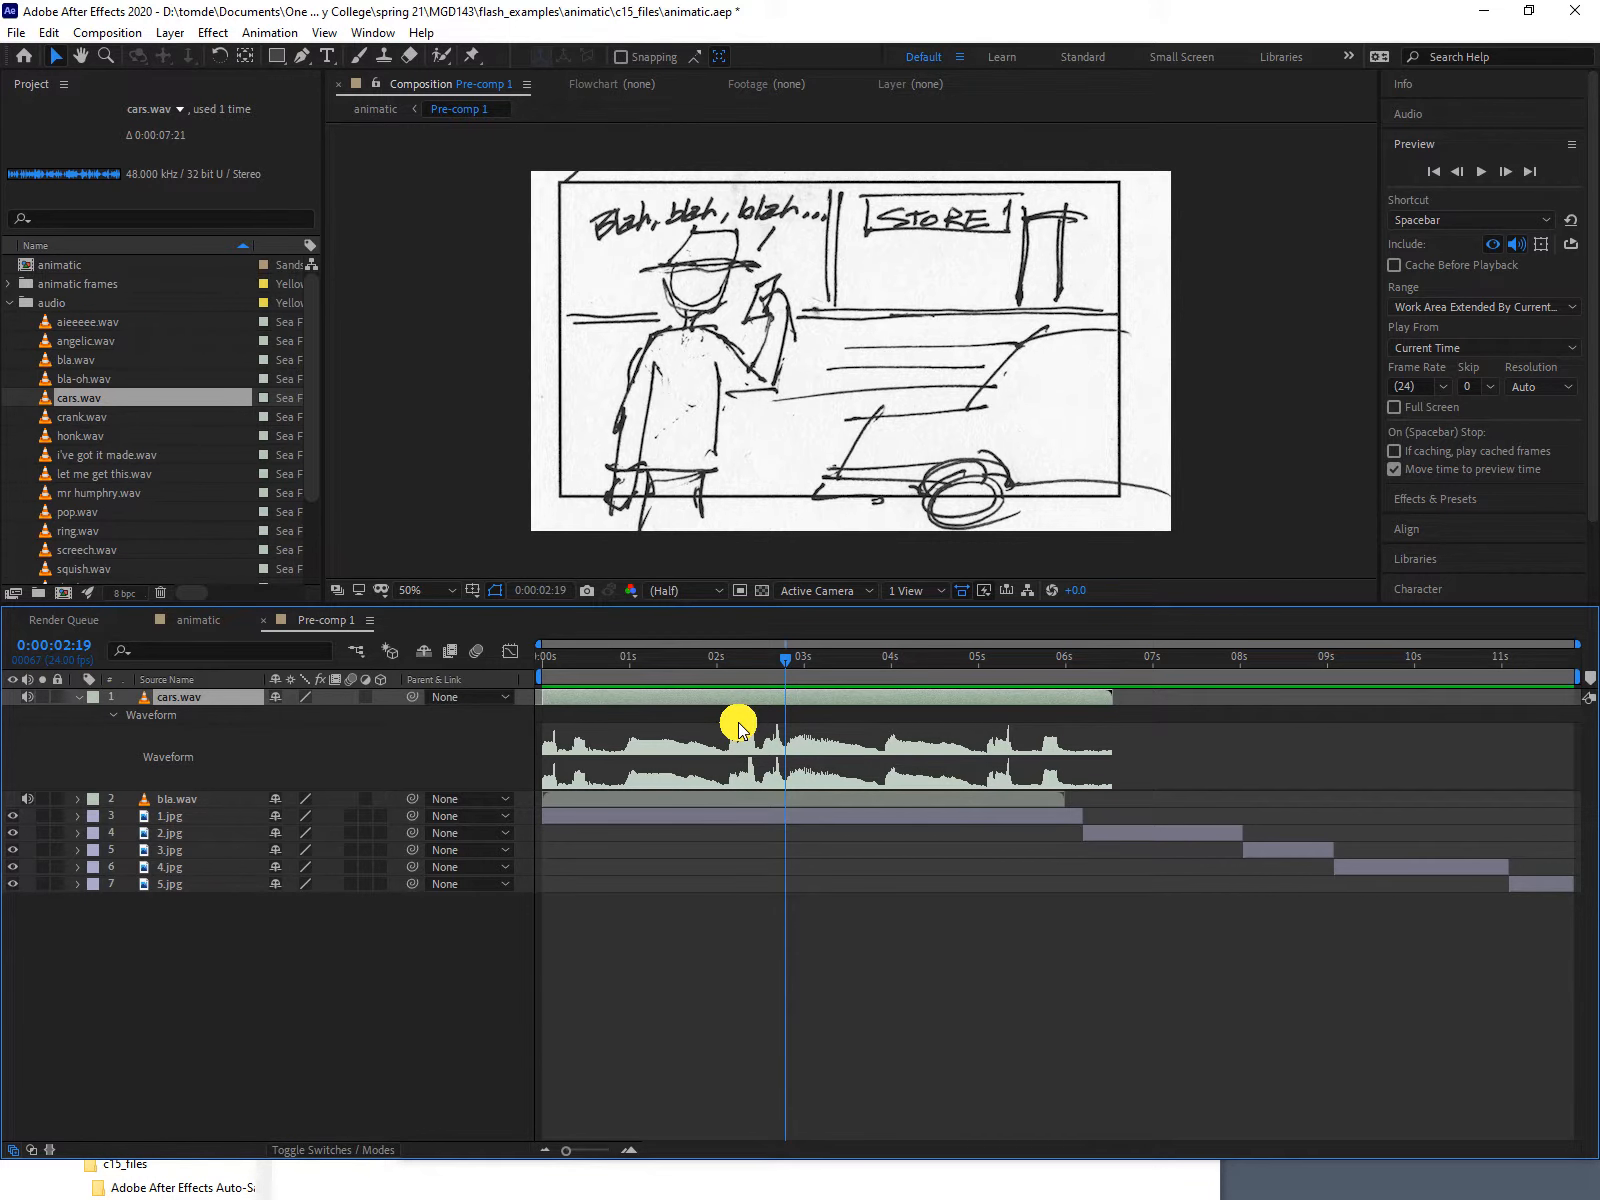
Set an Audio Levels keyframe of -18 dB on cars.wav at 0:00:00:00, and preview the mix.
key("l")
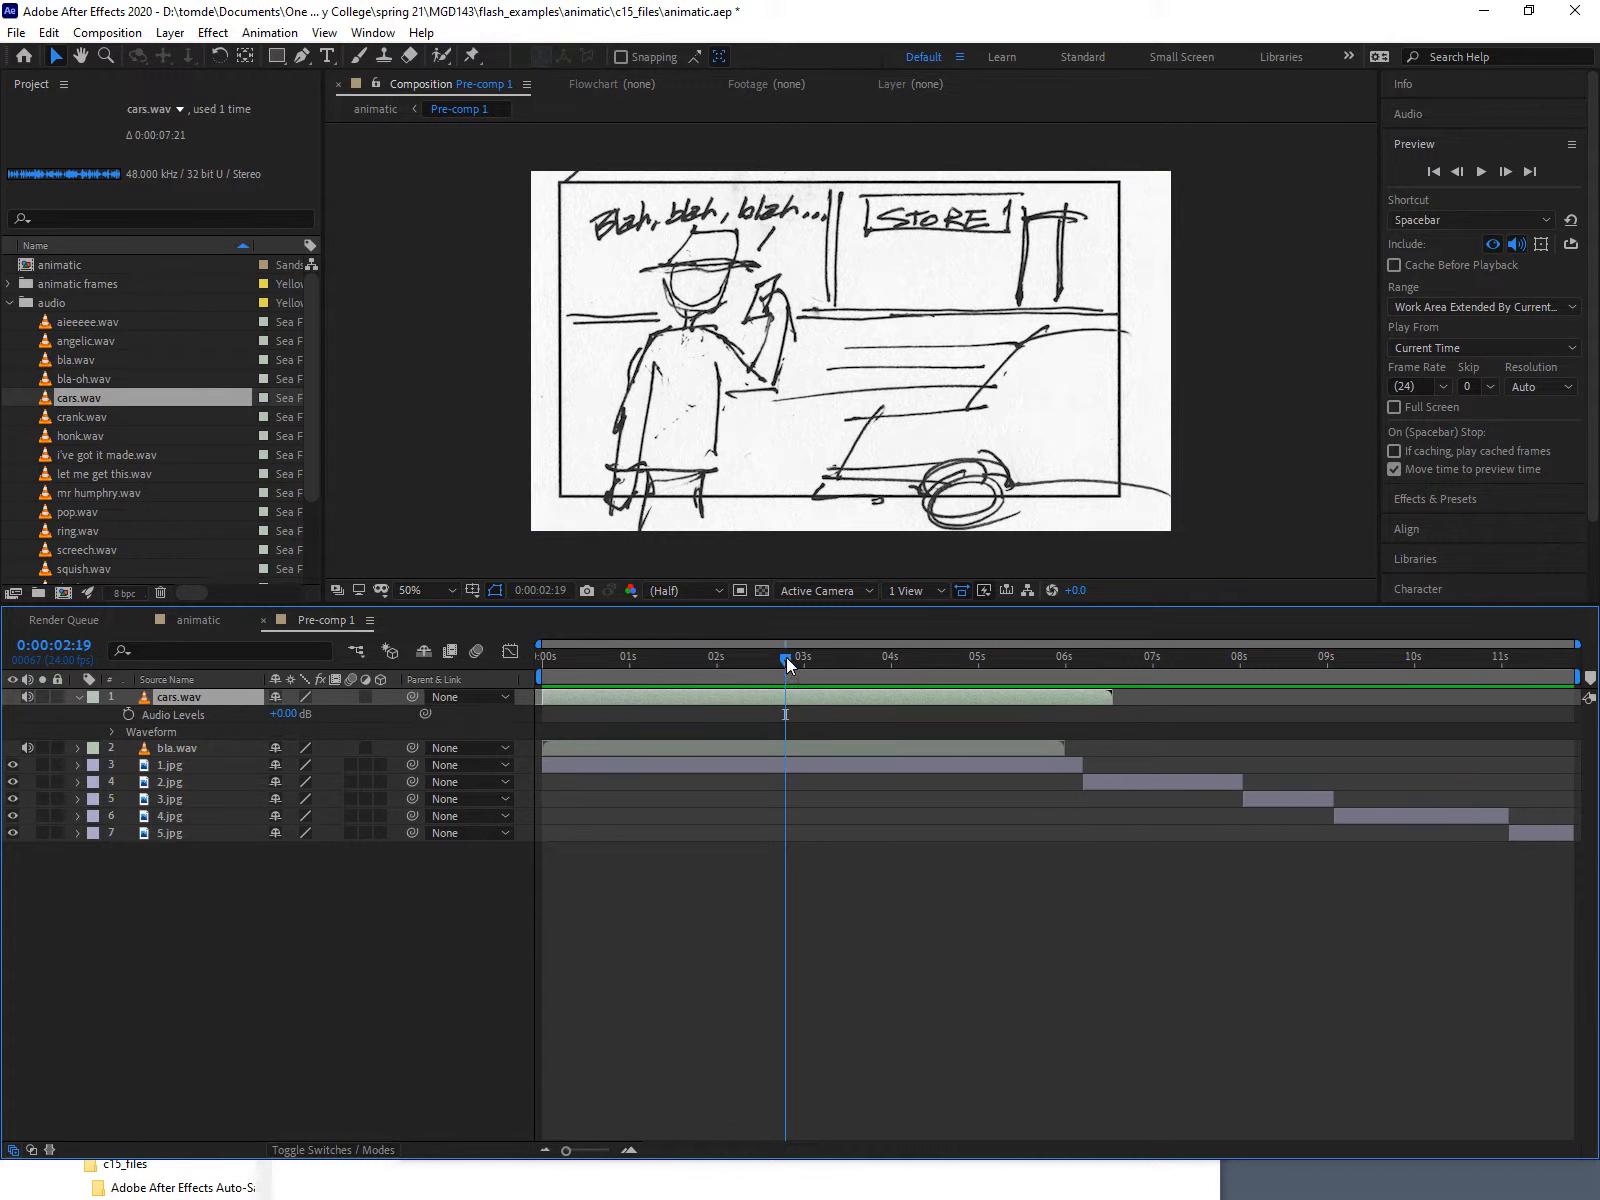
left_click_drag(786, 658, 537, 659)
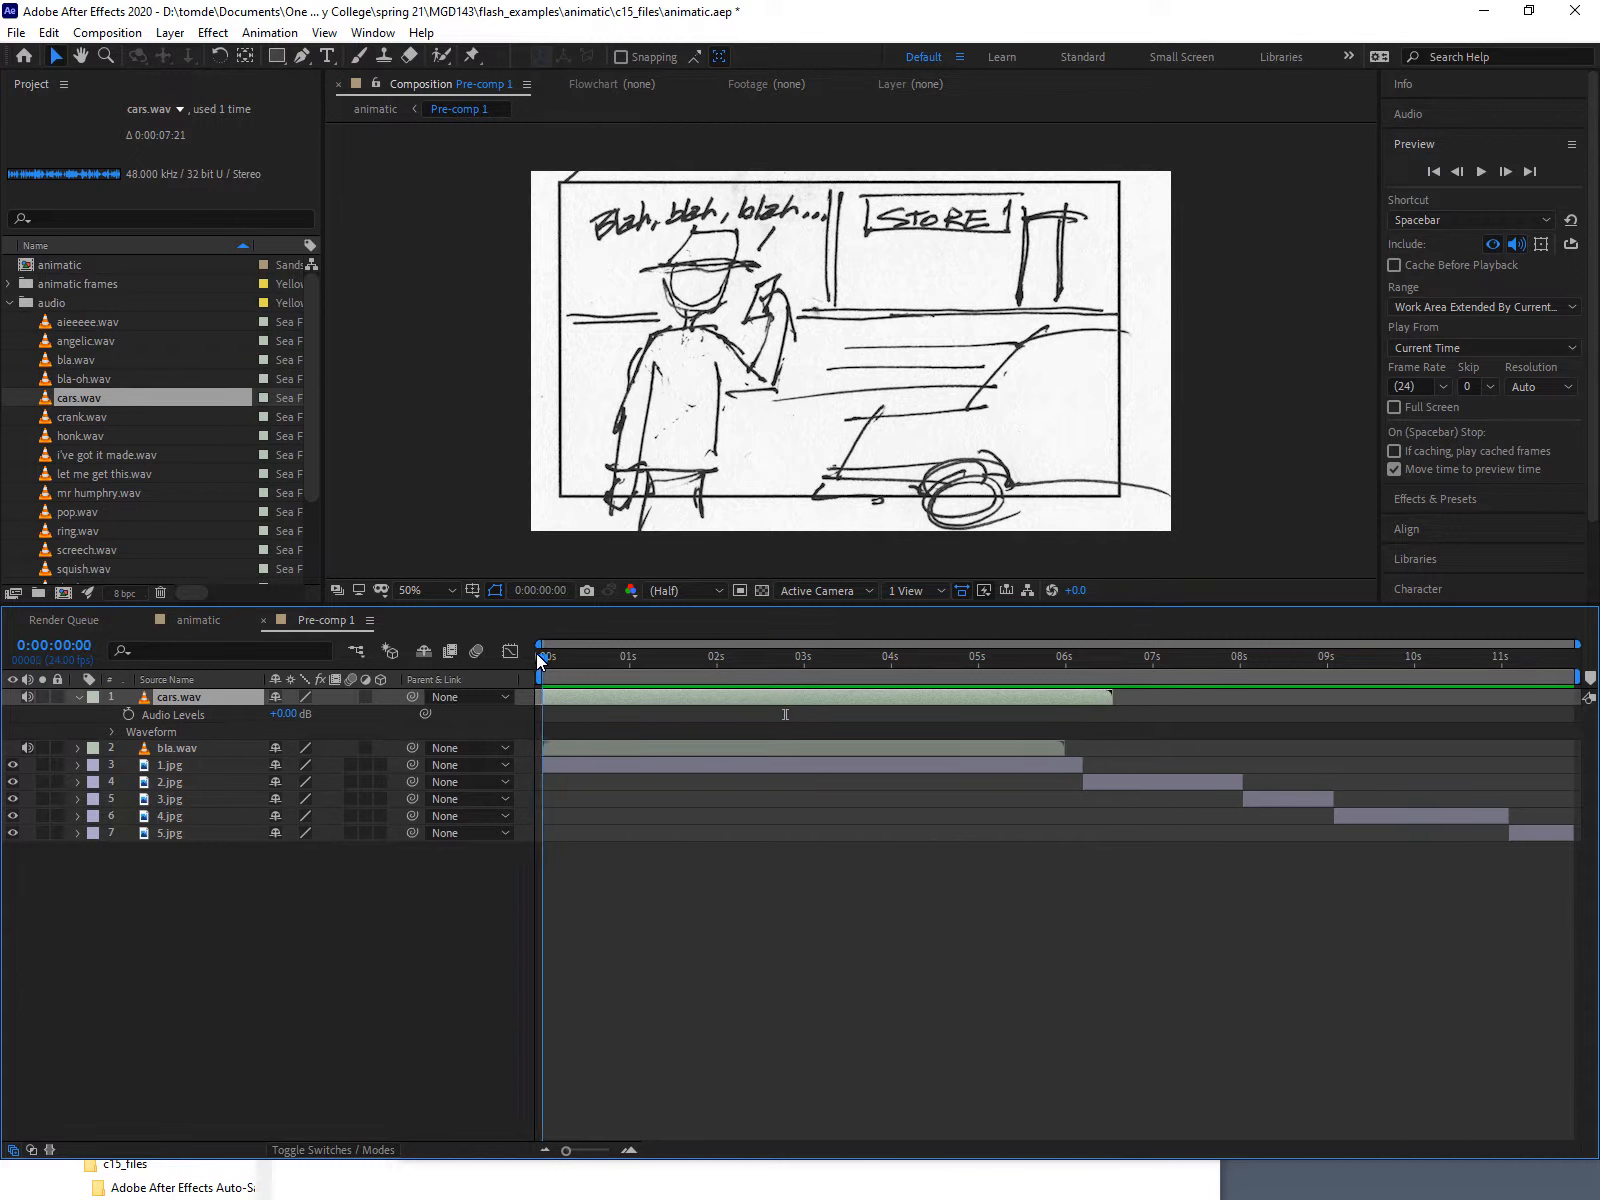
left_click(127, 714)
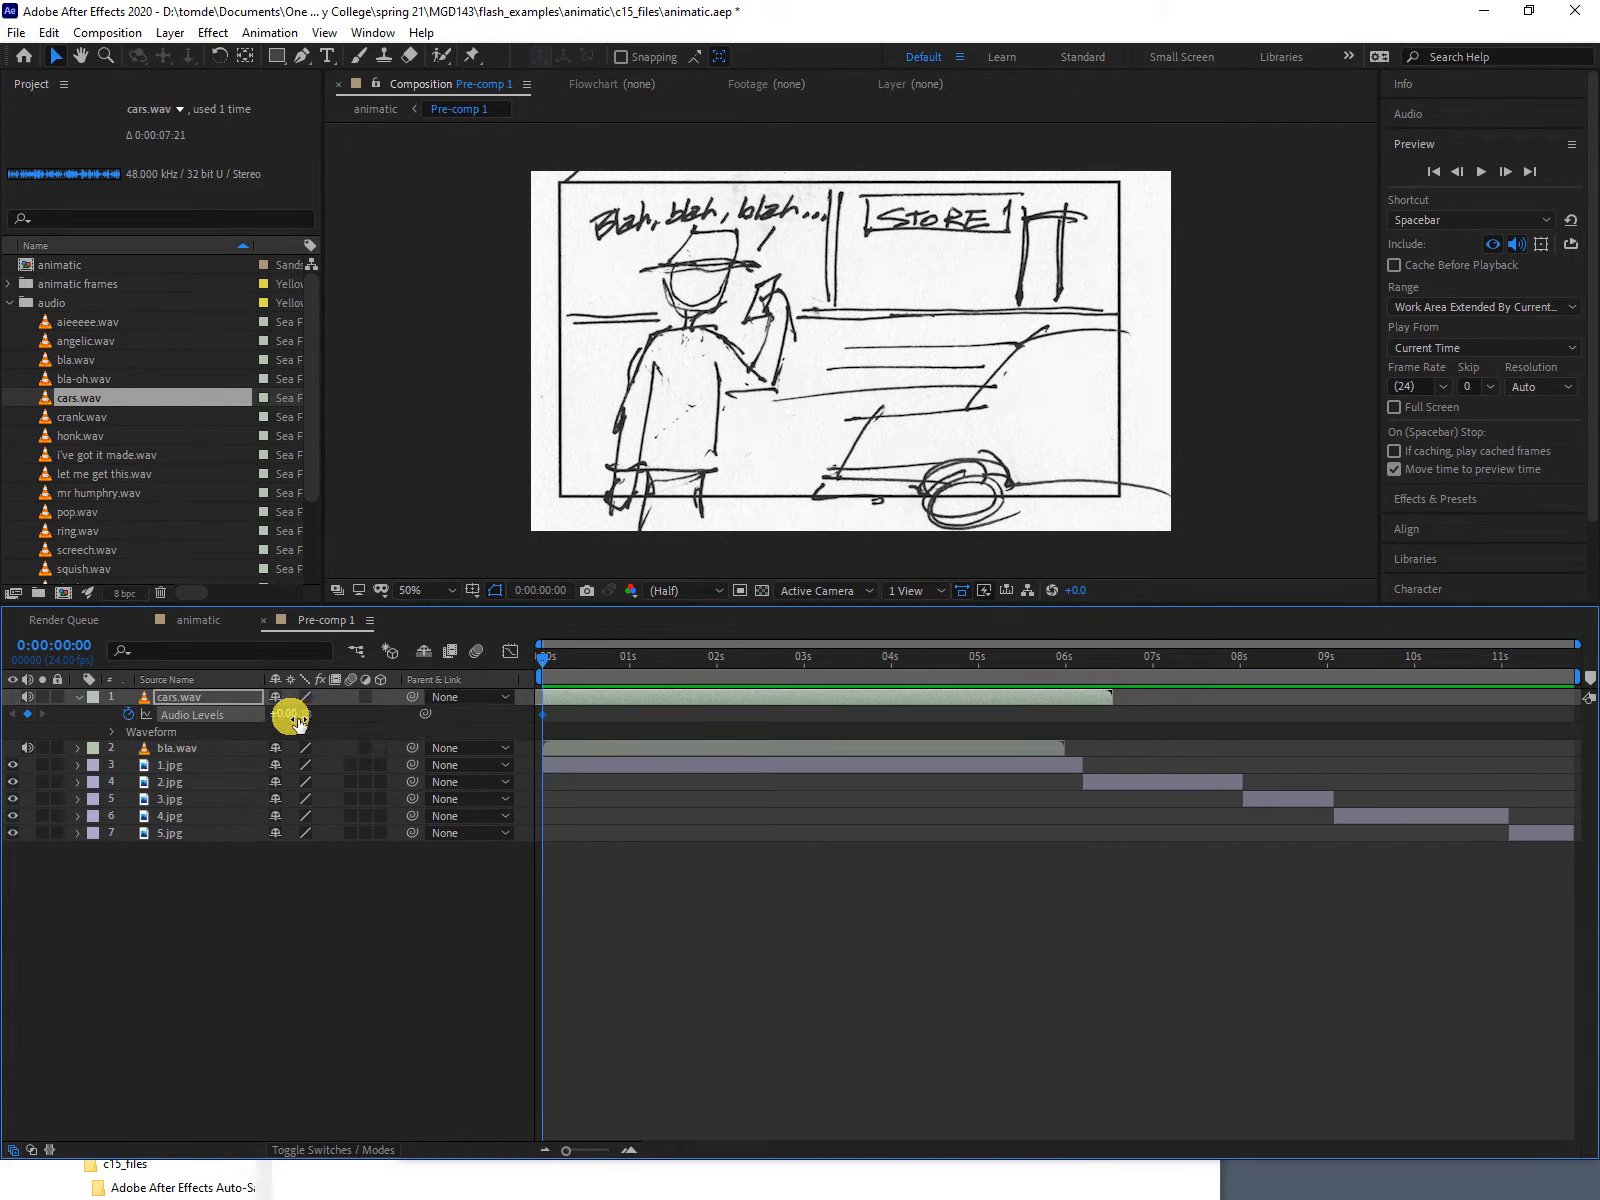
left_click_drag(297, 718, 283, 723)
key("space")
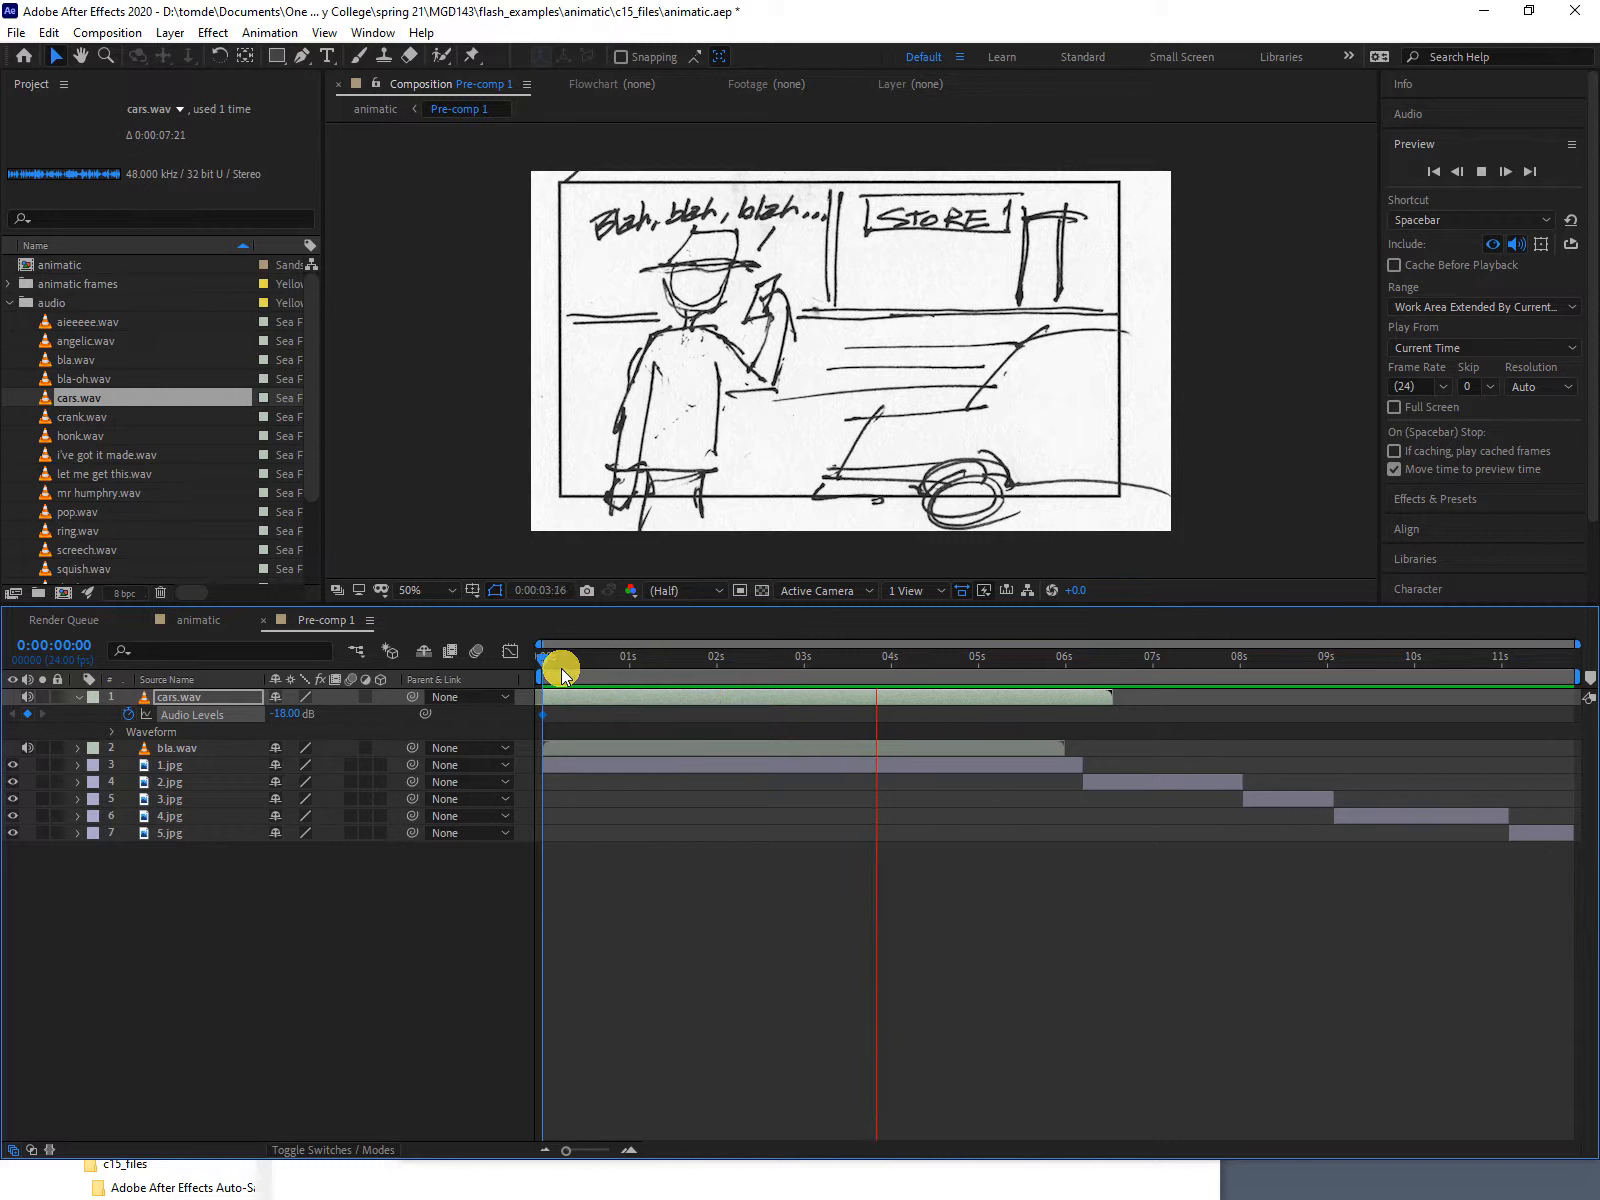
key("space")
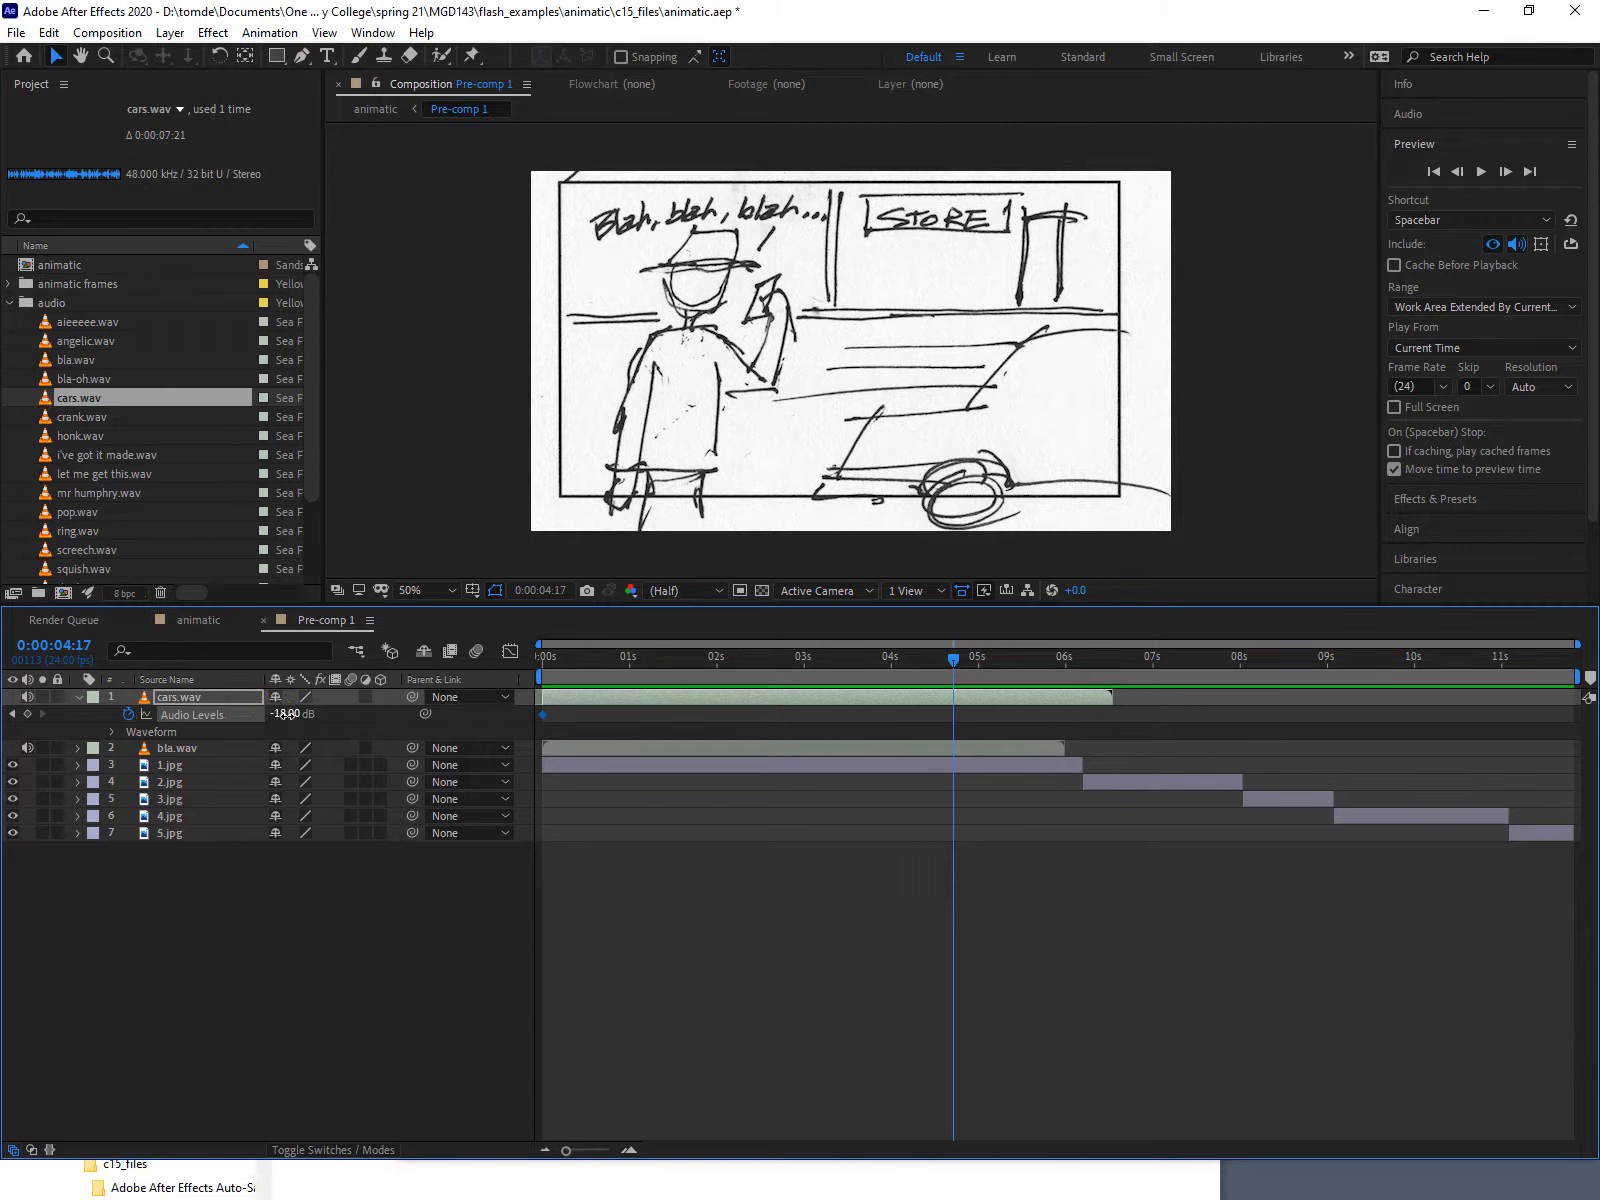
Raise the Audio Levels of cars.wav at 0:00:04:17 to add a second keyframe, and check the level at 0:00:02:06.
left_click_drag(278, 716, 310, 722)
left_click_drag(955, 660, 738, 651)
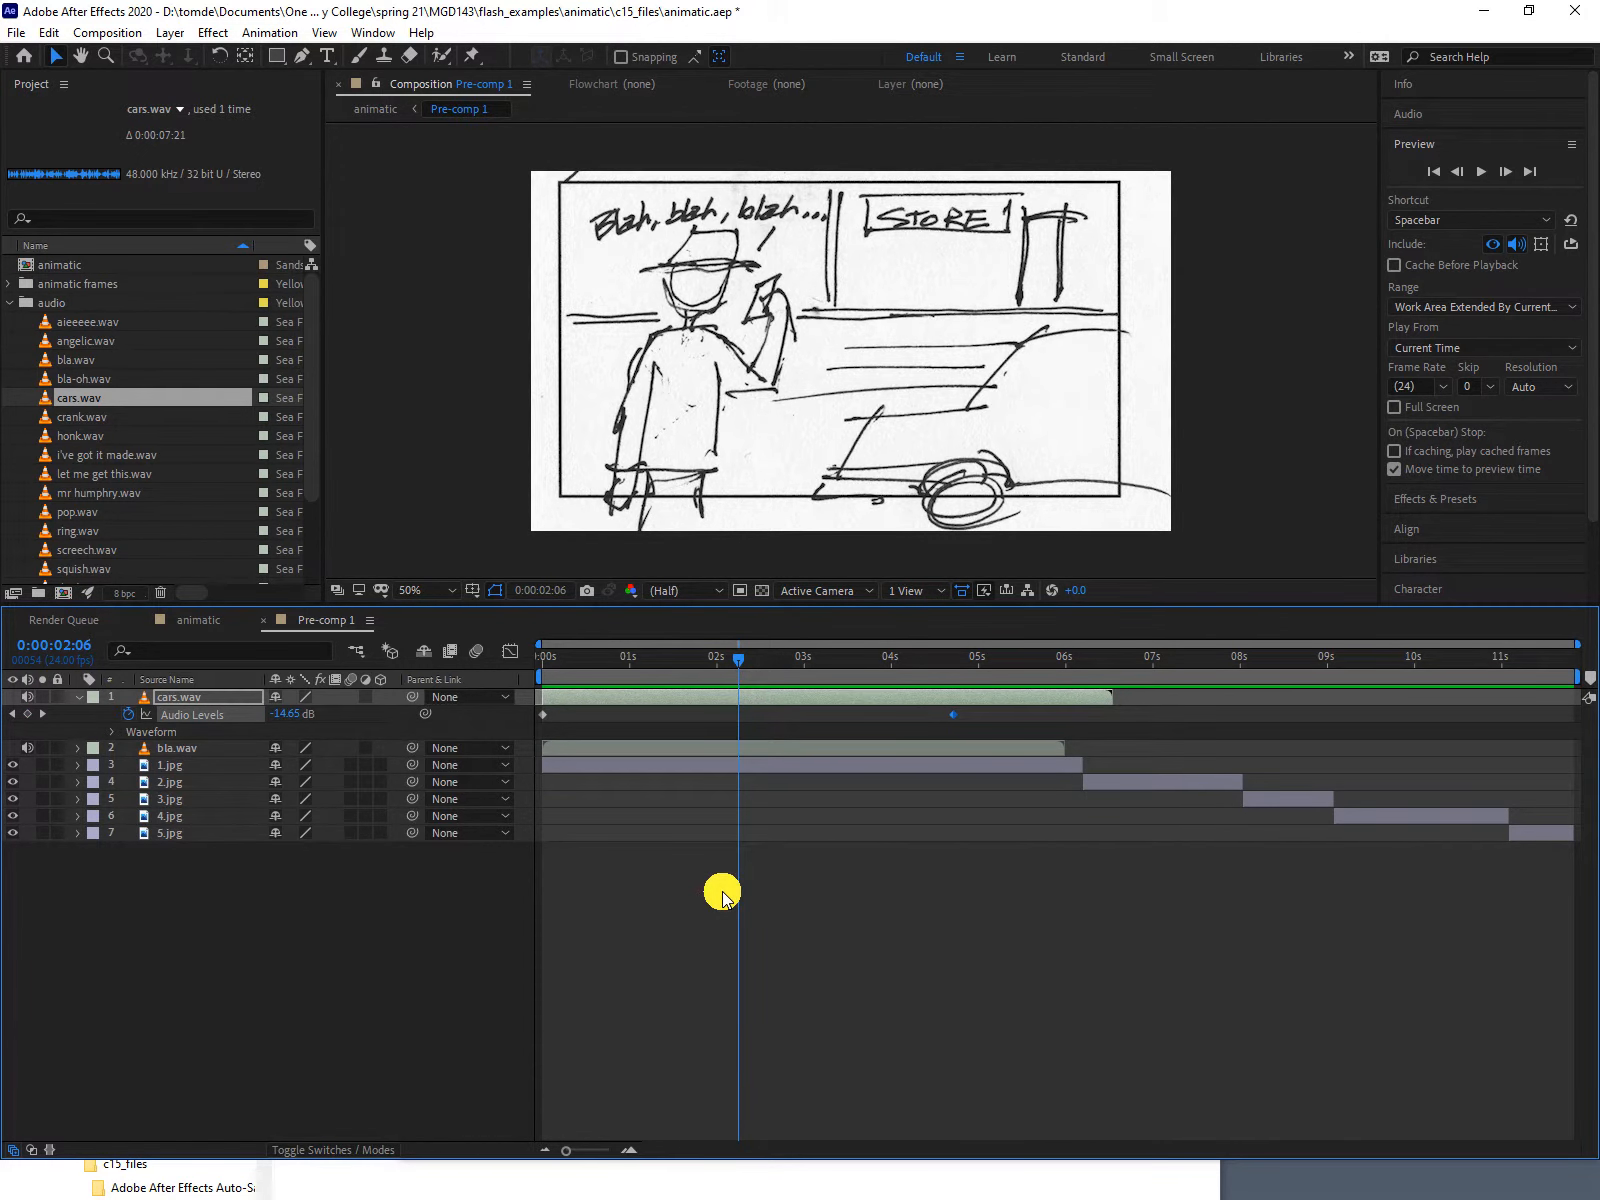
Collapse the cars.wav keyframes and try to extend the end of the layer to 0:00:07:09.
key("u")
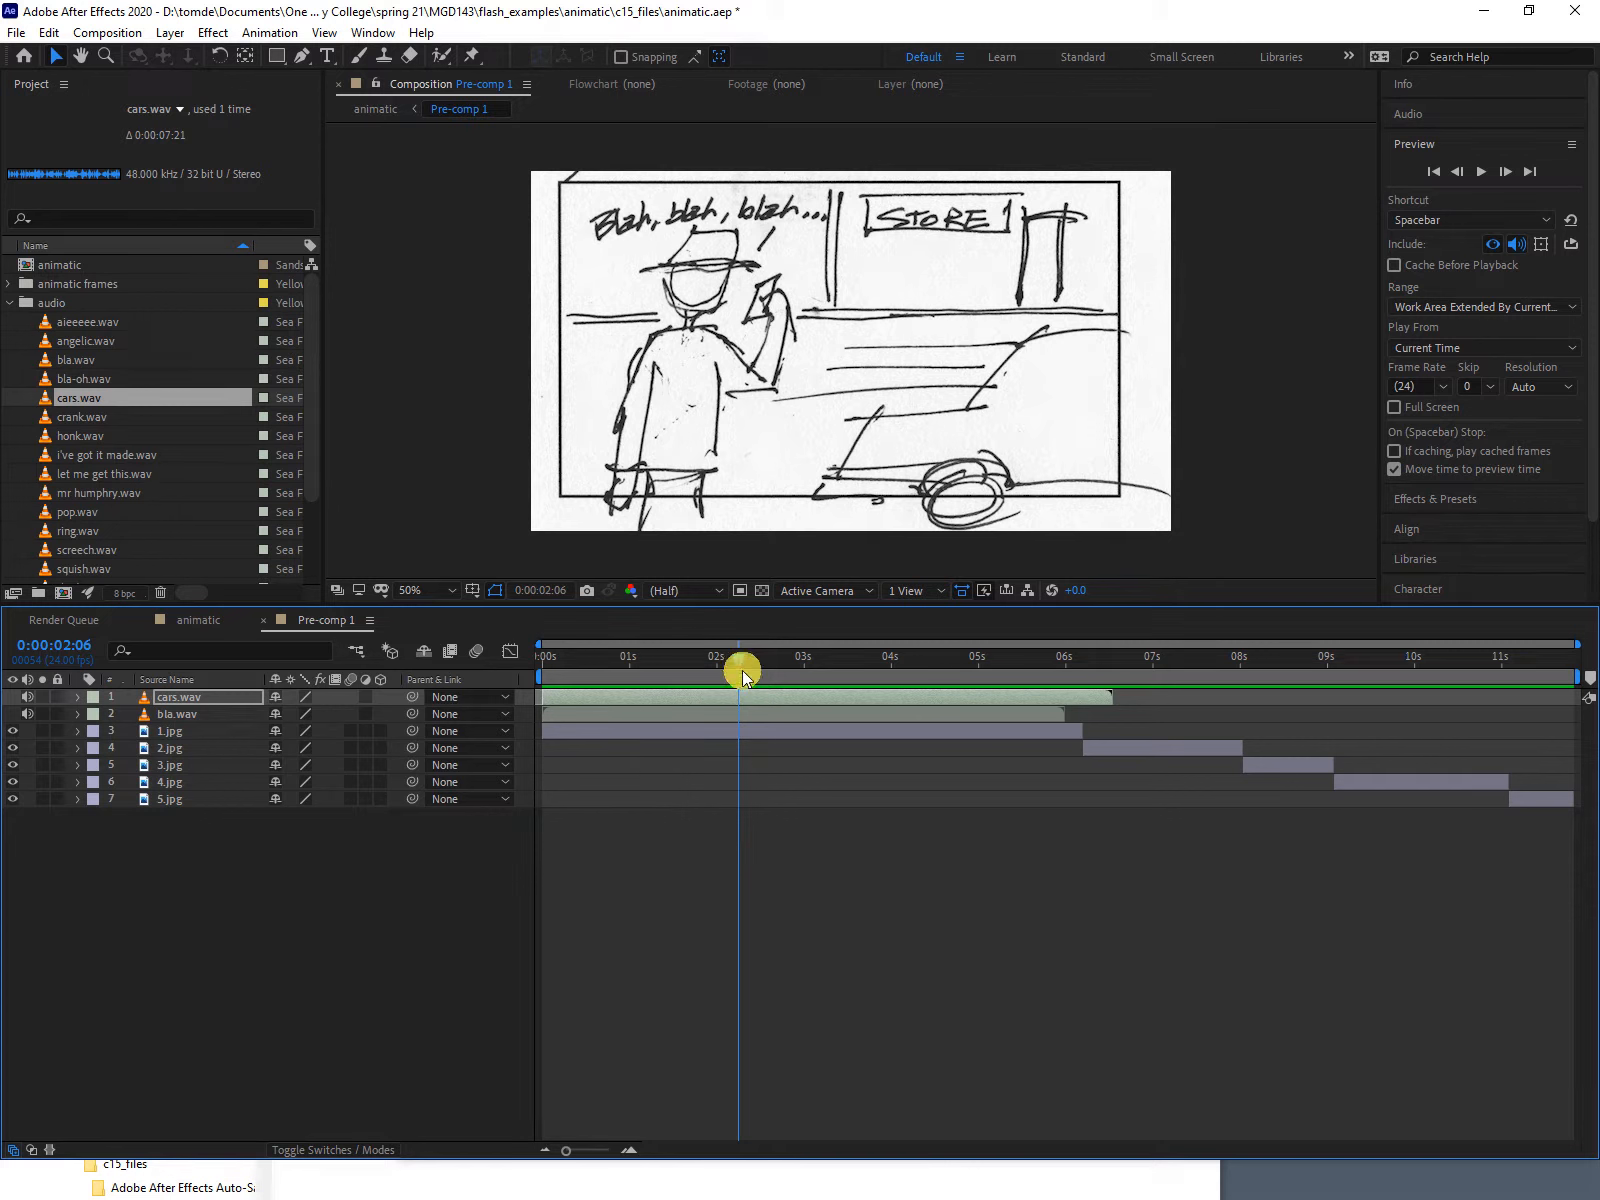
left_click_drag(738, 663, 1184, 686)
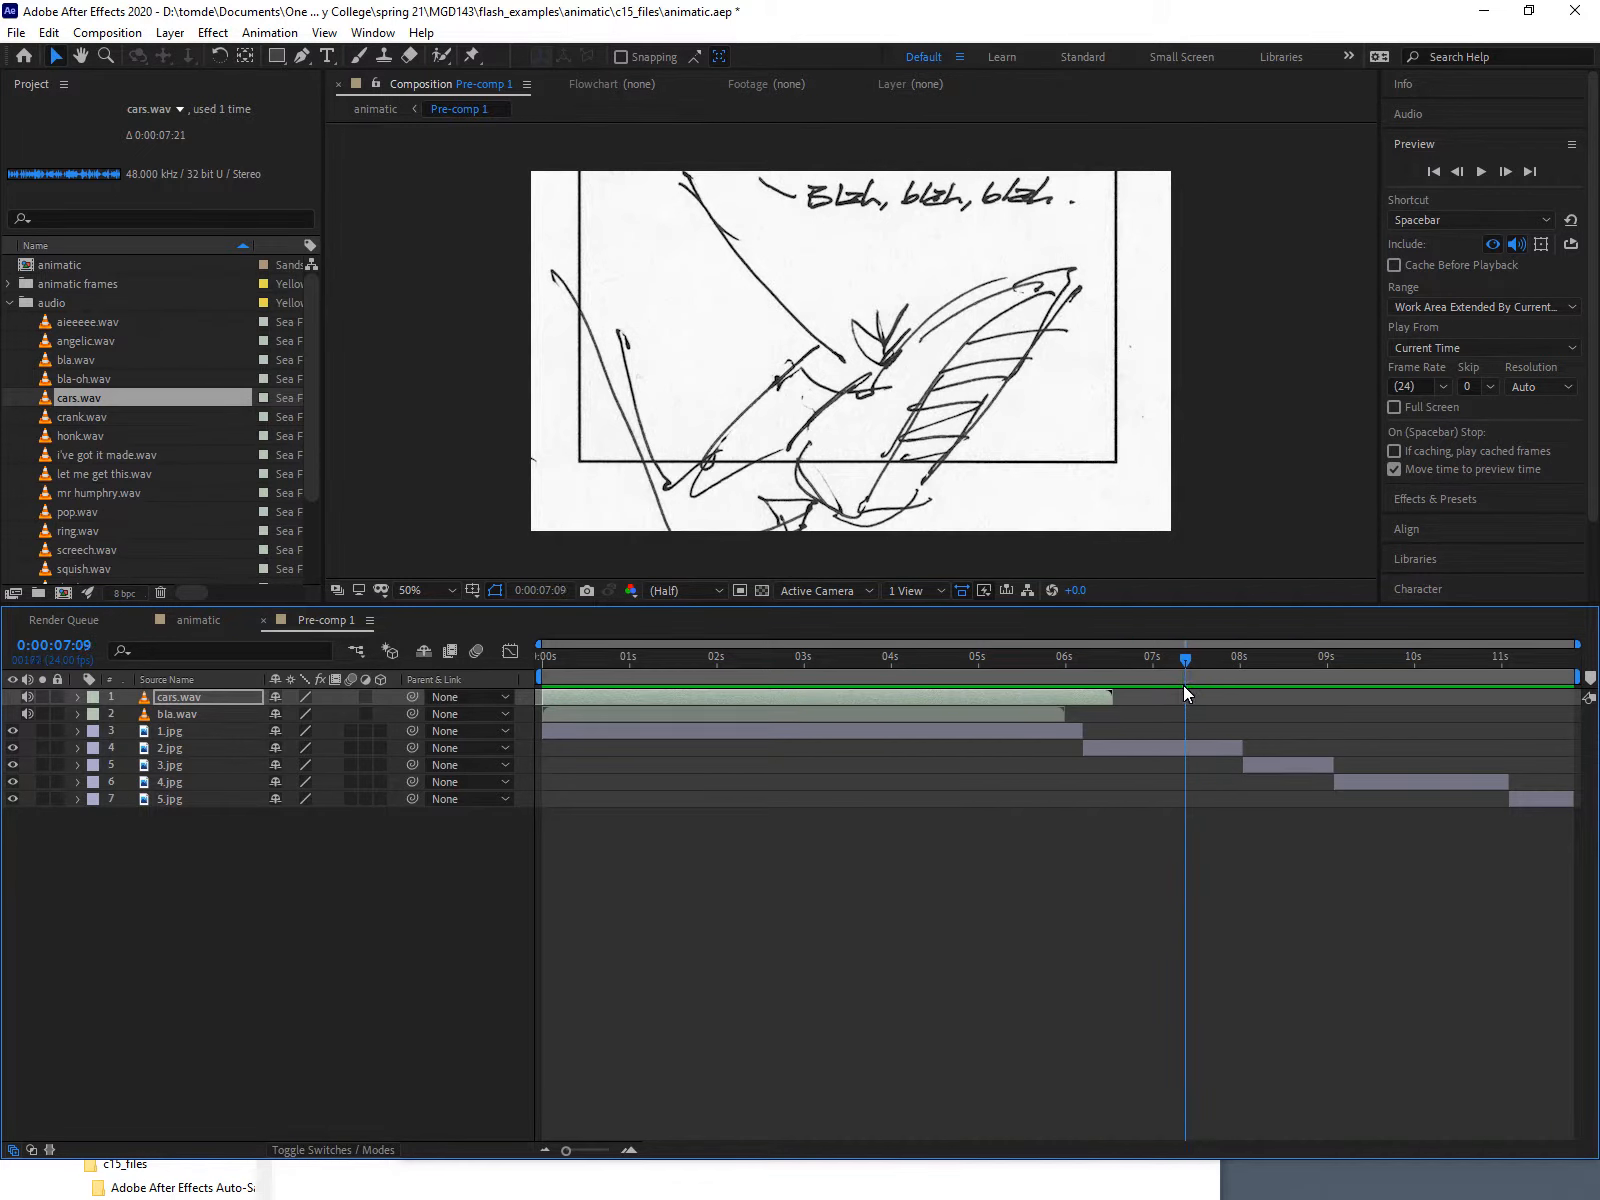
left_click(921, 692)
left_click(1120, 697)
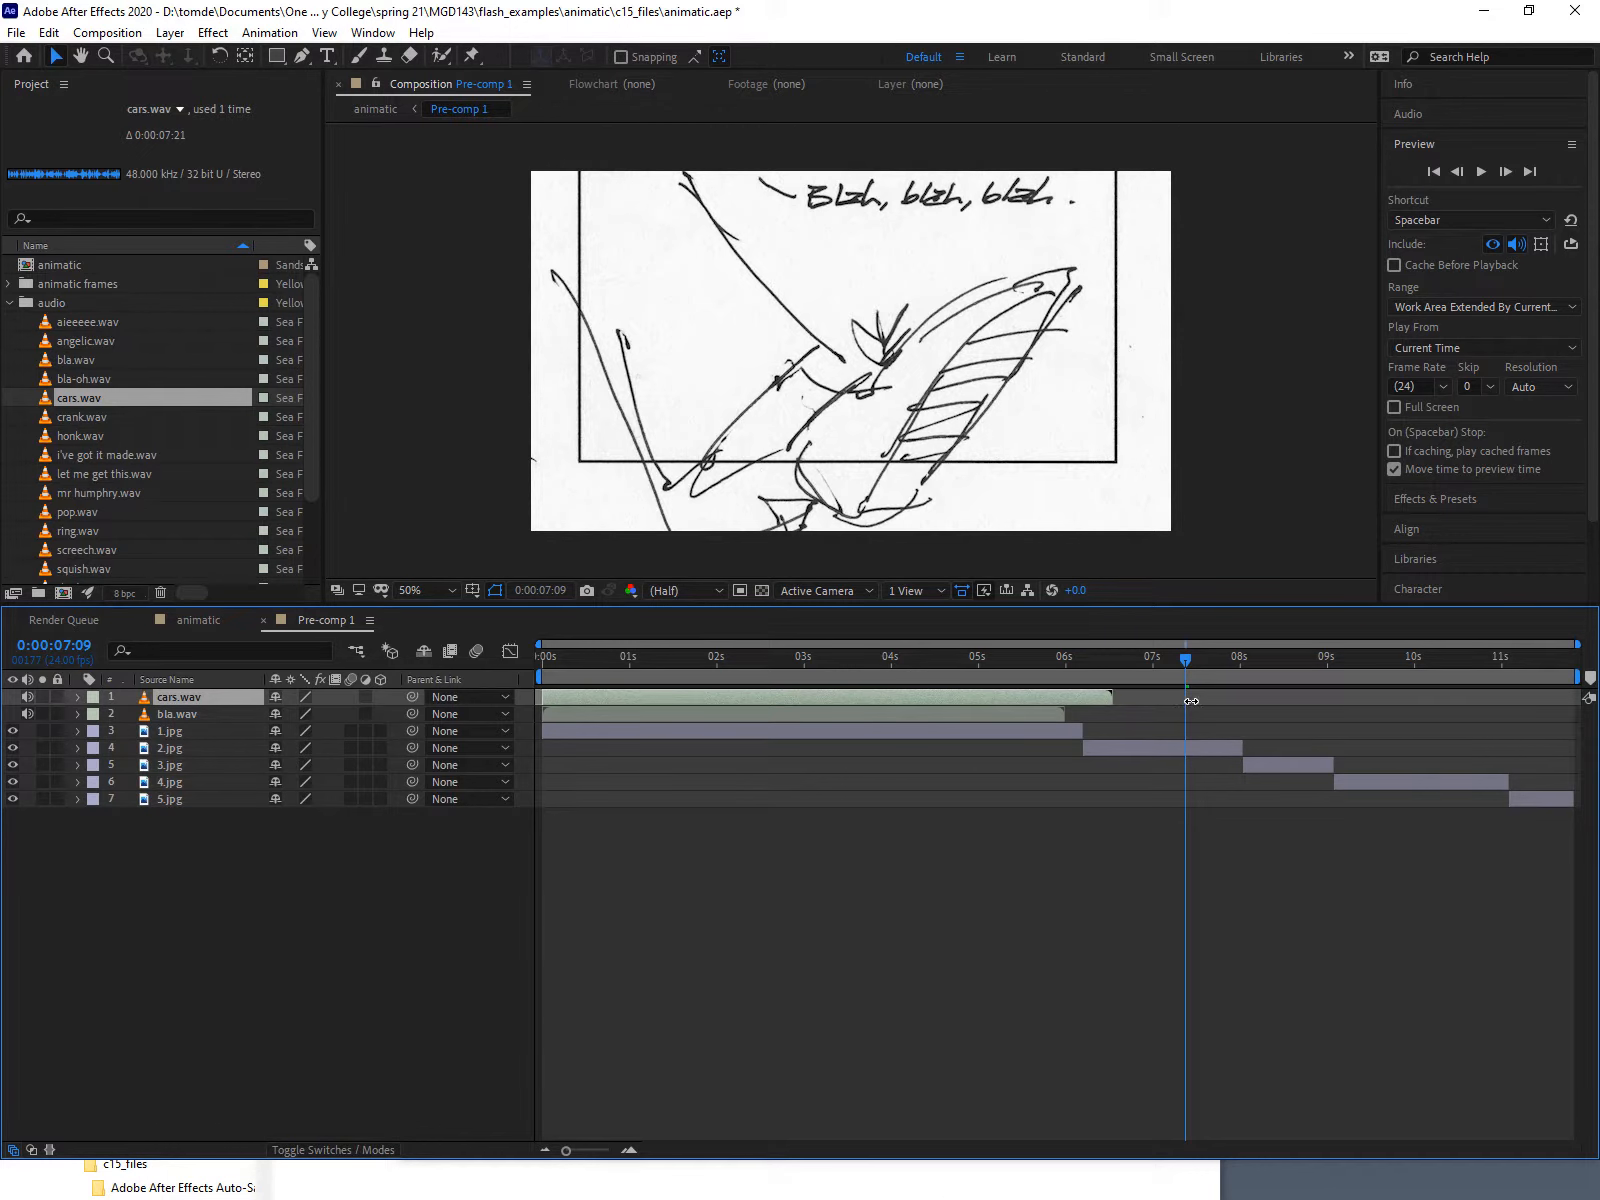
left_click_drag(1191, 701, 1185, 699)
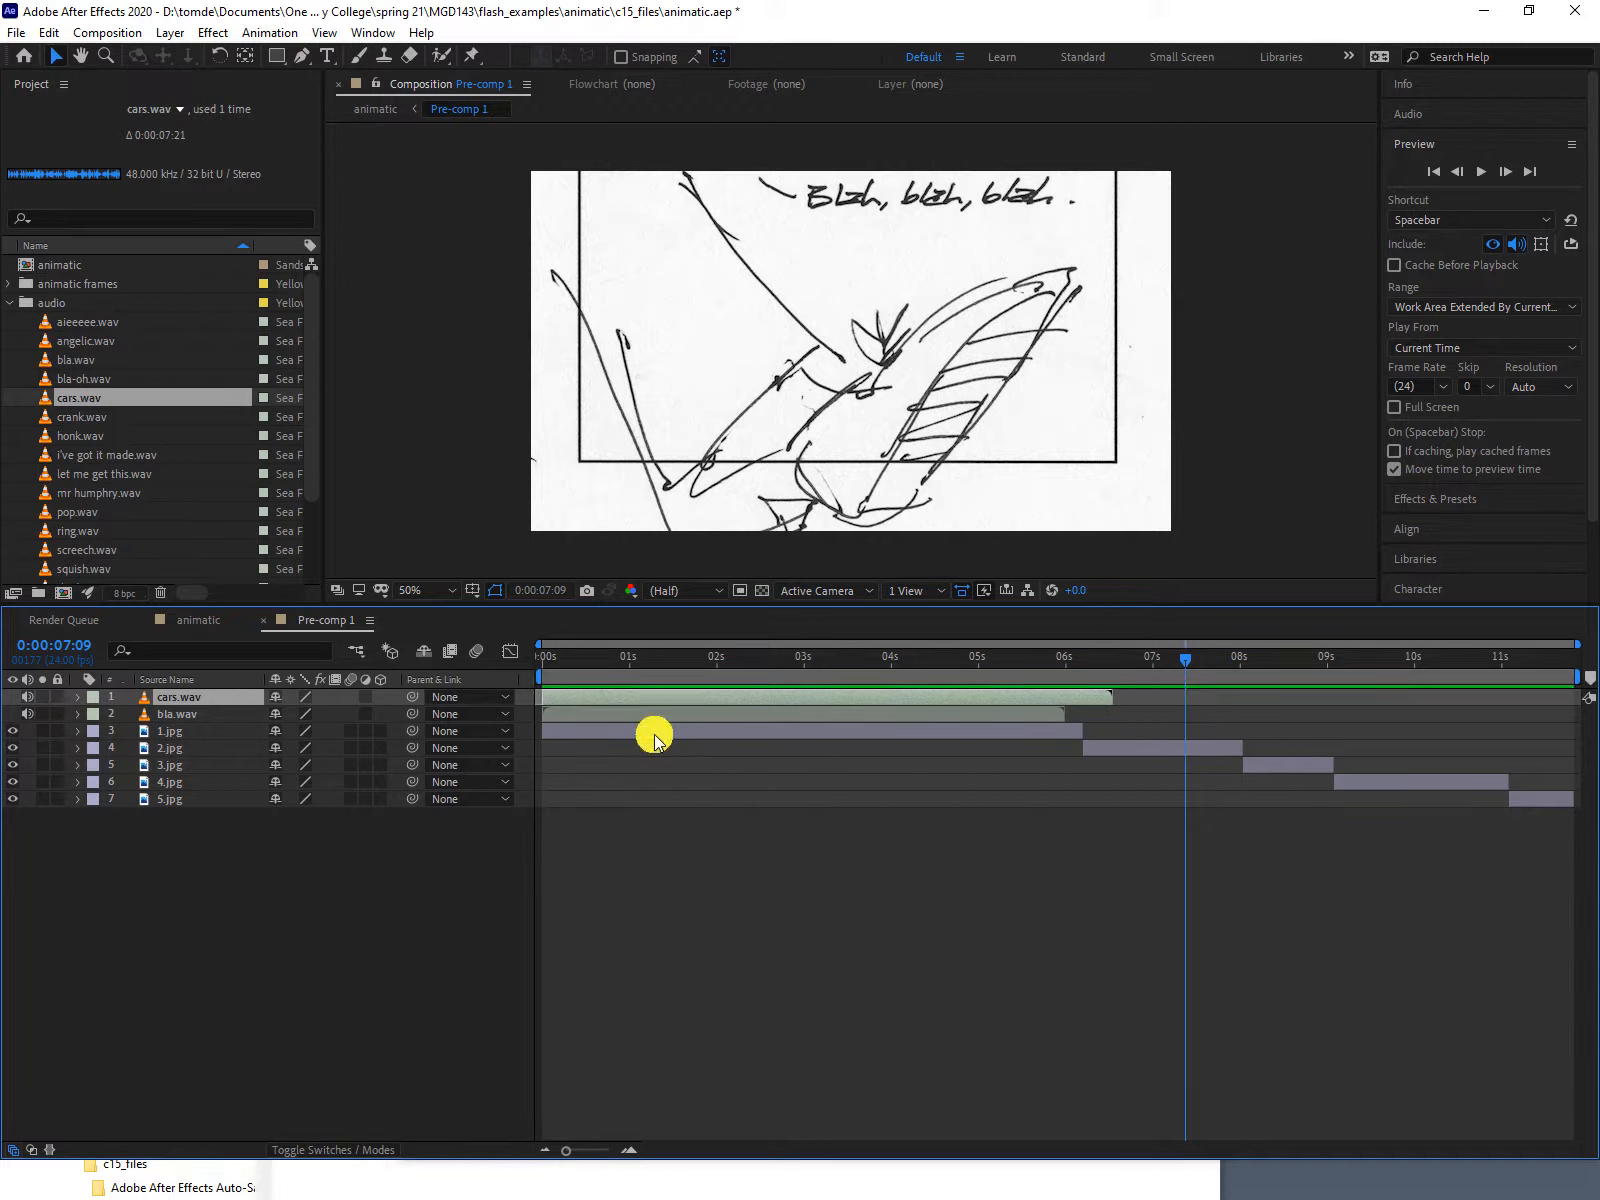
Copy and paste the cars.wav layer, and slide the copy so its audible part begins where the original ends.
right_click(145, 706)
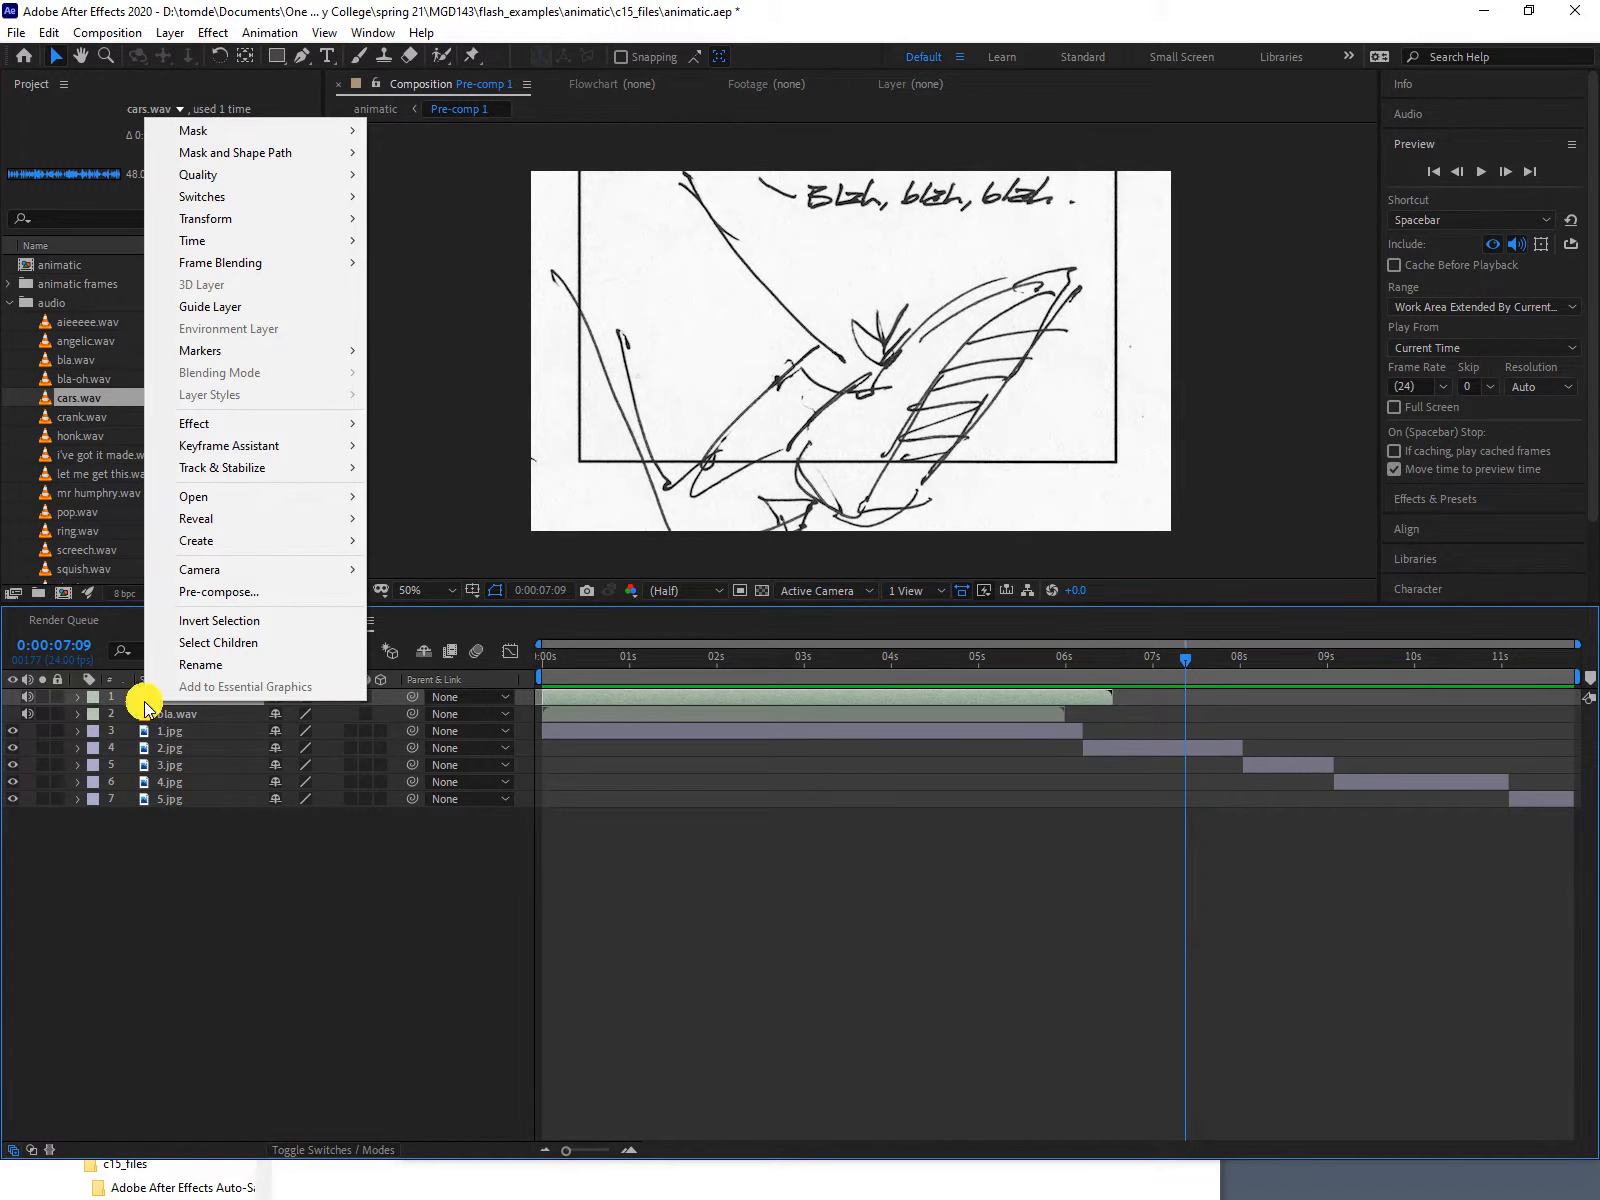
left_click(48, 32)
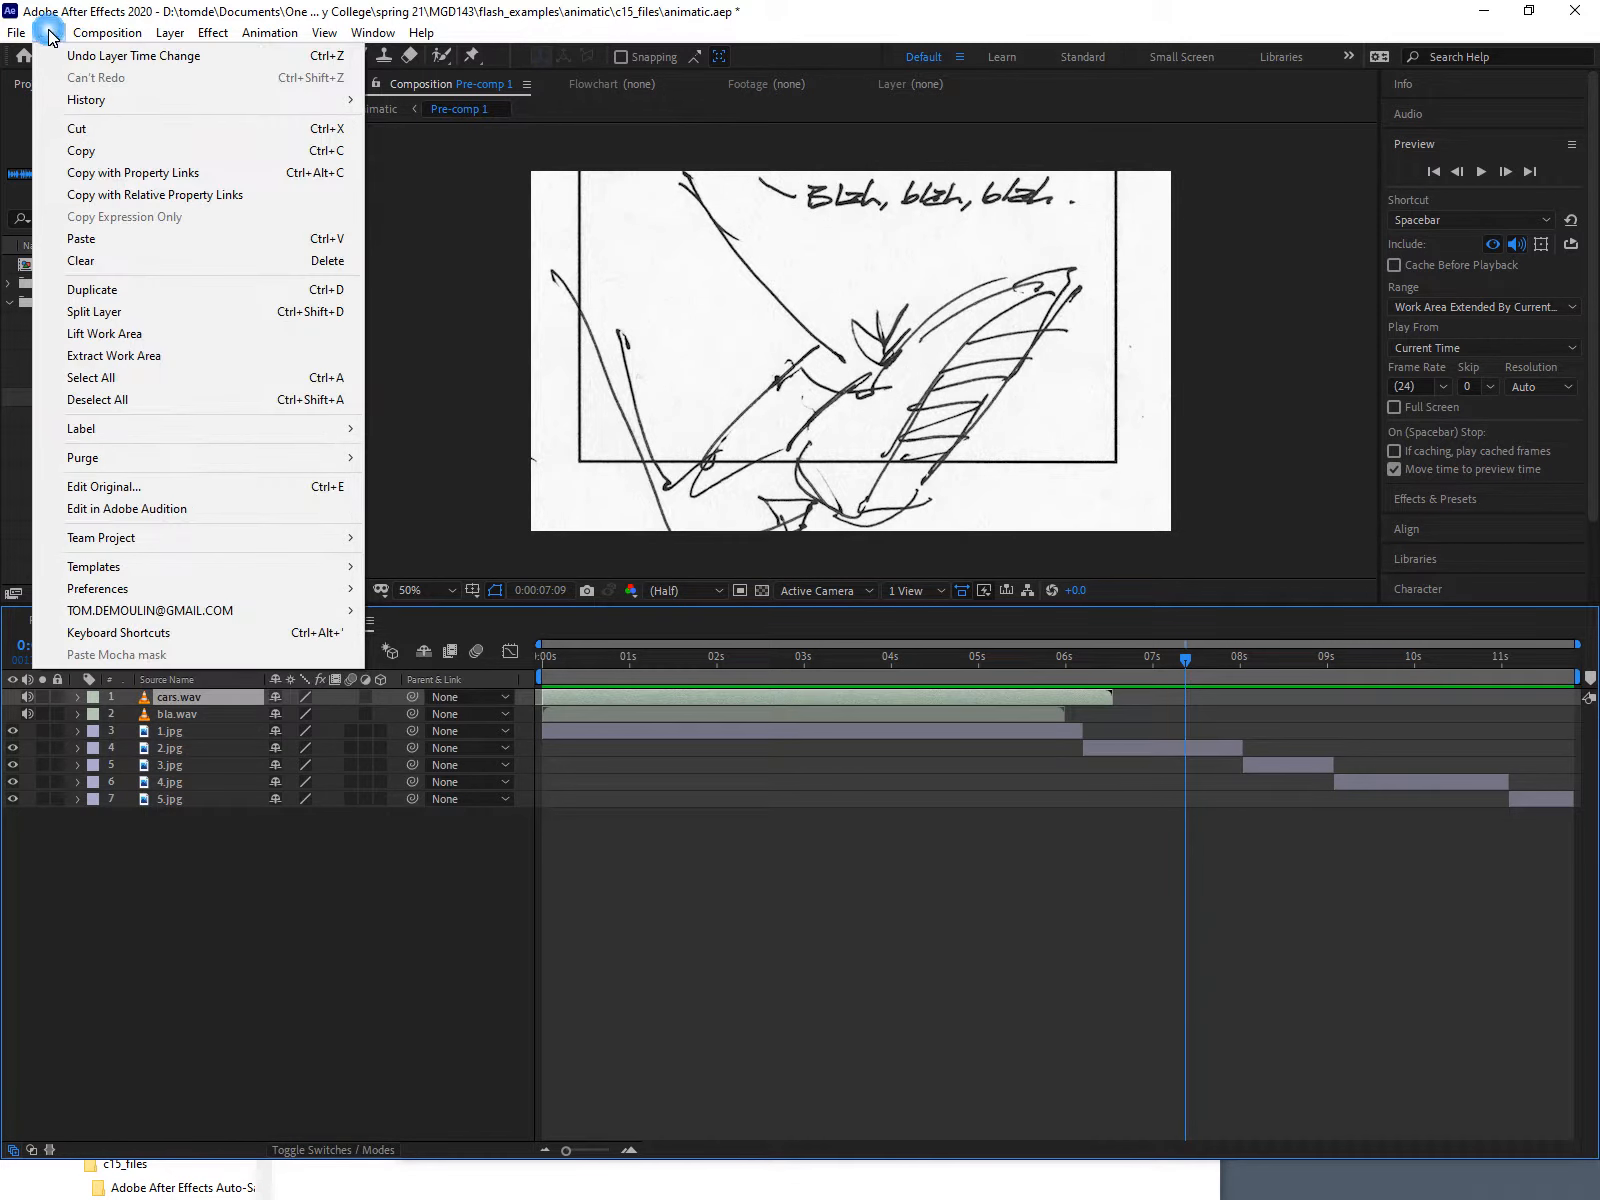
left_click(82, 150)
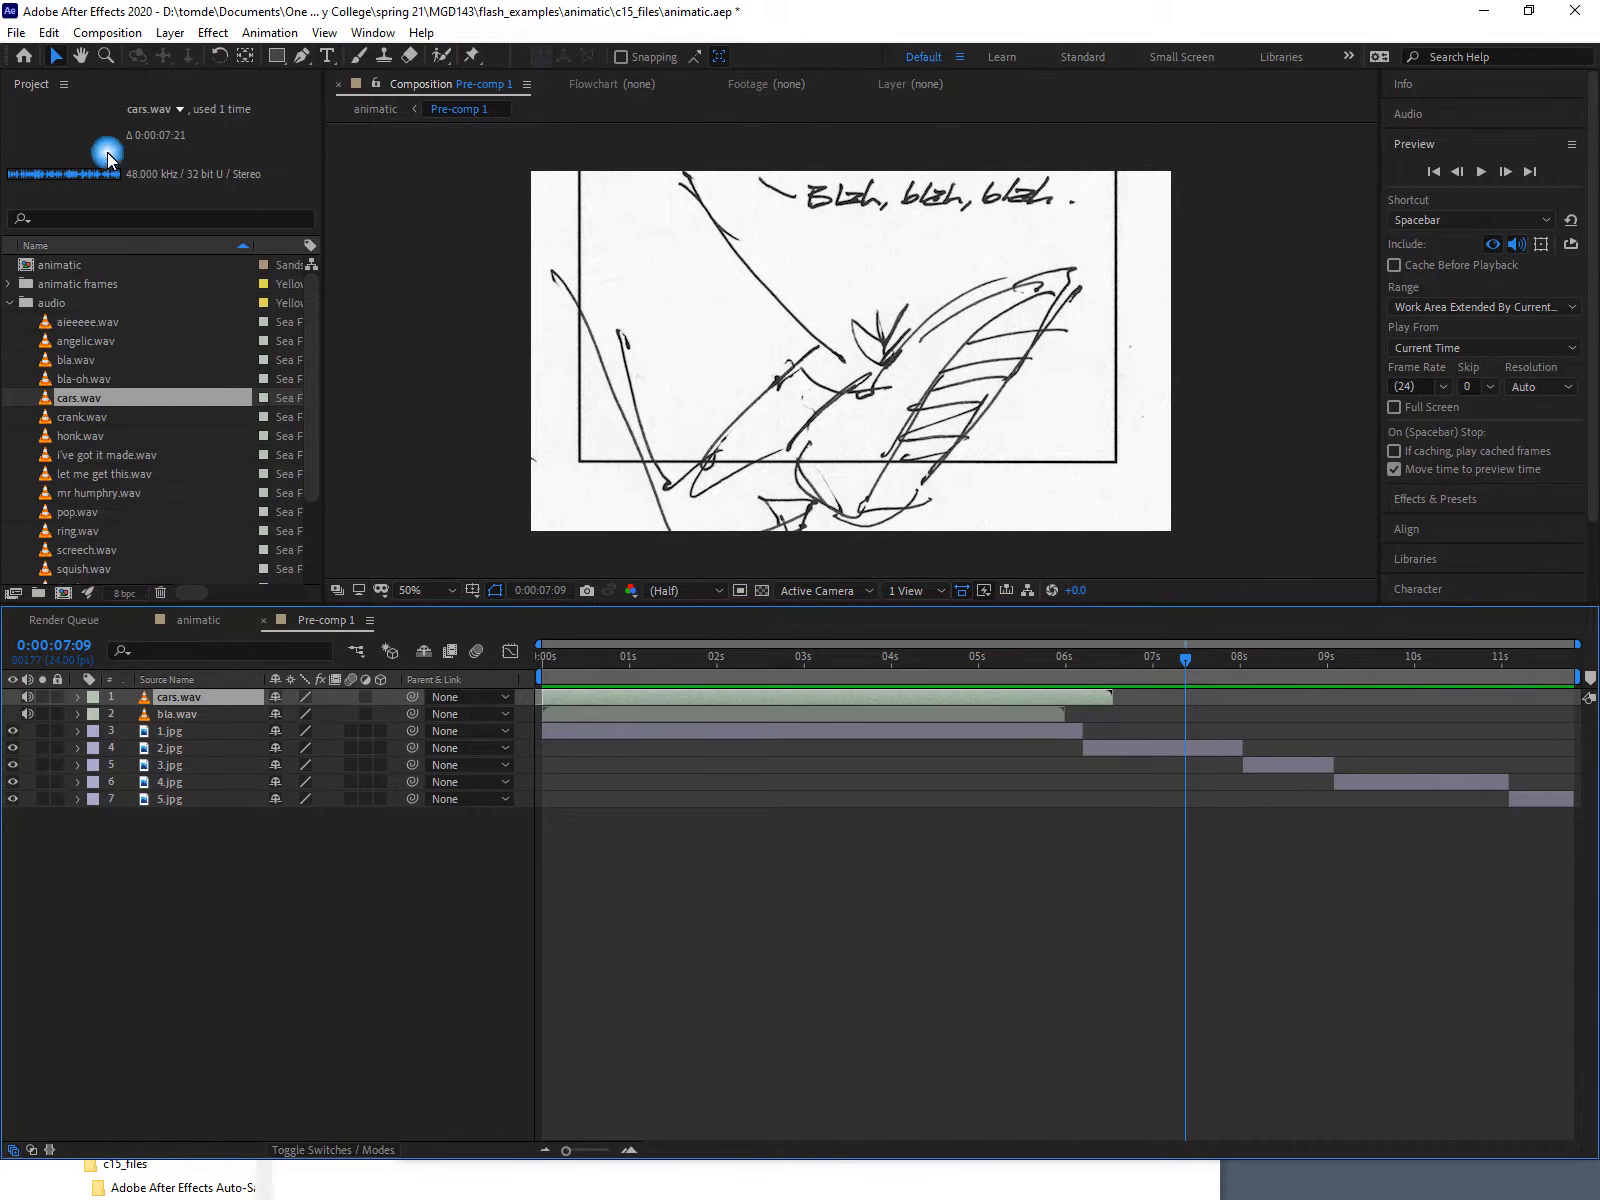
left_click(48, 32)
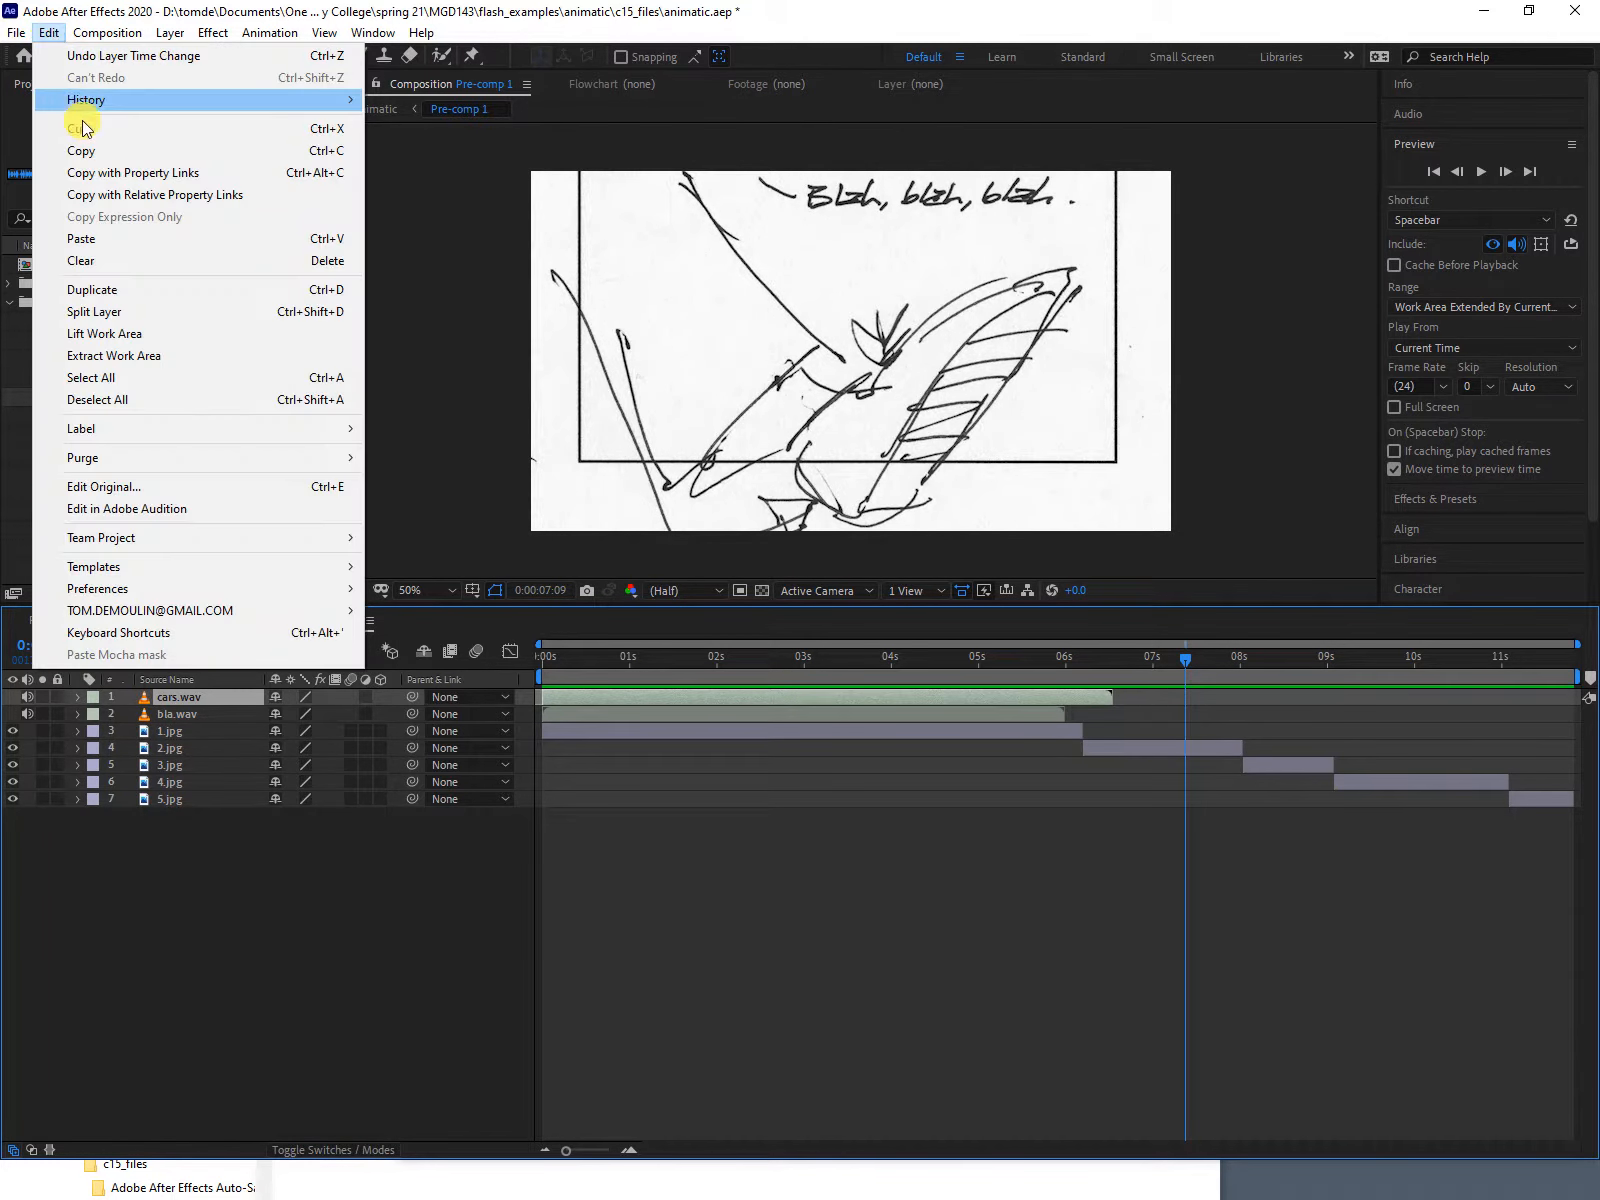
left_click(95, 238)
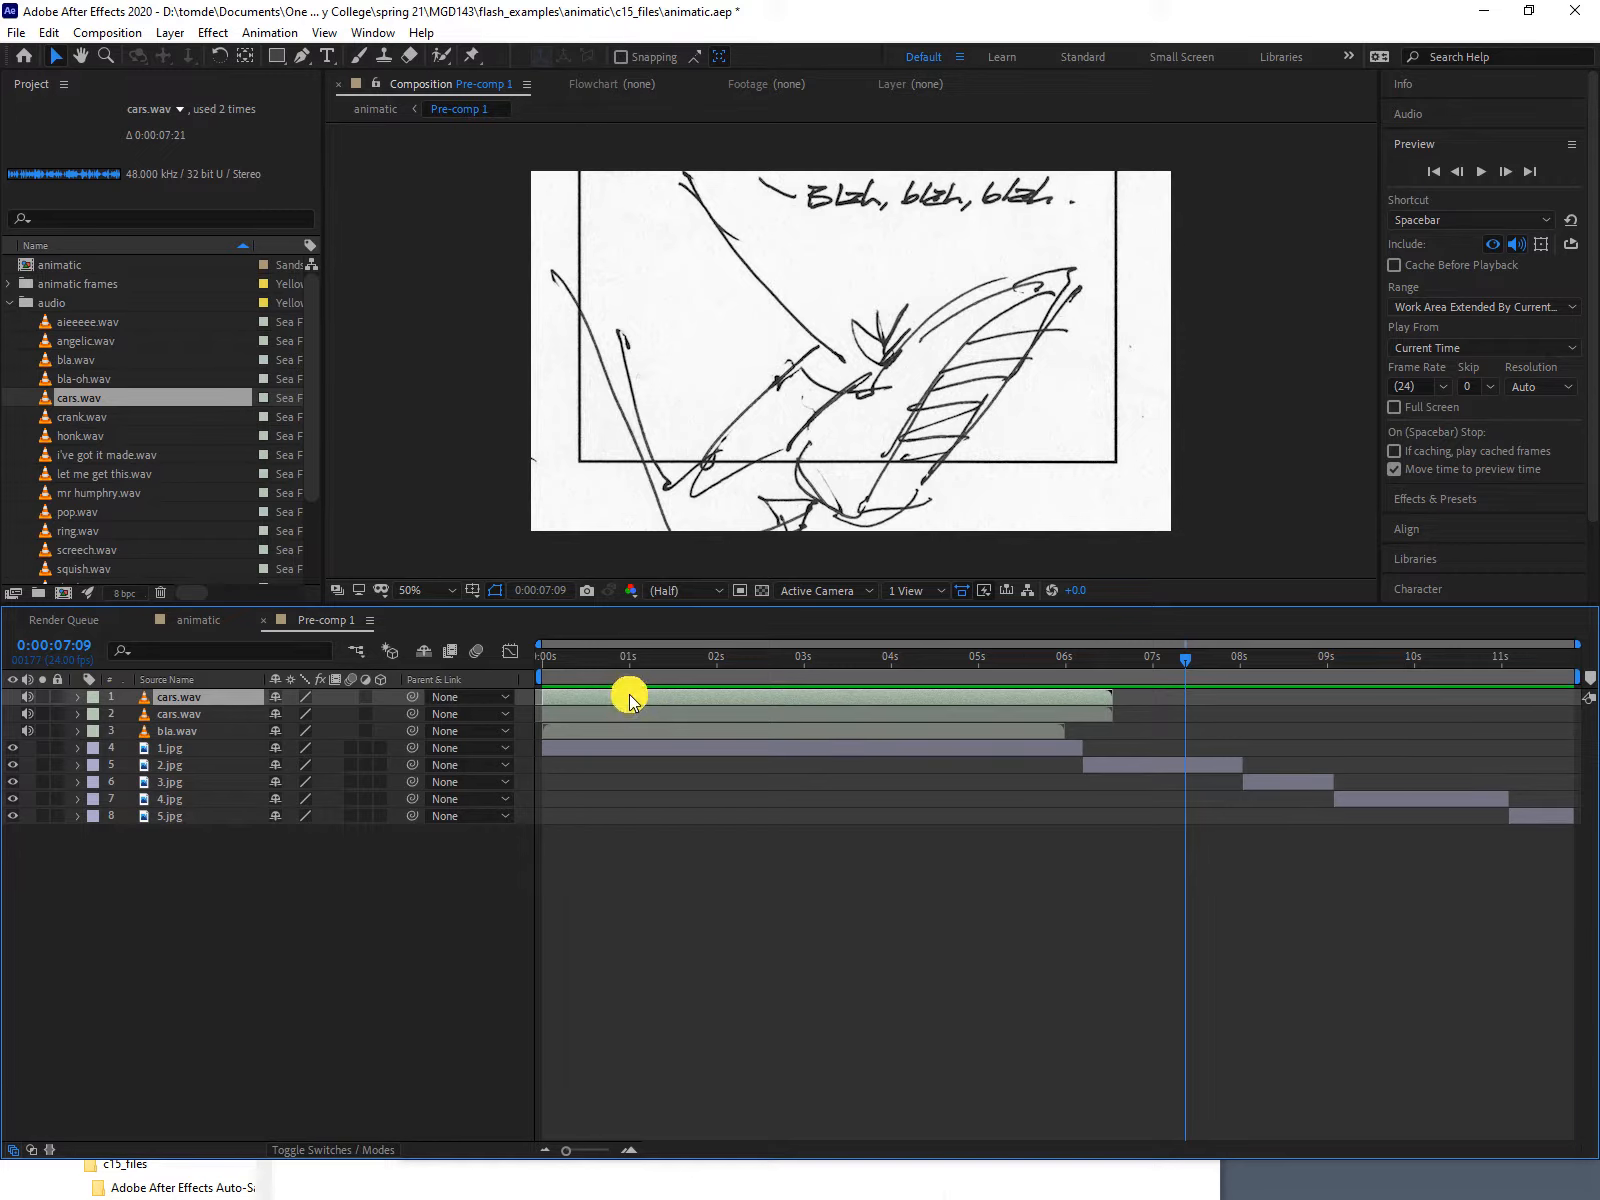
left_click_drag(629, 697, 1198, 696)
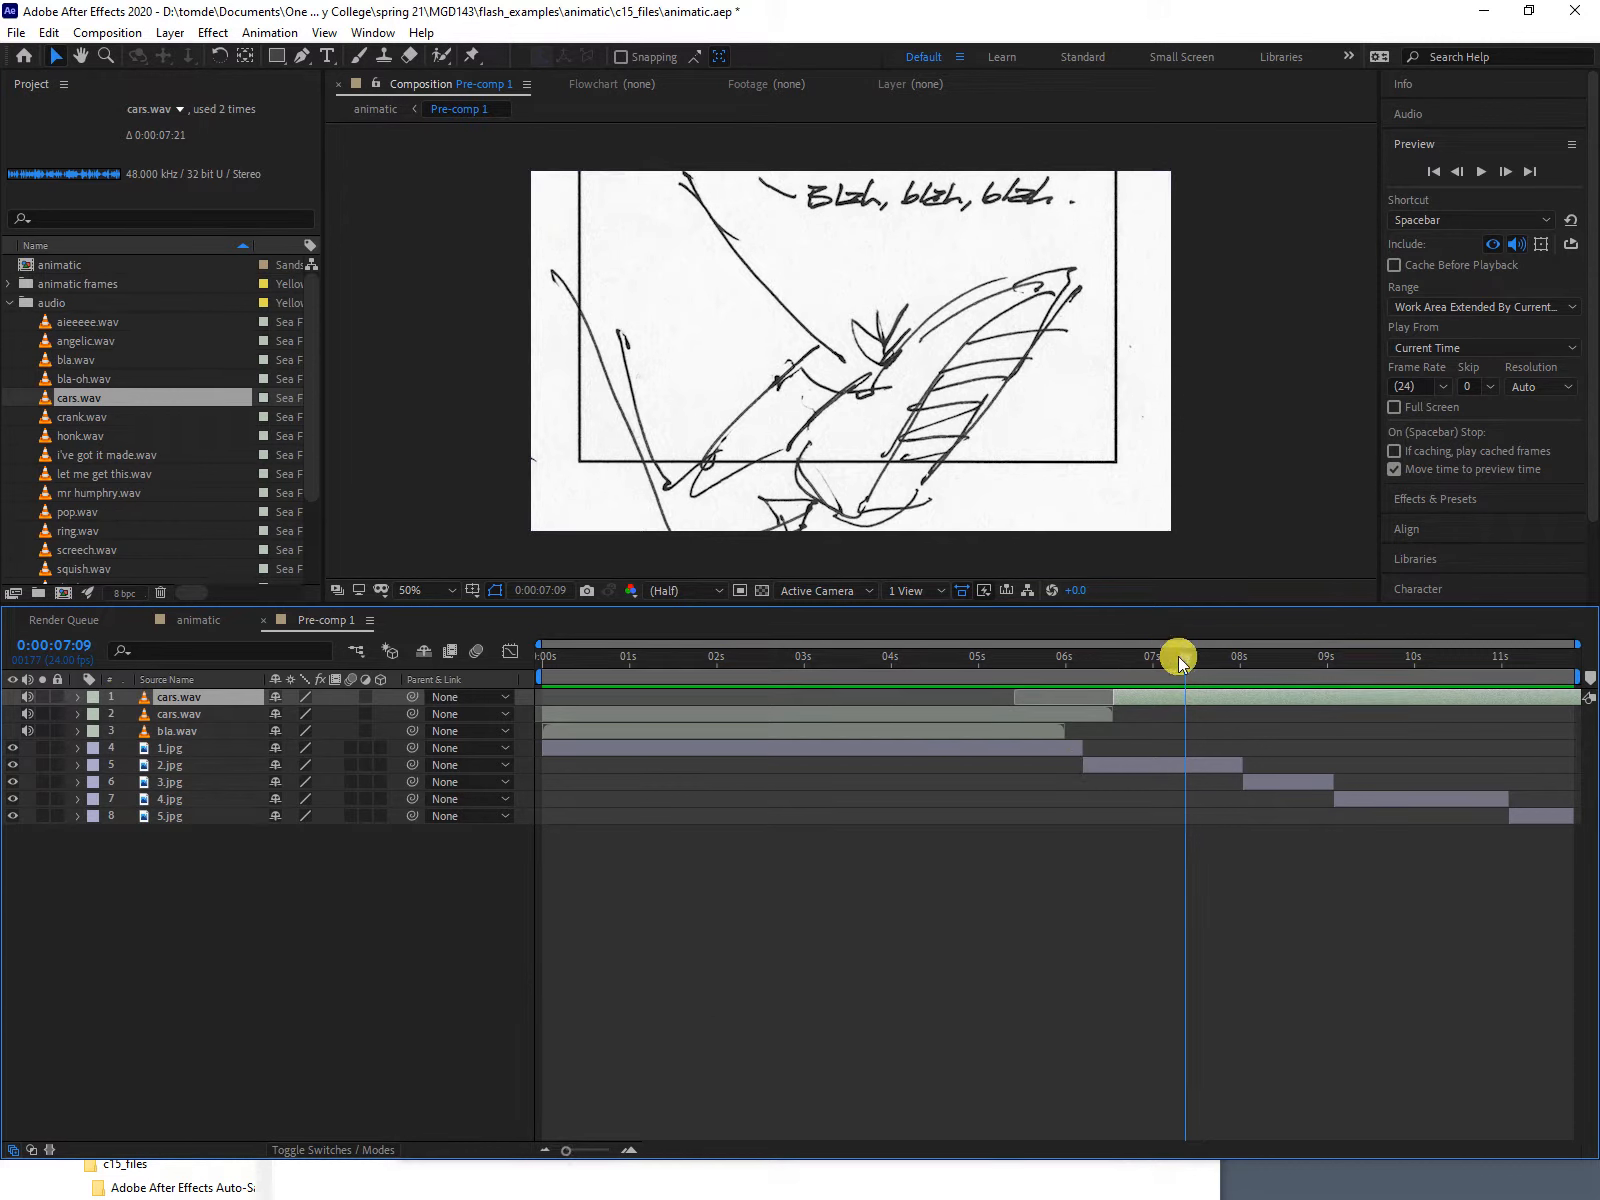
Scrub through the remaining frames and trim the end of the copied cars.wav layer at 0:00:07:16.
left_click_drag(1192, 658, 1570, 658)
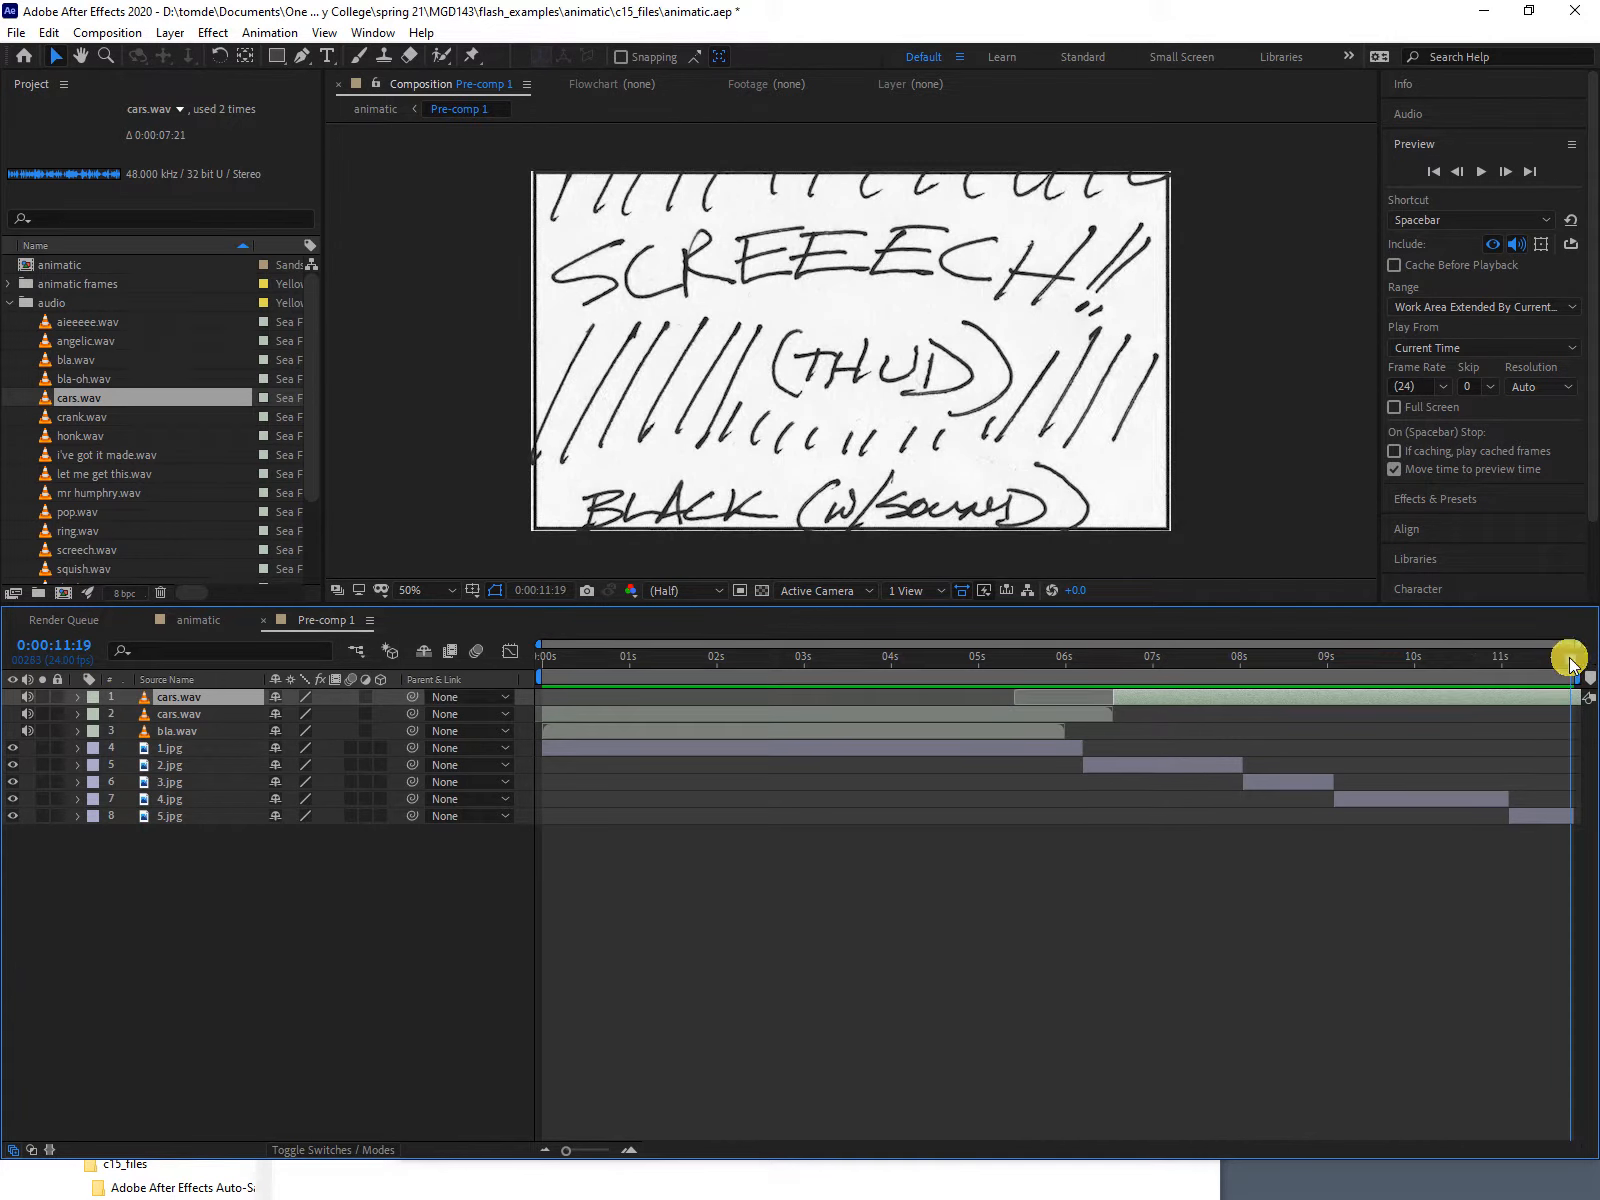
mouse_move(1571, 661)
left_mouse_down()
mouse_move(1487, 672)
mouse_move(1258, 636)
mouse_move(1132, 638)
mouse_move(1279, 642)
mouse_move(1108, 636)
mouse_move(1250, 642)
mouse_move(1200, 649)
mouse_move(1215, 656)
left_mouse_up()
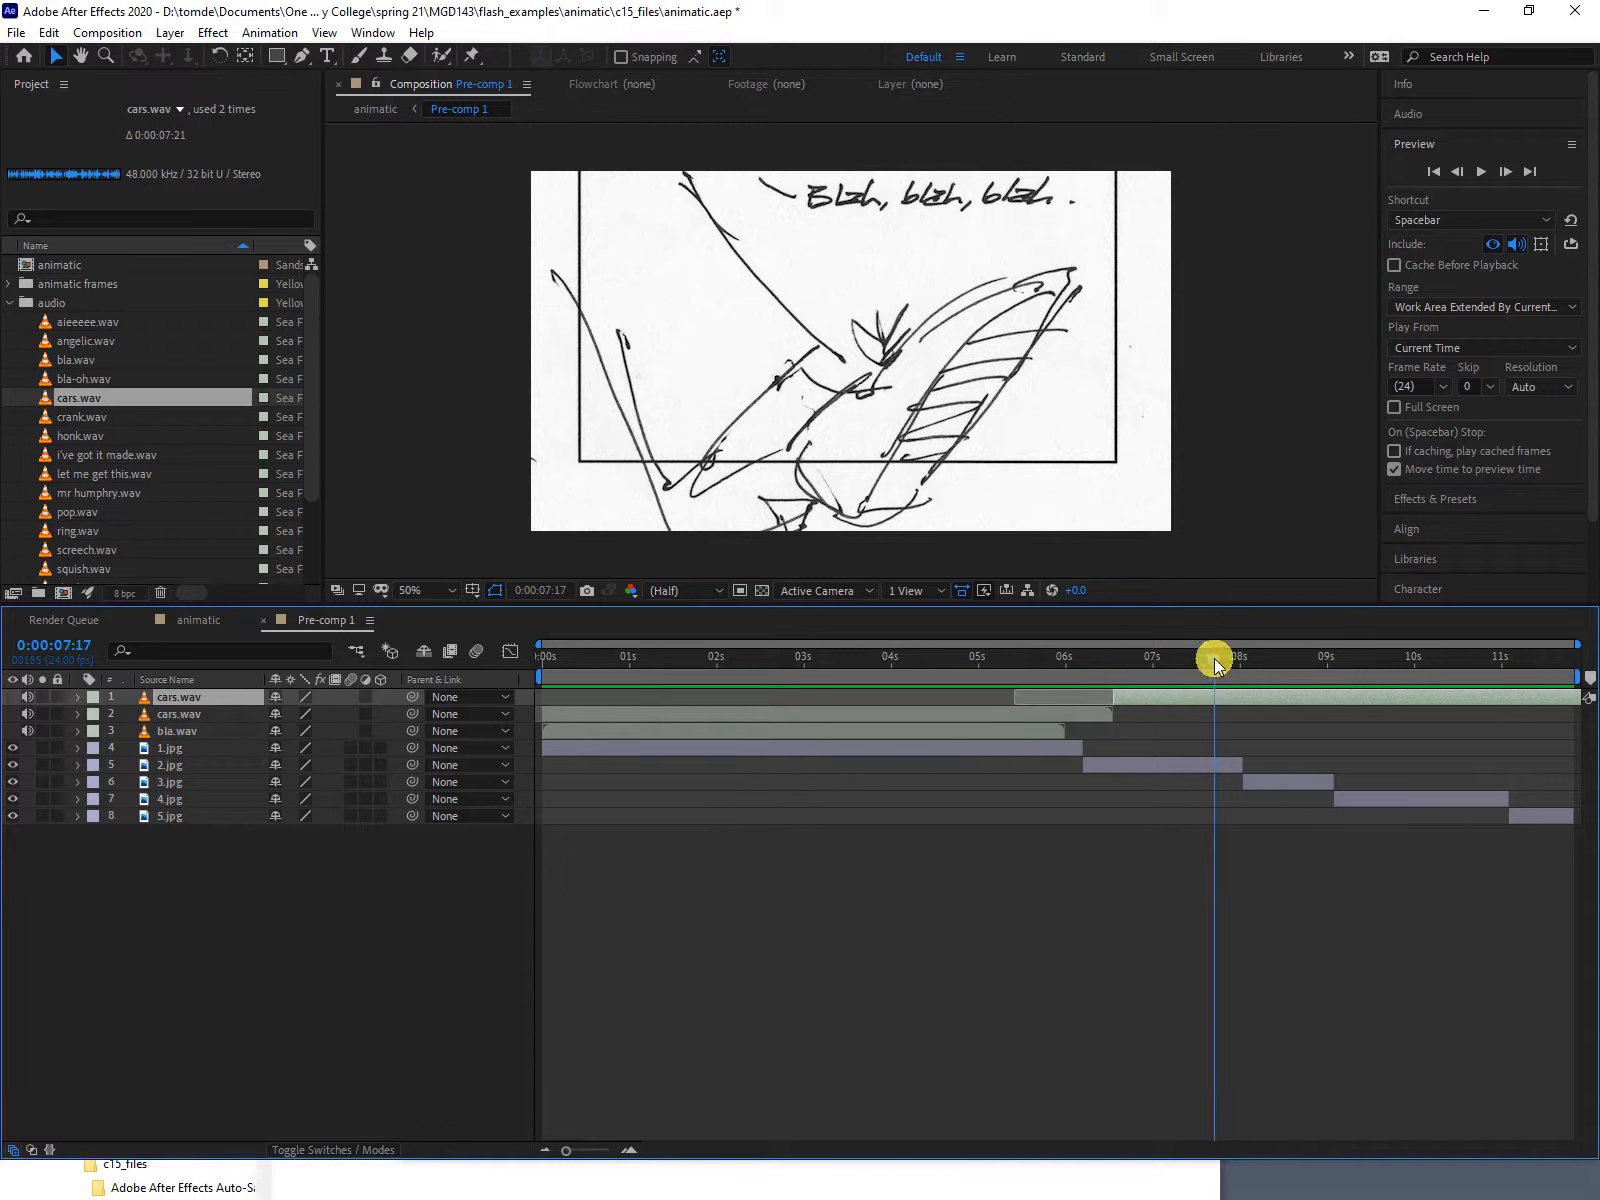
left_click_drag(1210, 664, 1206, 662)
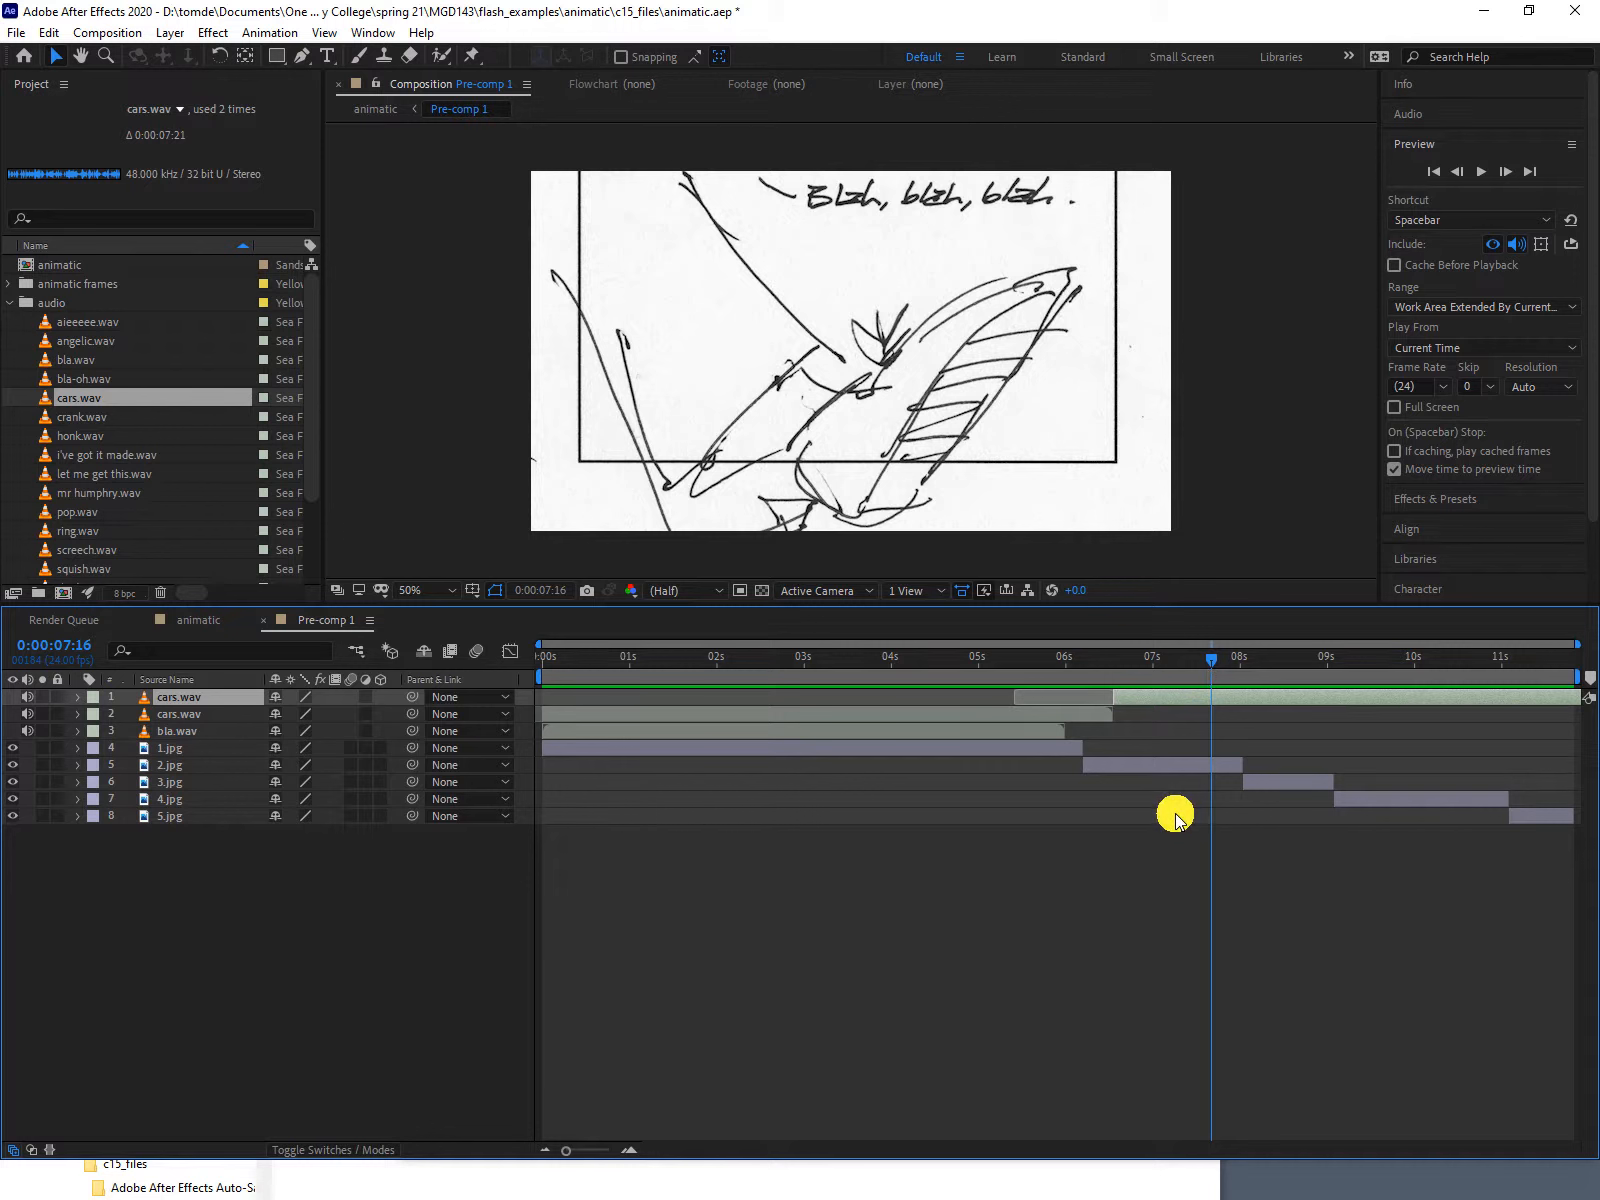
key("alt+bracketright")
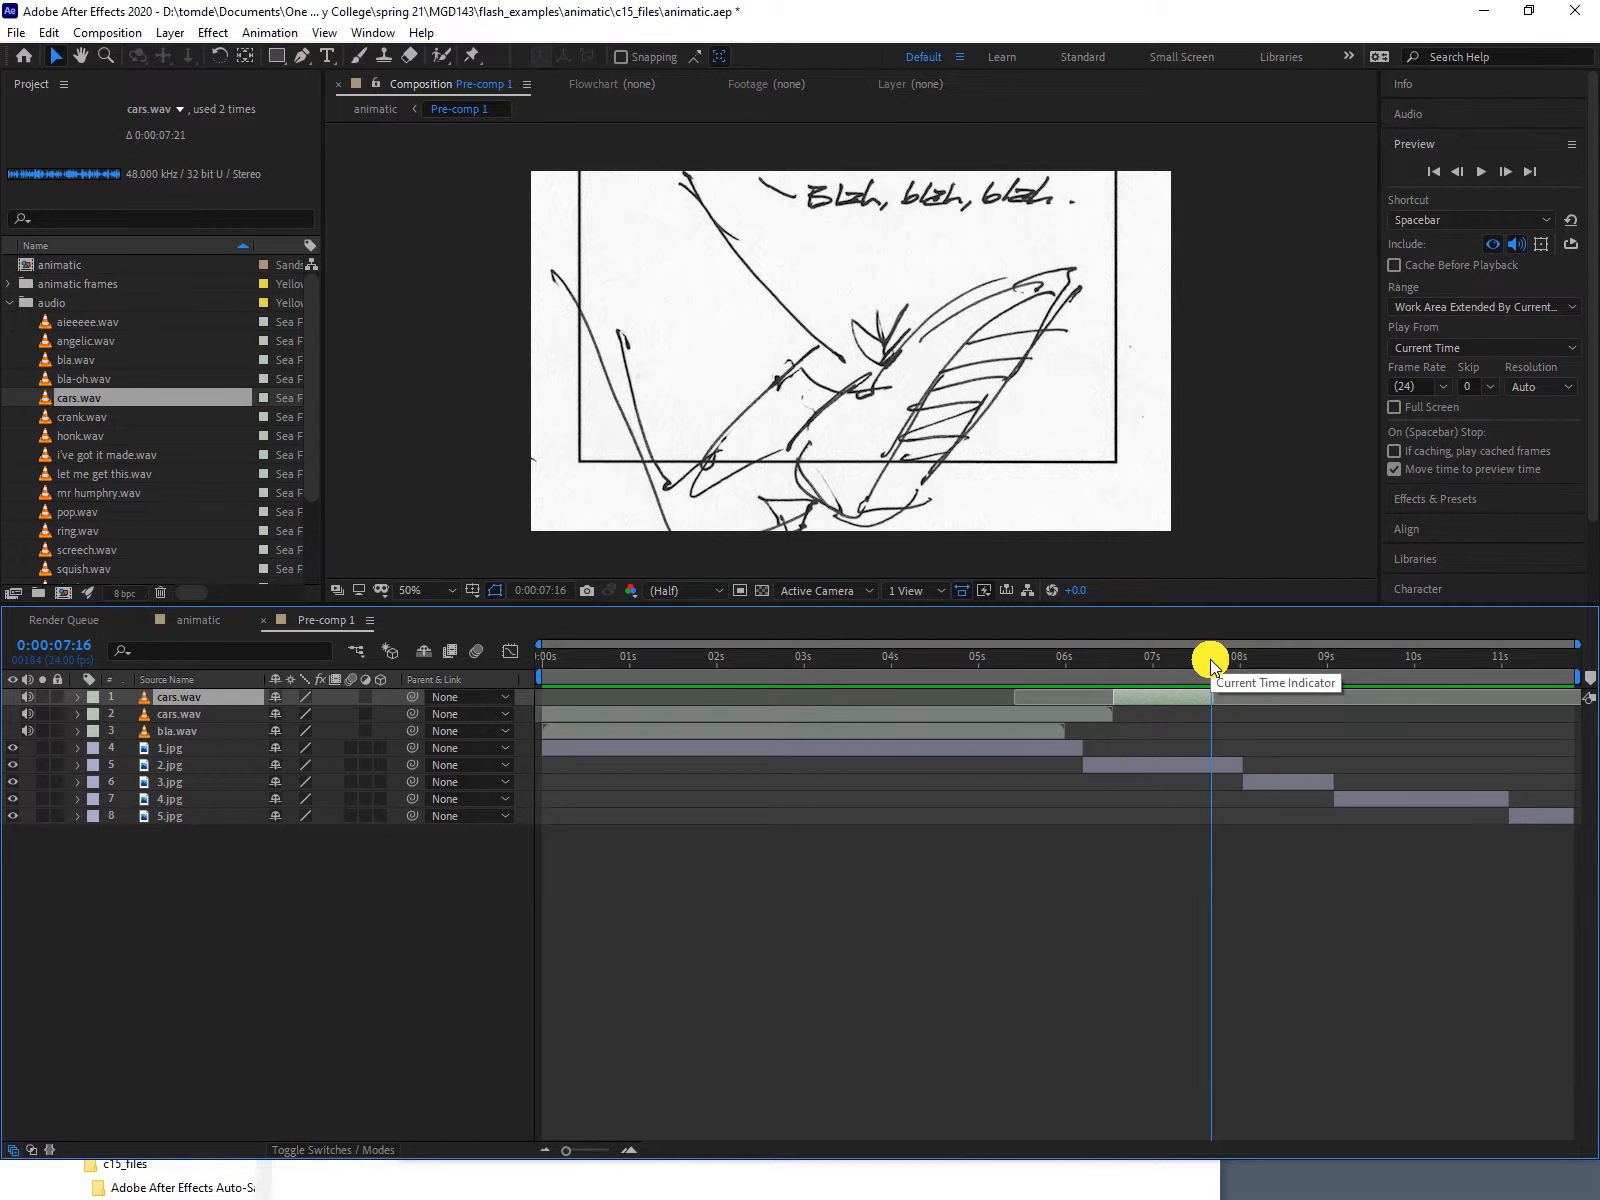
Copy and paste the bla.wav layer, and slide the copy so its audible part begins where the original ends.
left_click_drag(1210, 659, 1080, 668)
mouse_move(1040, 657)
left_mouse_down()
mouse_move(1000, 646)
mouse_move(1178, 646)
mouse_move(1032, 632)
mouse_move(1046, 639)
left_mouse_up()
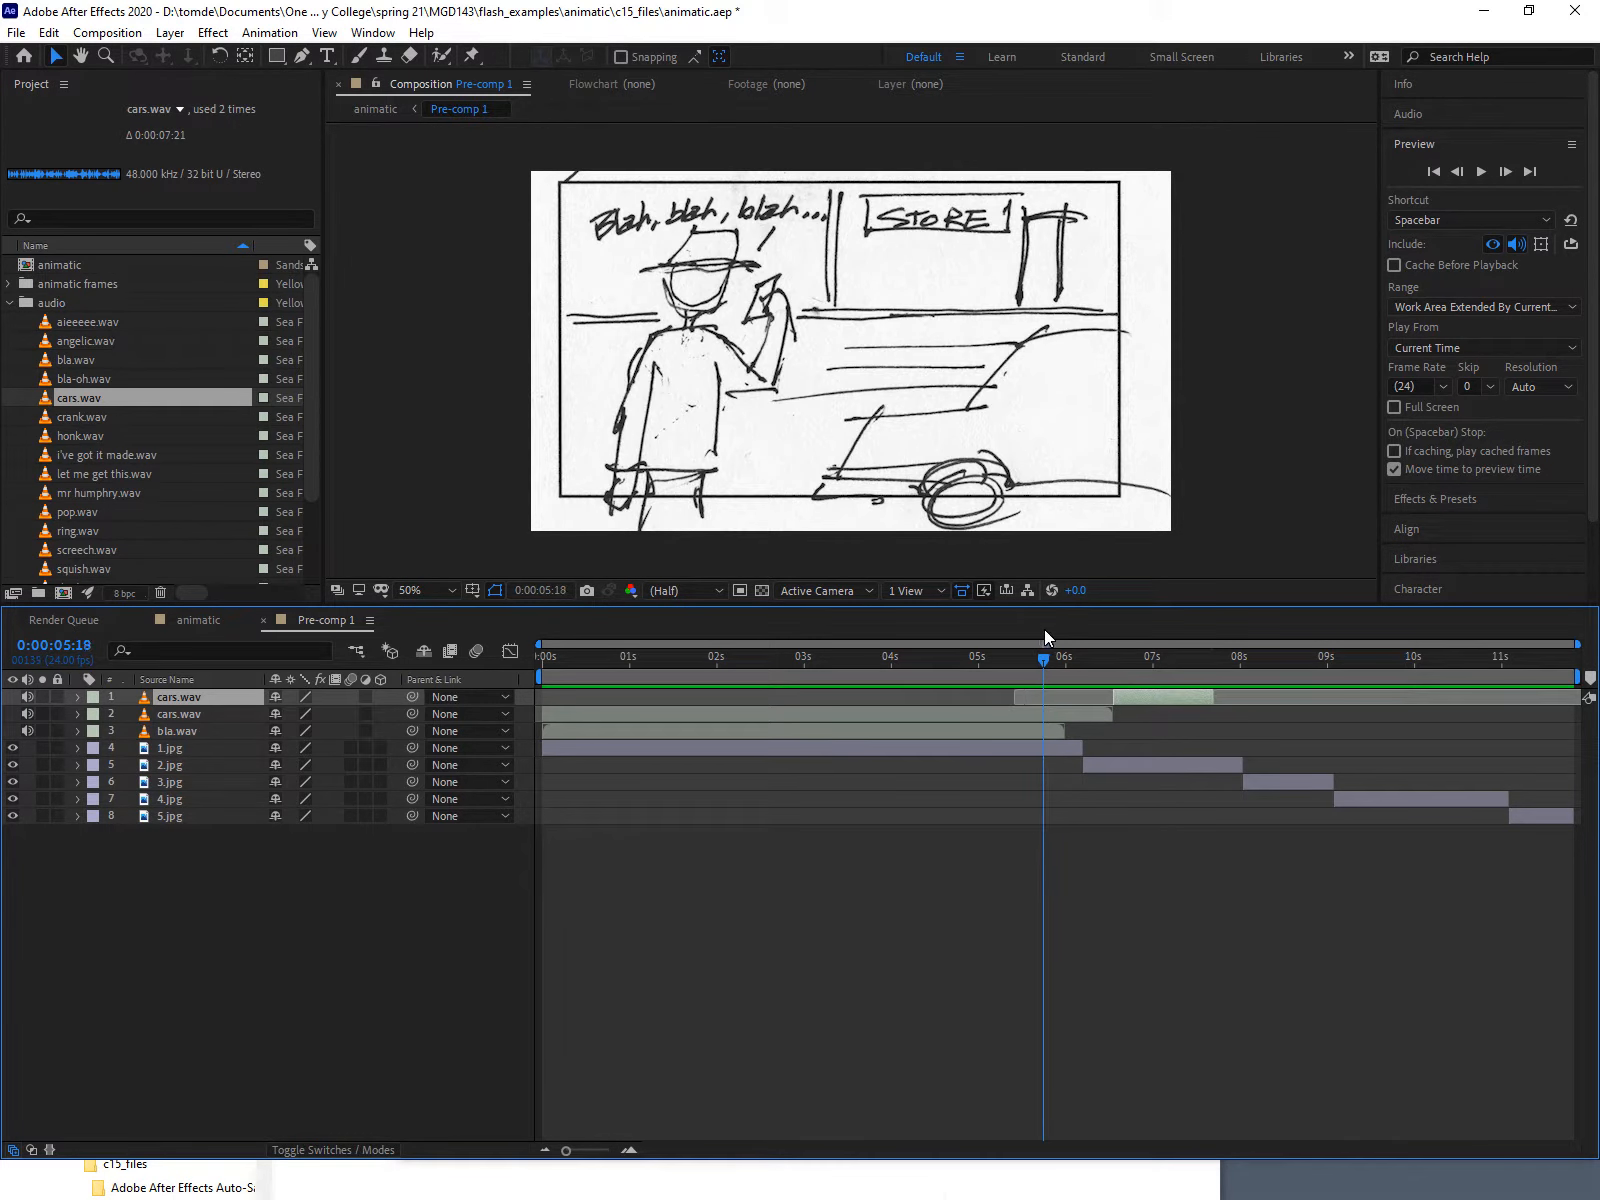
left_click(190, 731)
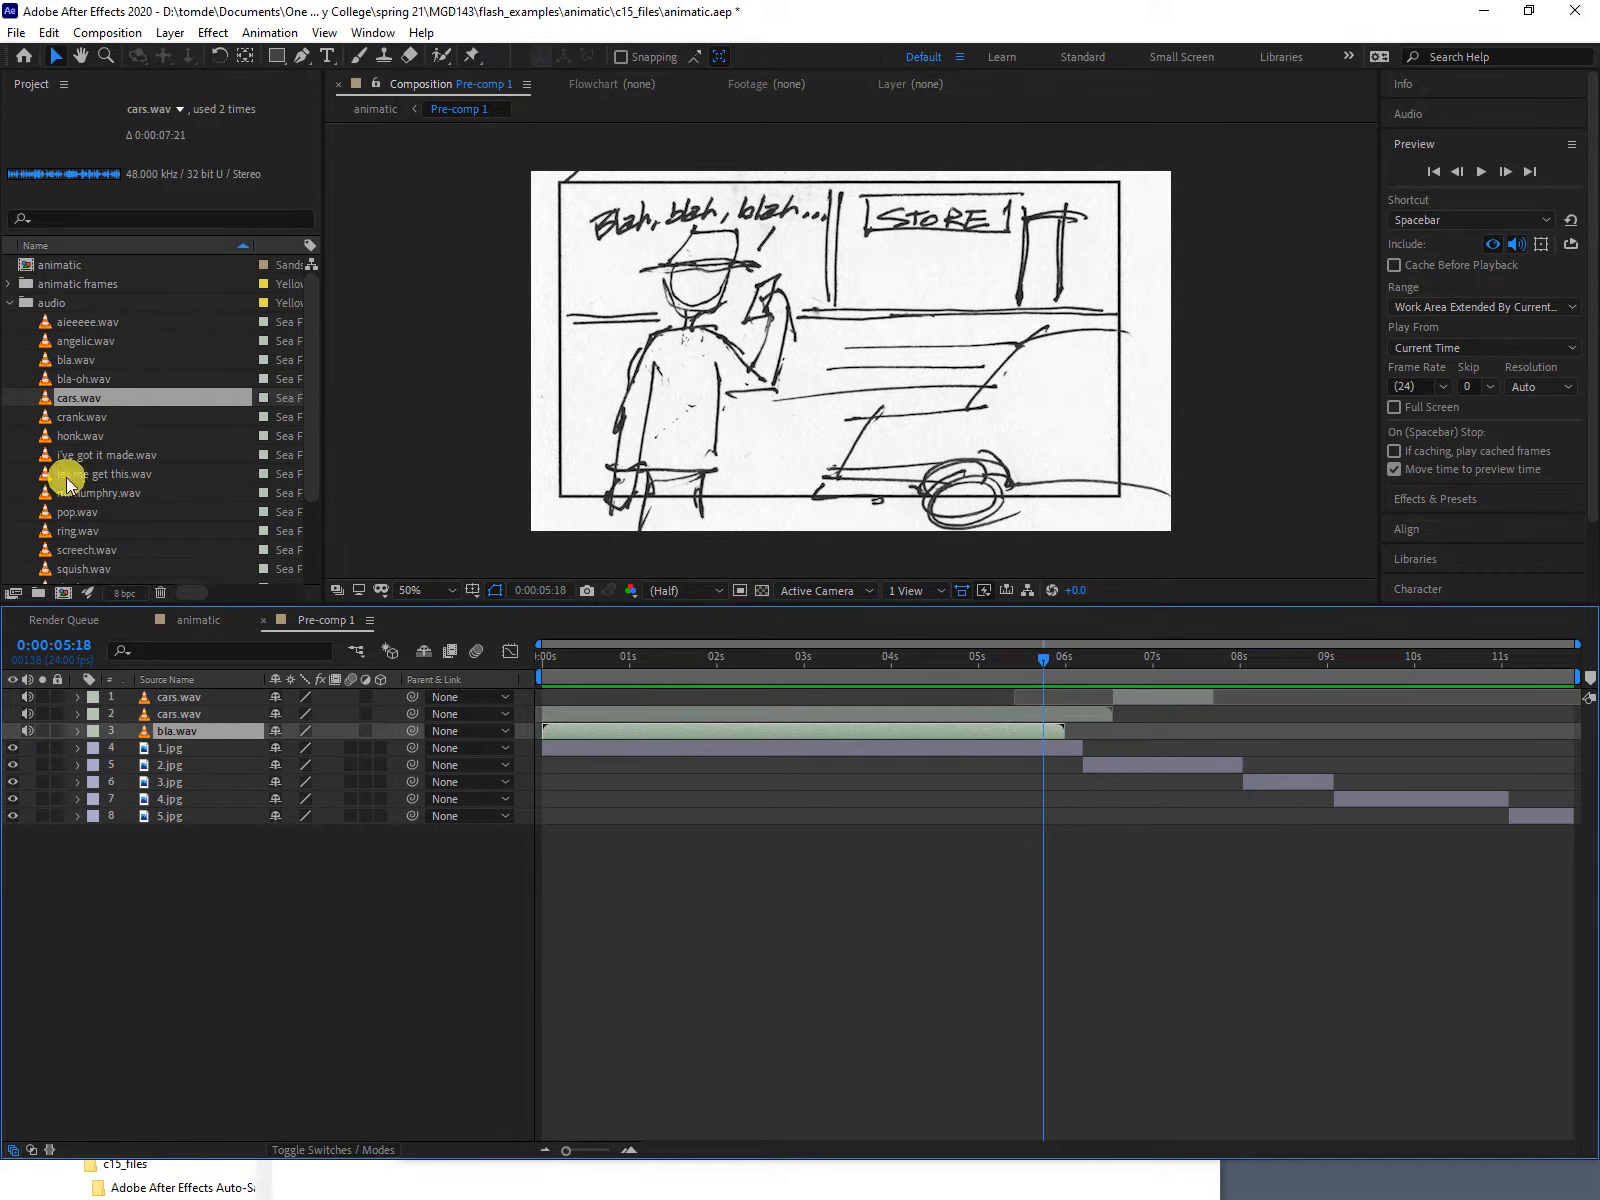
left_click(45, 33)
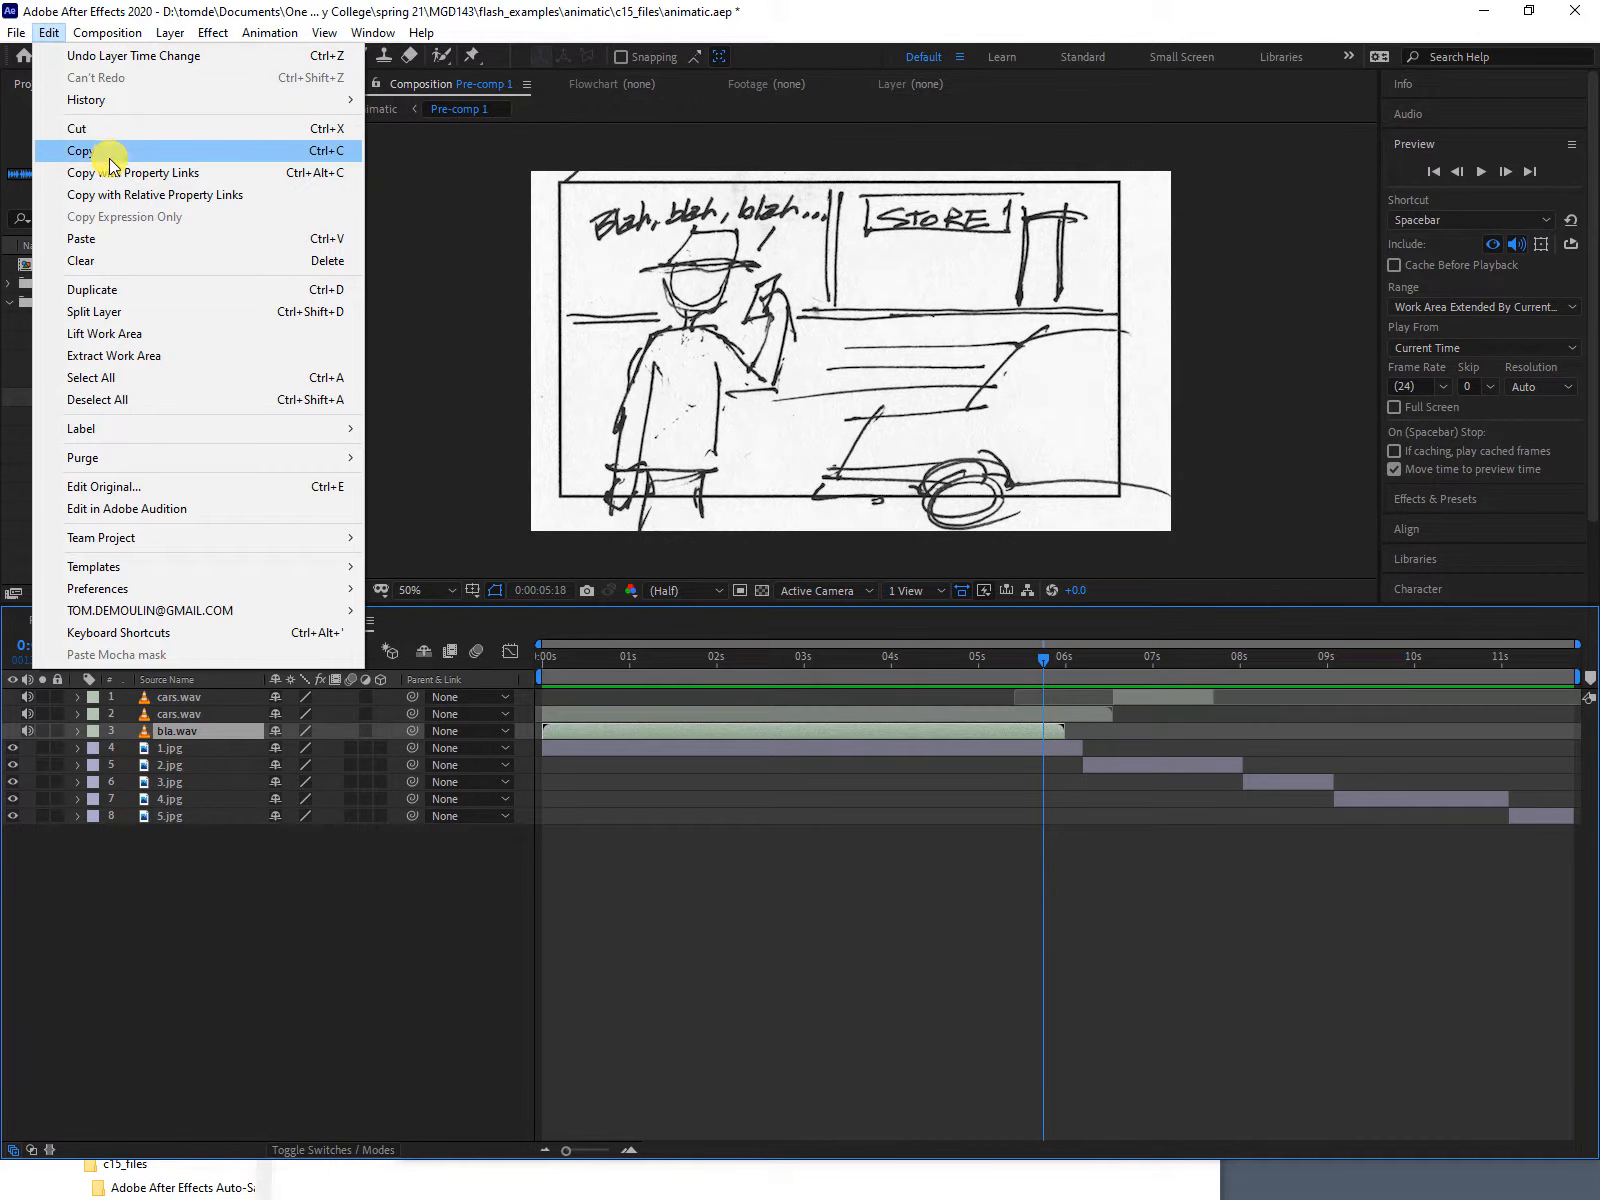
left_click(80, 150)
left_click(48, 33)
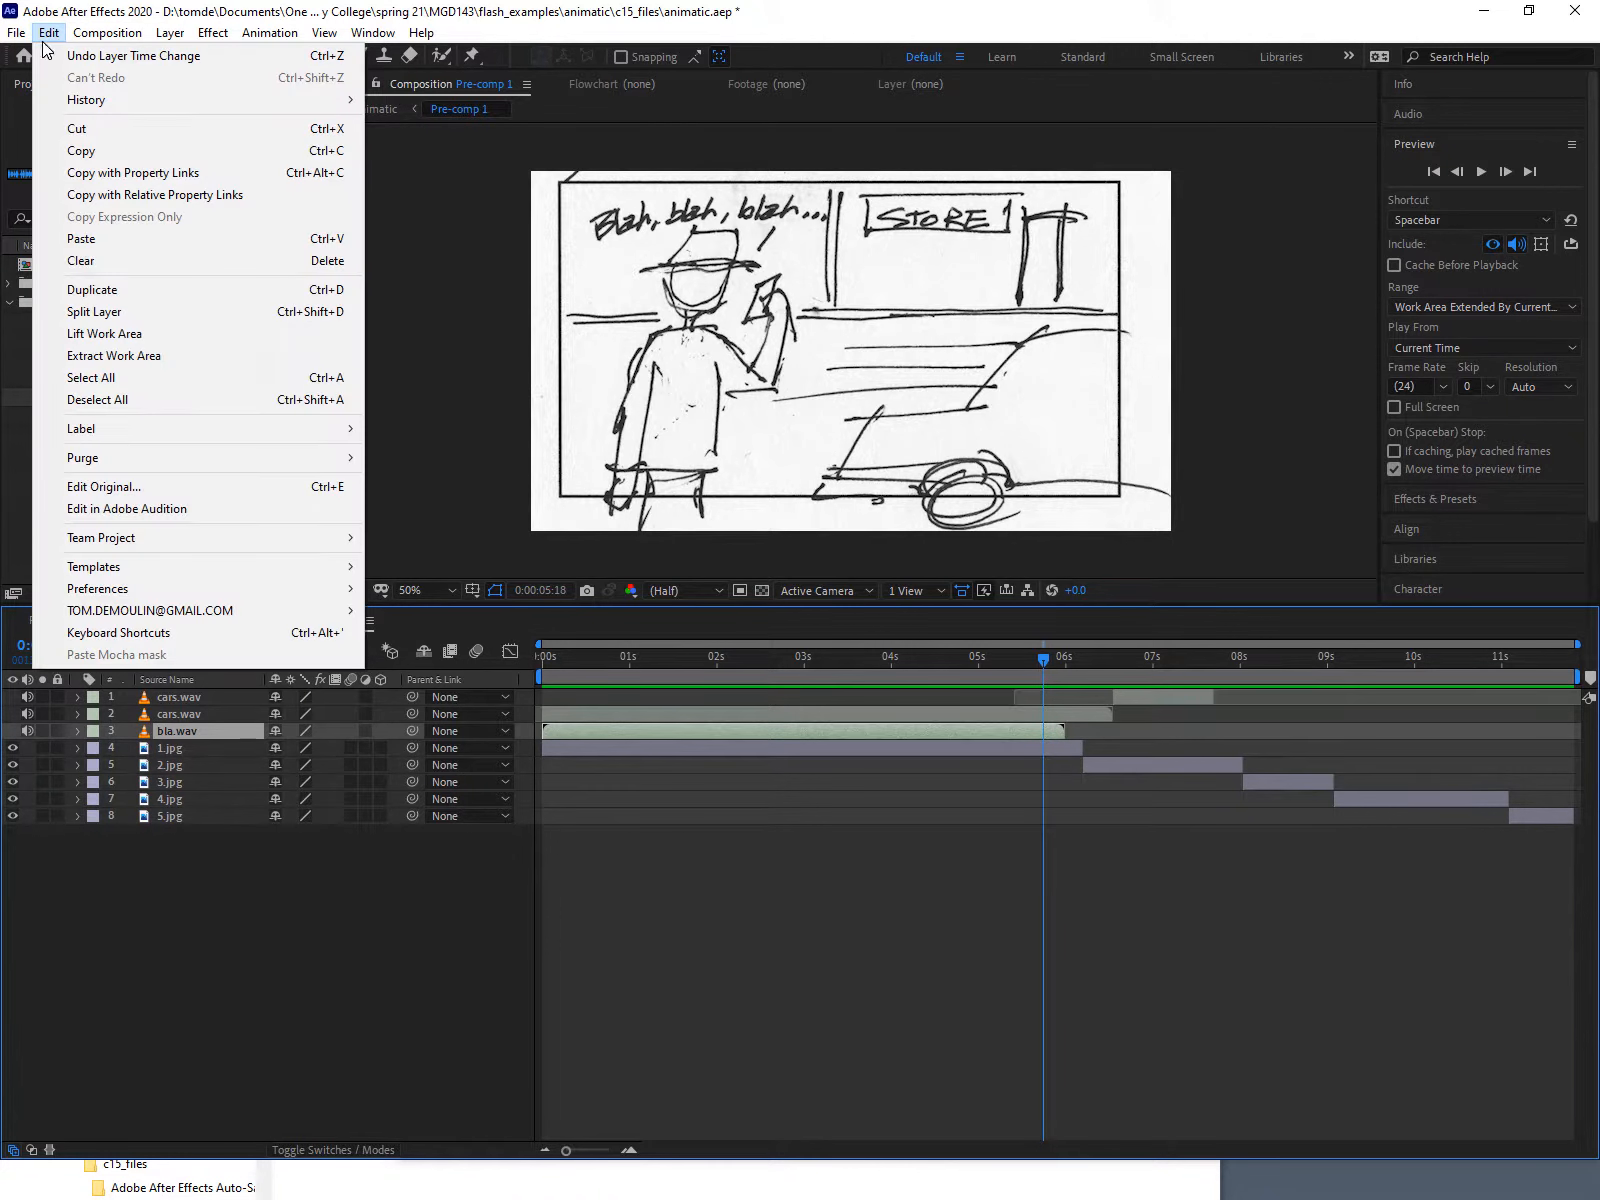
left_click(100, 239)
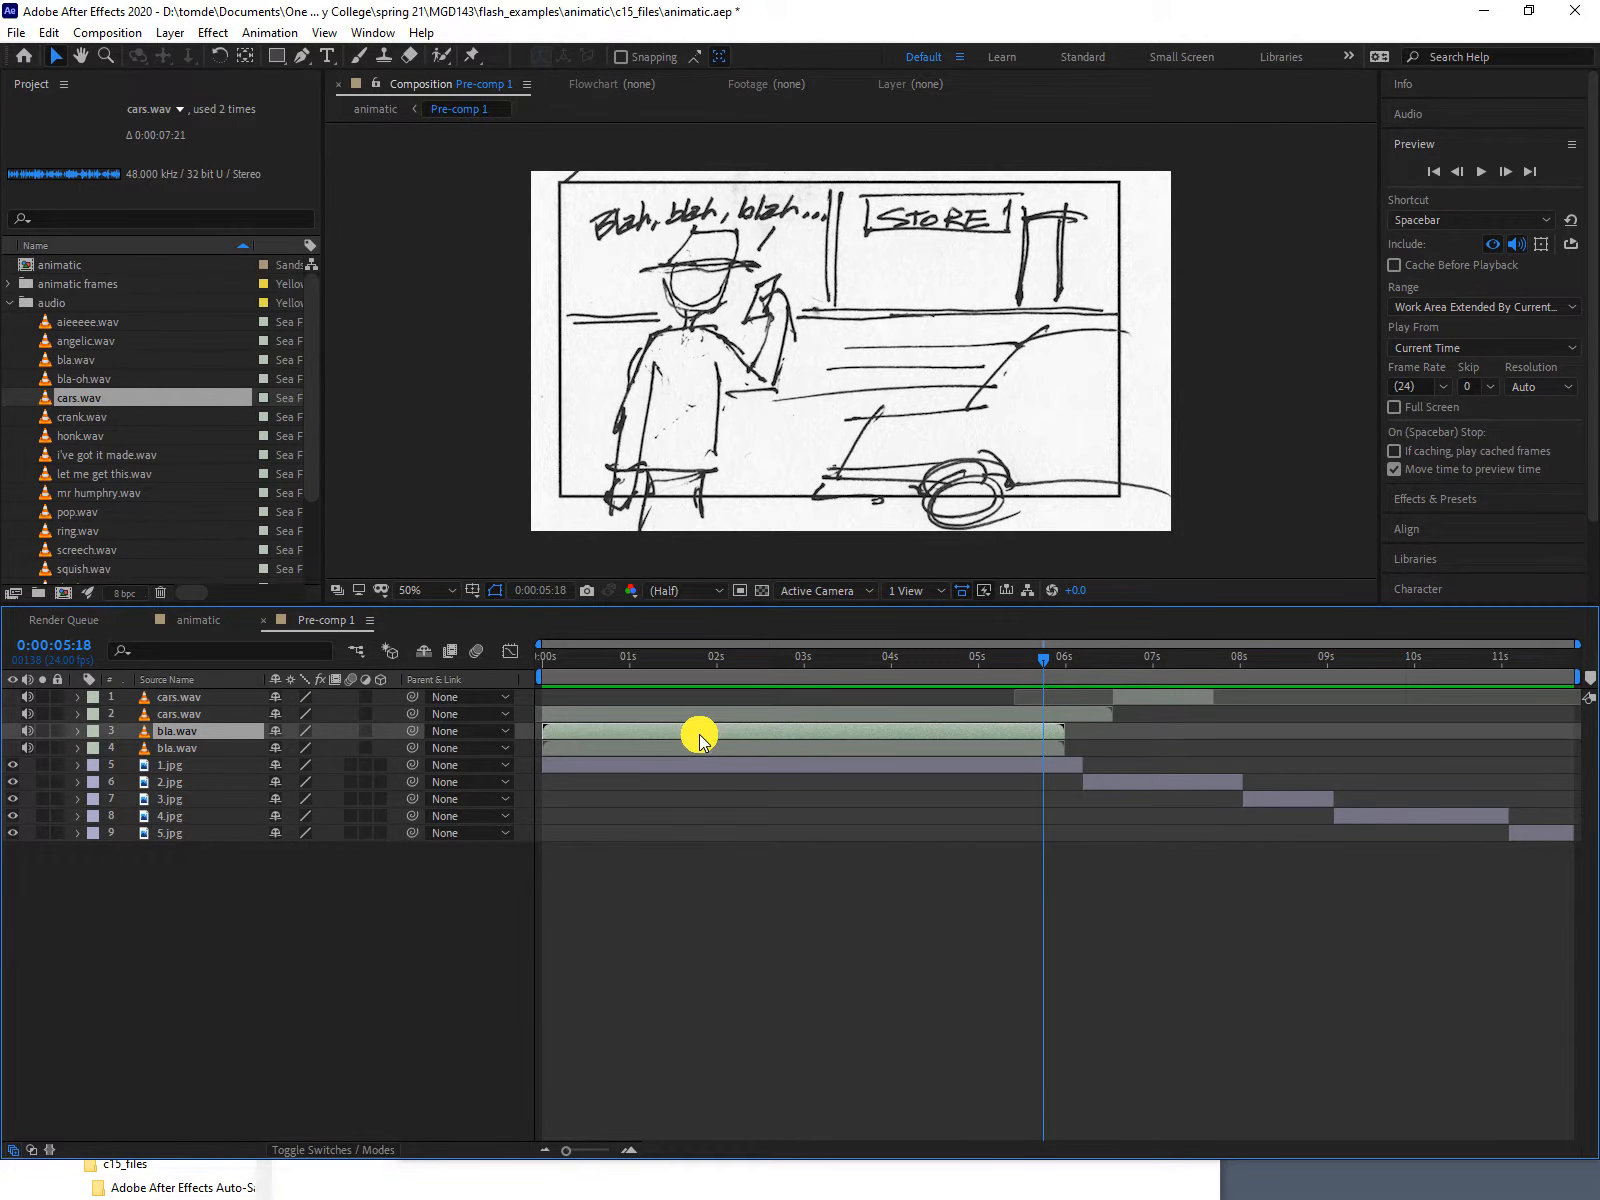
left_click_drag(699, 731, 1194, 729)
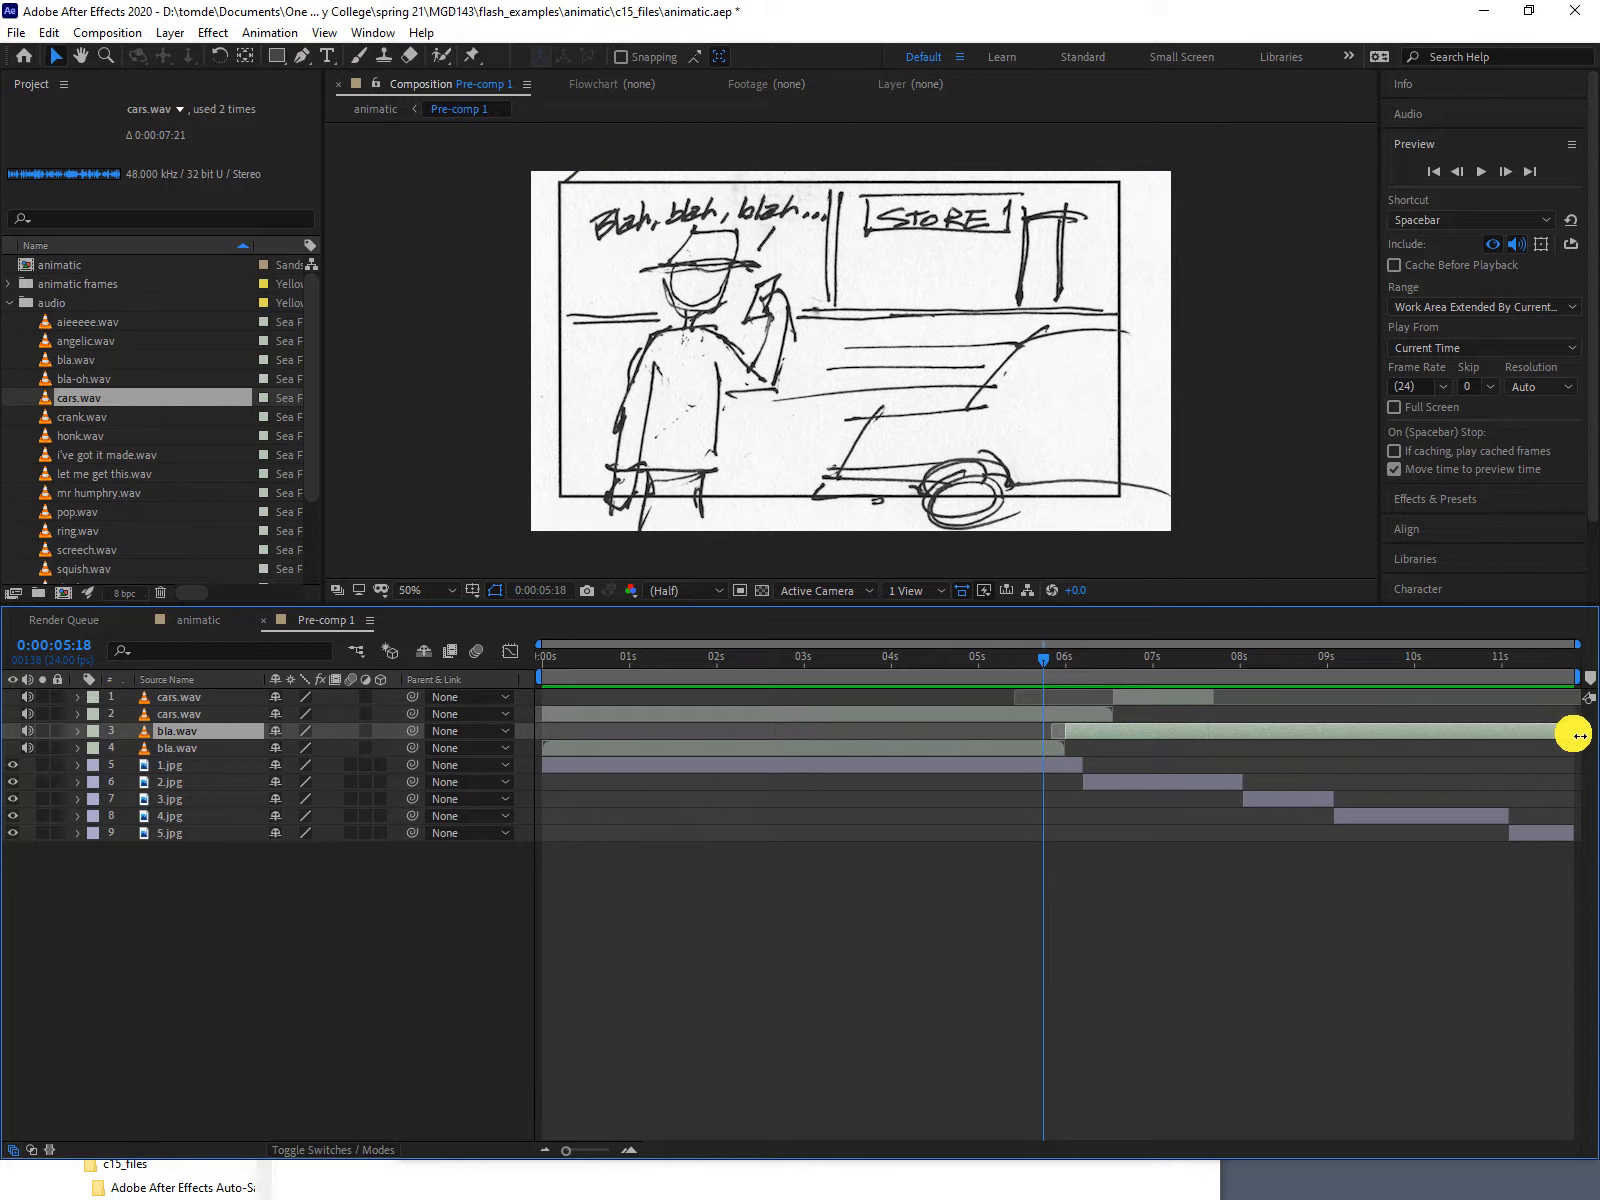
Trim the ends of the copied bla.wav and cars.wav layers to 0:00:07:14.
left_click_drag(1578, 735, 1217, 740)
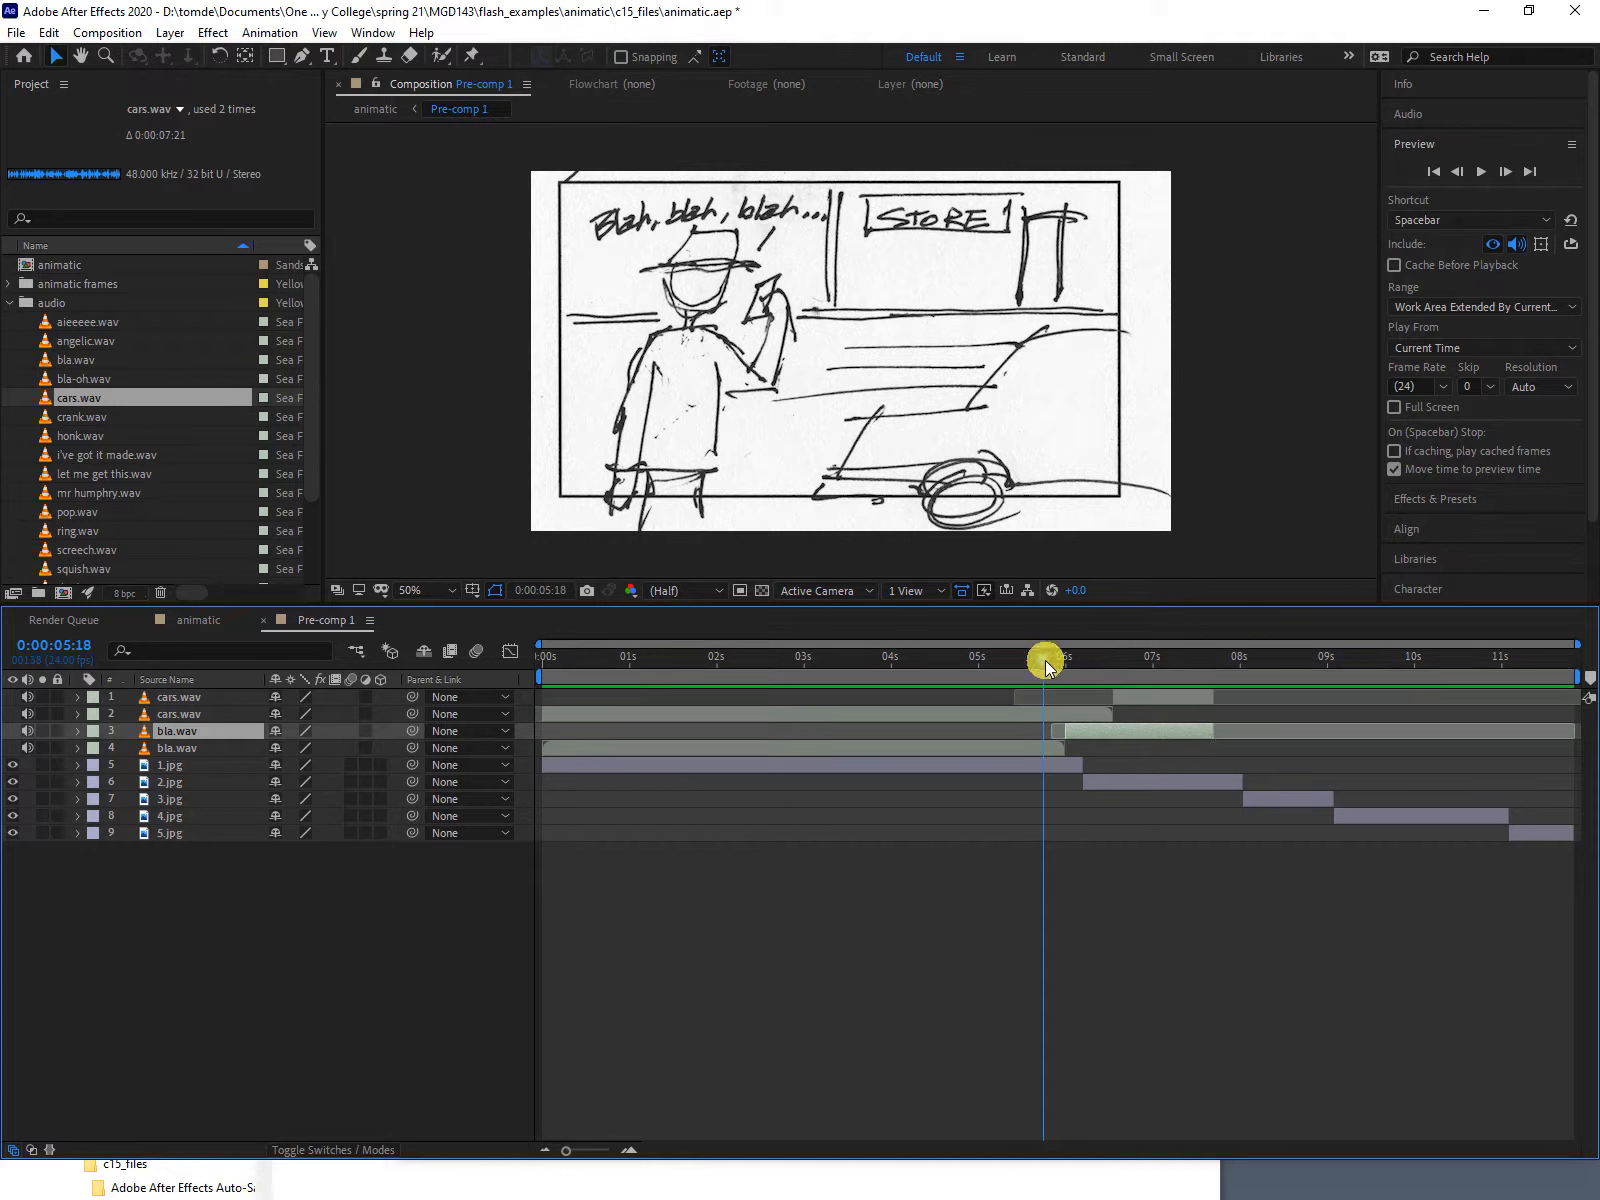
mouse_move(1044, 658)
left_mouse_down()
mouse_move(1306, 660)
mouse_move(1242, 678)
mouse_move(1341, 666)
mouse_move(1198, 680)
mouse_move(1498, 689)
mouse_move(1170, 652)
mouse_move(1204, 665)
left_mouse_up()
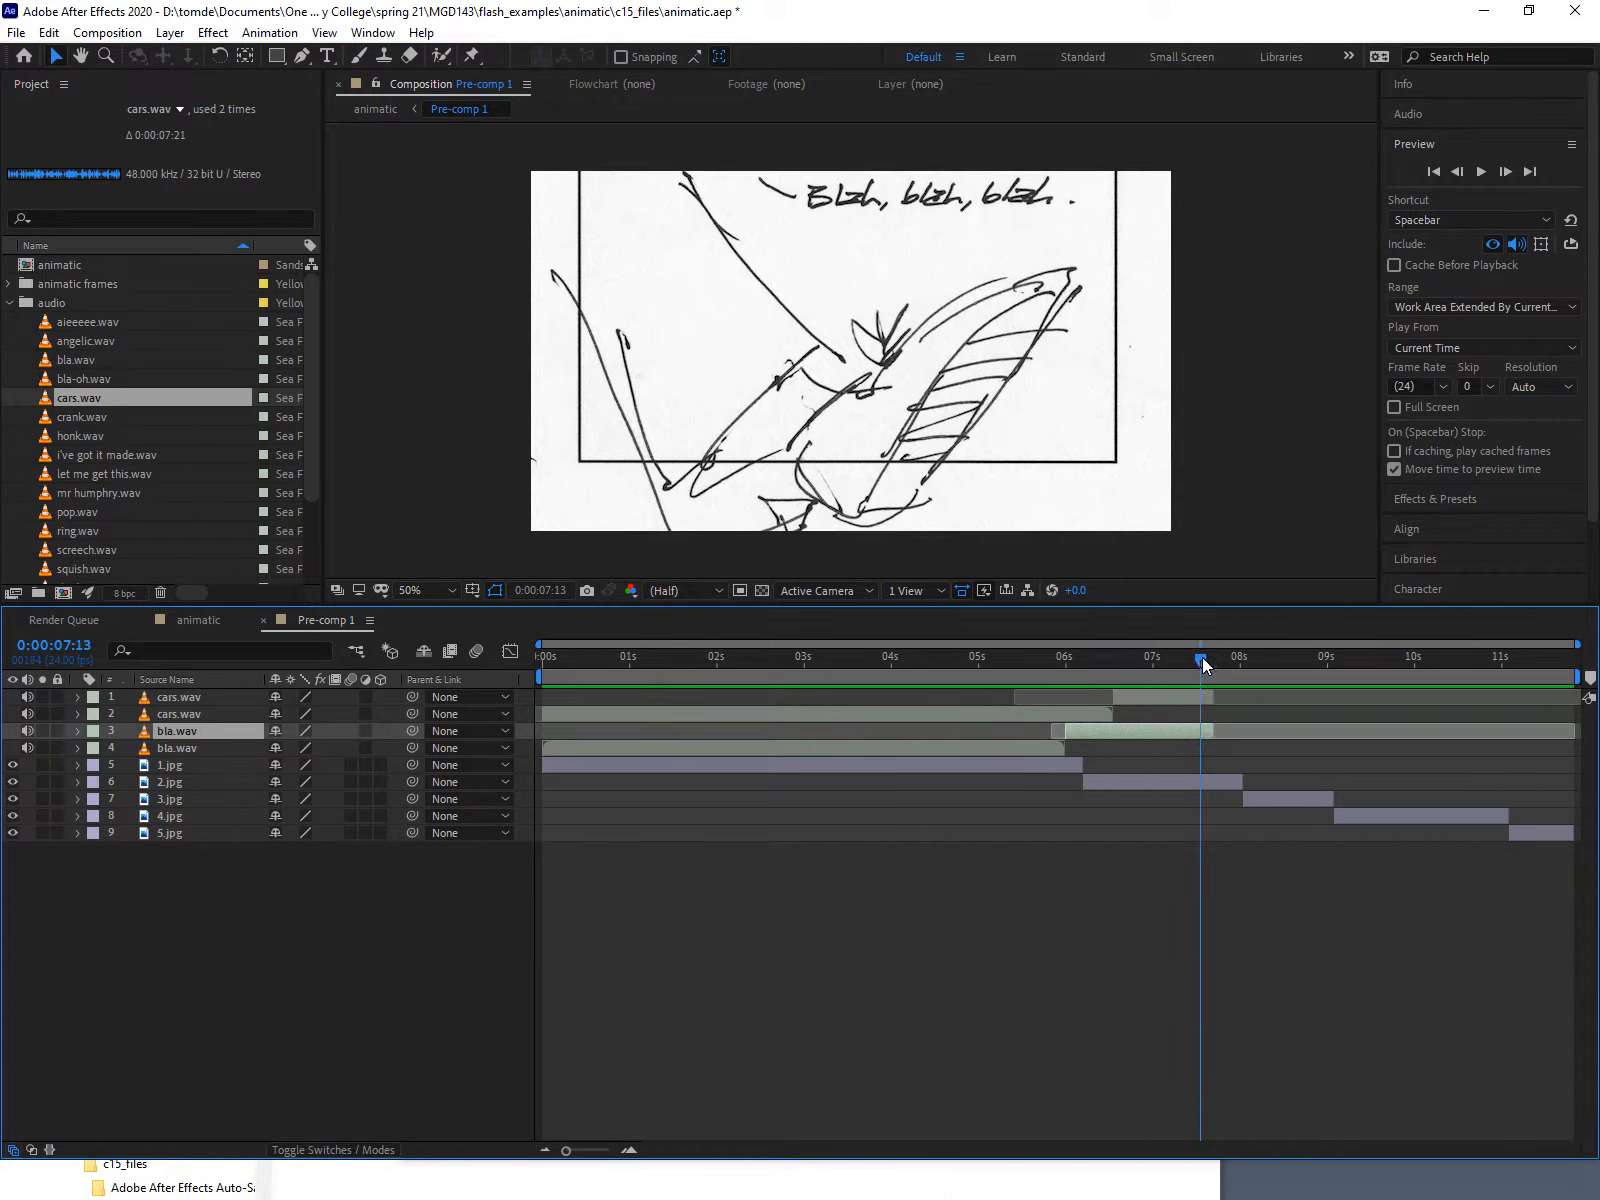
left_click(1109, 1011)
left_click(1184, 696)
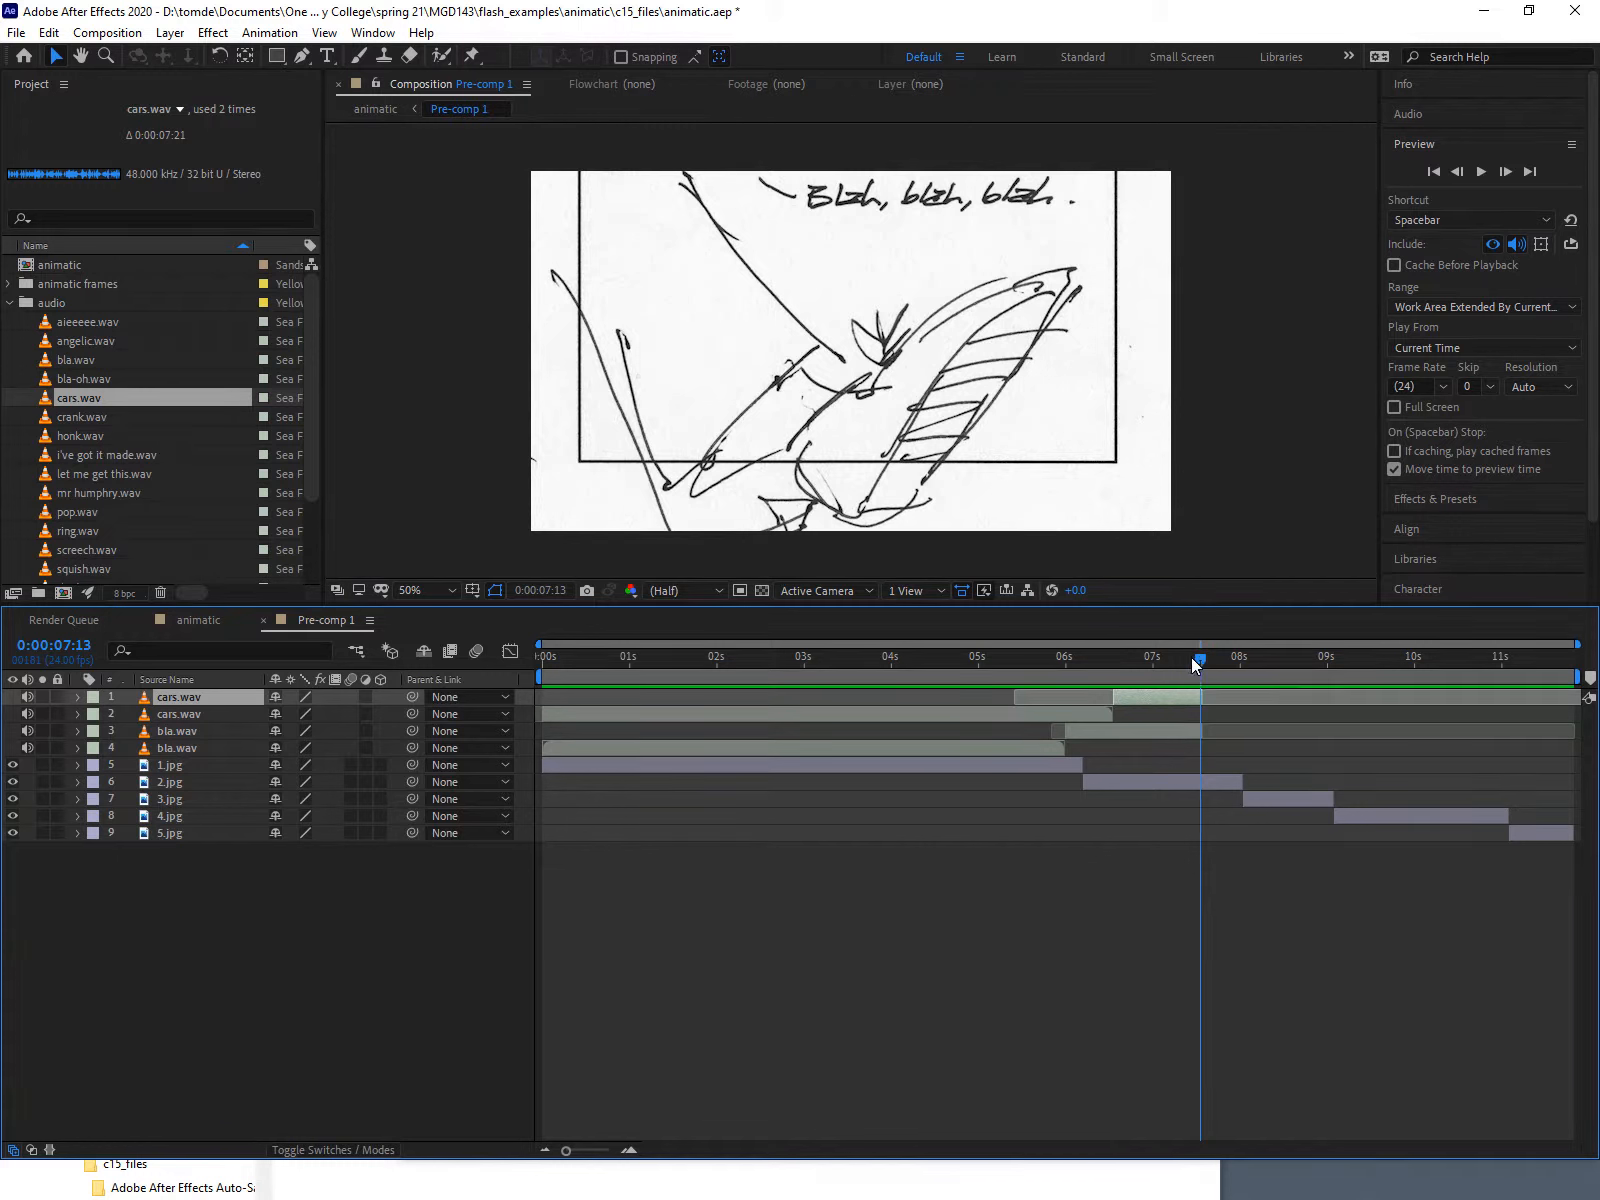
mouse_move(1191, 658)
left_mouse_down()
mouse_move(880, 655)
mouse_move(1205, 655)
mouse_move(875, 656)
mouse_move(1279, 642)
mouse_move(1189, 642)
mouse_move(1205, 648)
left_mouse_up()
Shorten 2.jpg to end at 0:00:07:14, and shift 3.jpg, 4.jpg and 5.jpg together to start right after it.
left_click(1222, 785)
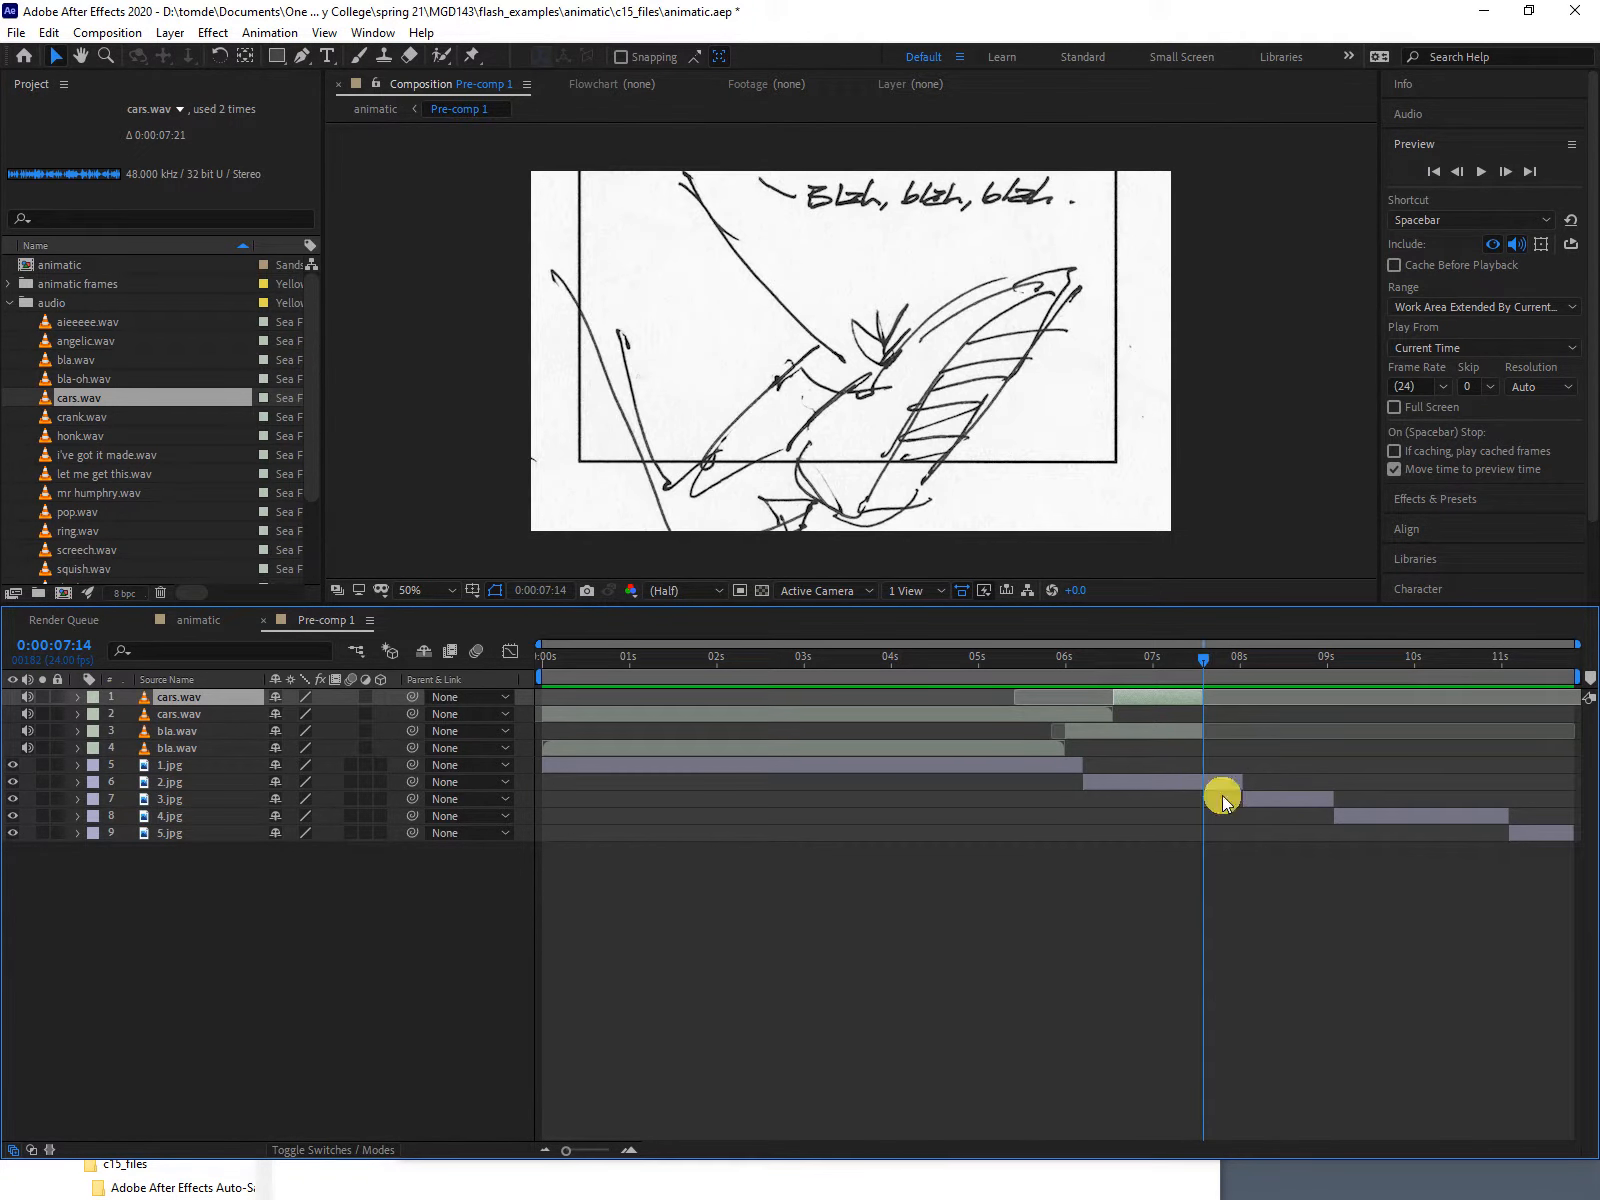
mouse_move(1222, 785)
left_mouse_down()
mouse_move(1251, 783)
mouse_move(1202, 784)
mouse_move(1217, 786)
left_mouse_up()
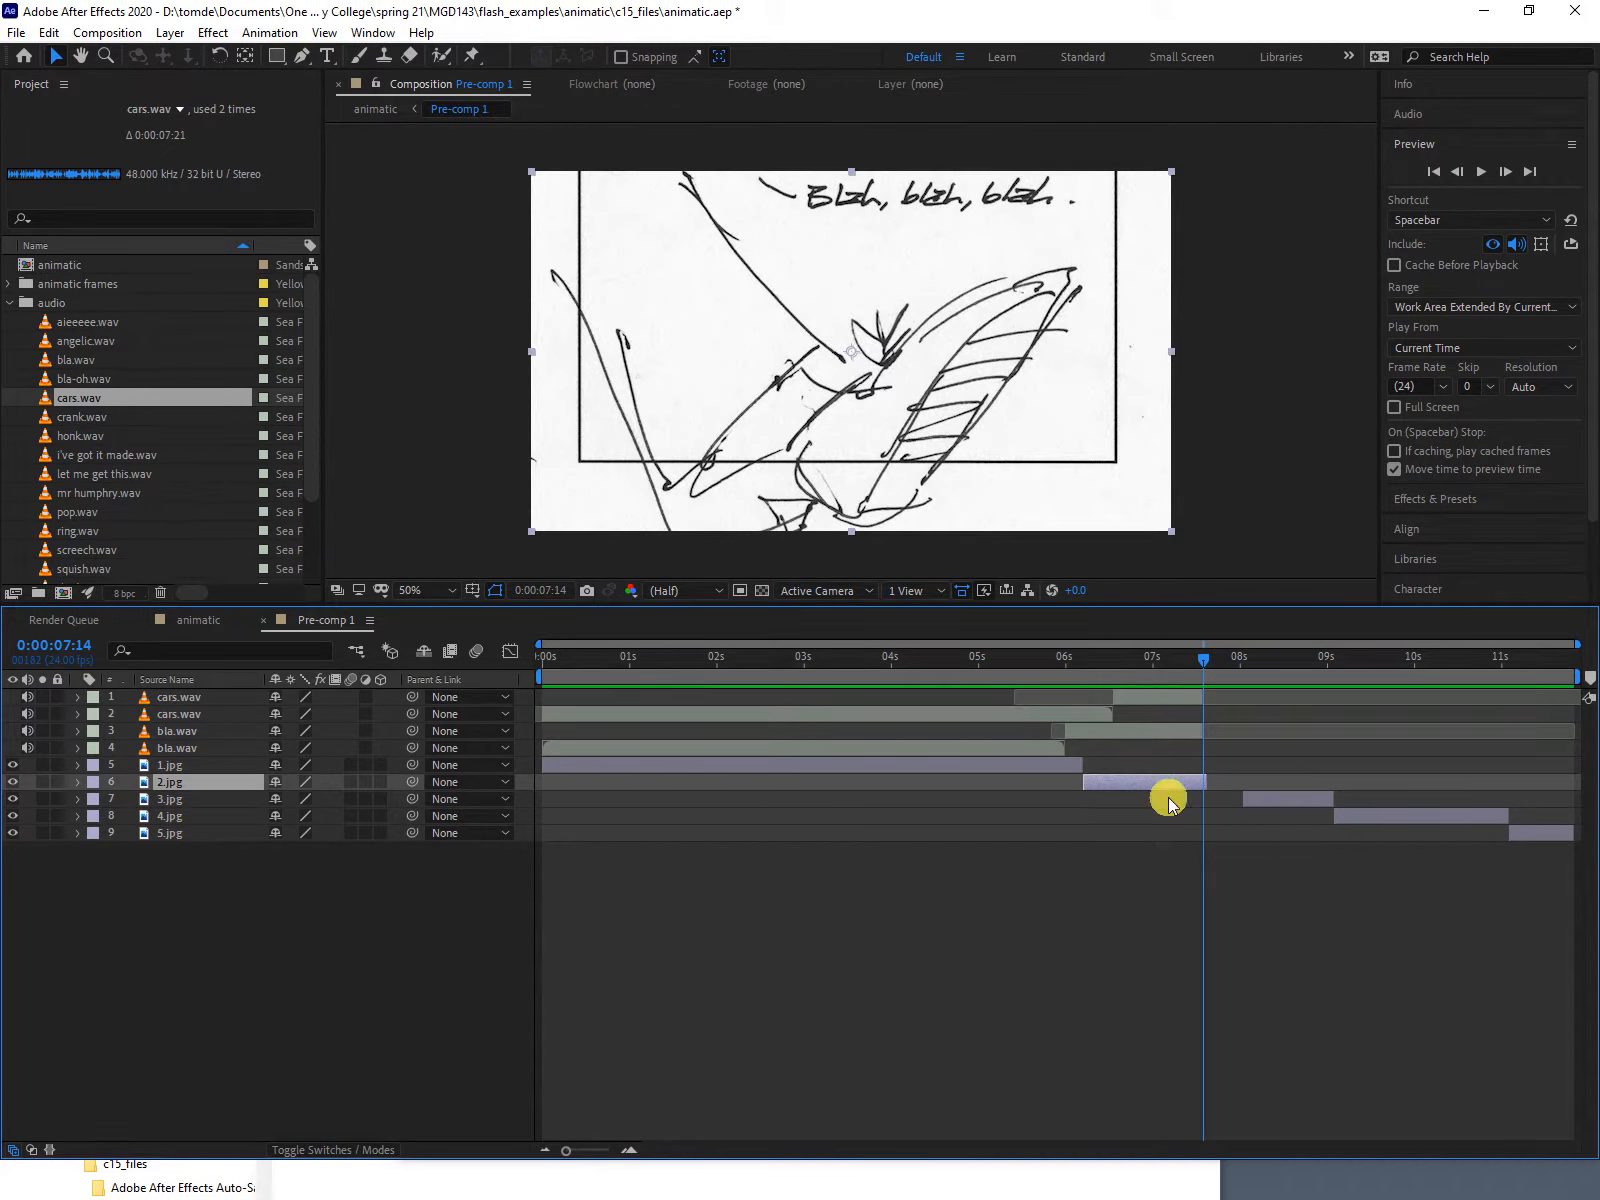
left_click(247, 798)
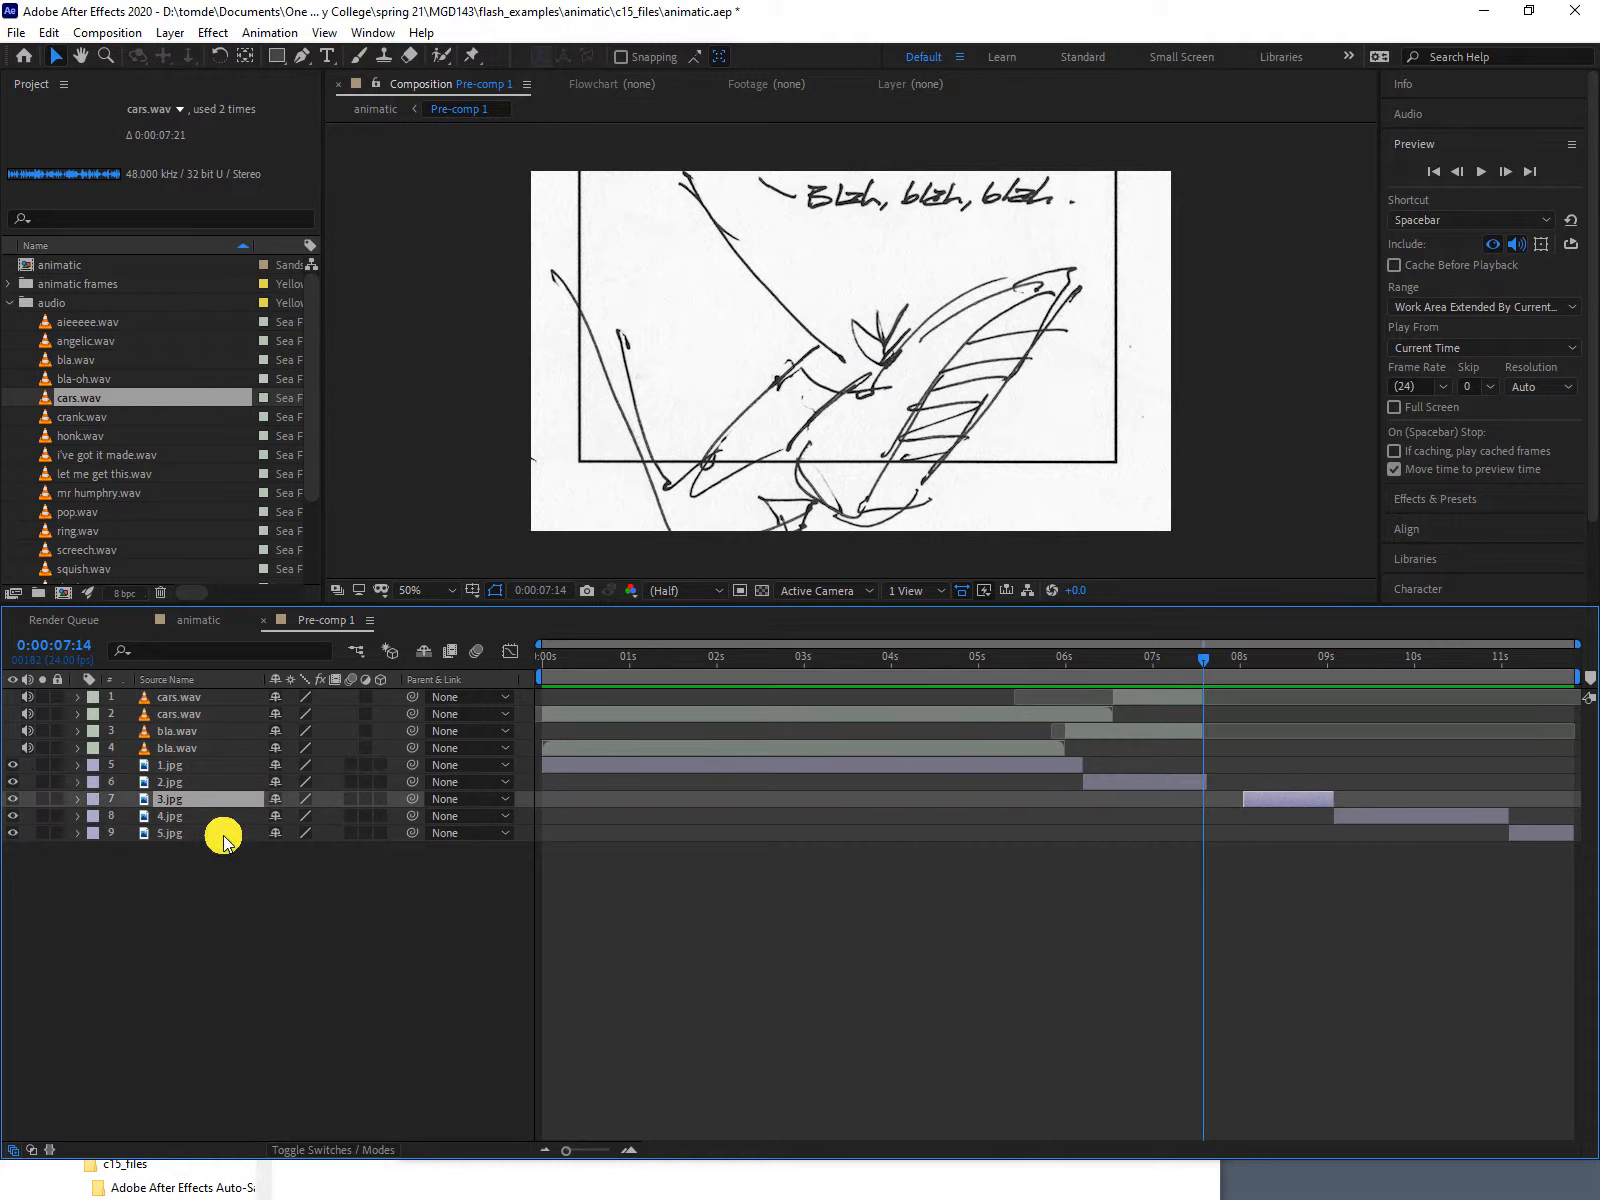
left_click(222, 834, "shift")
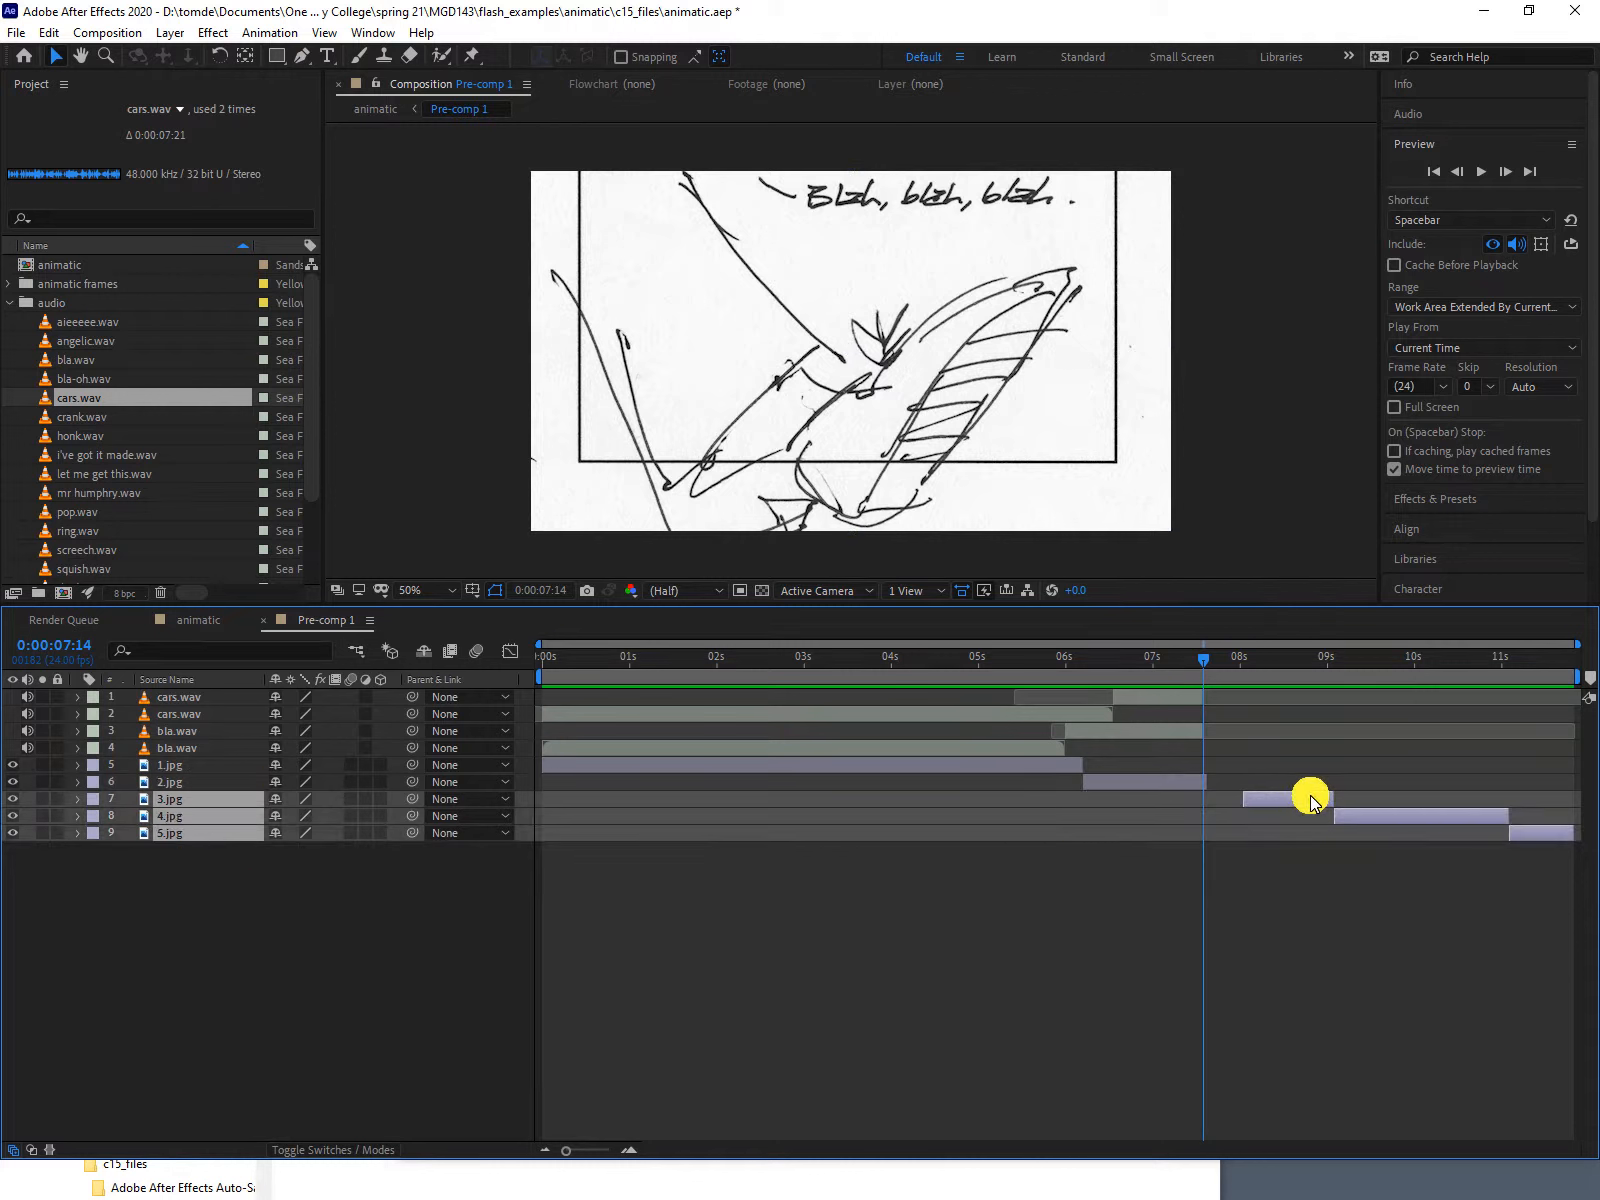
left_click_drag(1310, 800, 1270, 800)
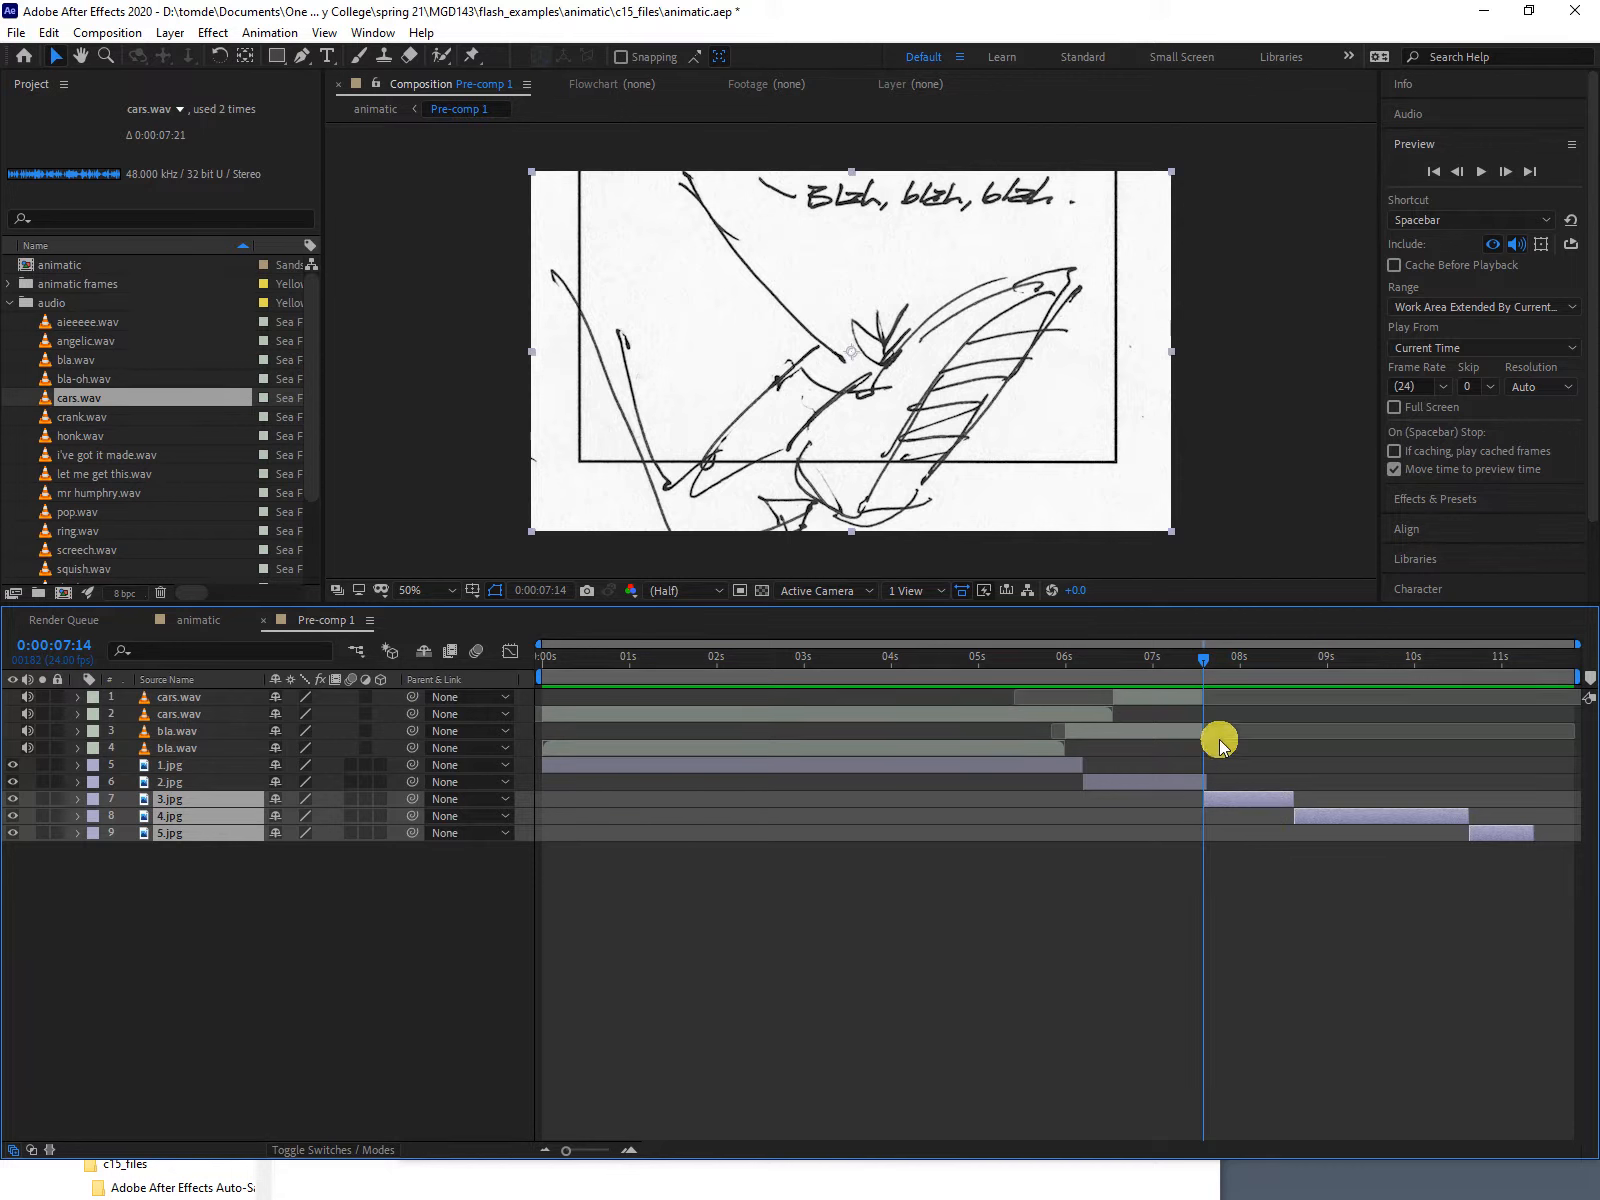
Add honk.wav from the audio folder as the top layer, starting at 0:00:07:05.
left_click_drag(1204, 662, 1170, 665)
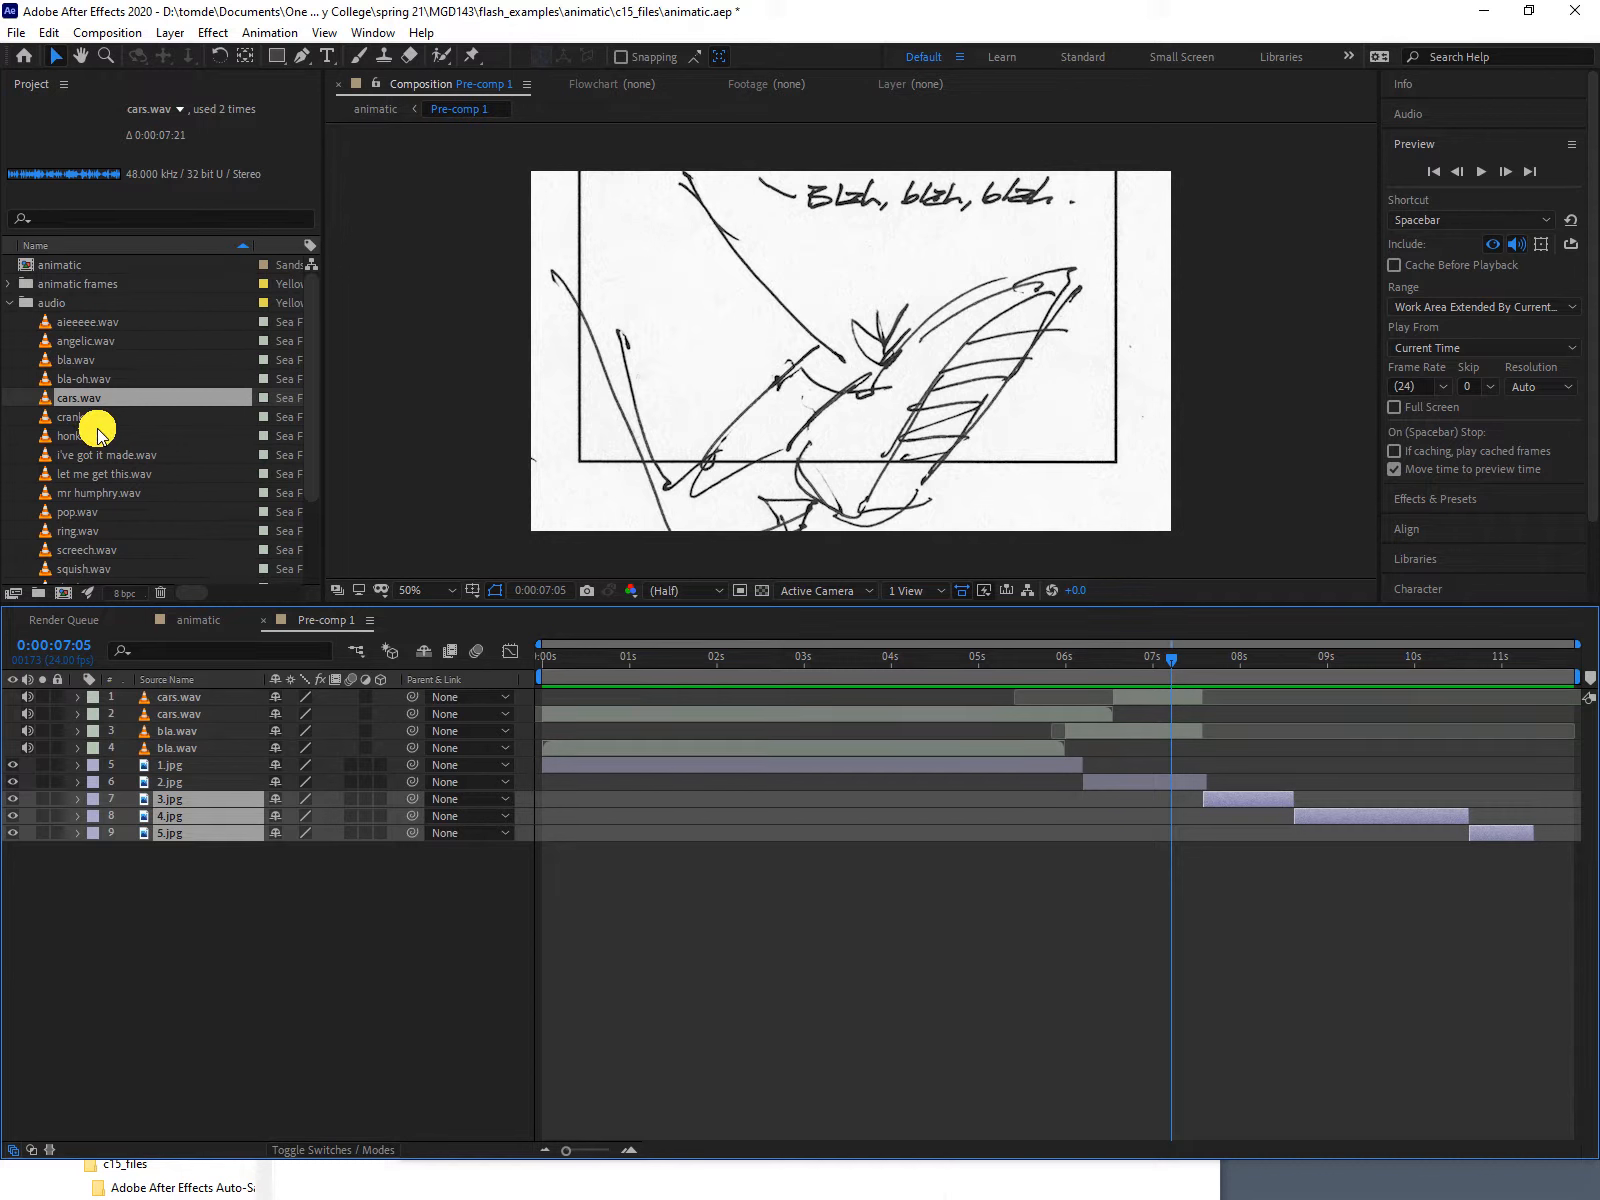
scroll(99, 432, "down", 3)
scroll(97, 430, "up", 3)
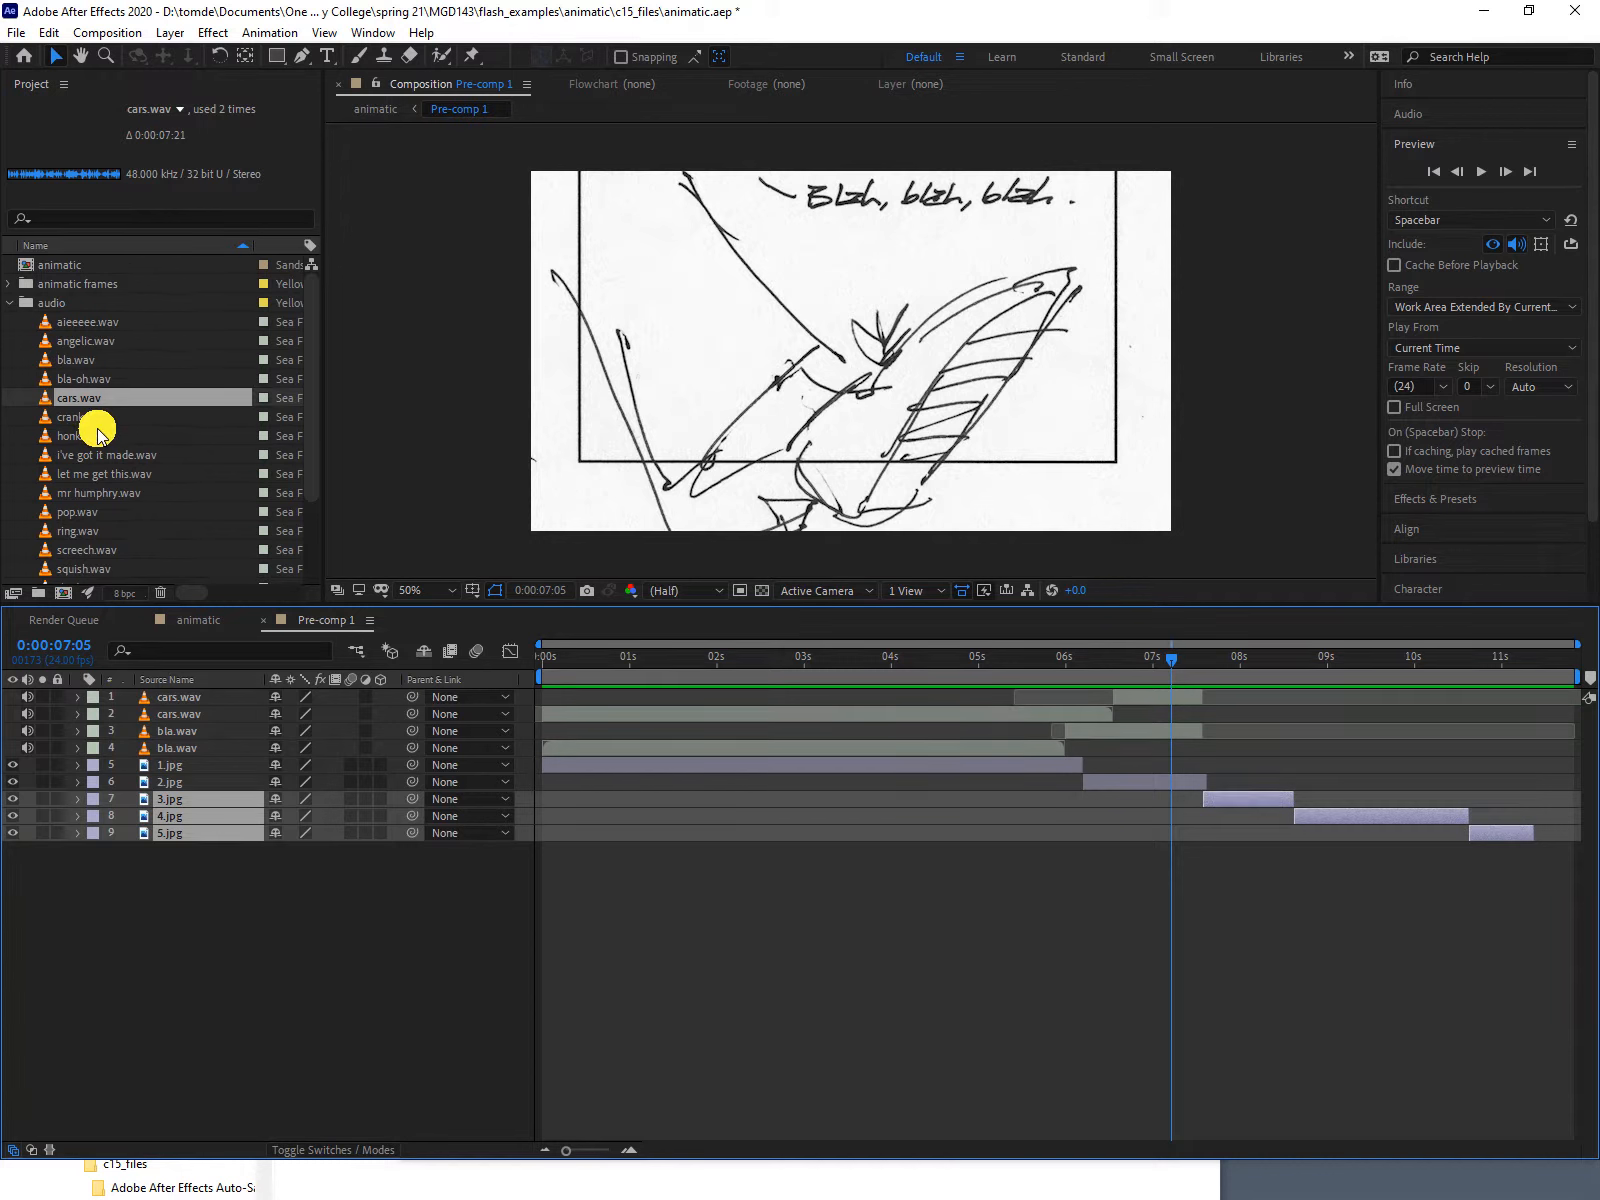
left_click(40, 422)
left_click(44, 438)
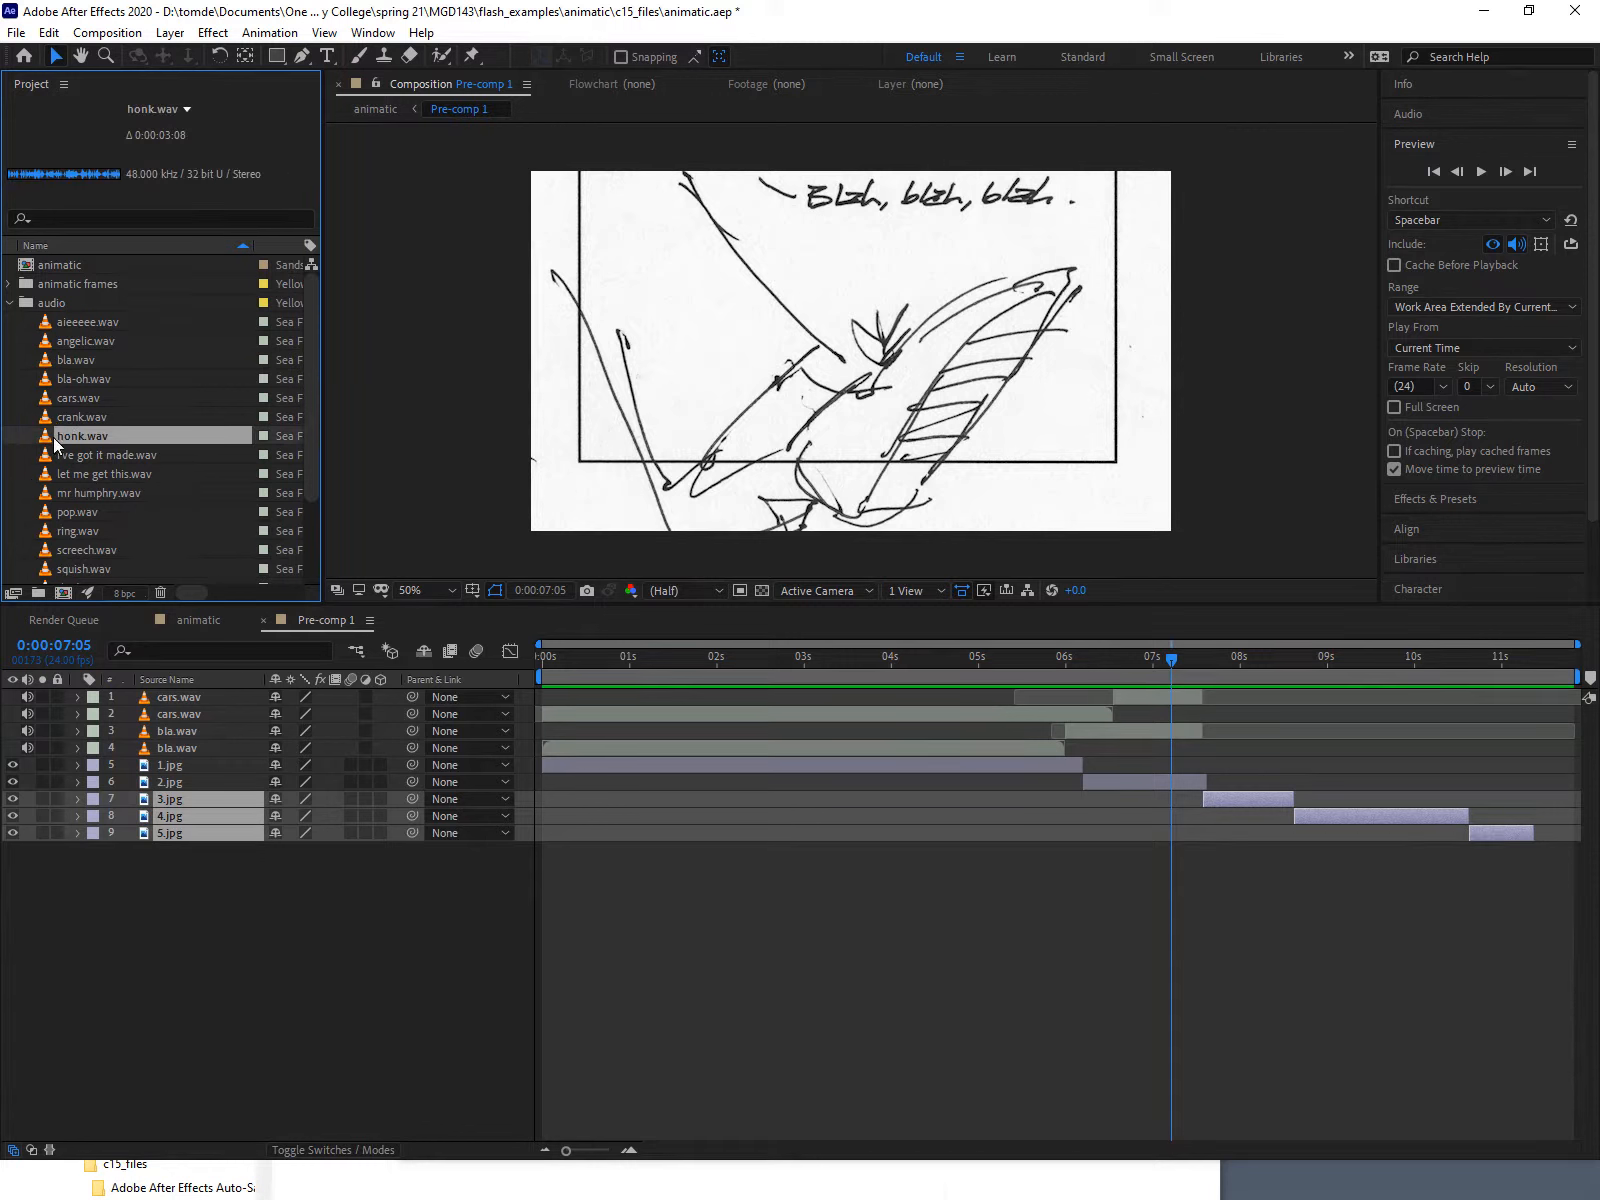
left_click_drag(52, 438, 1173, 697)
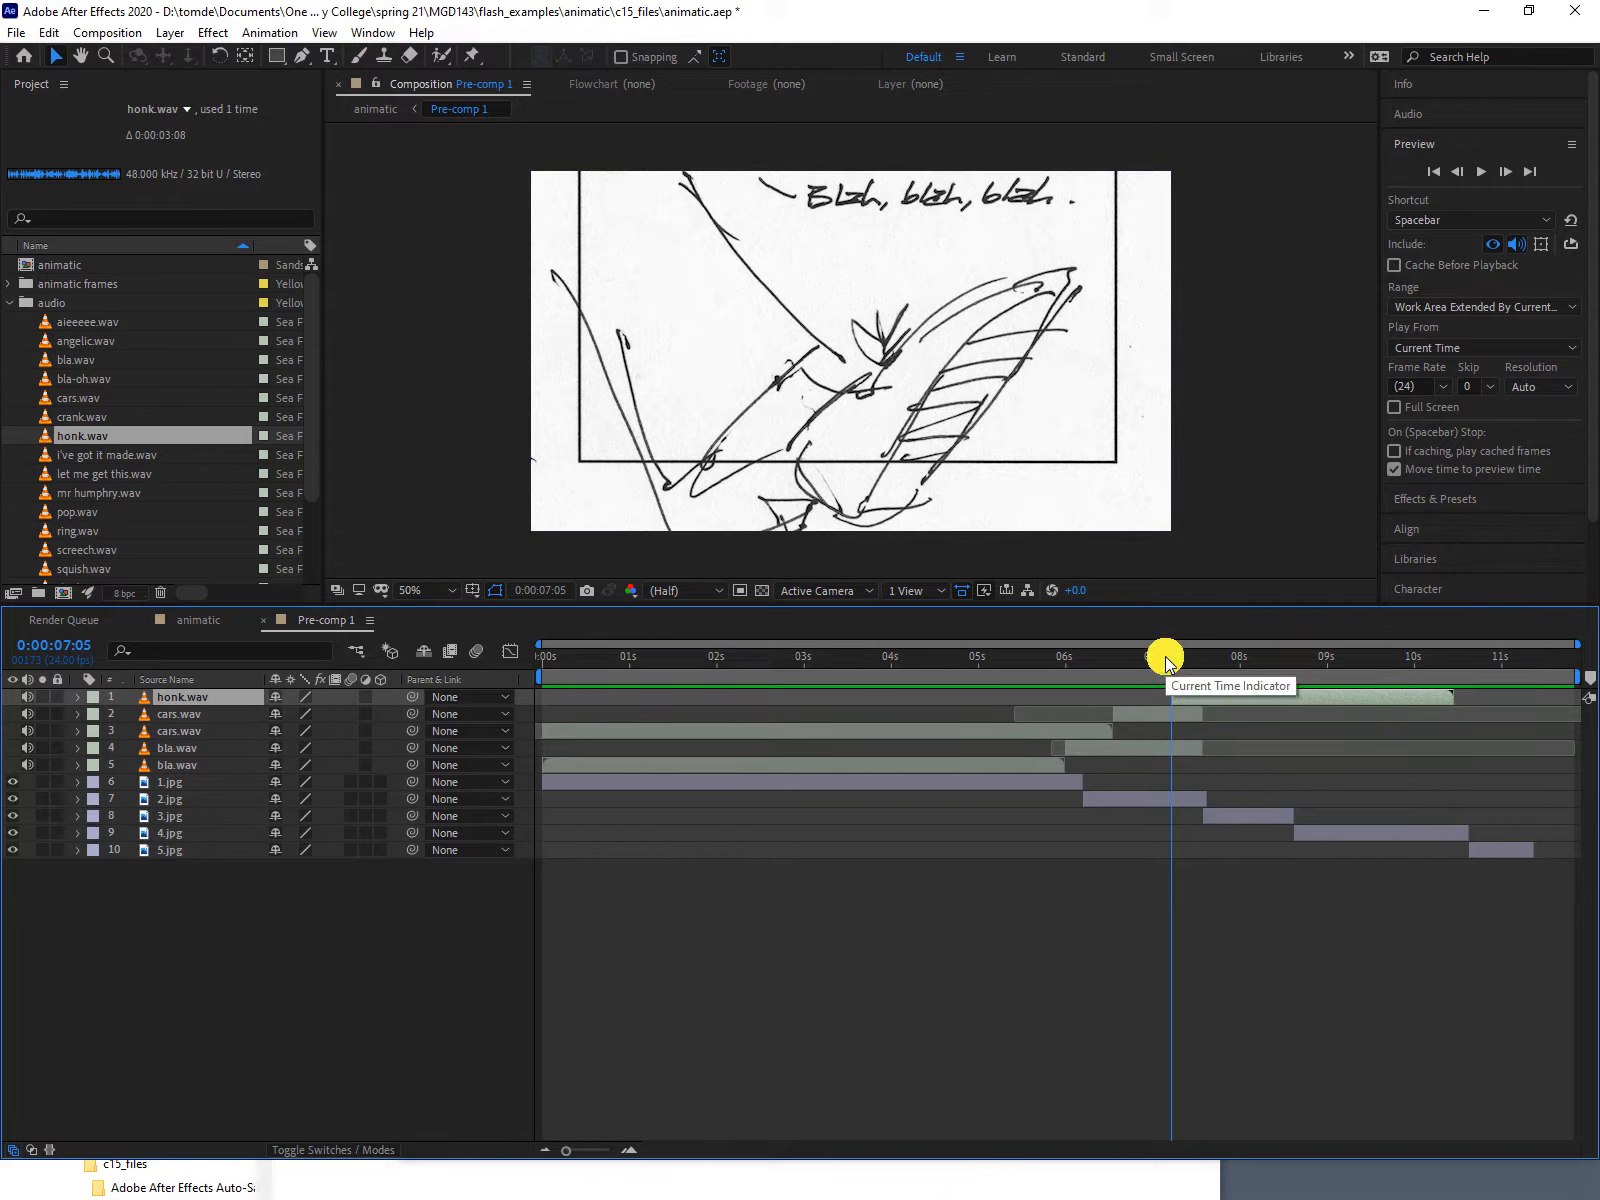
Trim the start of honk.wav at 0:00:07:12, slide the trimmed layer slightly earlier, and scrub to 0:00:09:05.
left_click_drag(1166, 663, 1202, 662)
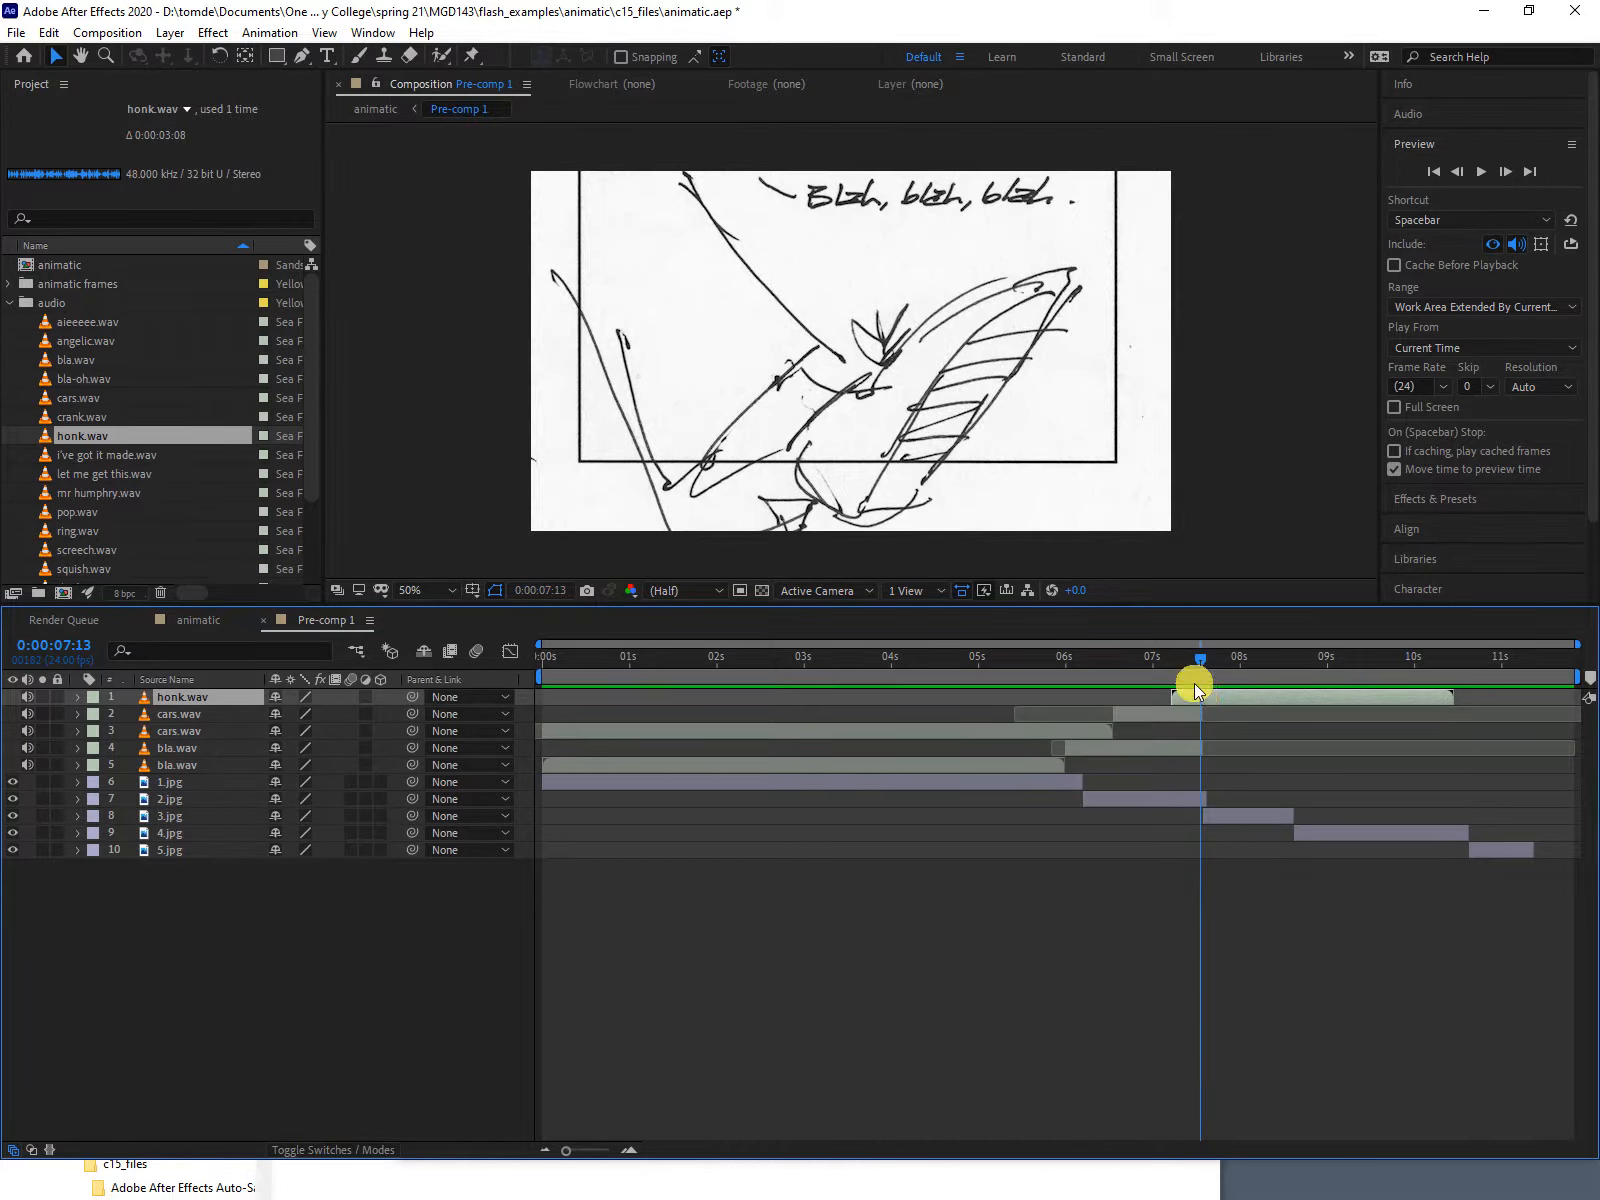
left_click_drag(1195, 663, 1196, 663)
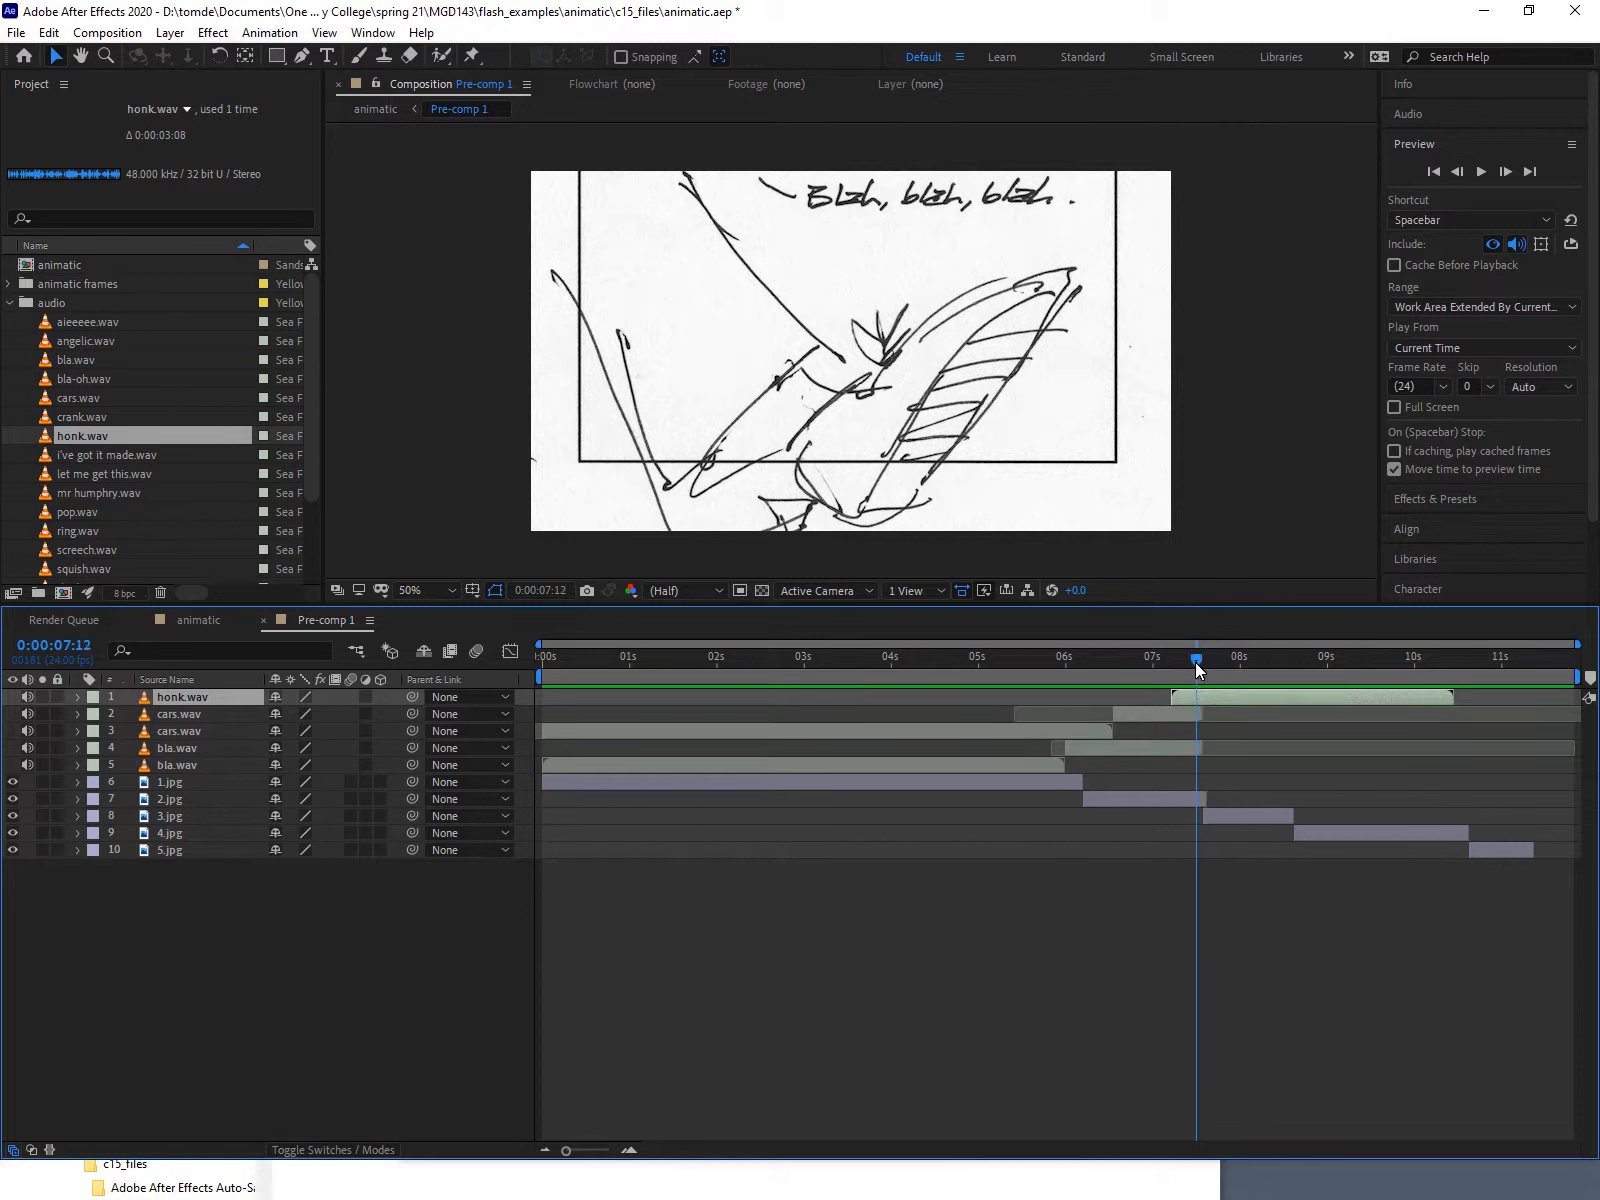
left_click(1212, 703)
left_click_drag(1217, 698, 1301, 657)
left_click_drag(1340, 658, 1348, 658)
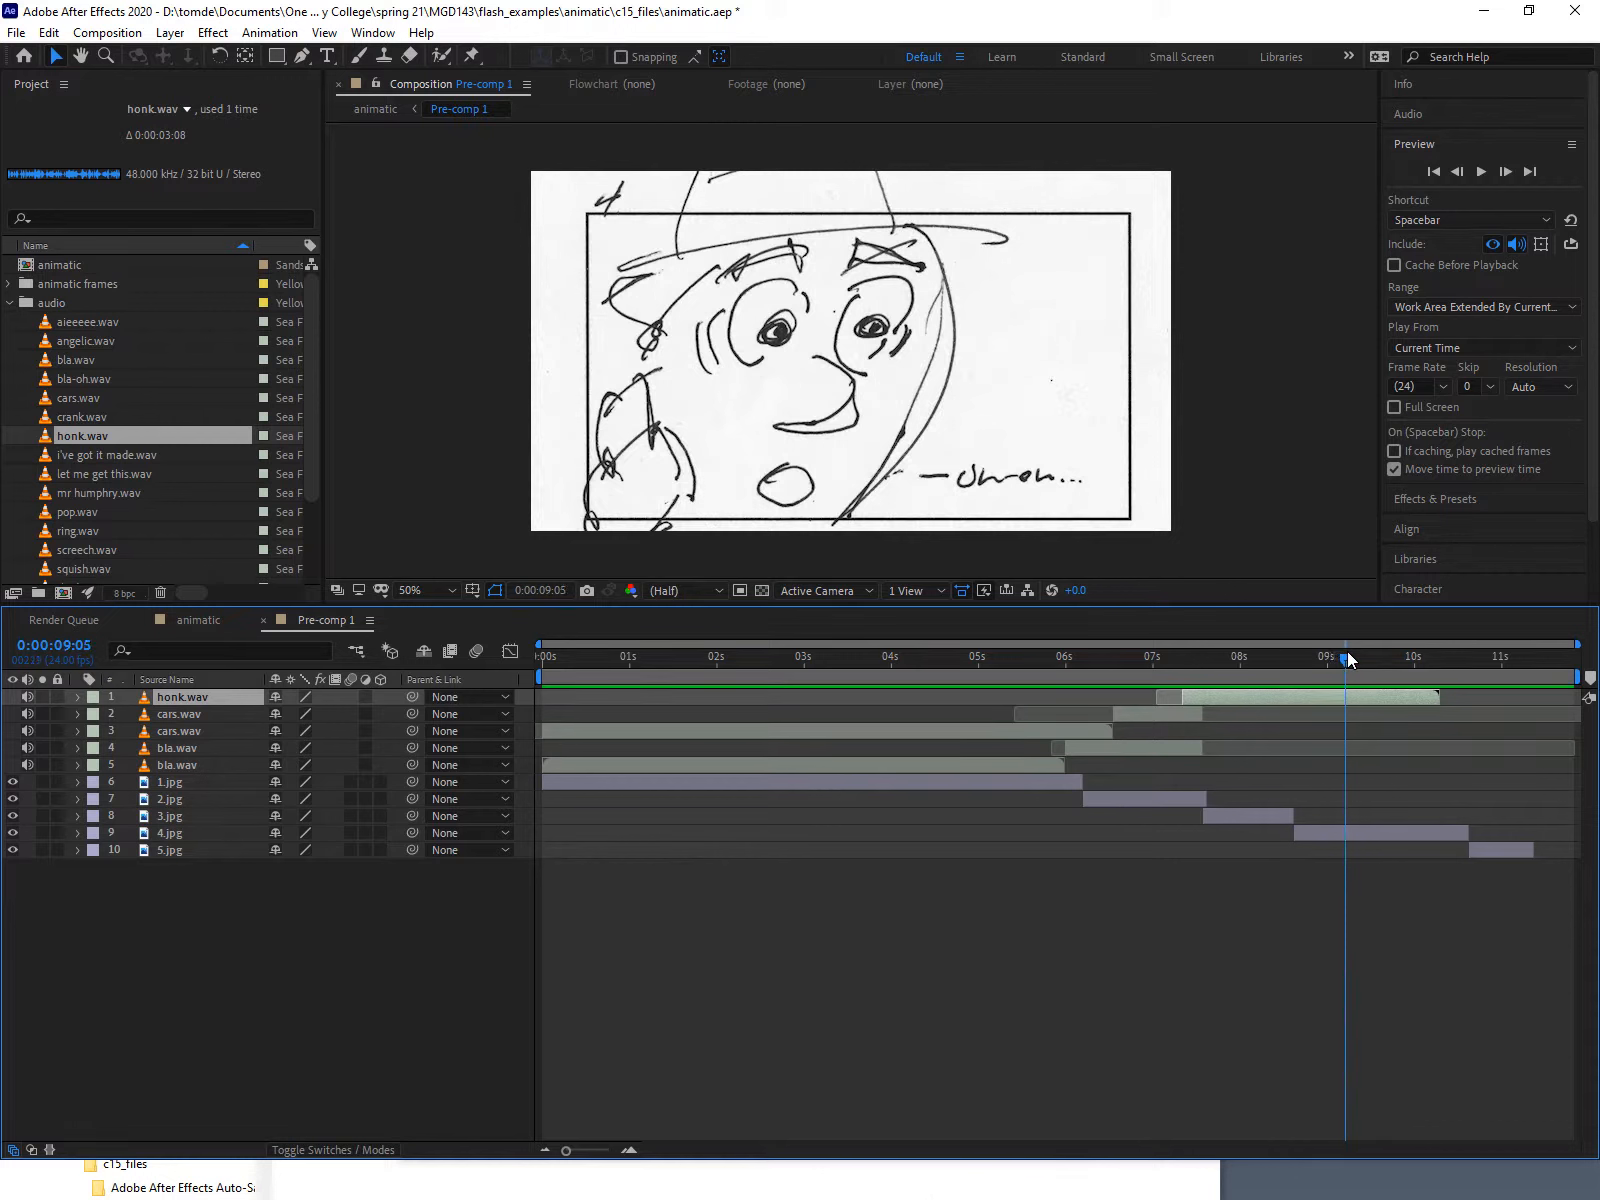
Trim the end of honk.wav at 0:00:09:04, and scrub back through the honk section to check its timing.
left_click(1347, 703)
mouse_move(1344, 662)
left_mouse_down()
mouse_move(1278, 658)
mouse_move(1330, 665)
mouse_move(1312, 666)
mouse_move(1342, 676)
mouse_move(1343, 697)
mouse_move(1282, 662)
mouse_move(1258, 669)
mouse_move(1328, 670)
mouse_move(1203, 656)
mouse_move(1362, 659)
mouse_move(1230, 656)
mouse_move(1350, 651)
mouse_move(1336, 654)
left_mouse_up()
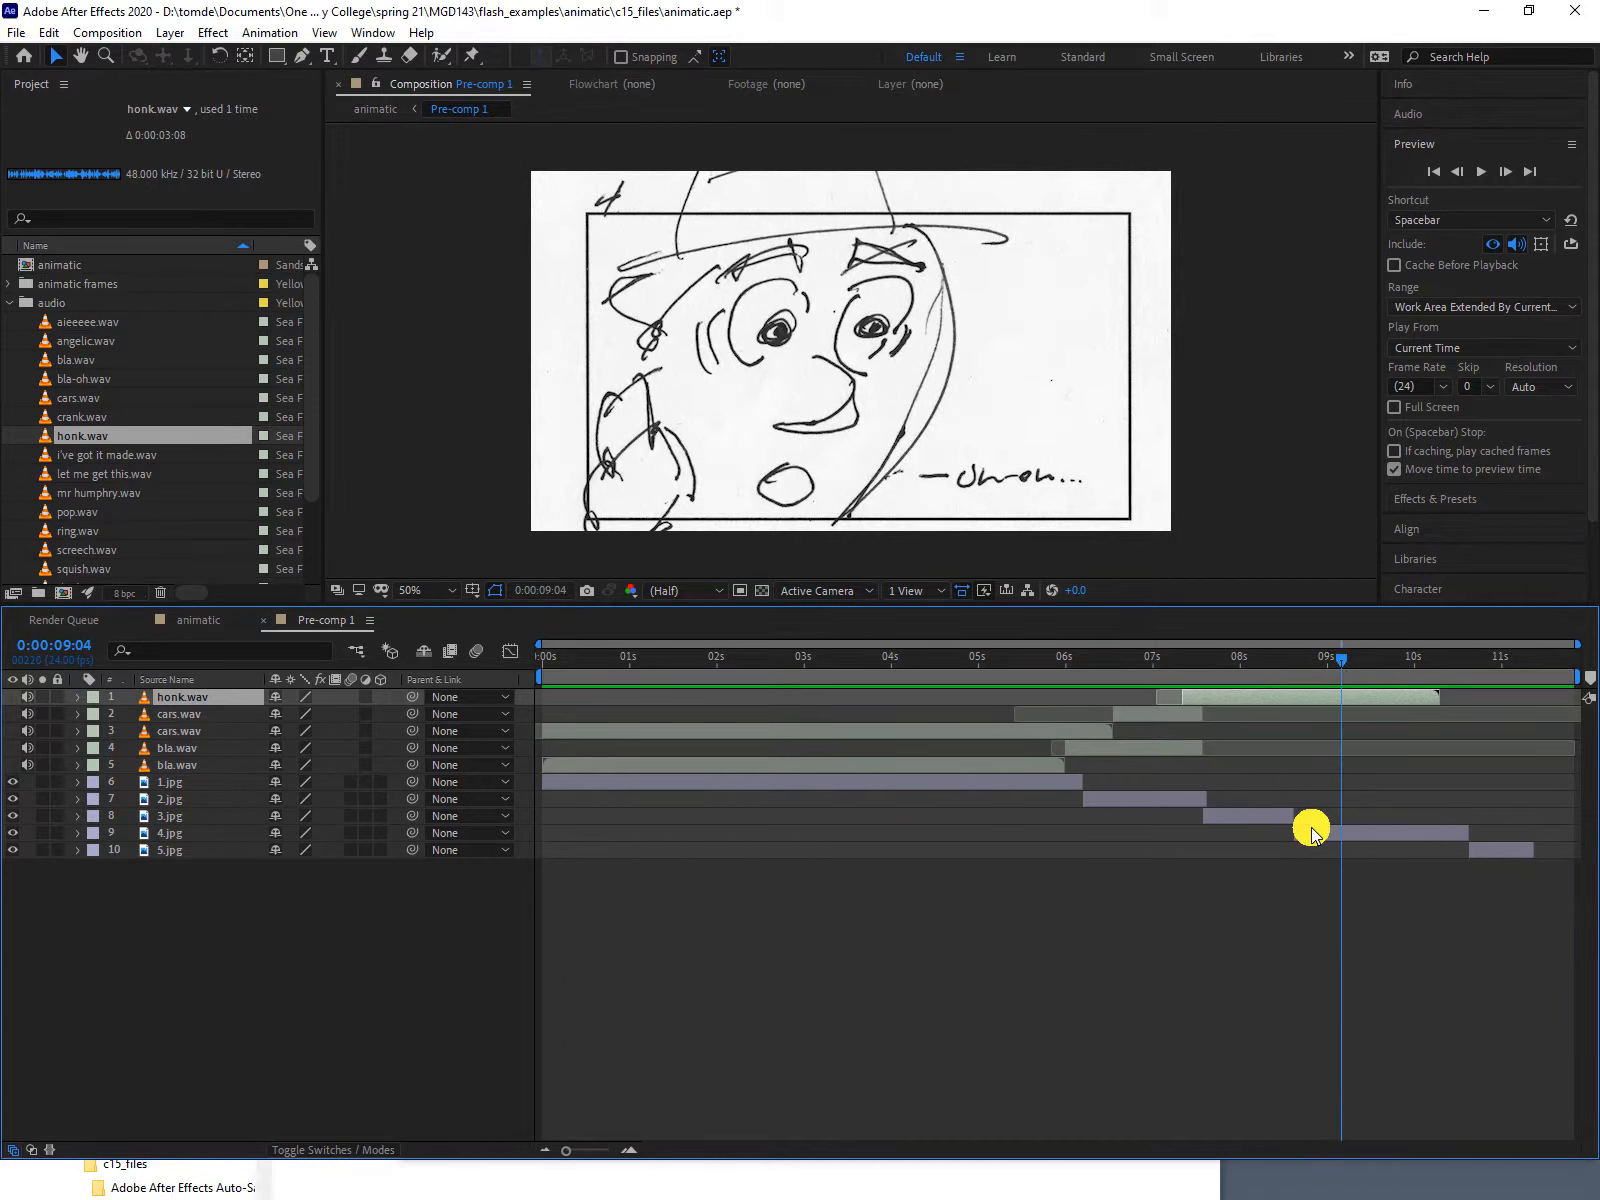
key("alt+bracketright")
left_click(1300, 658)
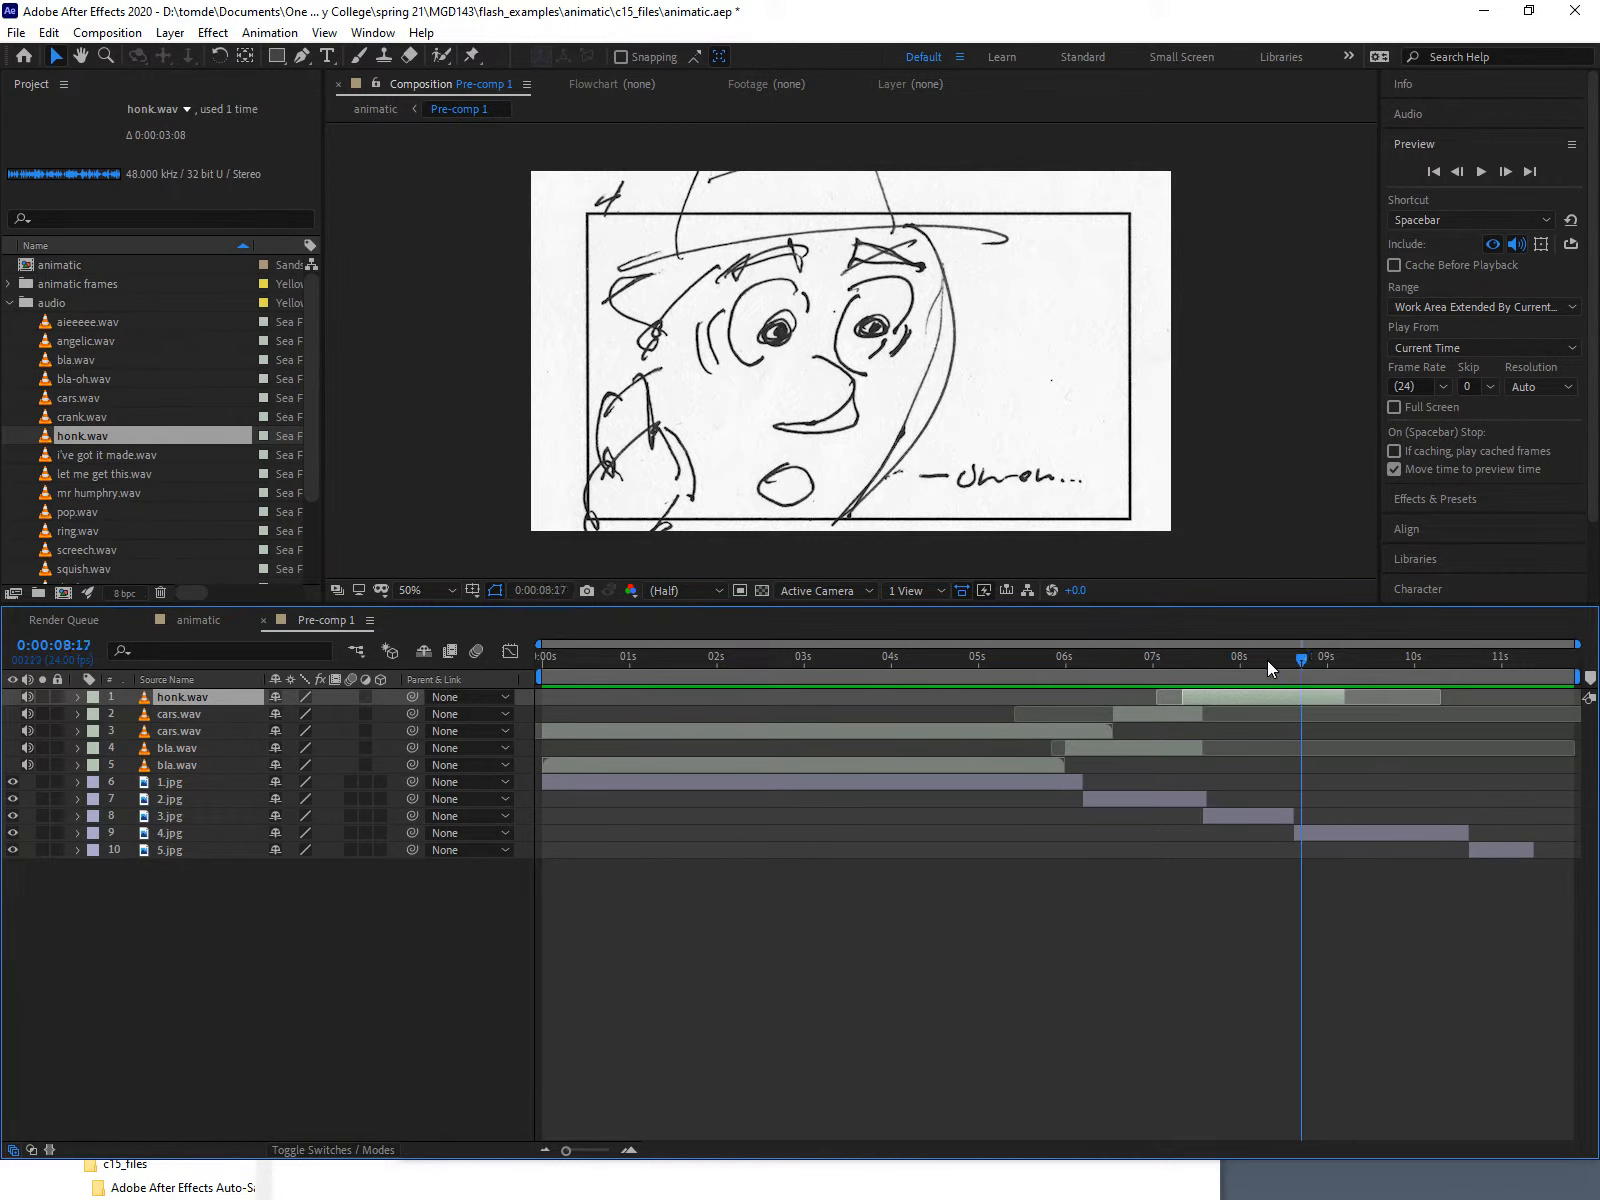
left_click(1150, 660)
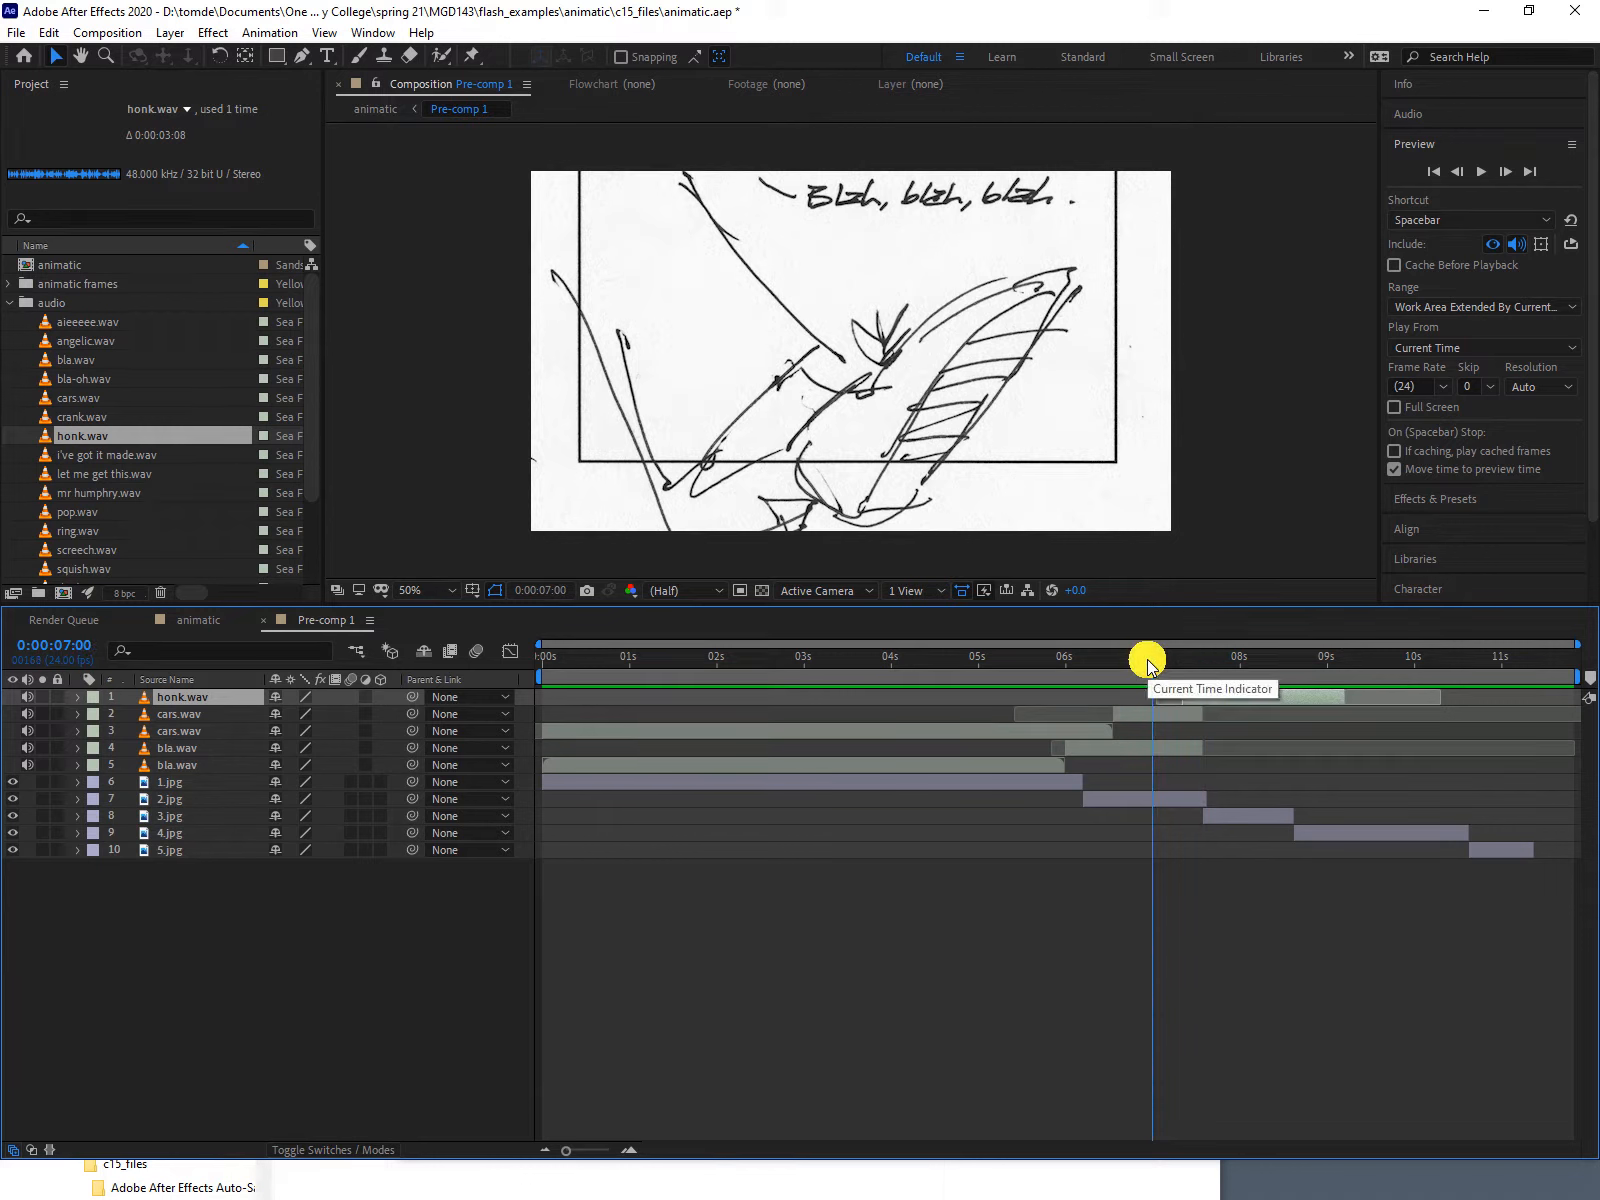
left_click(1142, 658)
mouse_move(1078, 655)
left_mouse_down()
mouse_move(912, 639)
mouse_move(1272, 629)
mouse_move(1445, 648)
mouse_move(1016, 600)
mouse_move(1101, 595)
left_mouse_up()
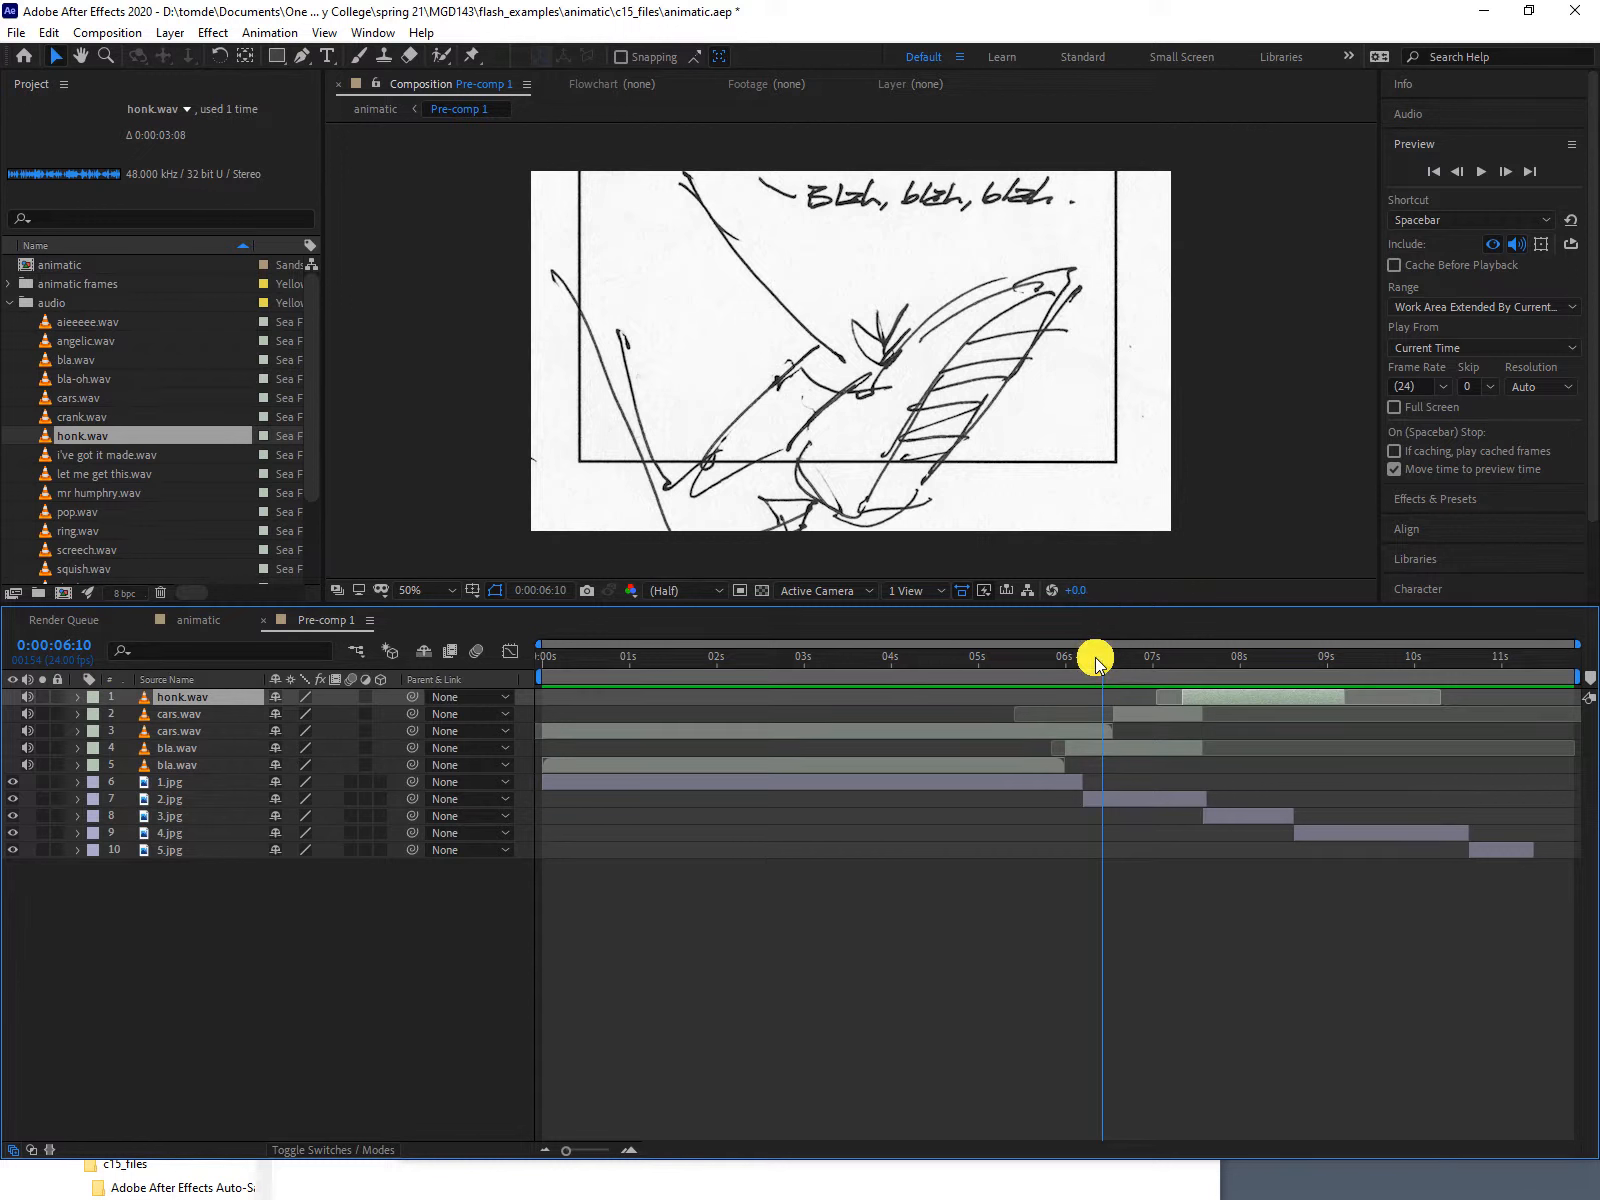
Add screech.wav from the audio folder as the top layer, starting at 0:00:08:09.
mouse_move(1100, 653)
left_mouse_down()
mouse_move(1382, 651)
mouse_move(1260, 651)
mouse_move(1272, 657)
left_mouse_up()
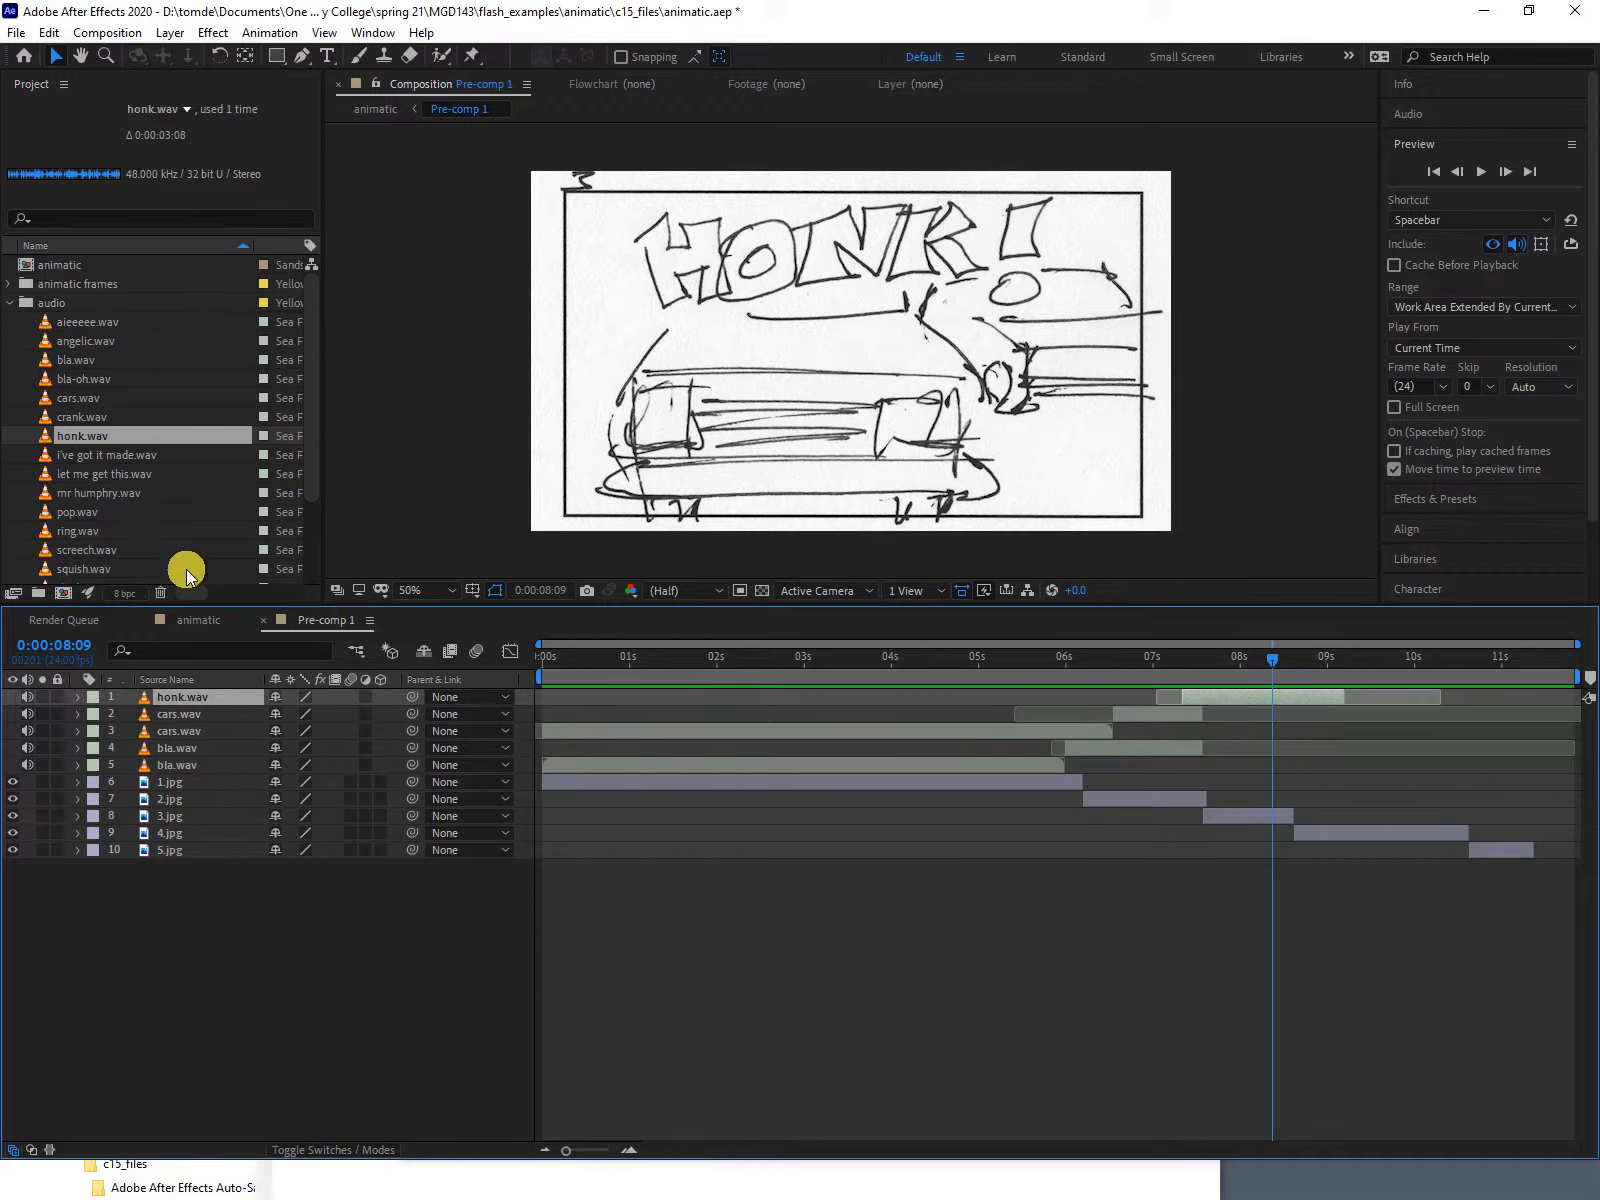
left_click(42, 552)
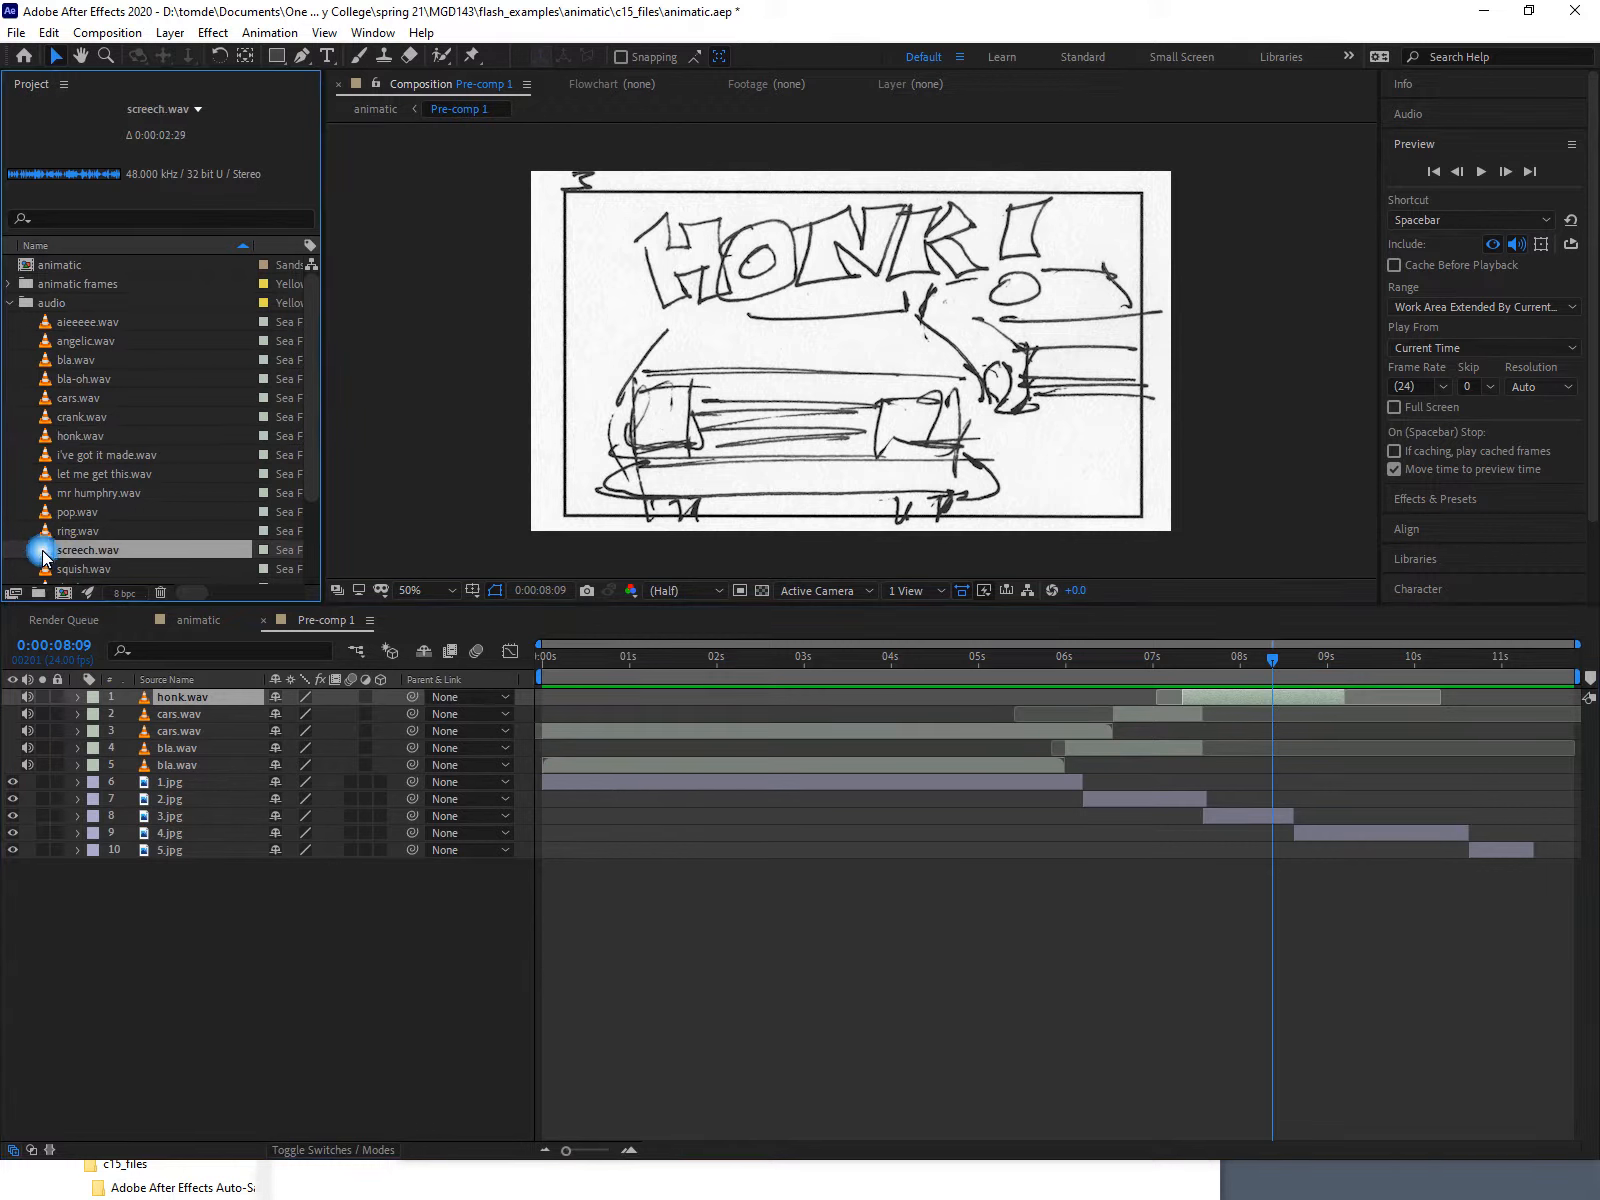
left_click_drag(42, 550, 1275, 697)
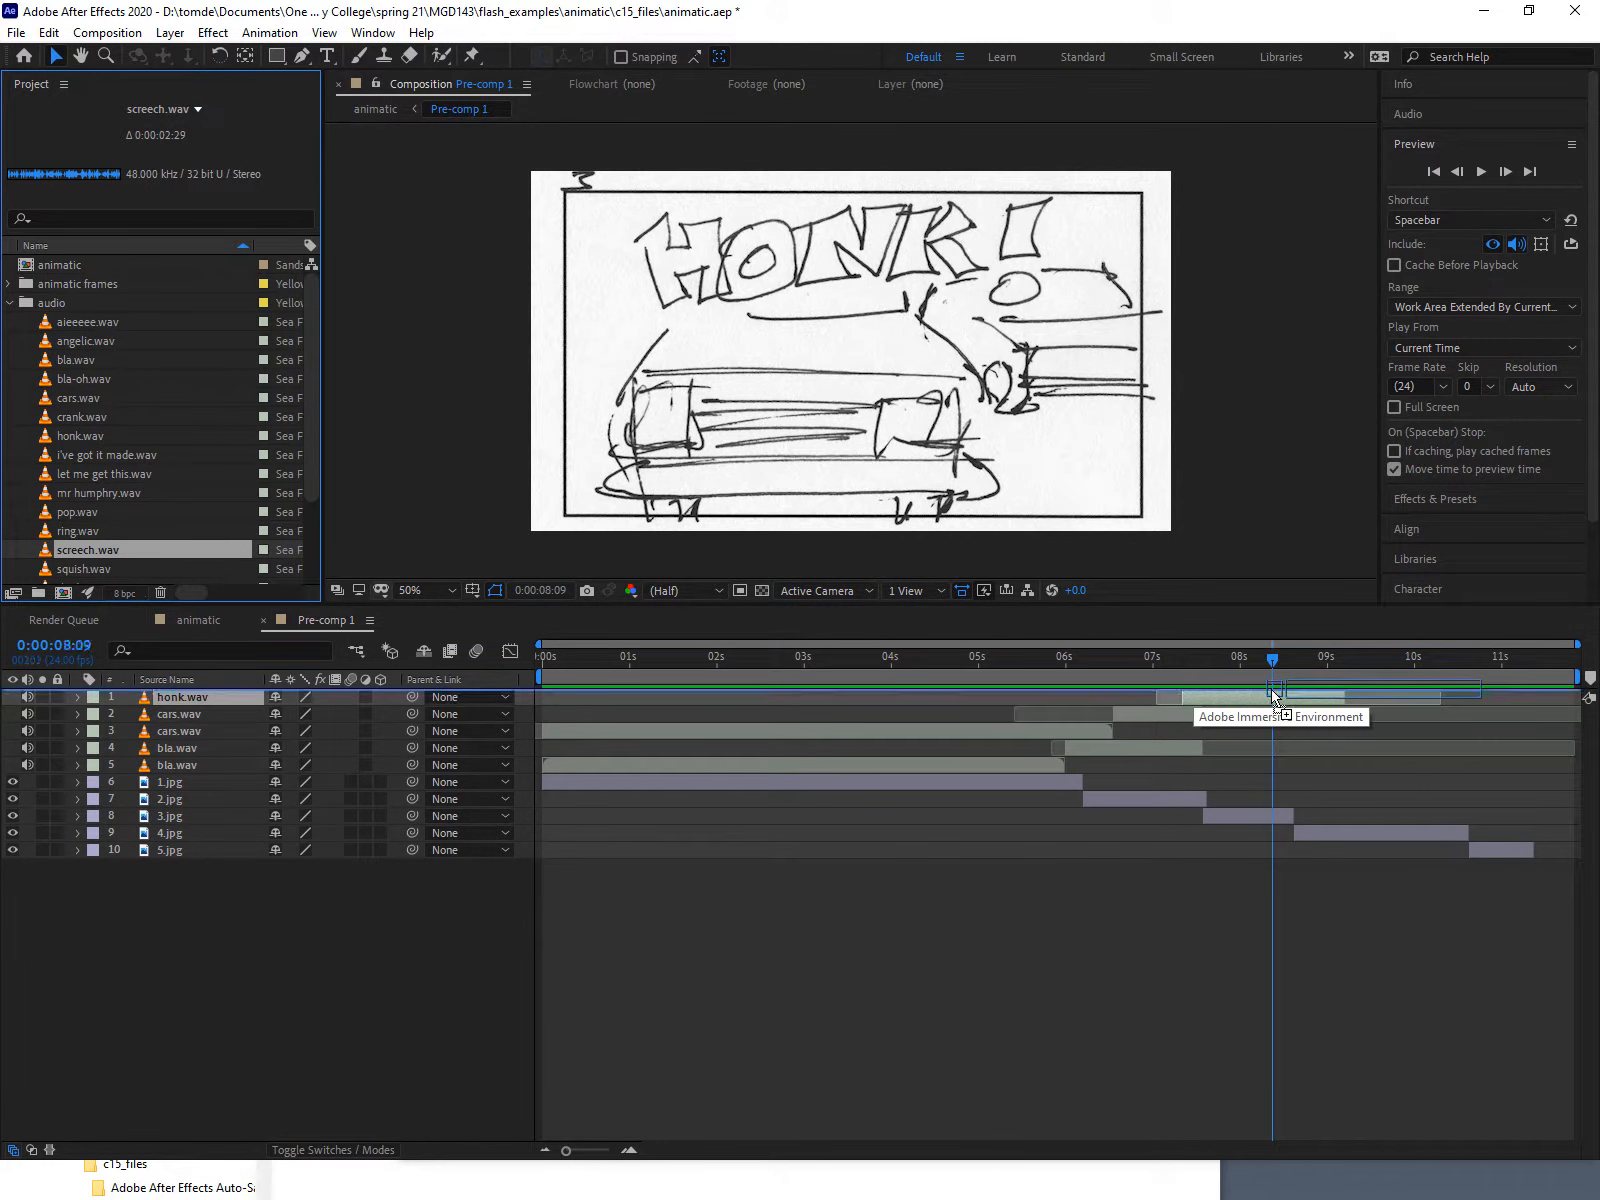
left_click_drag(1275, 697, 1275, 693)
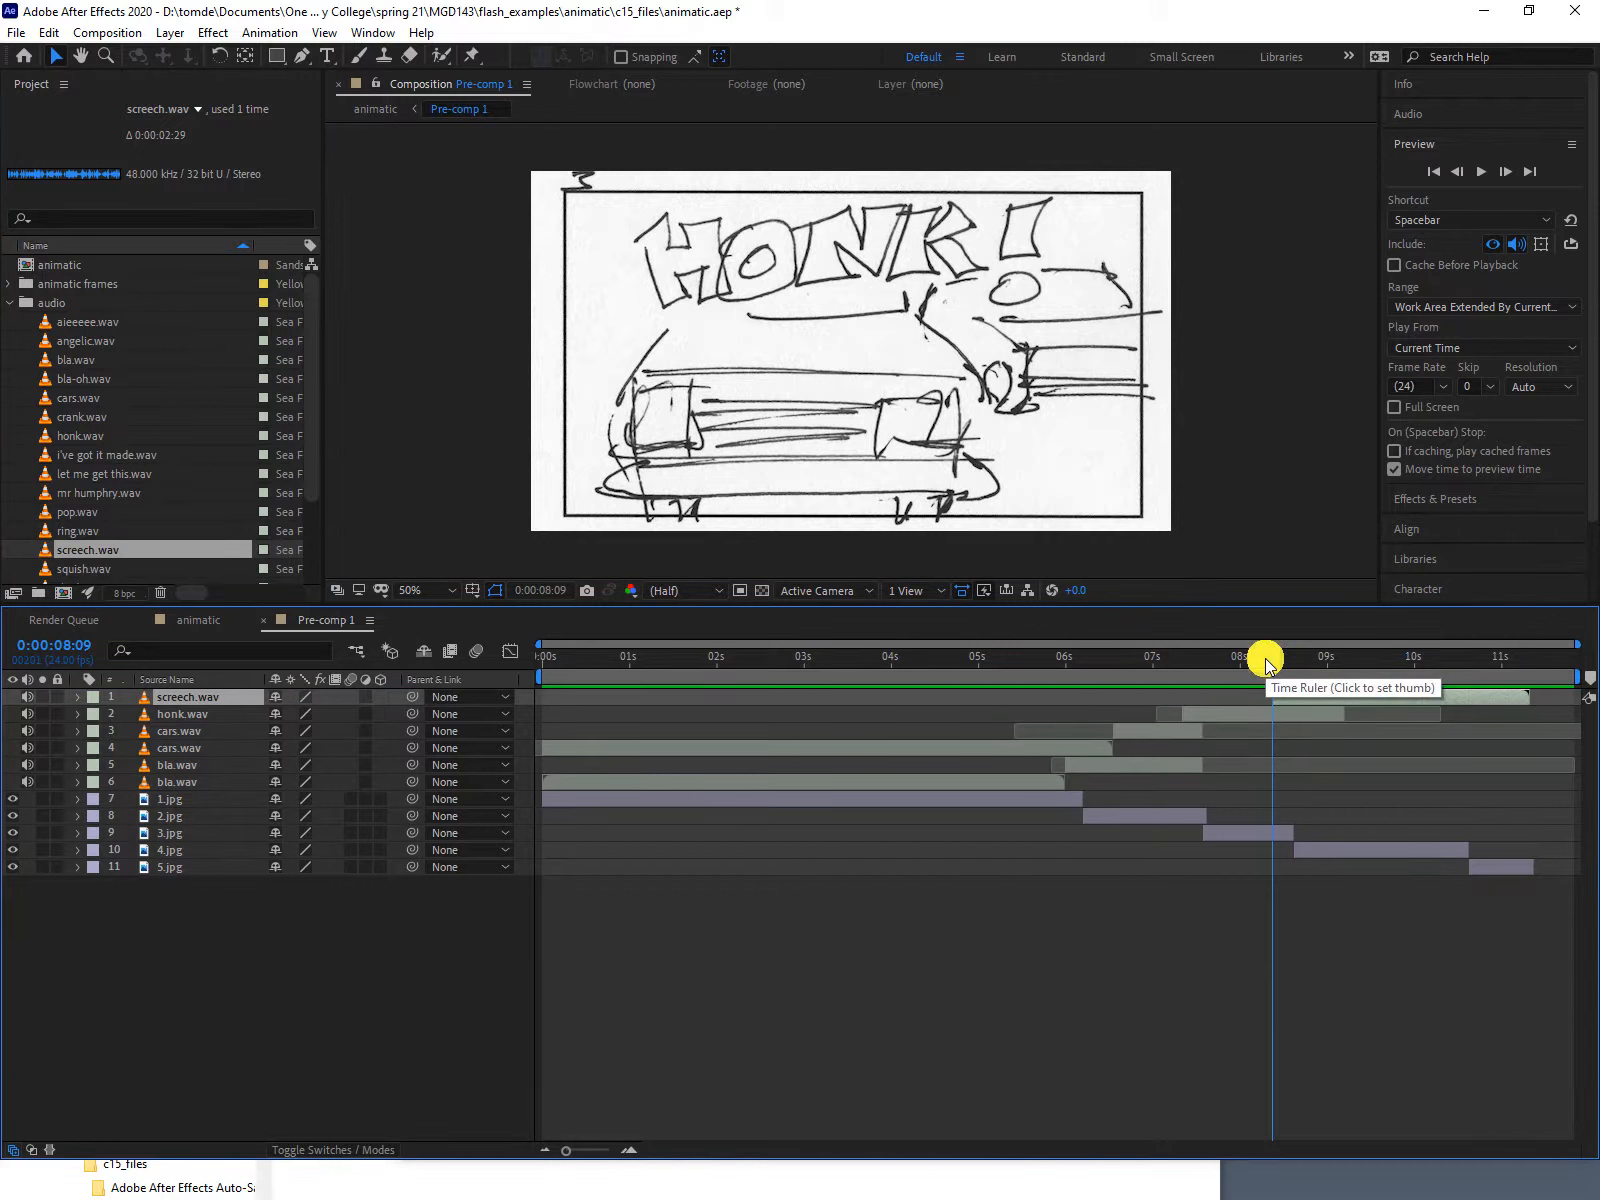
Reveal the waveform of screech.wav and trim the quiet start of the layer at 0:00:08:13.
left_click_drag(1265, 658, 1326, 666)
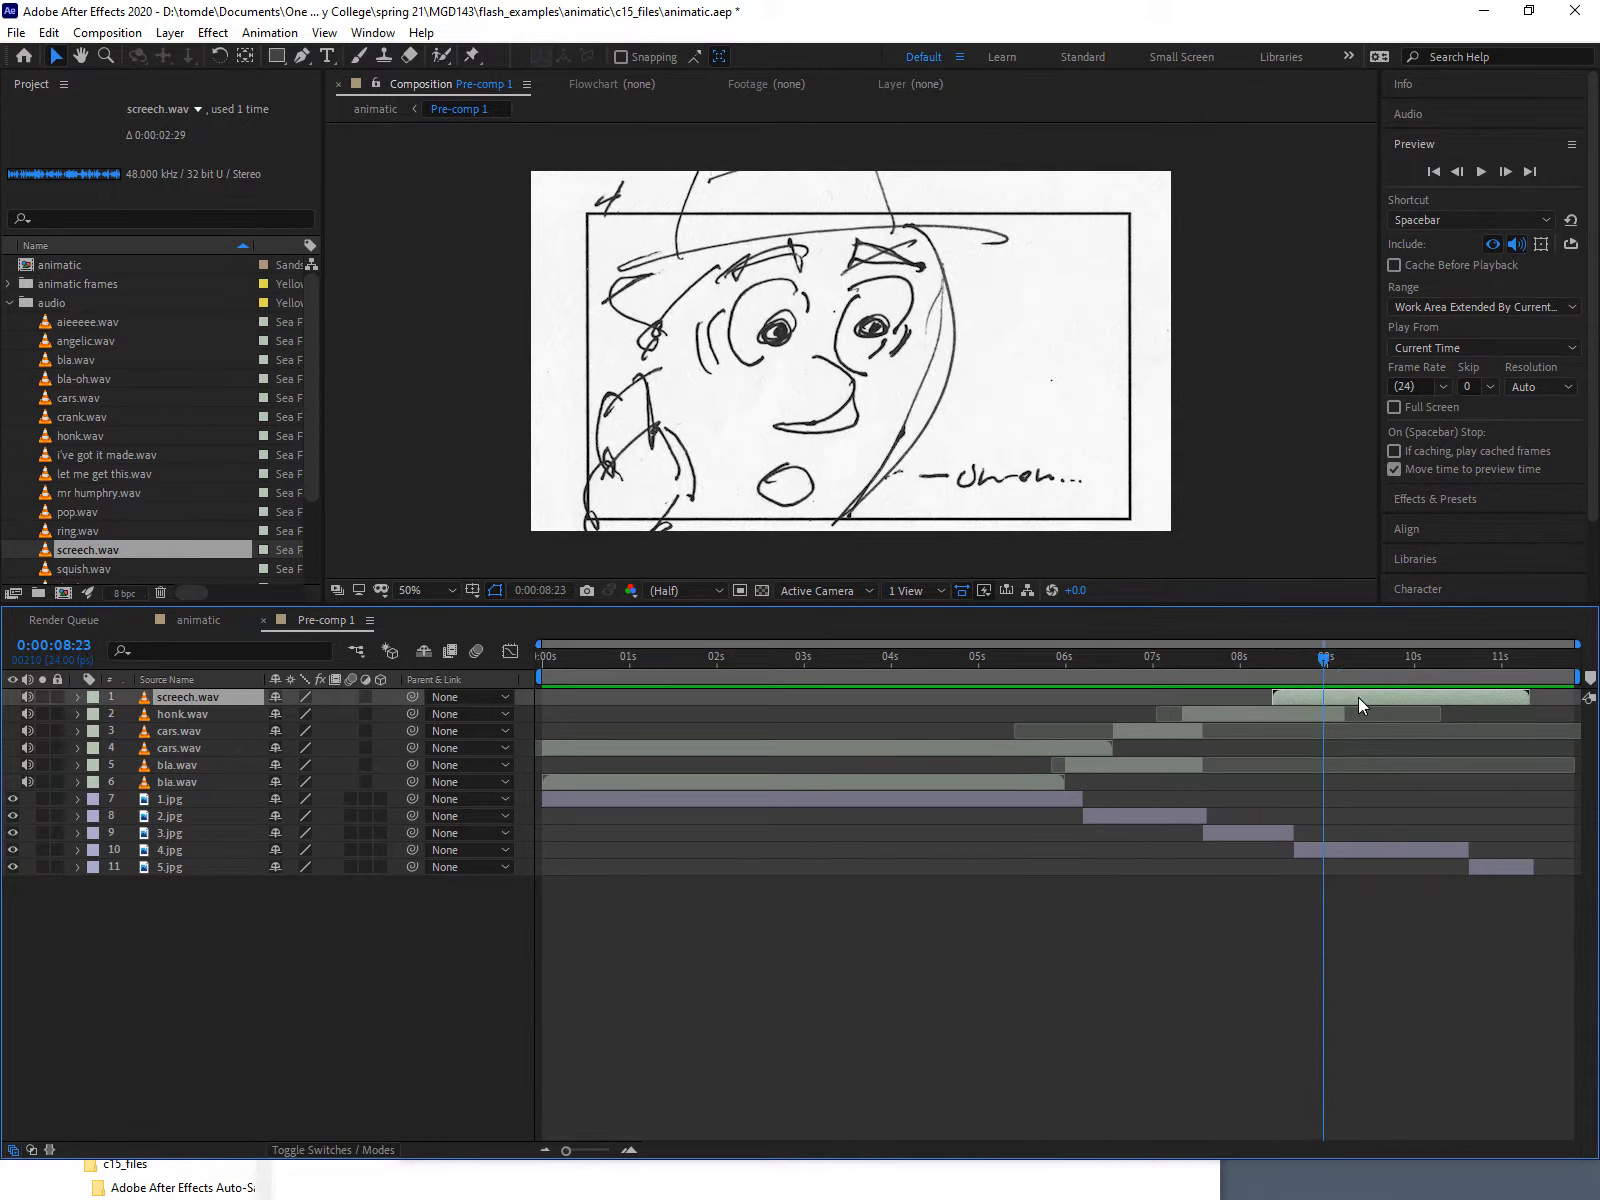
left_click(1358, 698)
key("l")
key("l")
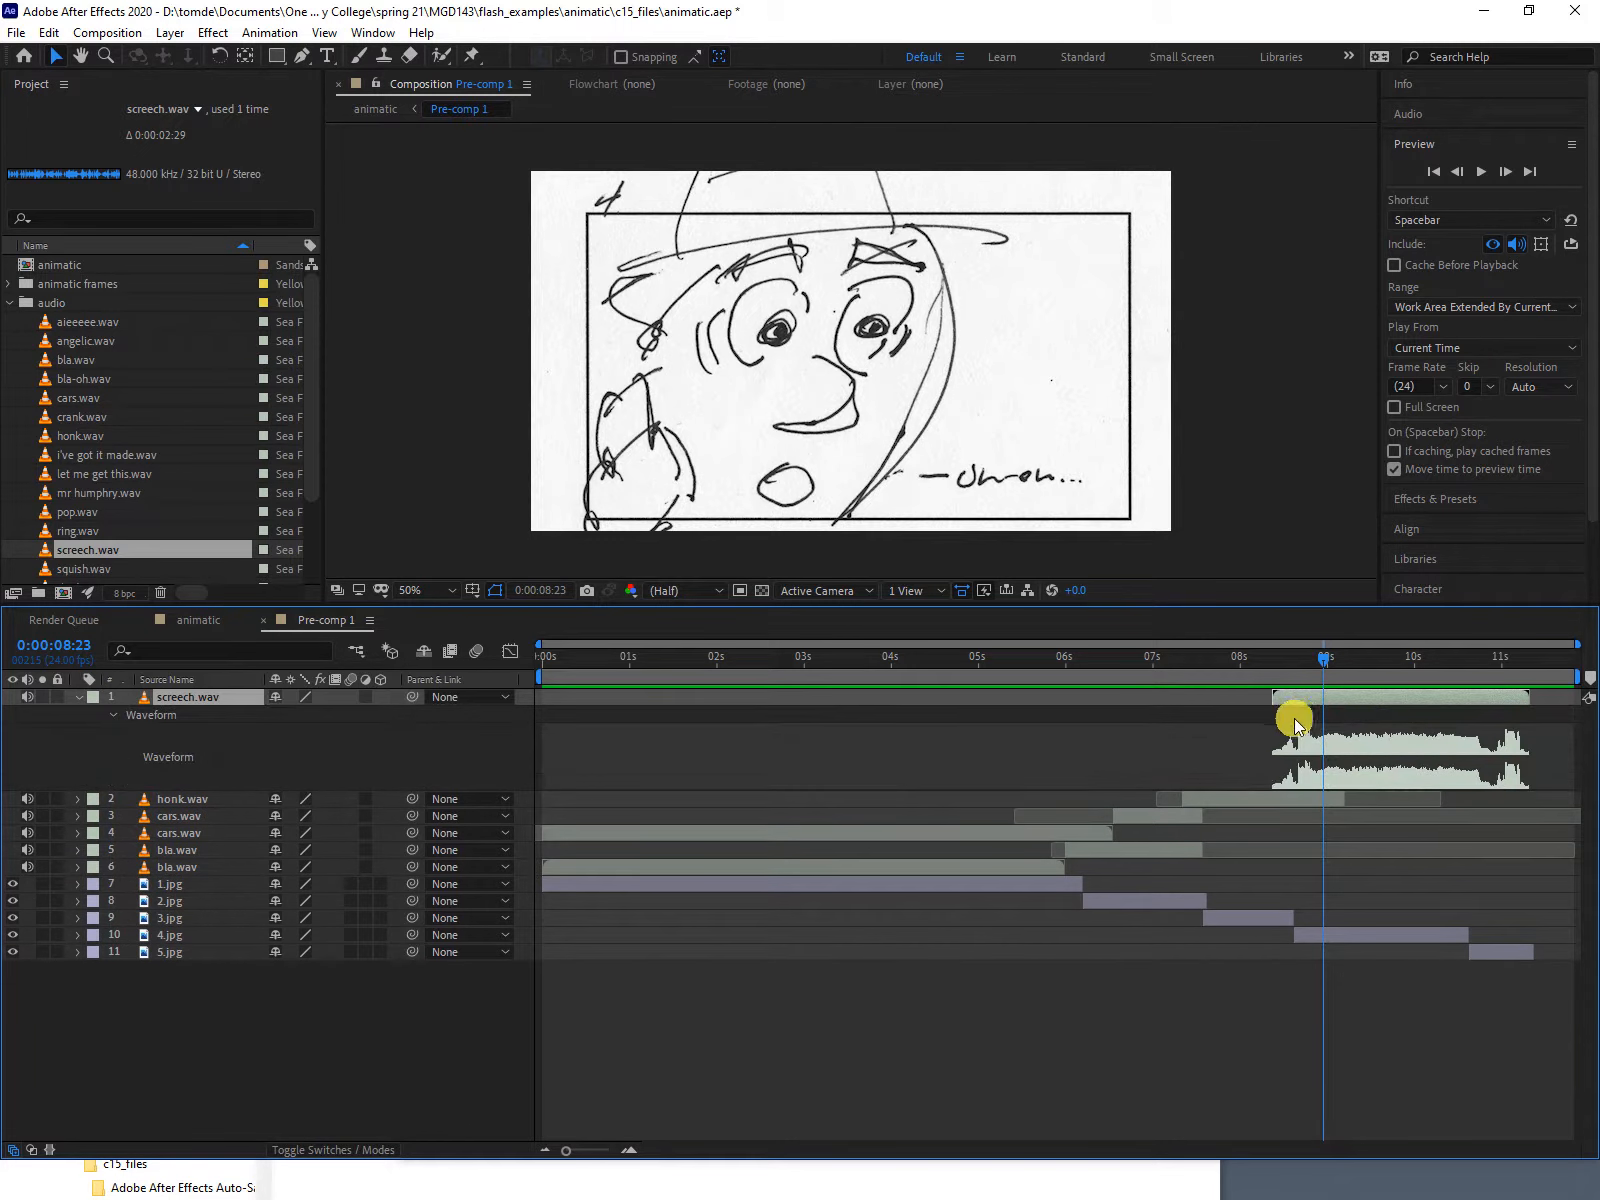
left_click_drag(1322, 664, 1266, 672)
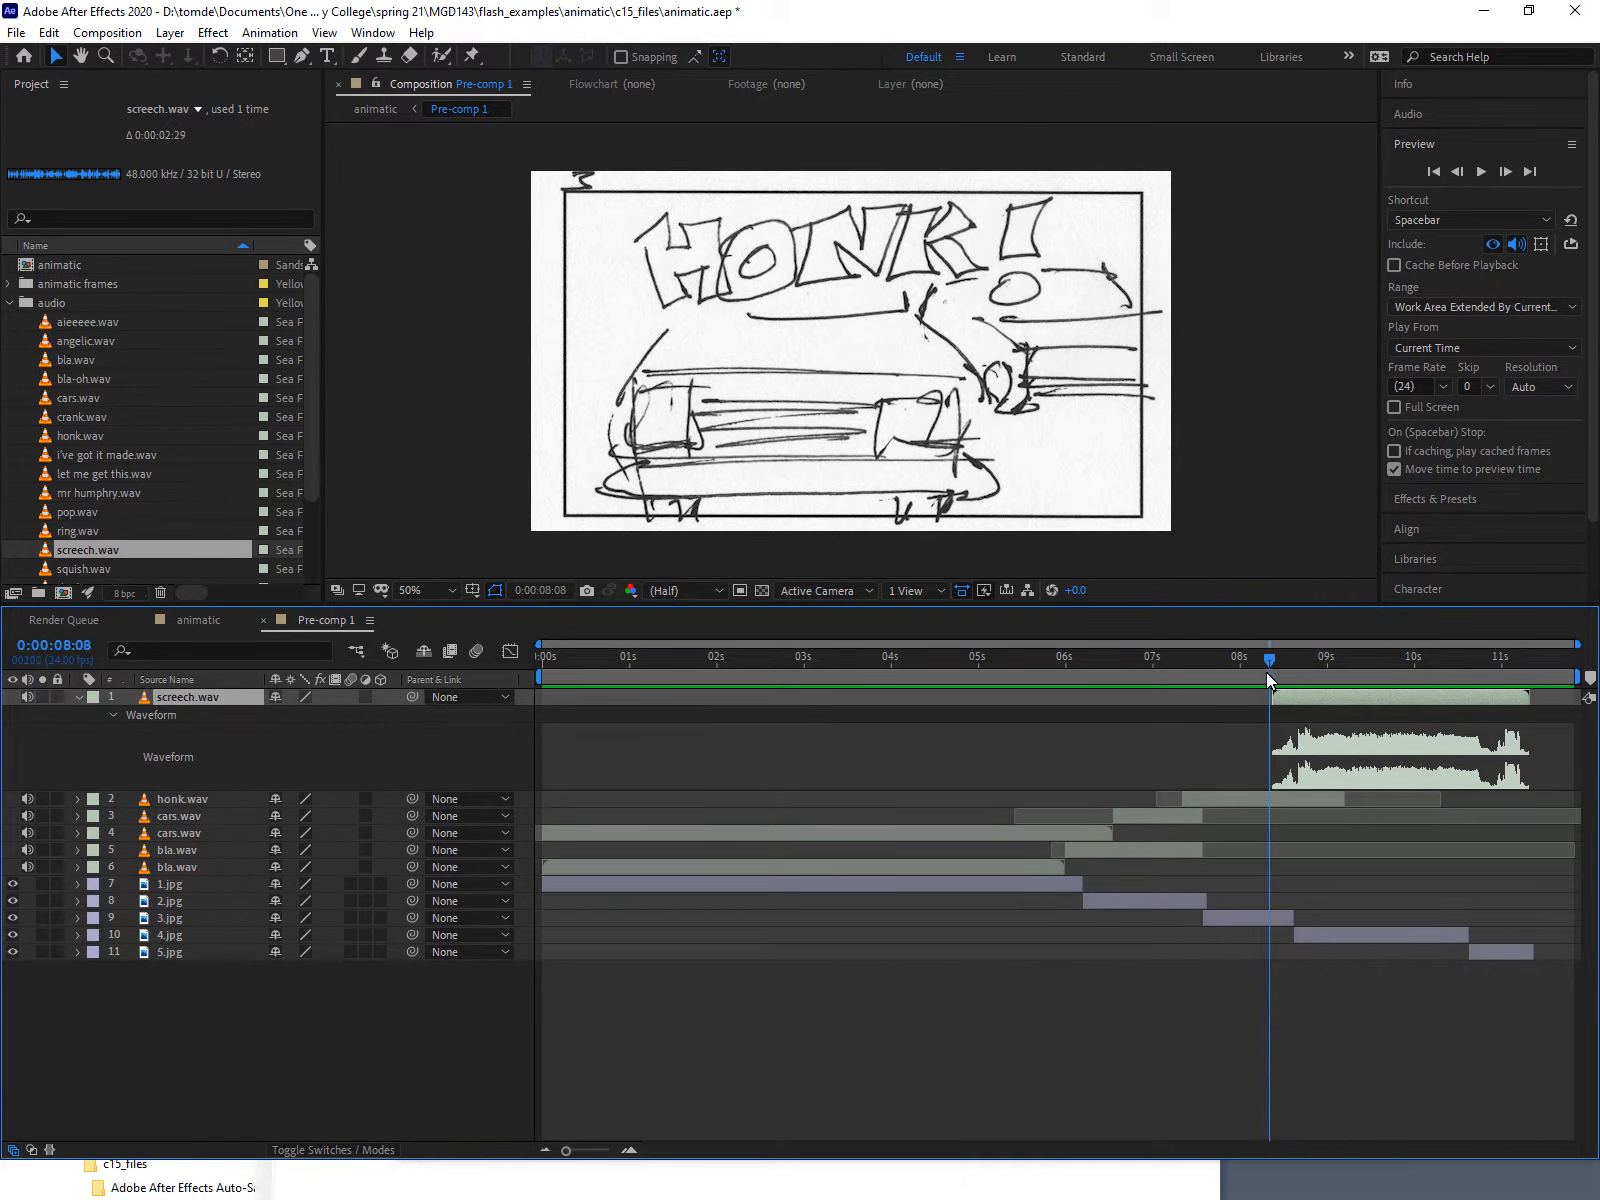
mouse_move(1266, 672)
left_mouse_down()
mouse_move(1302, 672)
mouse_move(1282, 669)
left_mouse_up()
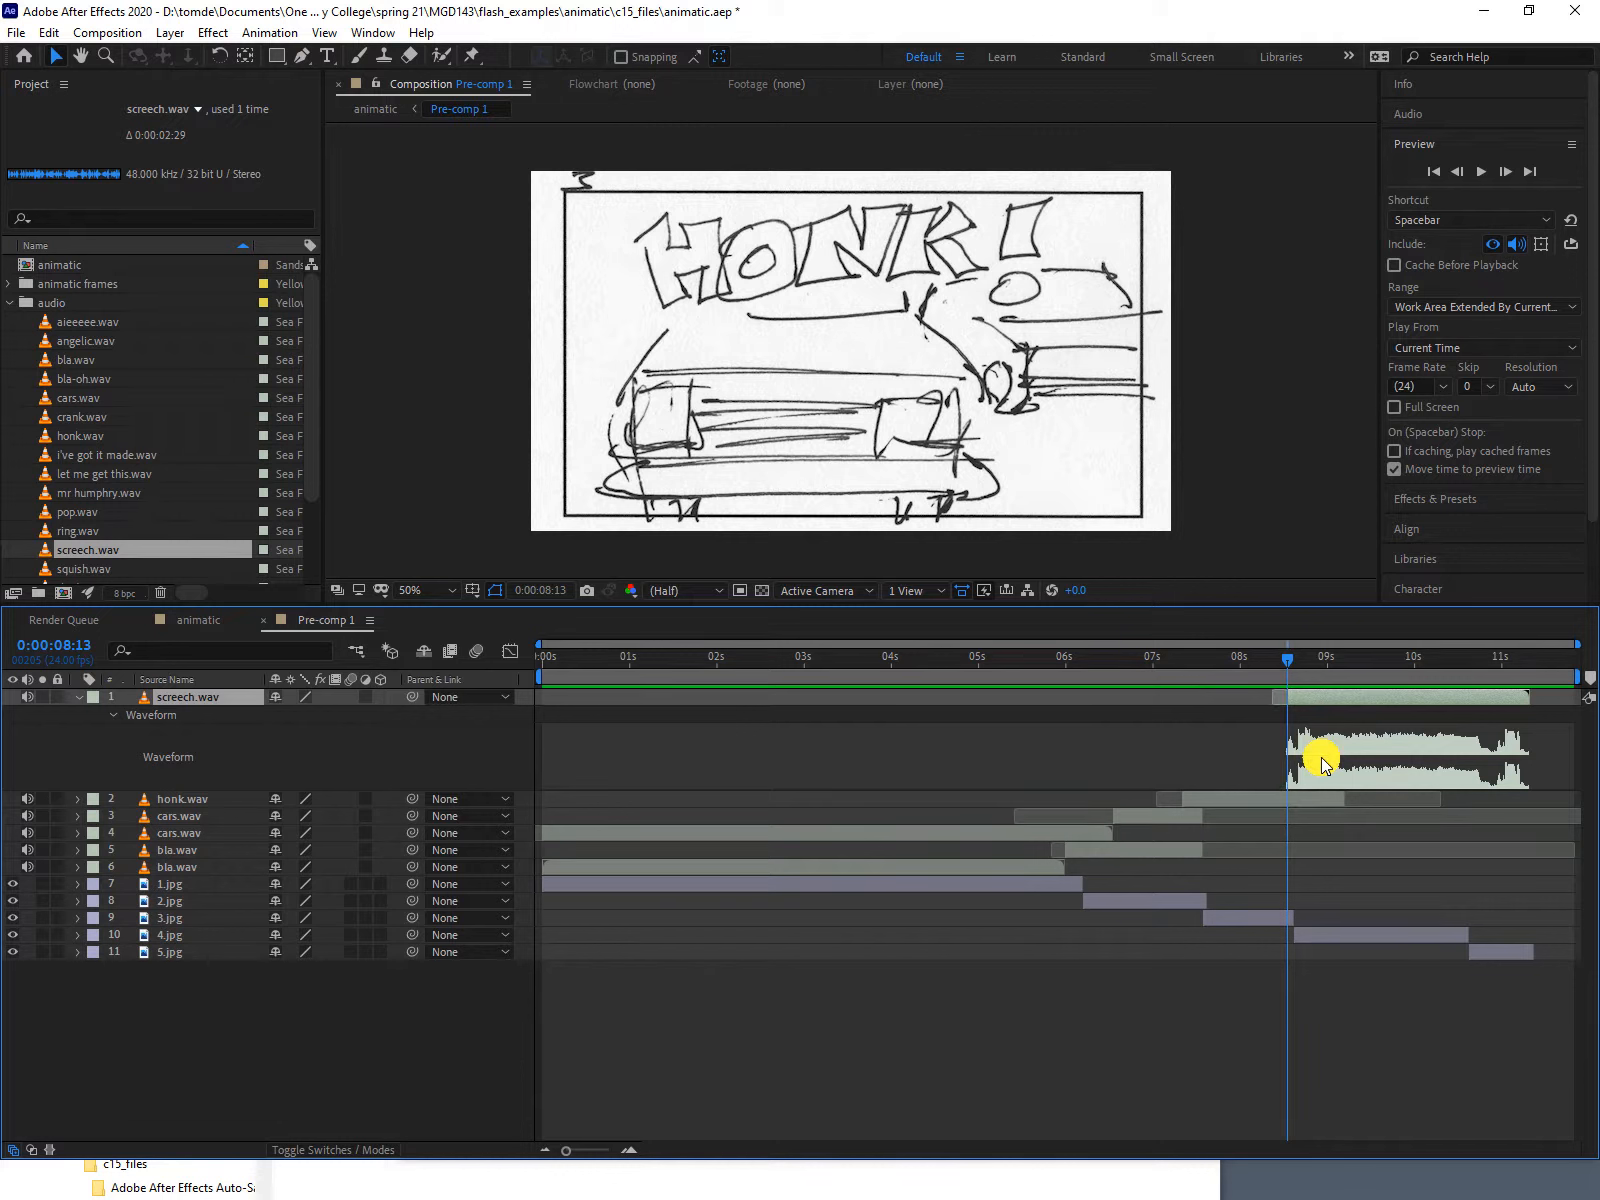
Slide the trimmed screech.wav earlier so its audible part starts at 0:00:08:03, and hide its waveform.
mouse_move(1288, 663)
left_mouse_down()
mouse_move(1150, 661)
mouse_move(1361, 642)
mouse_move(1202, 640)
mouse_move(1322, 641)
mouse_move(1250, 641)
left_mouse_up()
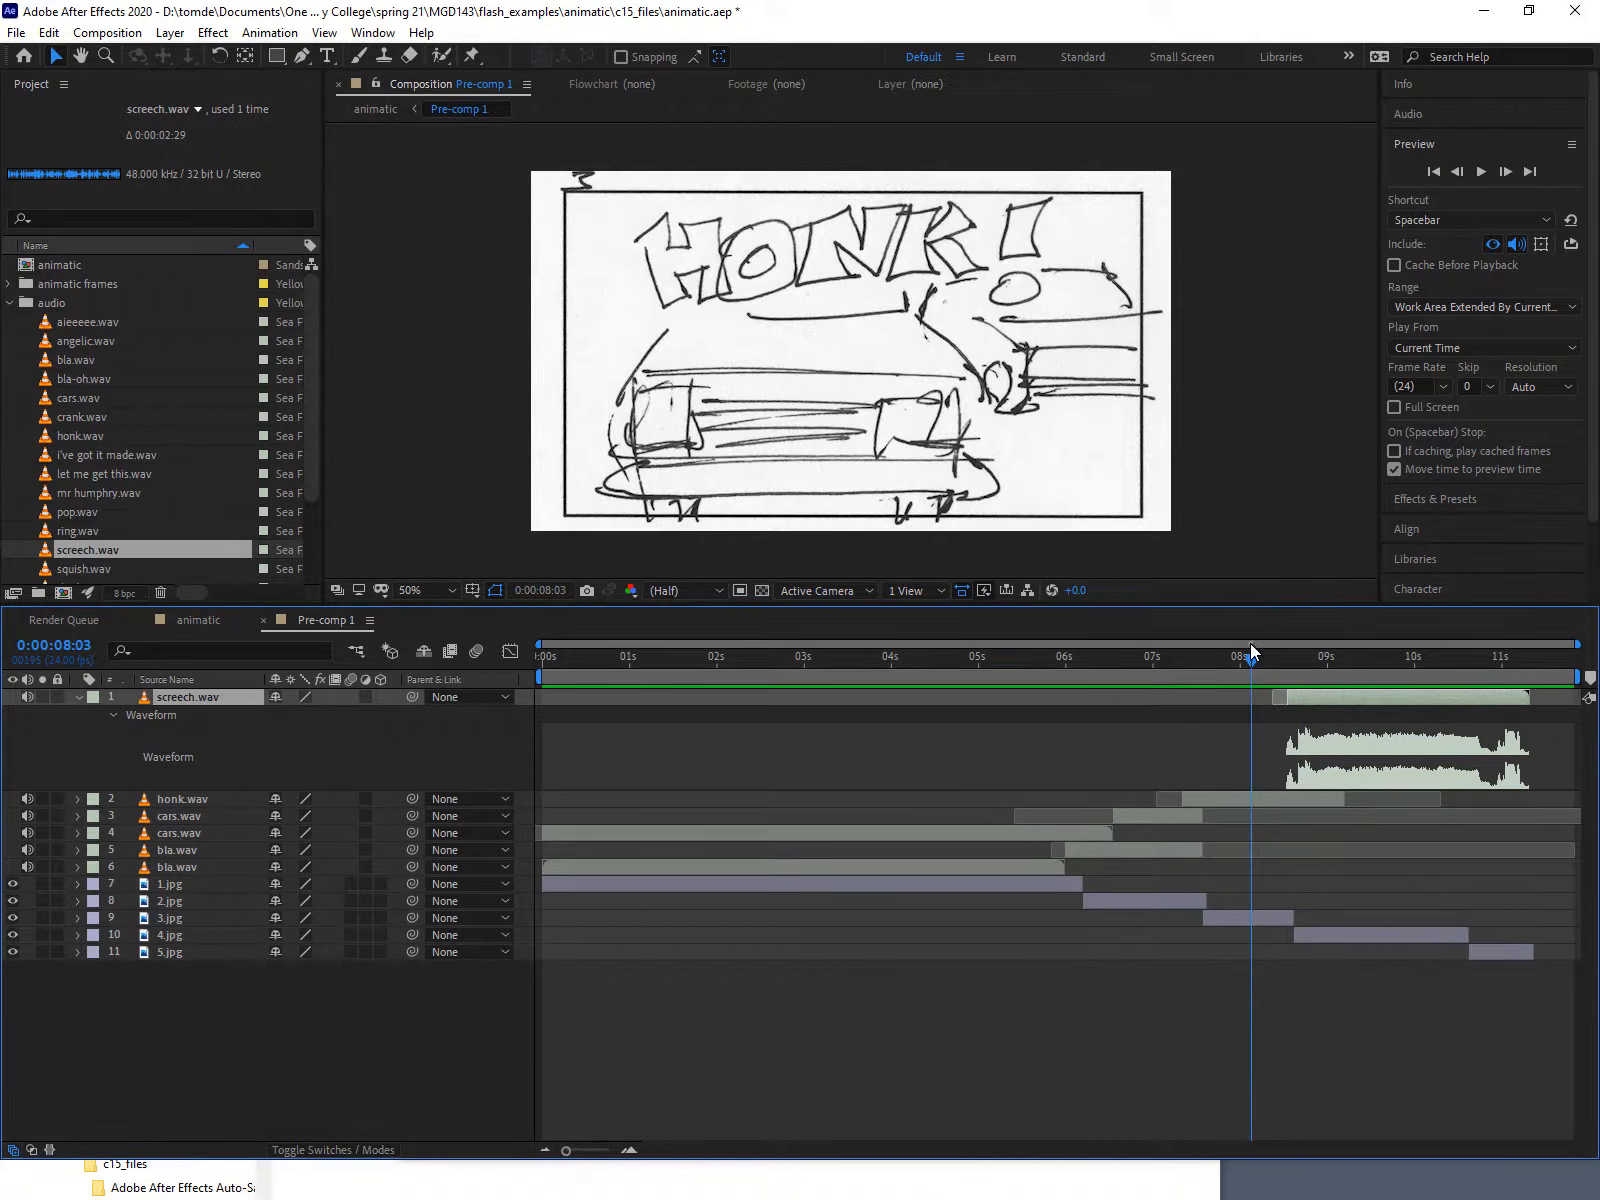
left_click(1293, 697)
left_click_drag(1304, 699, 1279, 704)
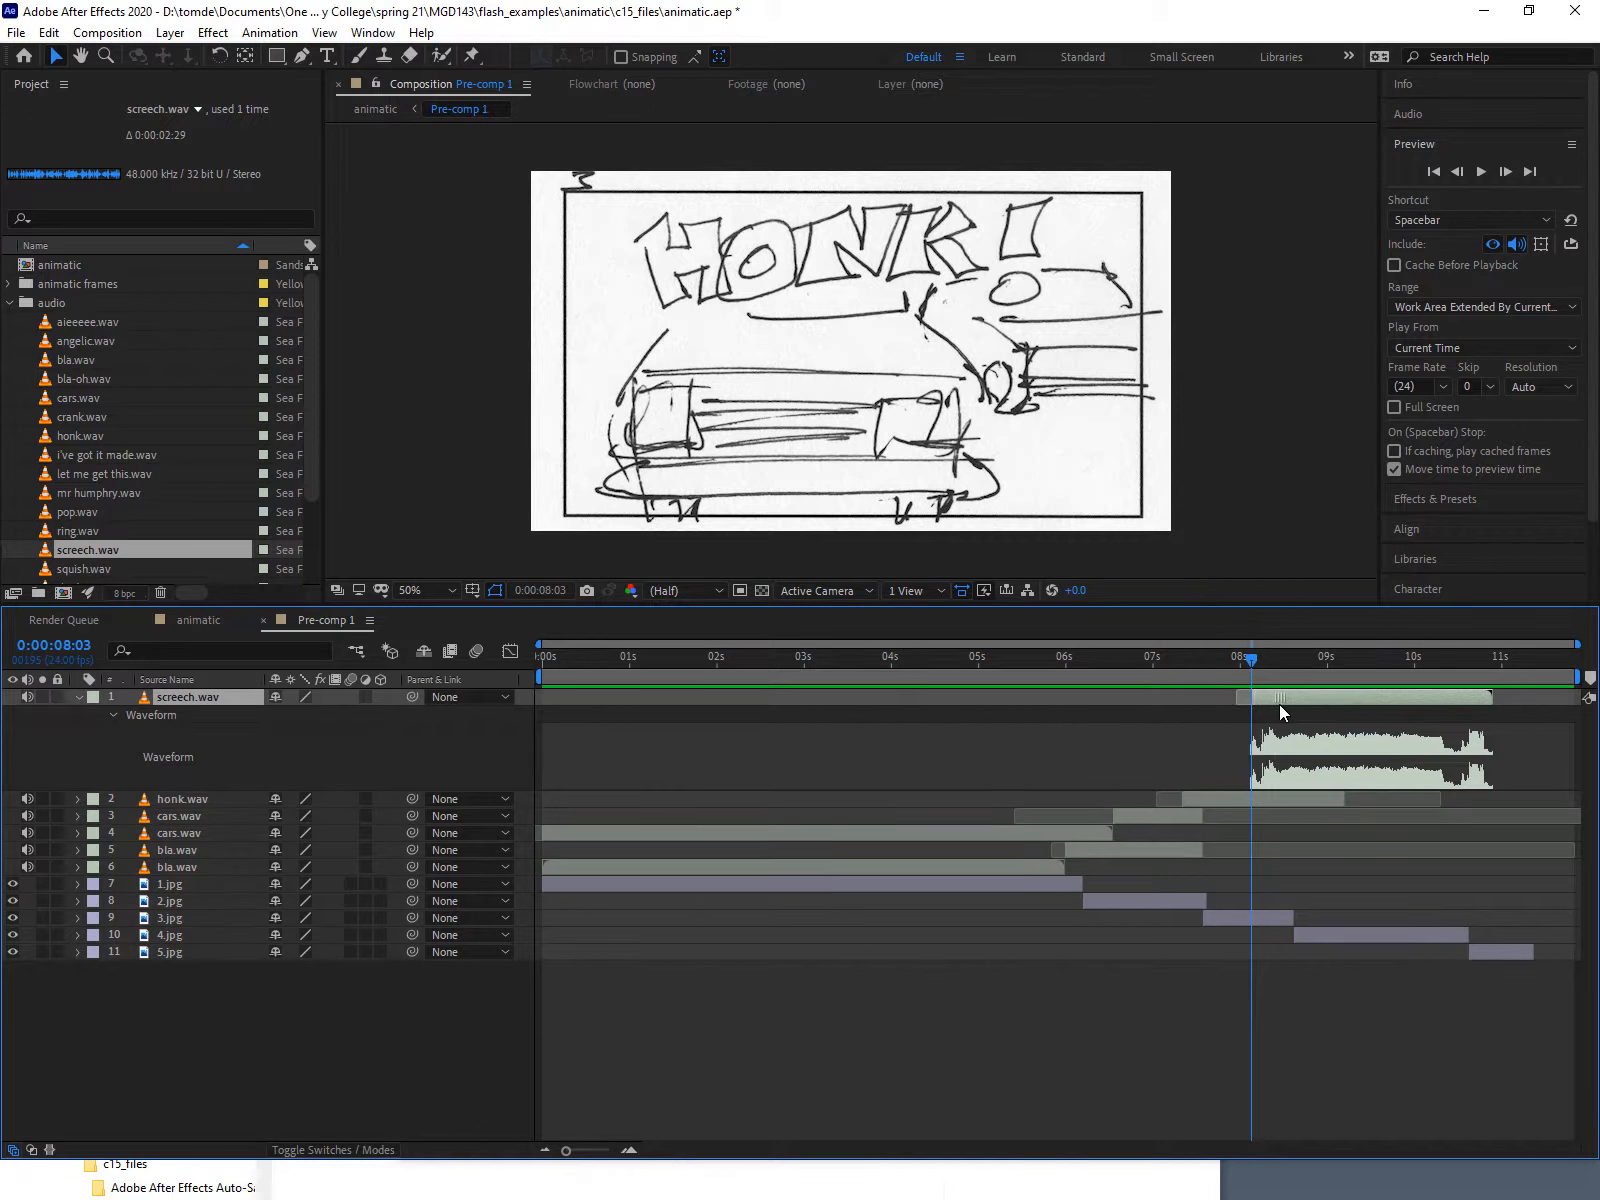
left_click(1279, 704)
key("l")
key("l")
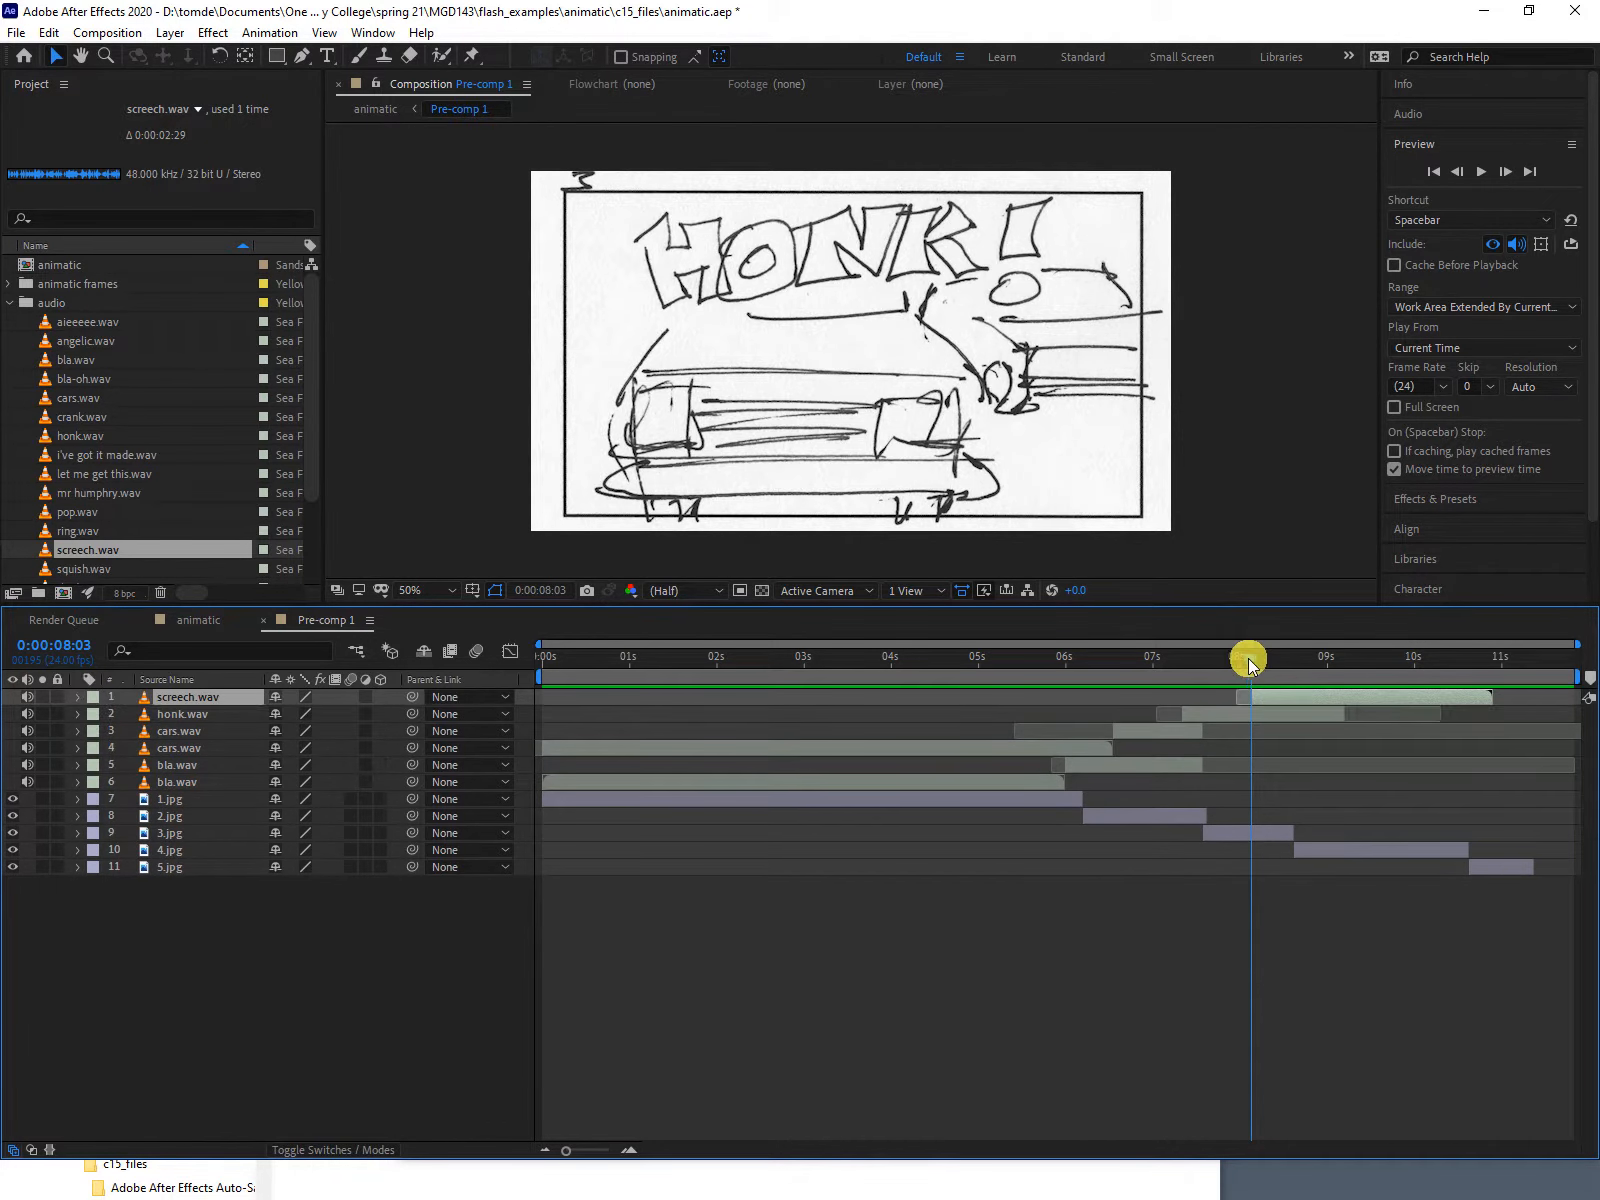
Trim the end of screech.wav at 0:00:10:15, where 5.jpg begins.
left_click_drag(1249, 667, 1465, 668)
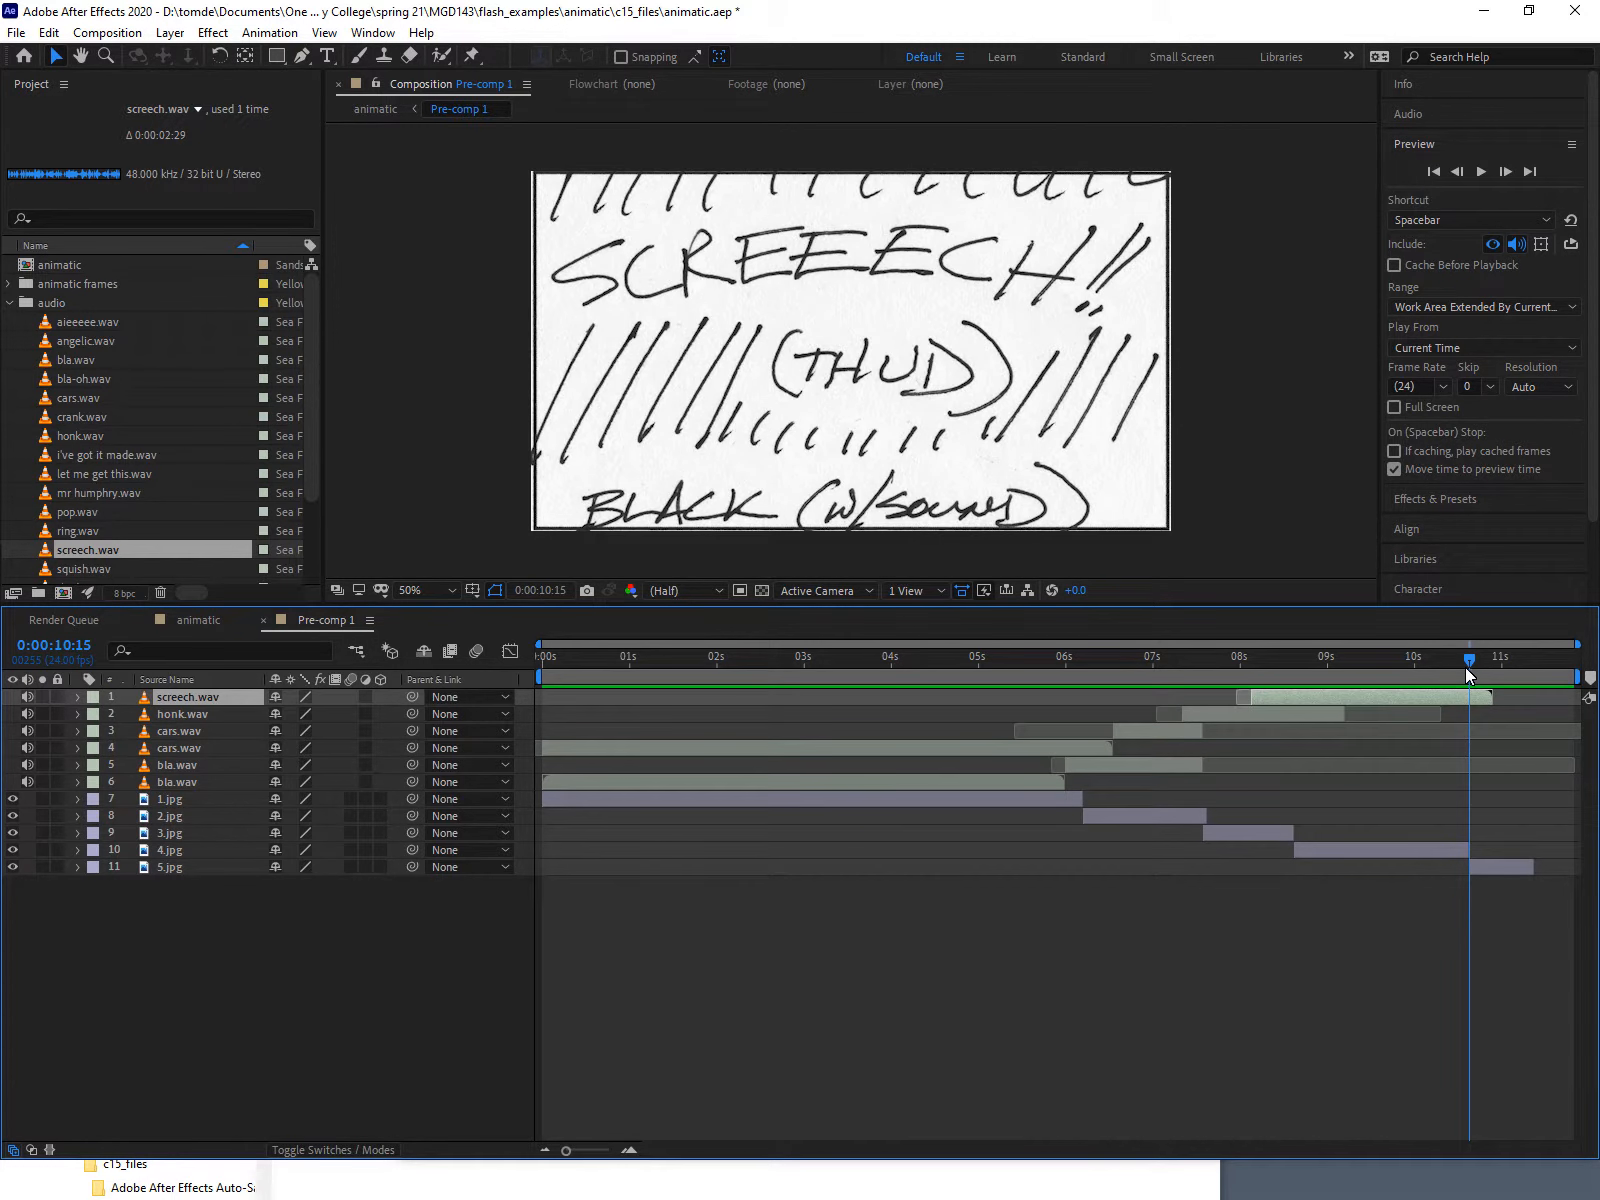
mouse_move(1465, 668)
left_mouse_down()
mouse_move(1270, 656)
mouse_move(1465, 659)
left_mouse_up()
mouse_move(1470, 660)
left_mouse_down()
mouse_move(1510, 657)
mouse_move(1434, 677)
mouse_move(1468, 678)
left_mouse_up()
Add thud.wav from the audio folder as the top layer and align its start to 0:00:10:16.
scroll(165, 512, "down", 2)
left_click(48, 474)
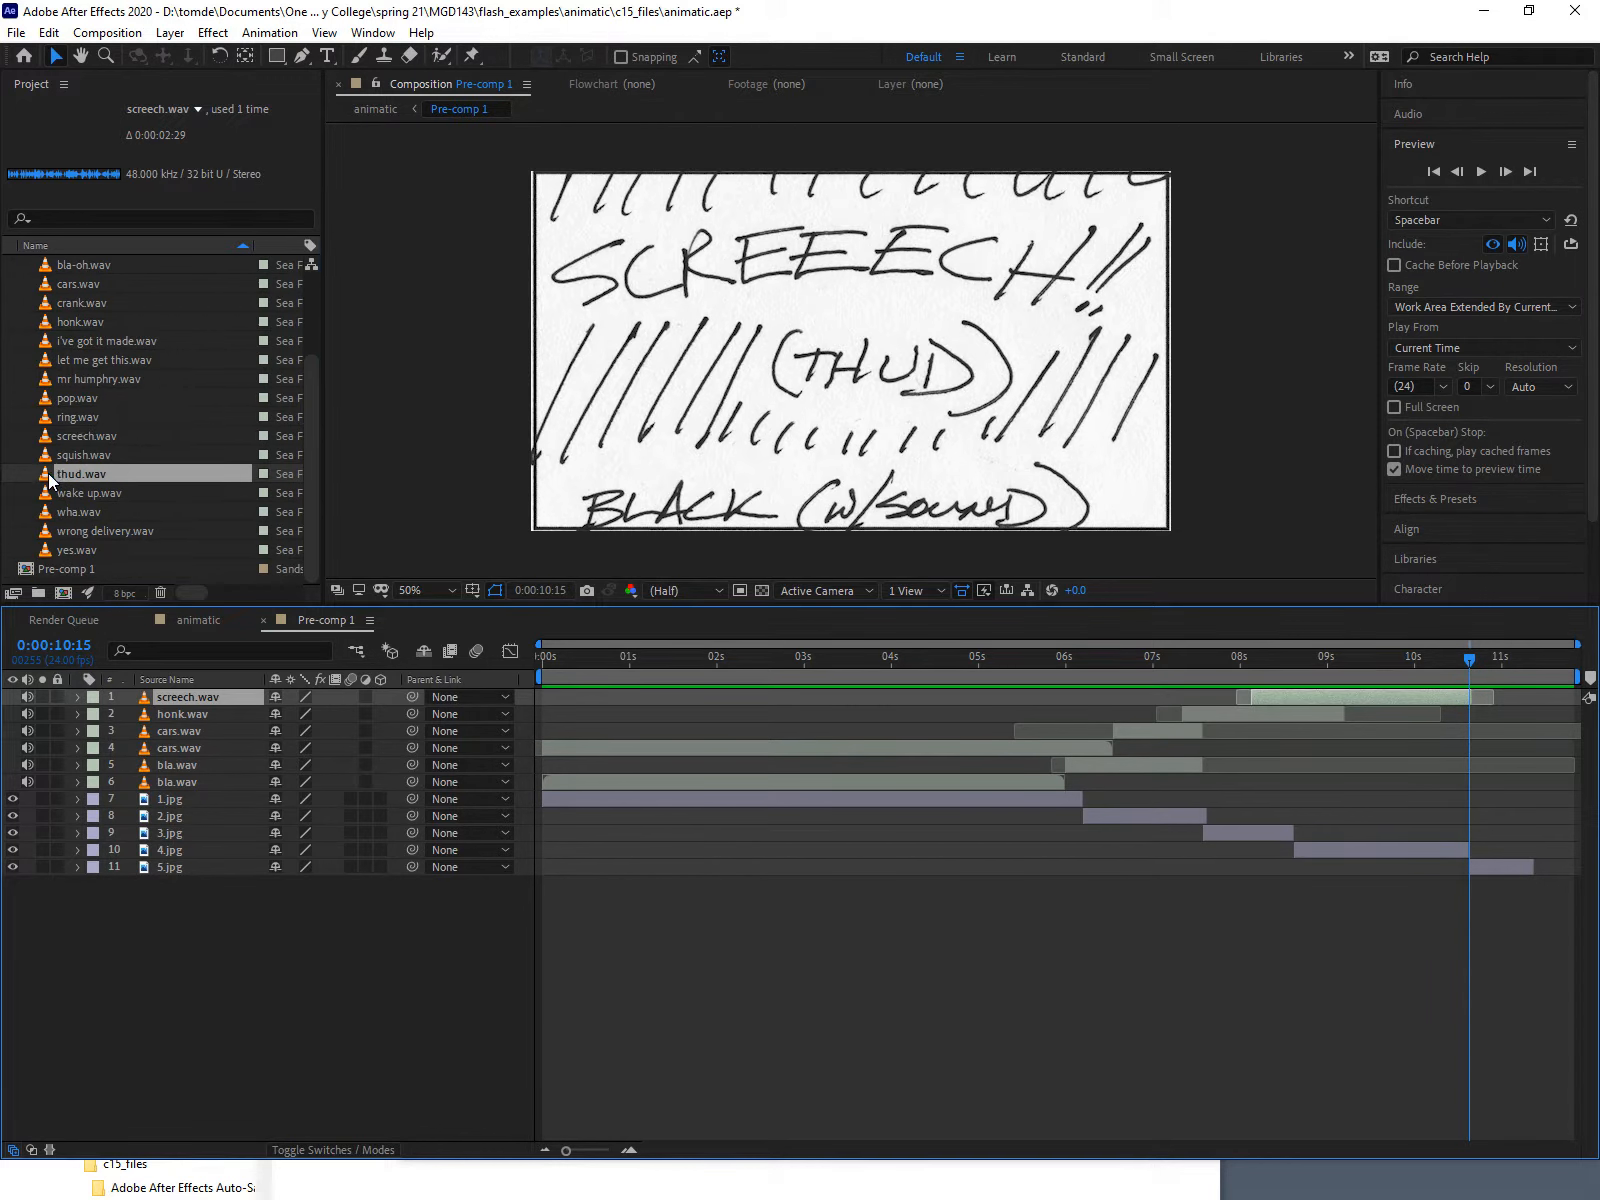
left_click_drag(48, 474, 1471, 697)
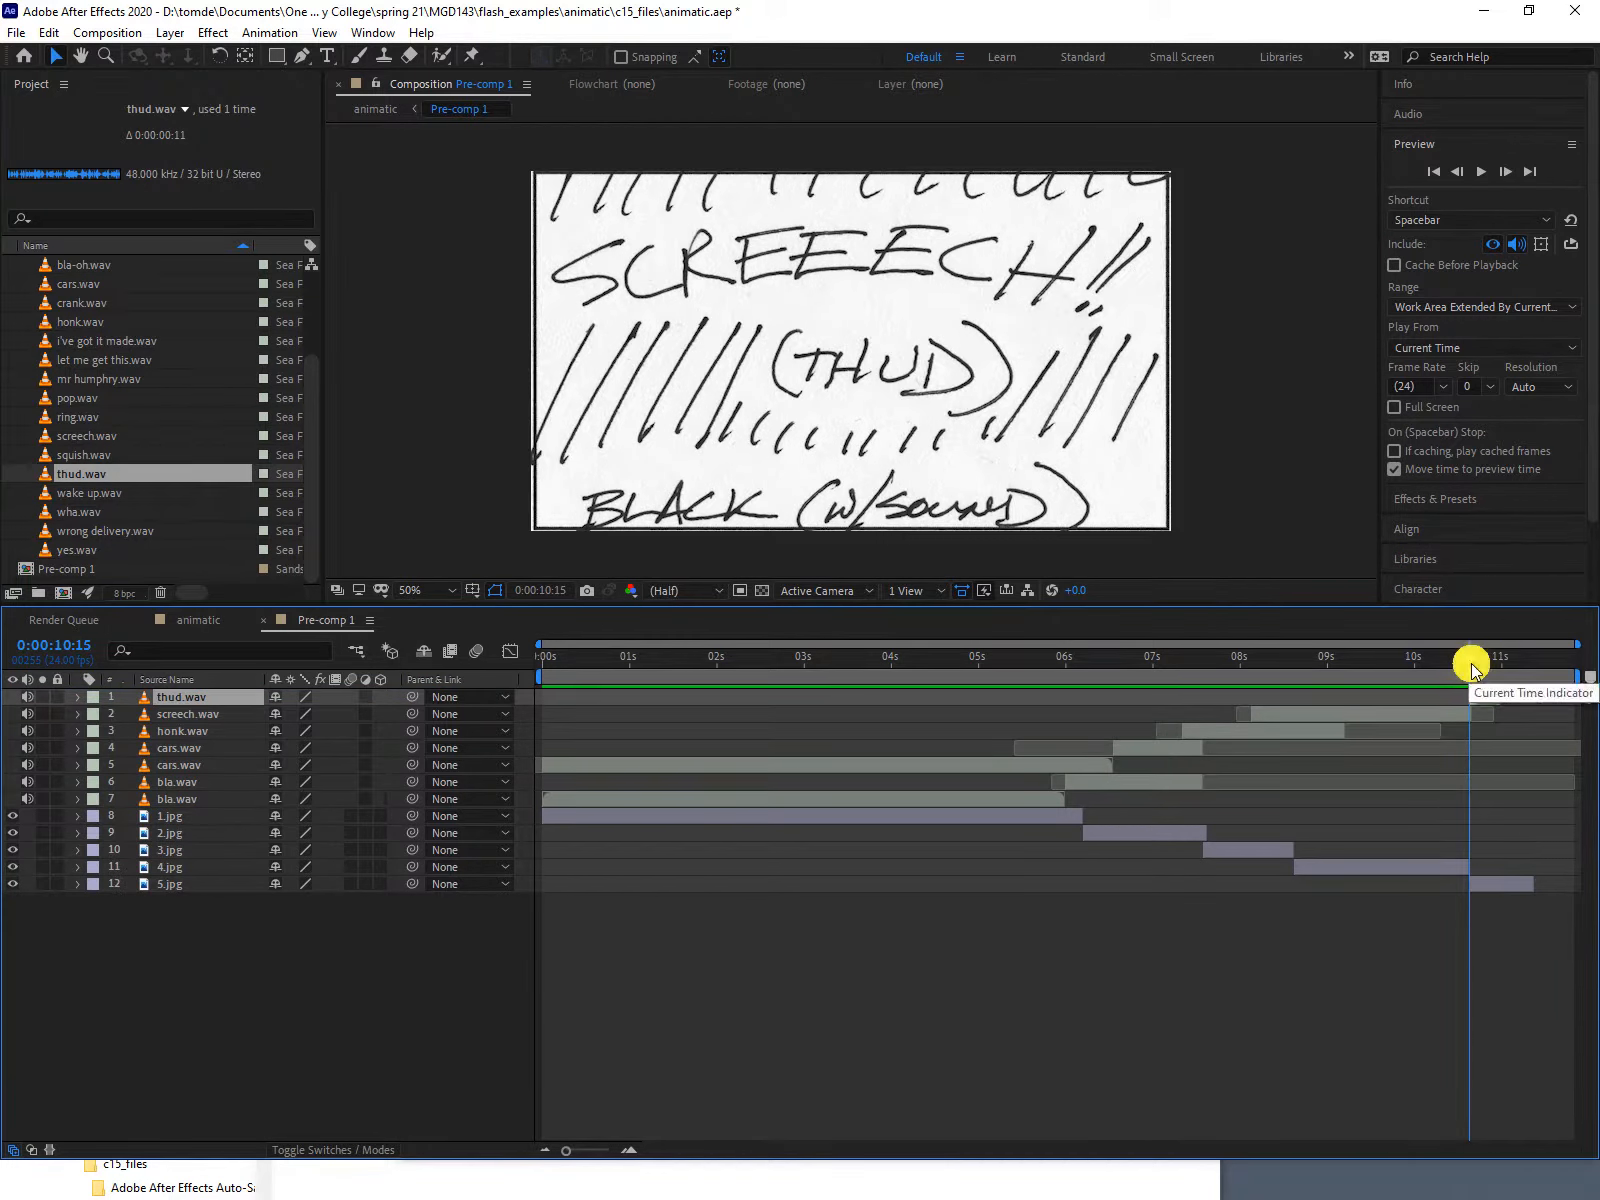
mouse_move(1471, 662)
left_mouse_down()
mouse_move(1521, 661)
mouse_move(1450, 664)
mouse_move(1525, 664)
mouse_move(1452, 665)
mouse_move(1474, 665)
left_mouse_up()
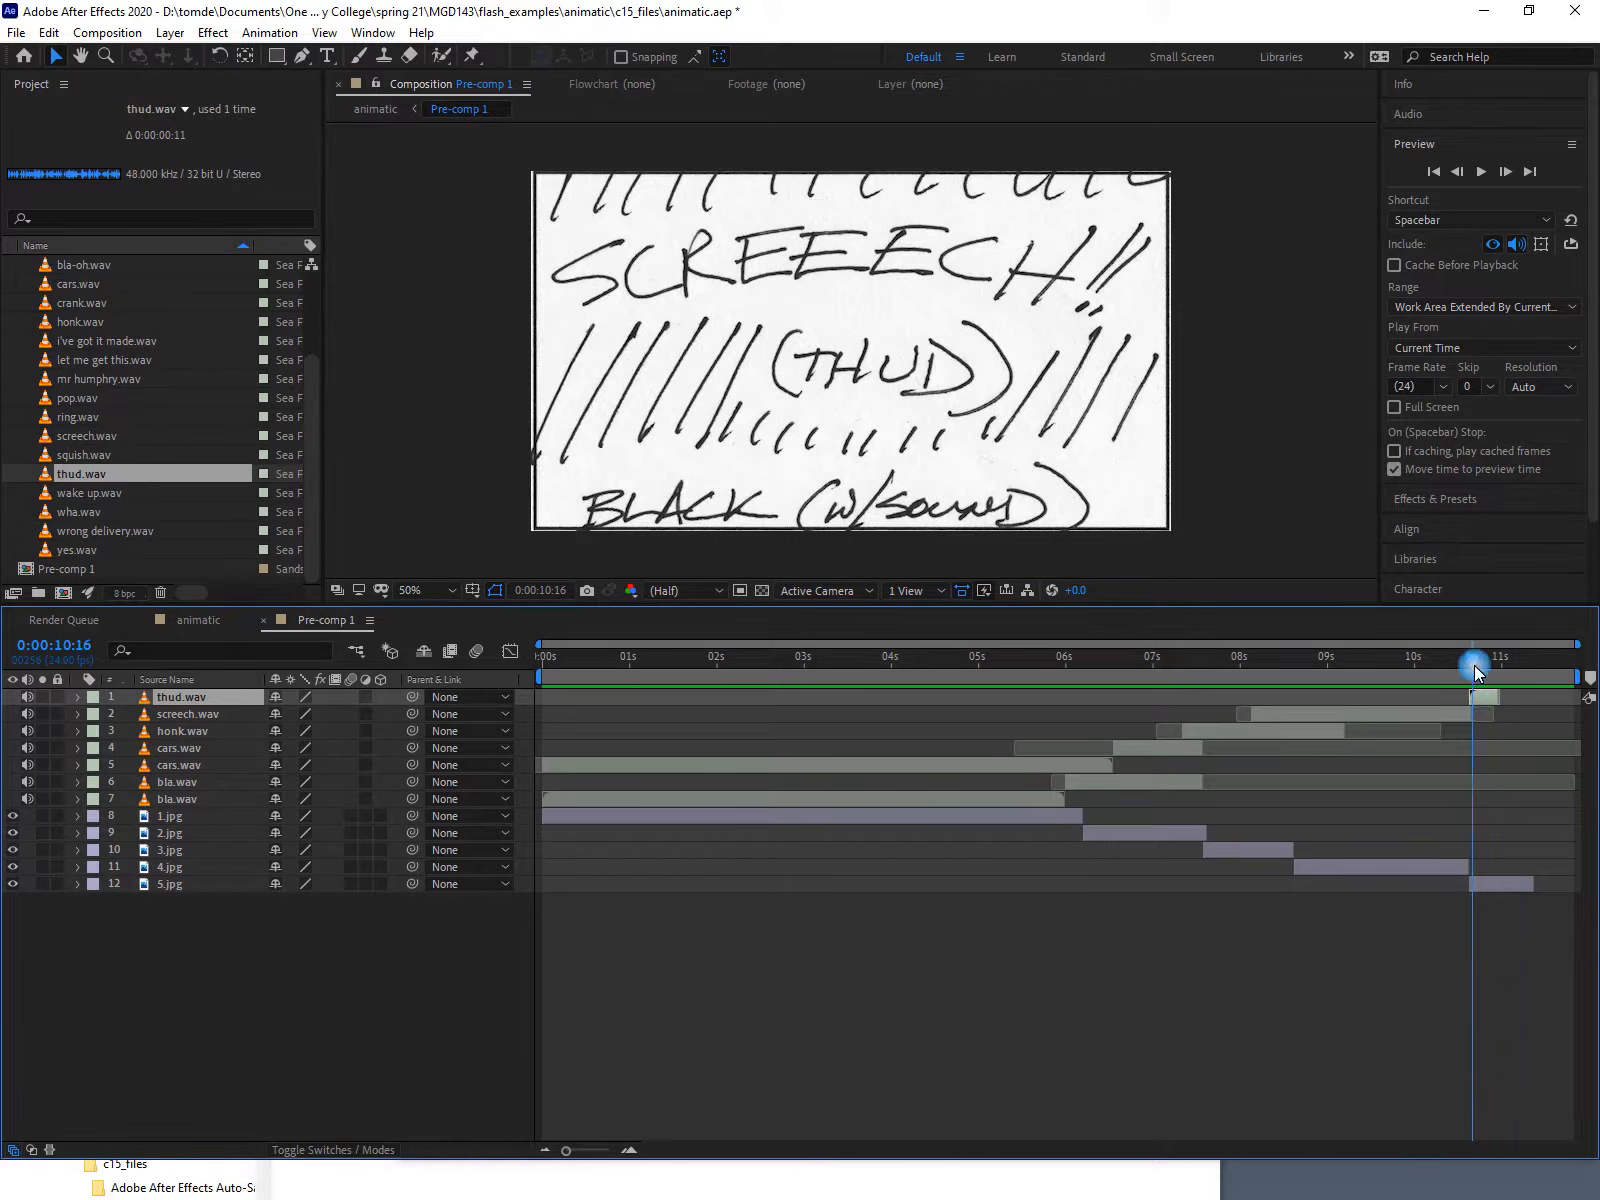
left_click(1476, 696)
Shorten the work area to end at about 0:00:11:08, where 5.jpg finishes.
mouse_move(1472, 664)
left_mouse_down()
mouse_move(1430, 664)
mouse_move(1510, 662)
mouse_move(1252, 656)
mouse_move(1544, 679)
mouse_move(1508, 680)
mouse_move(1529, 681)
left_mouse_up()
left_click_drag(1529, 681, 1529, 680)
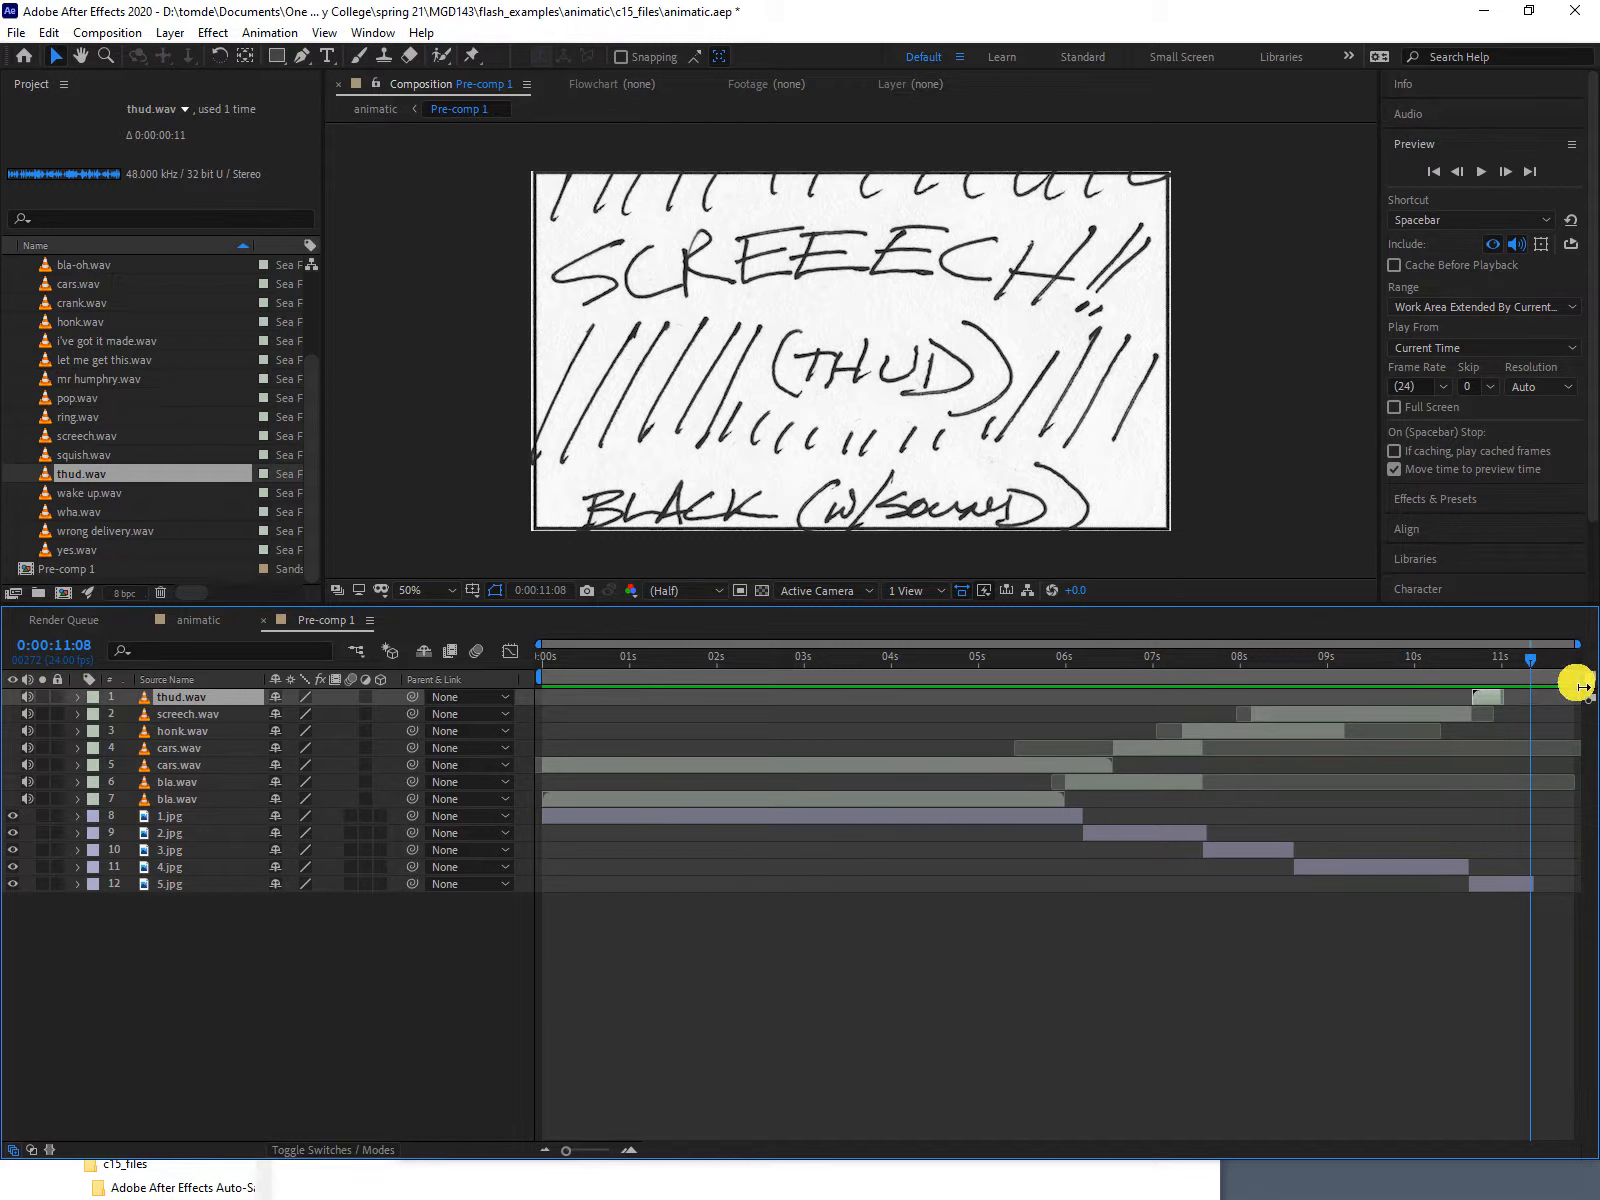
left_click_drag(1583, 687, 1537, 694)
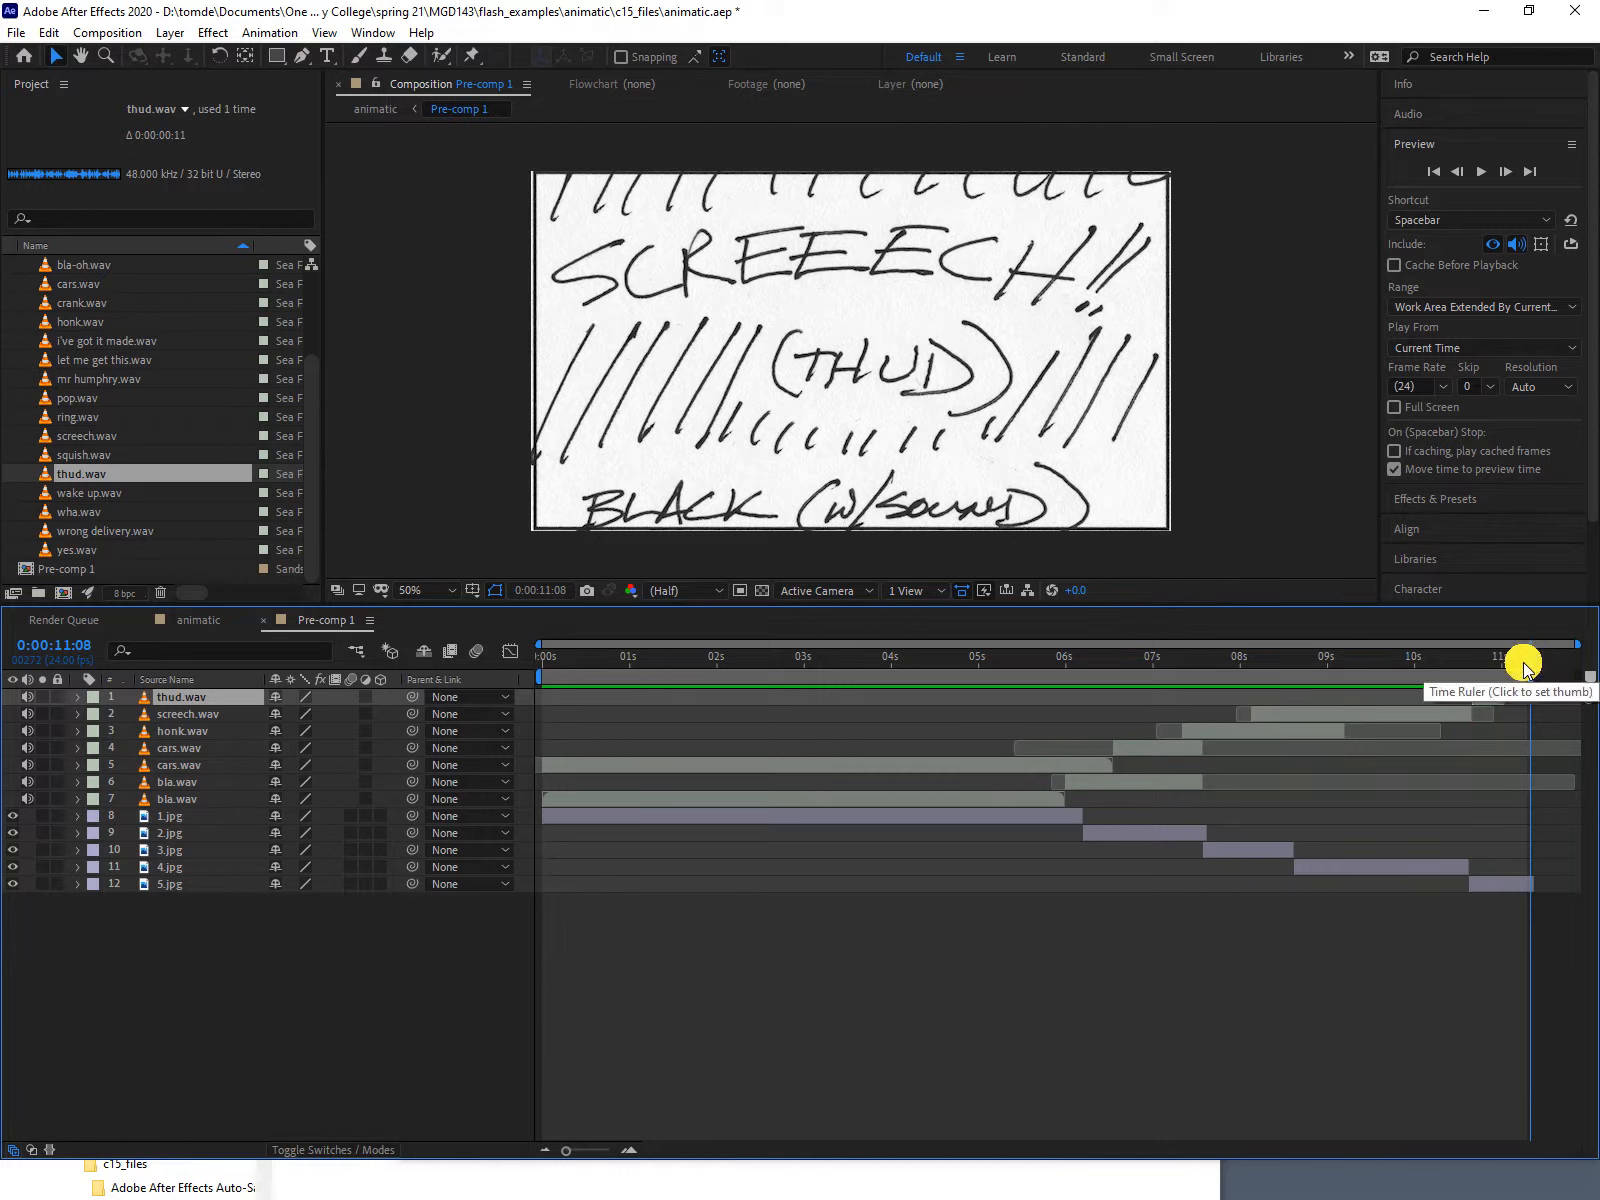
Preview the scene with sound from 0:00:00:00 and stop the playback after about two seconds.
left_click_drag(1525, 658, 518, 562)
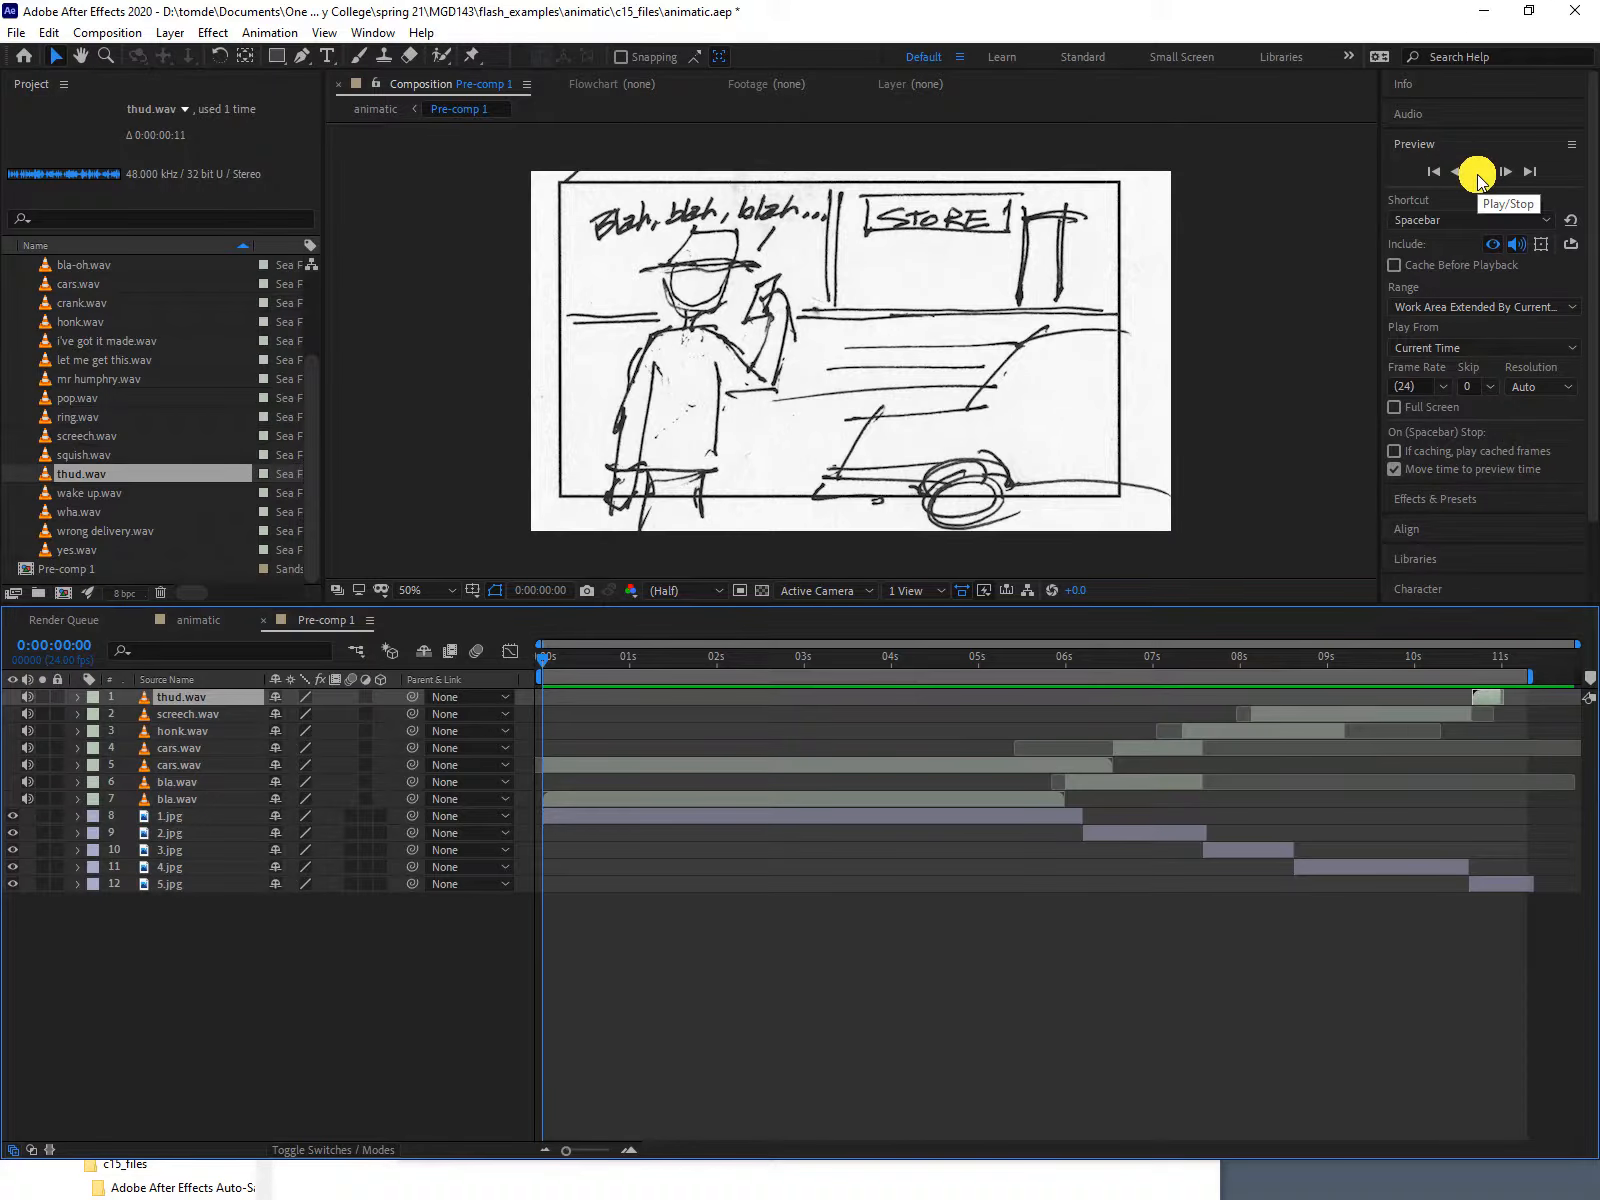
left_click(1478, 174)
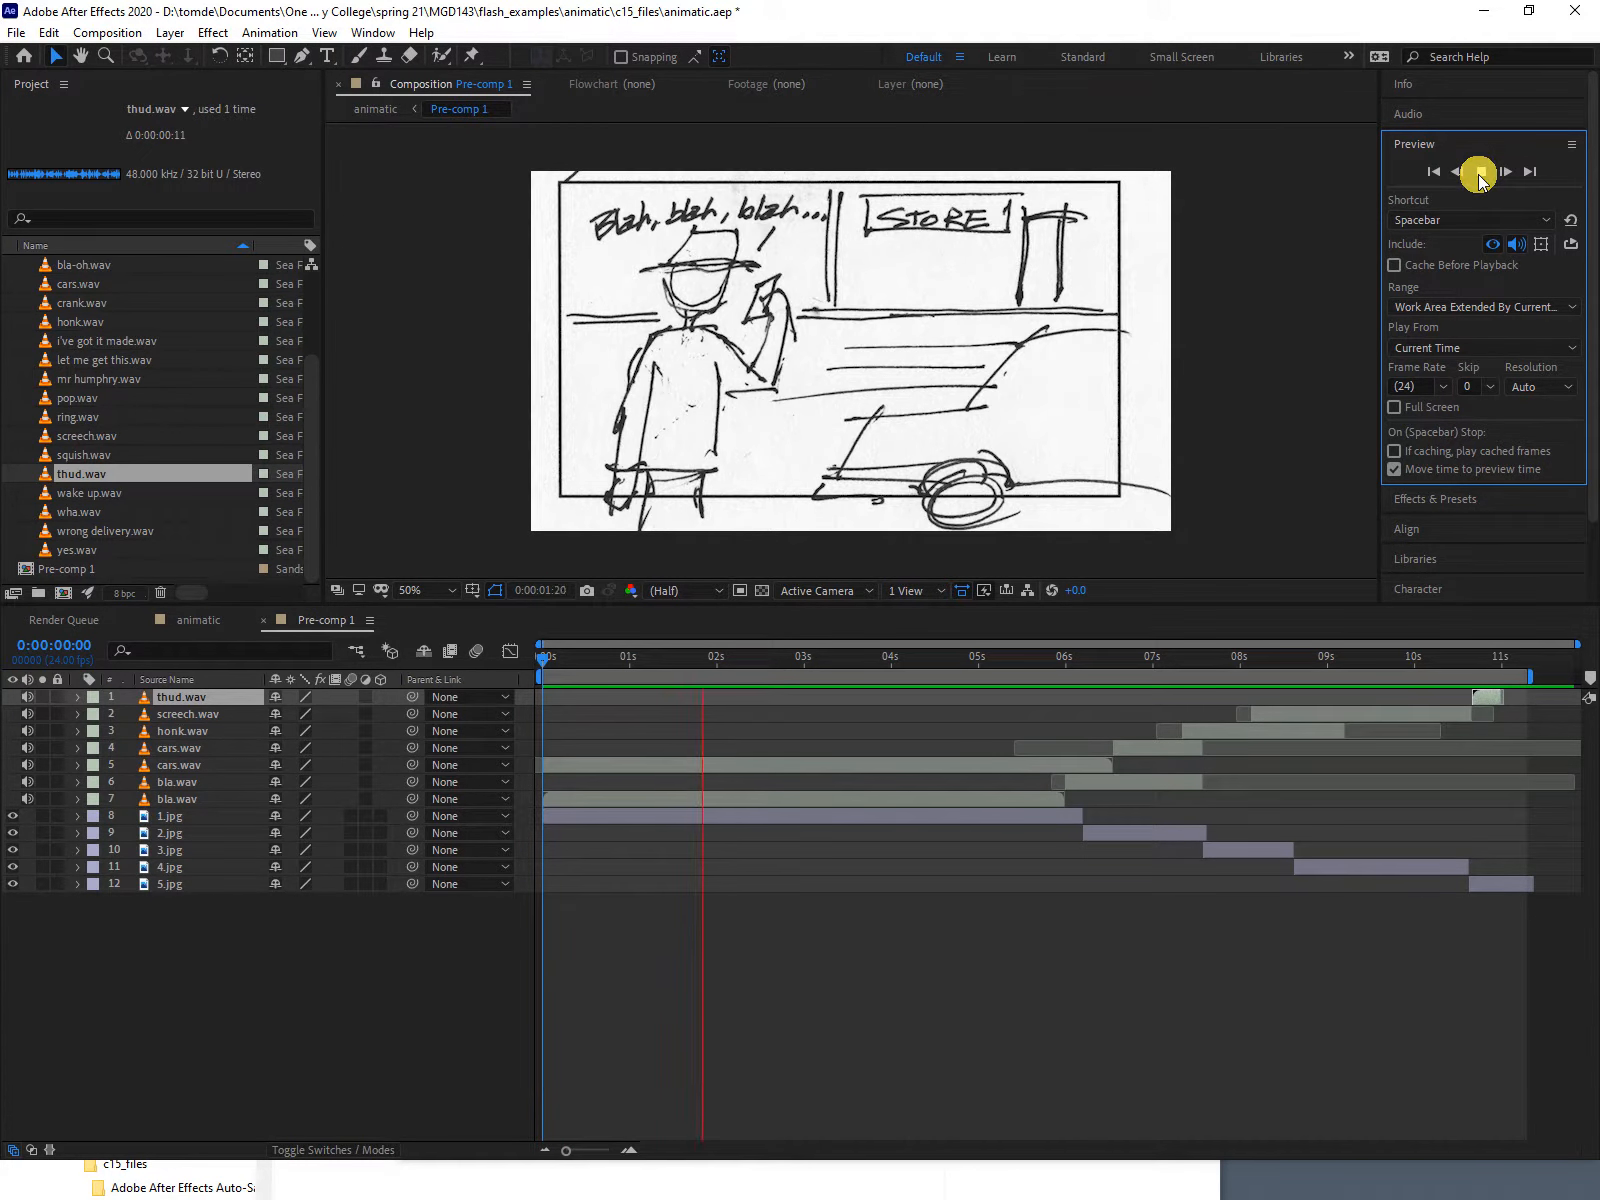
left_click(1480, 173)
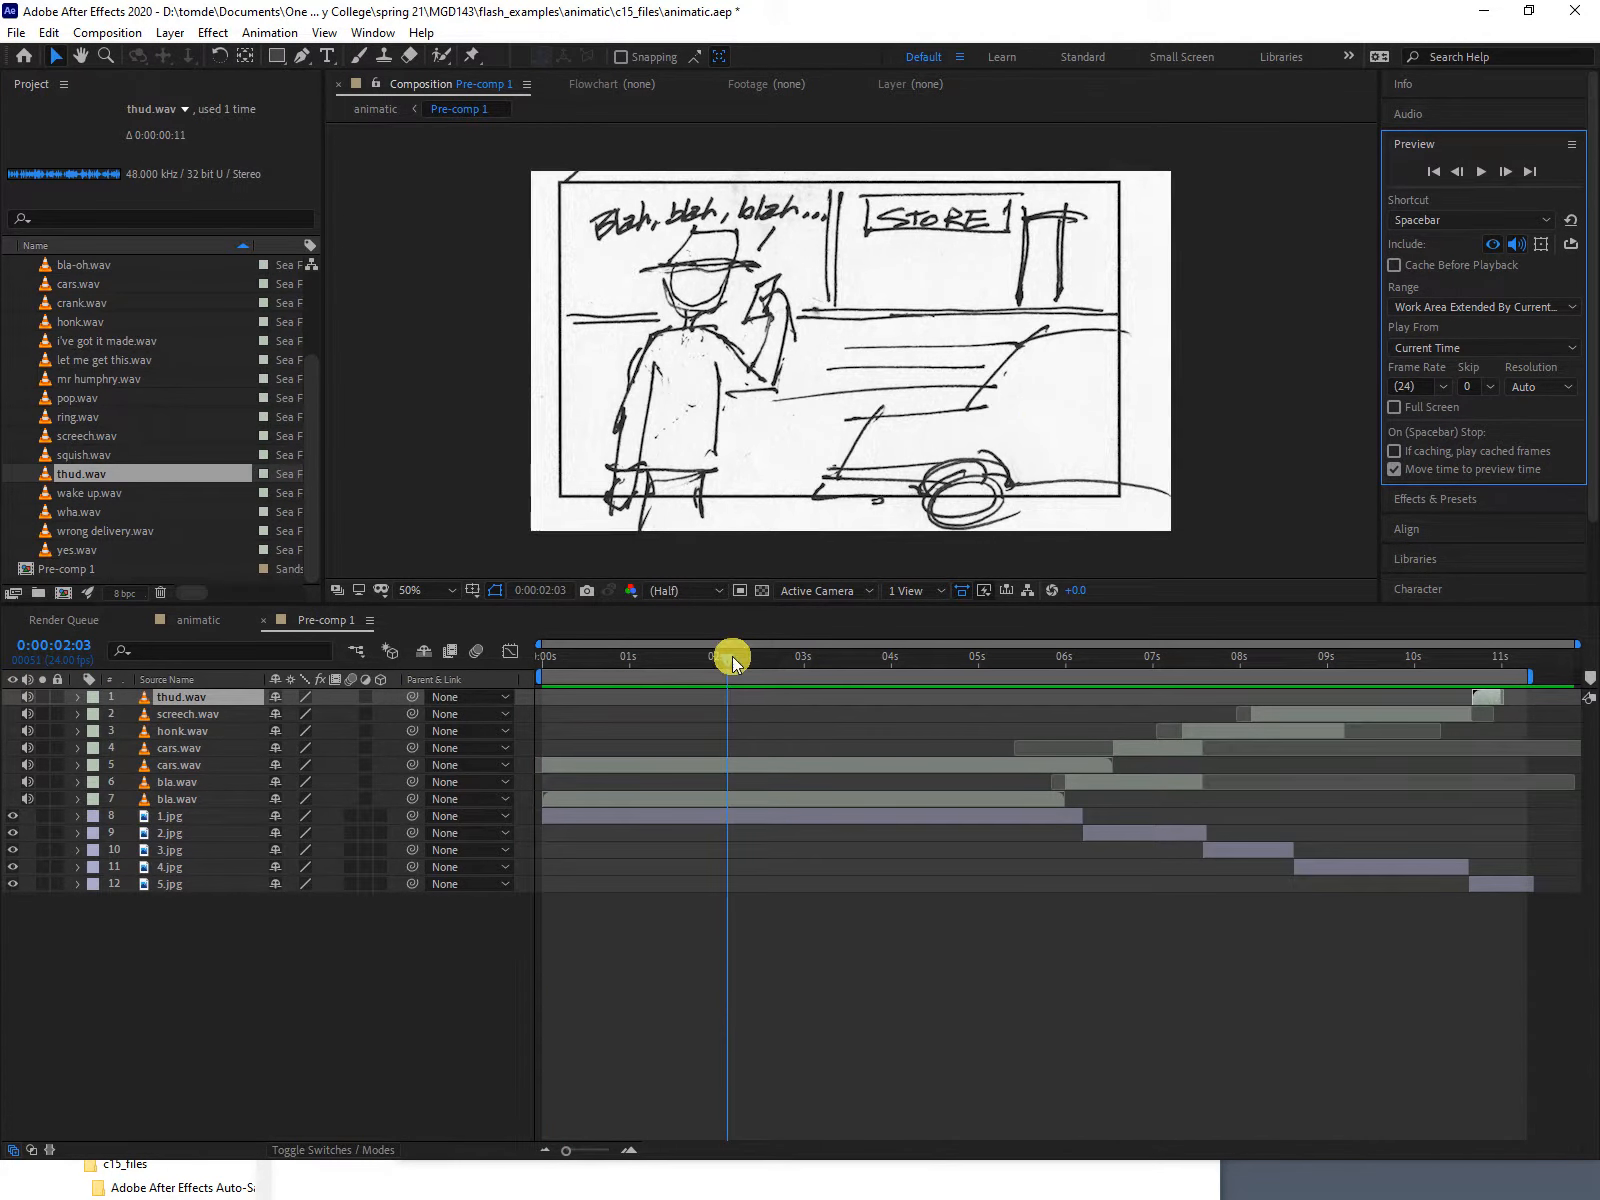
At 0:00:06:05, enable Position and Rotation keyframes on 2.jpg and set its rotation to 25°.
left_click_drag(730, 662, 1088, 684)
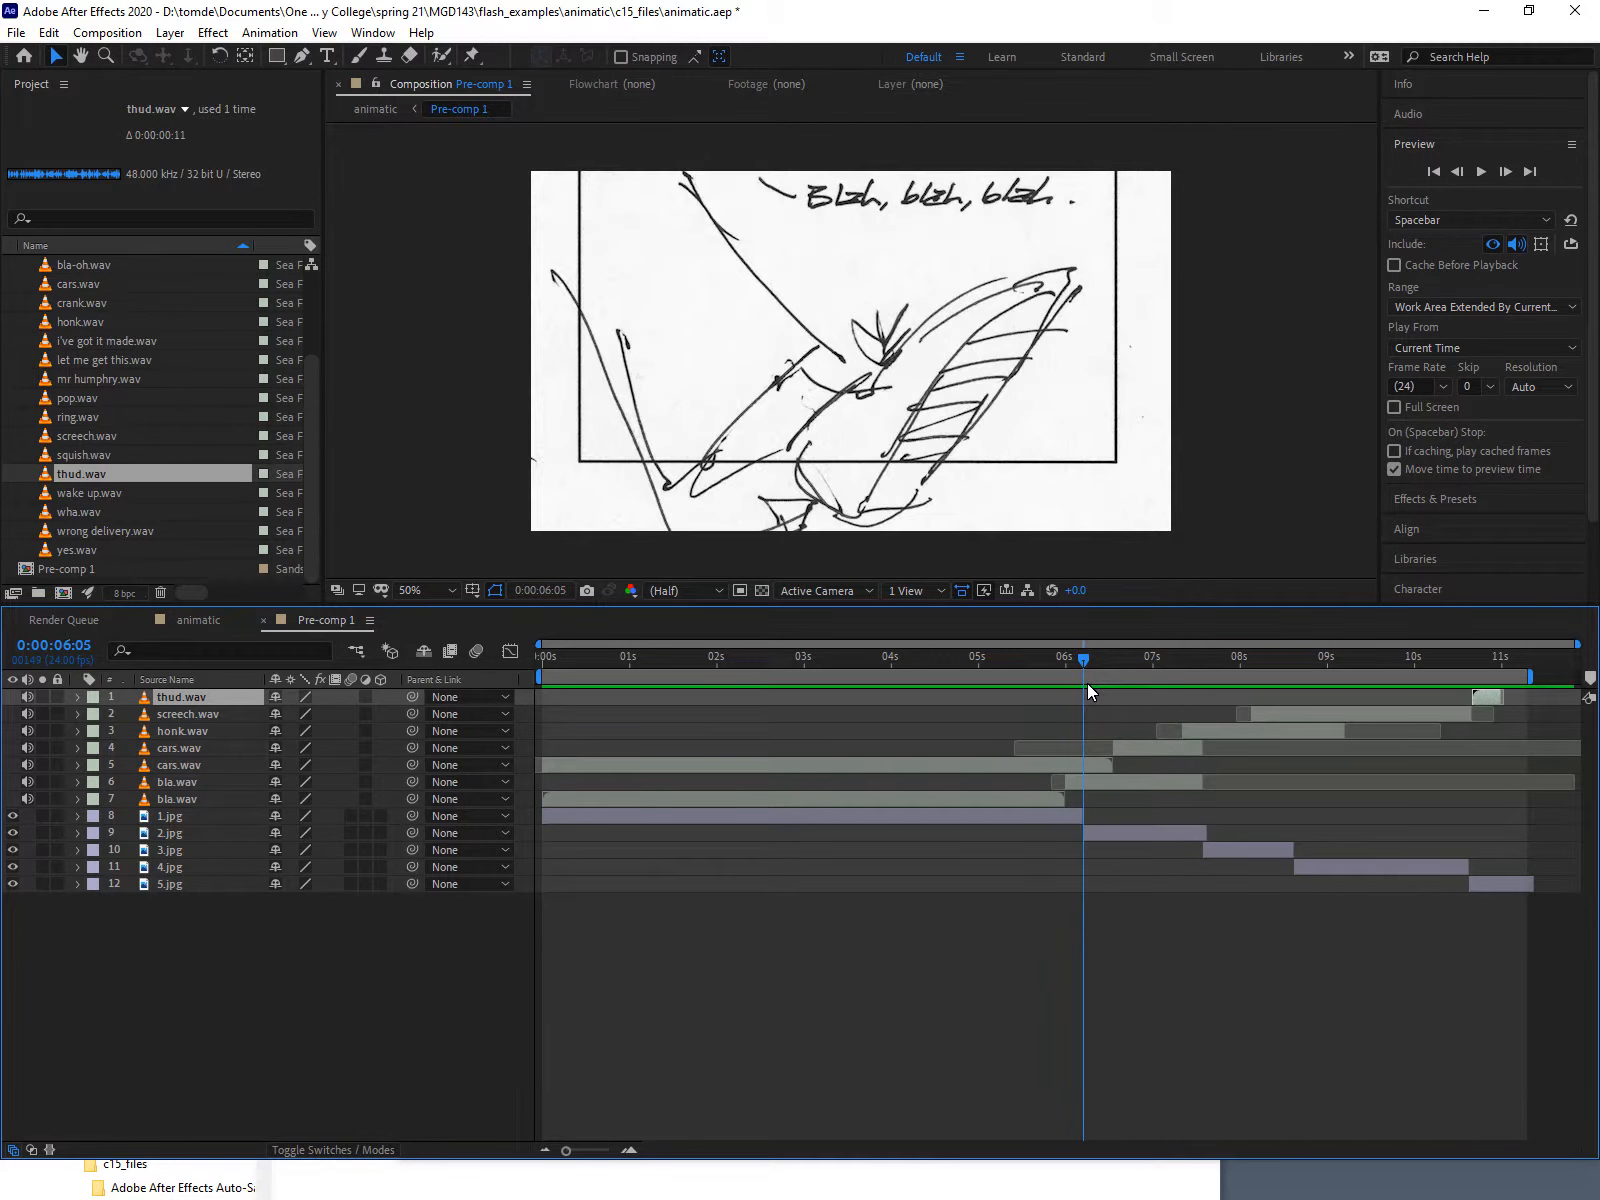
left_click(1124, 833)
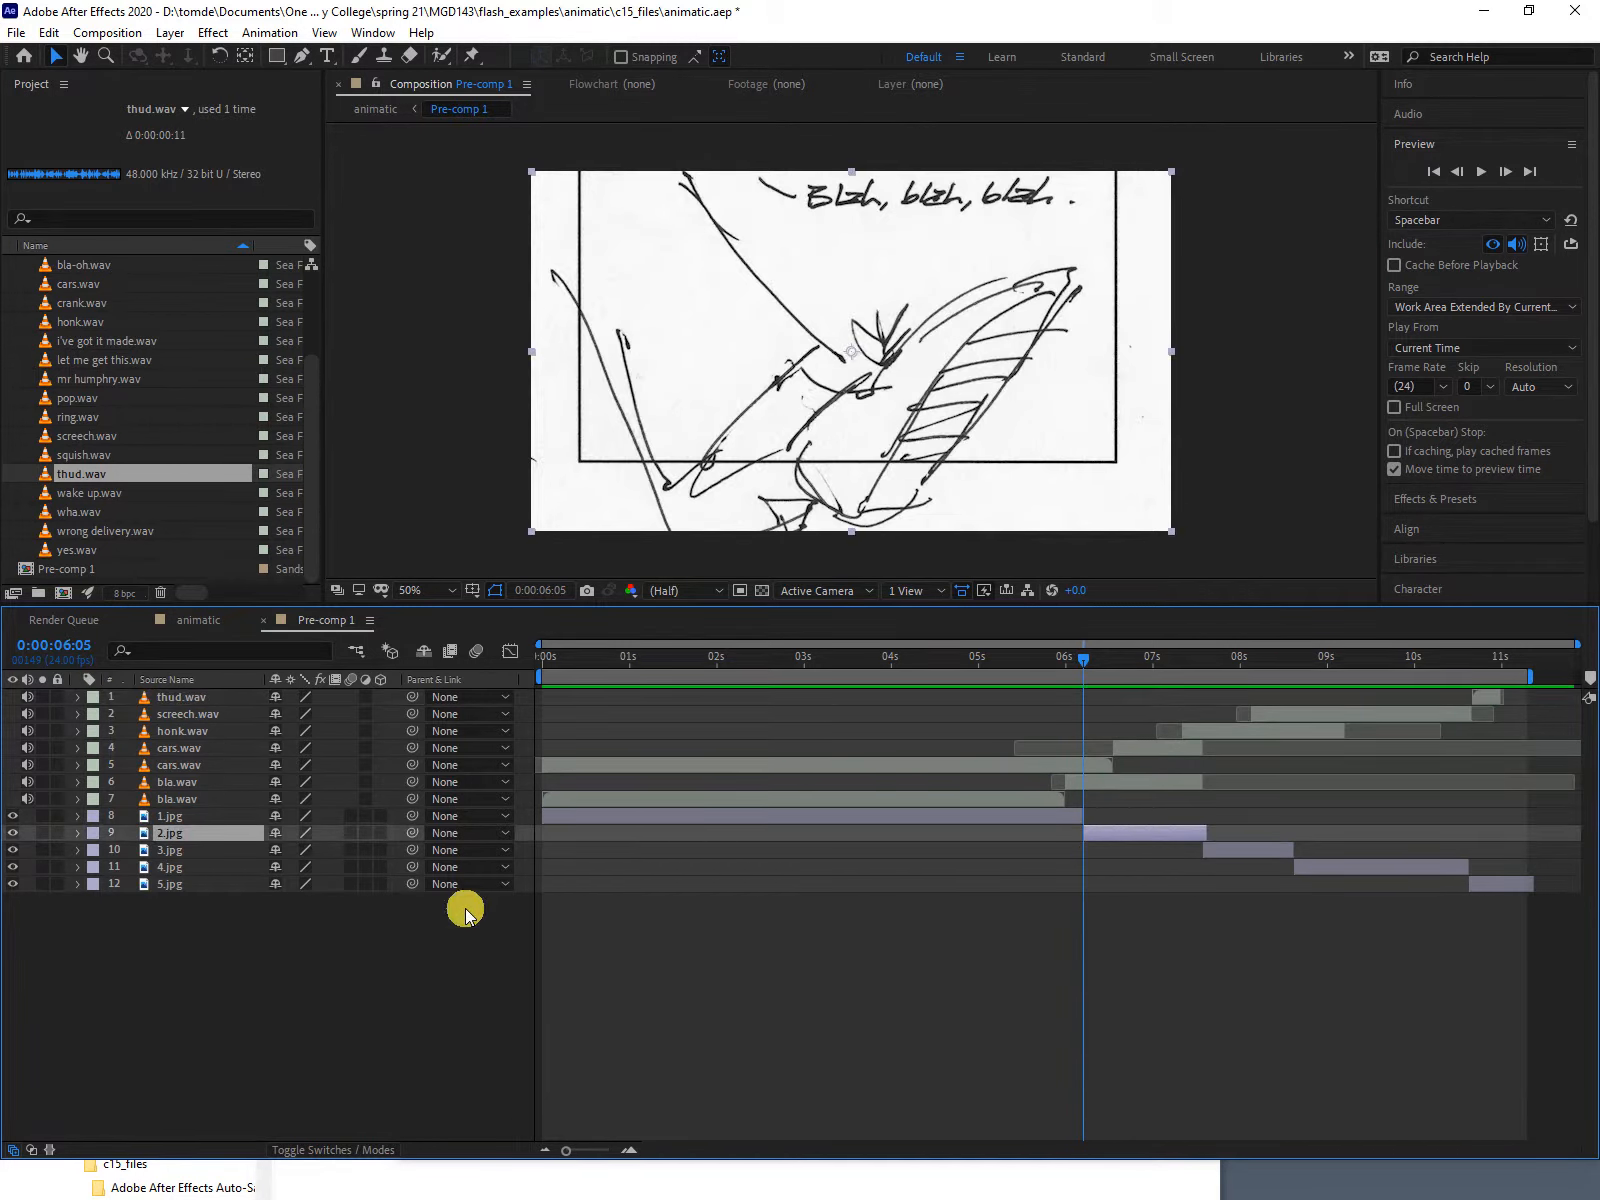
left_click(77, 833)
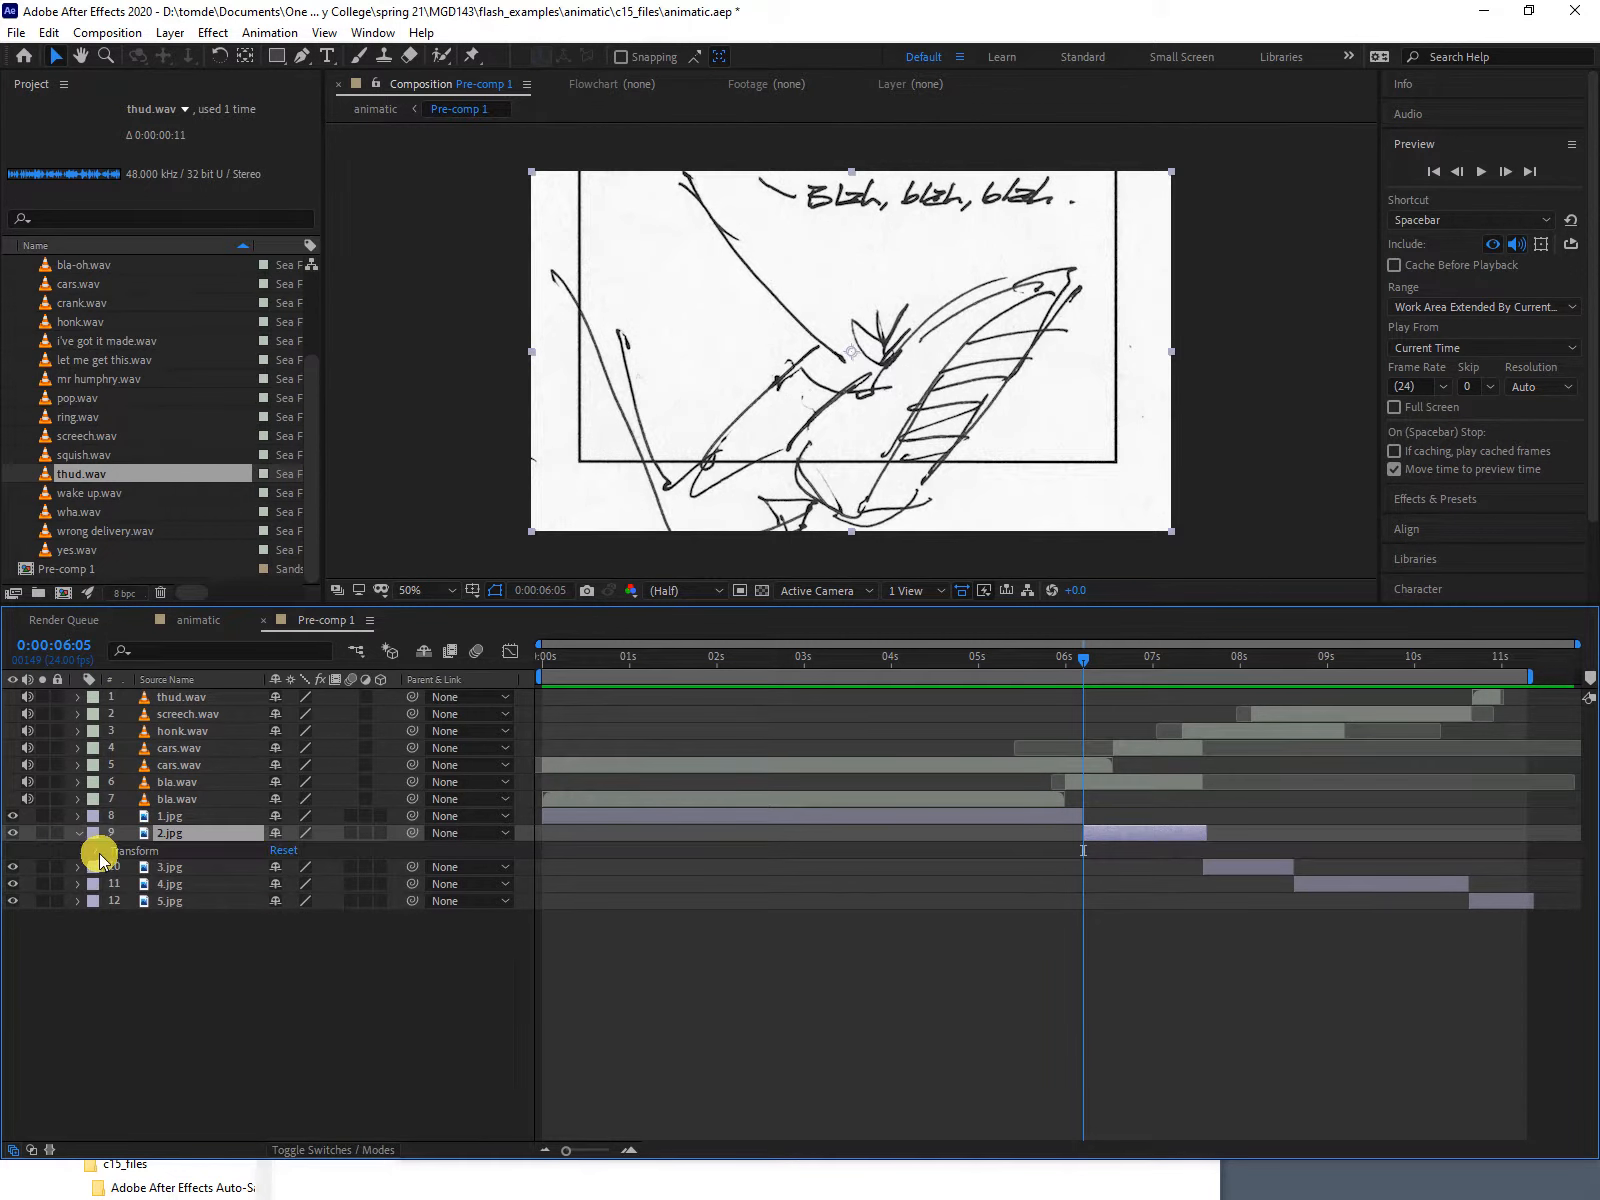
left_click(90, 851)
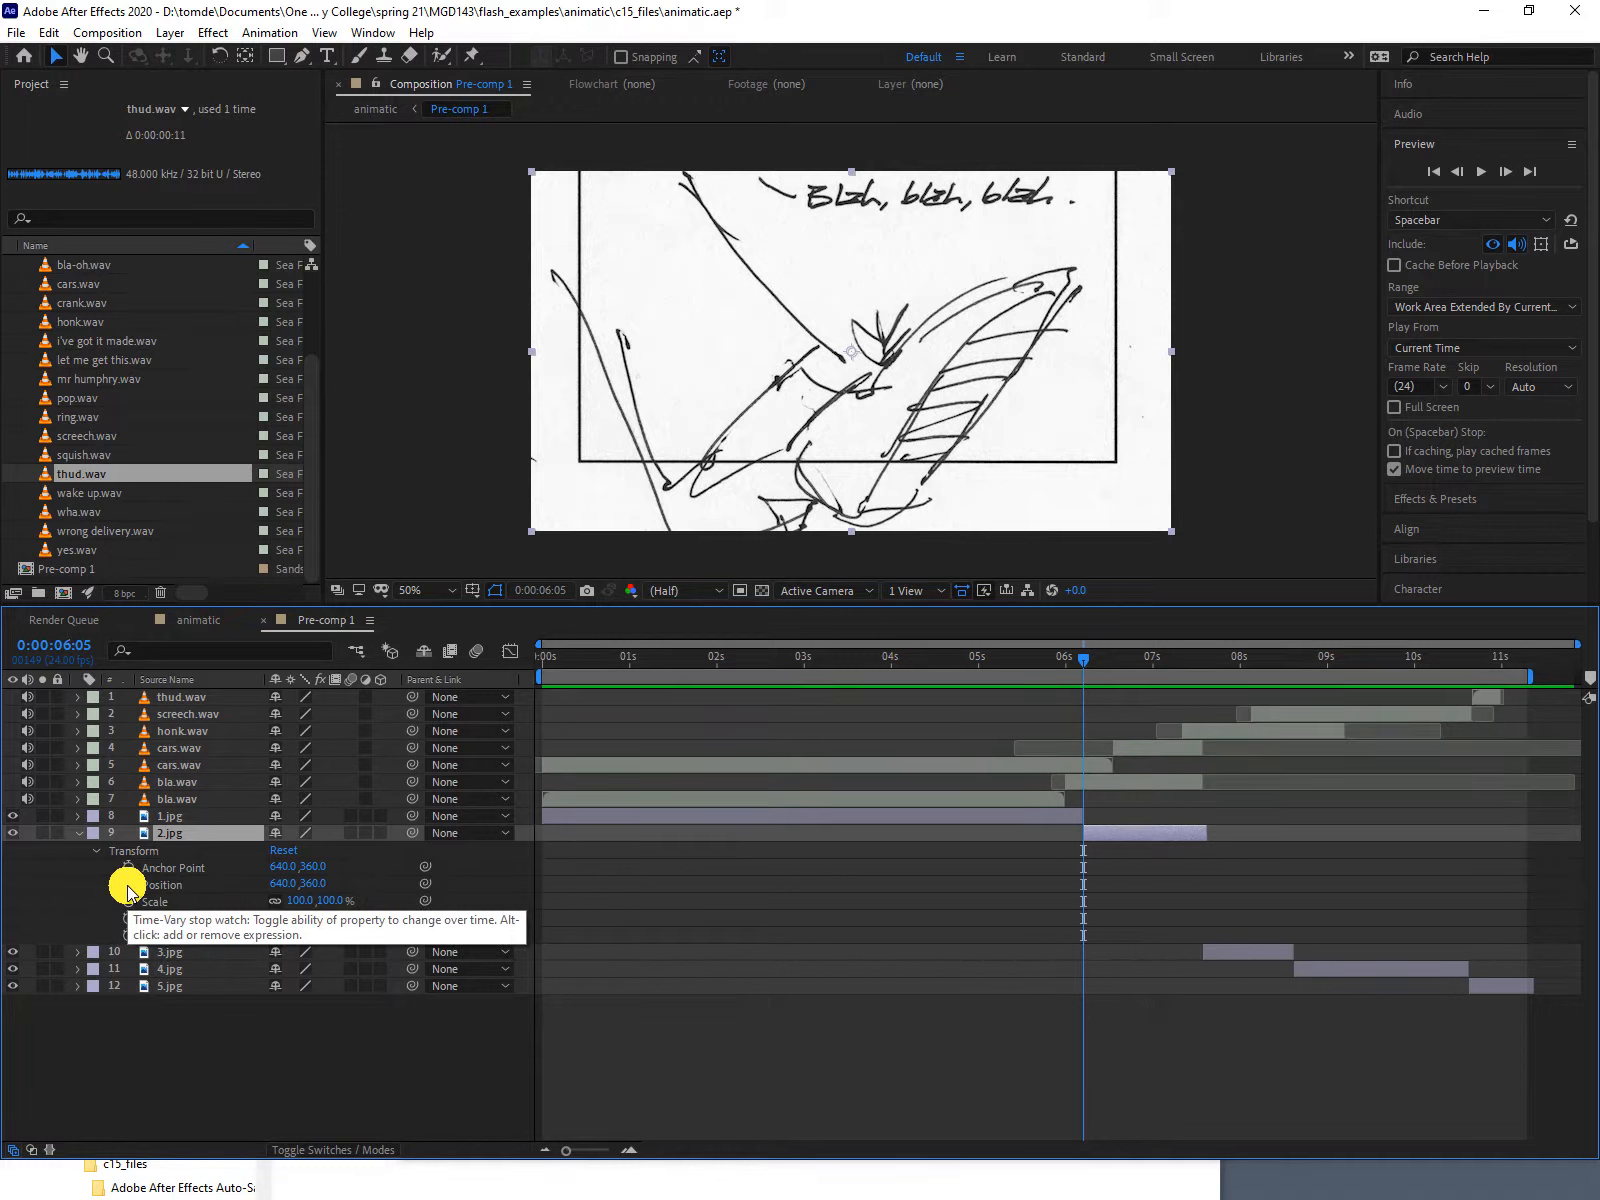
left_click(128, 884)
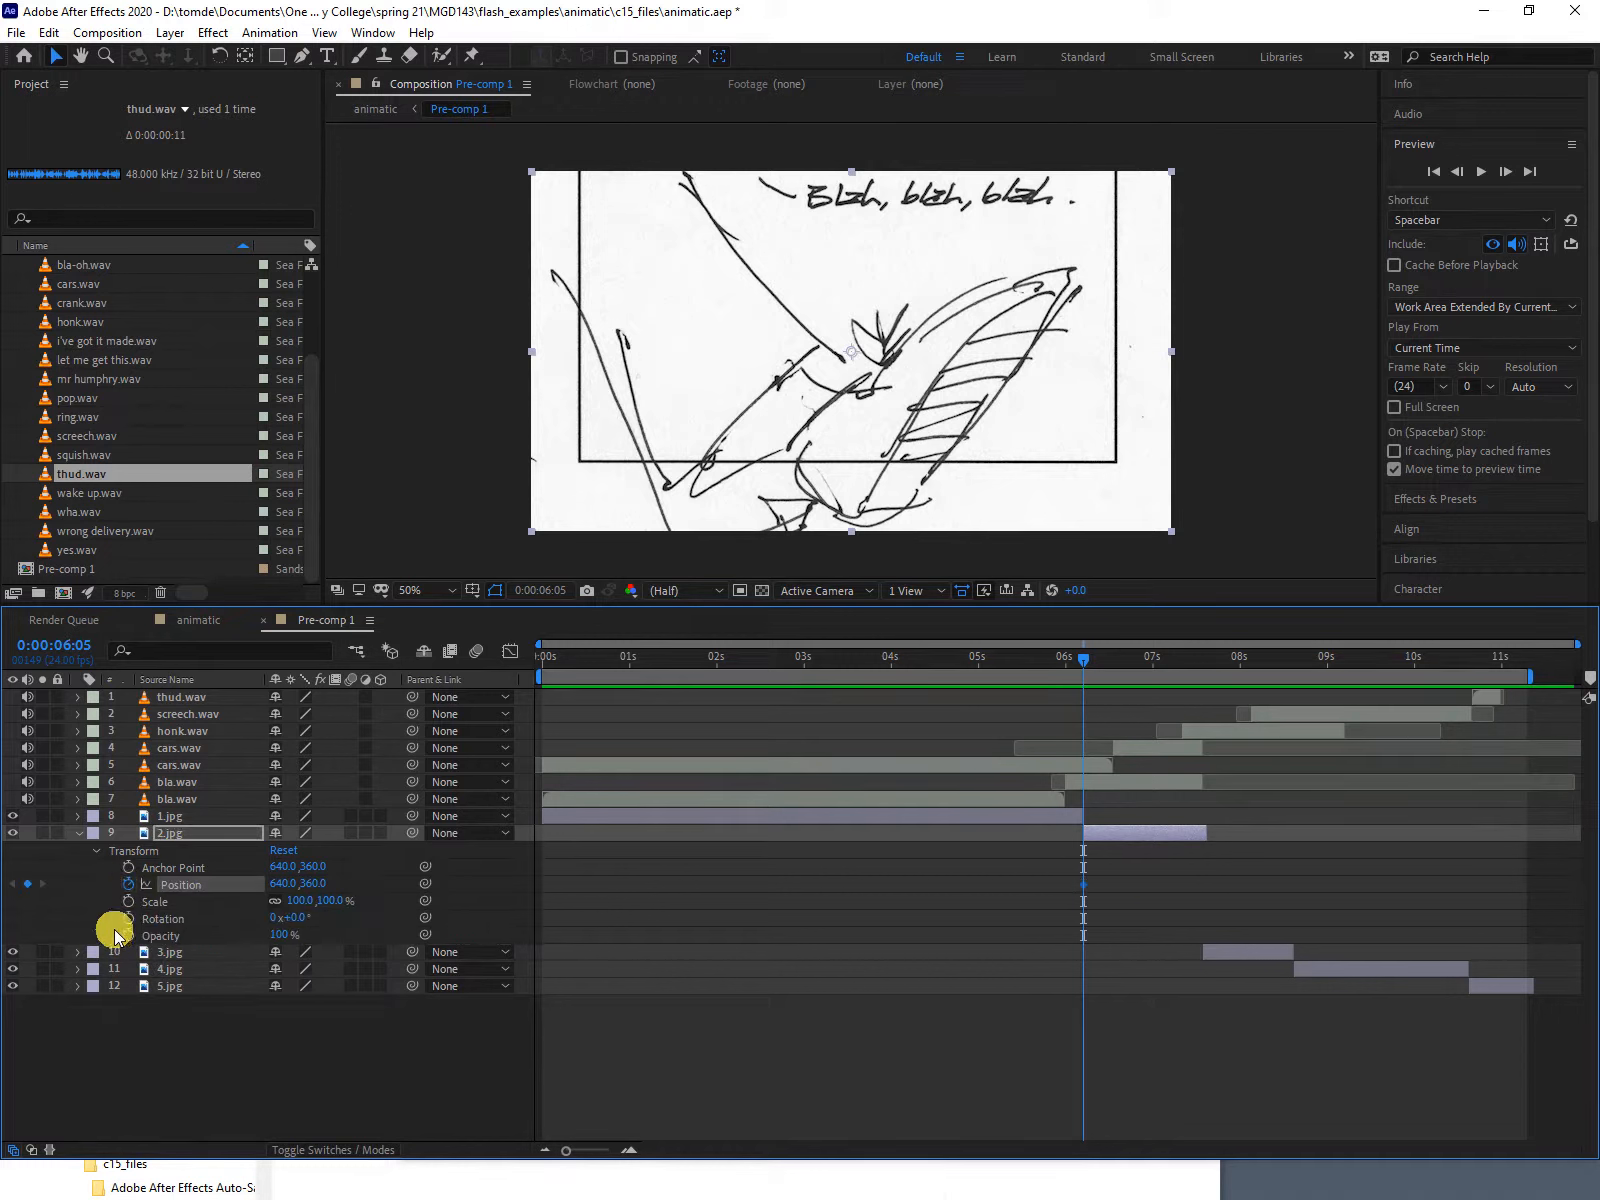
left_click(128, 918)
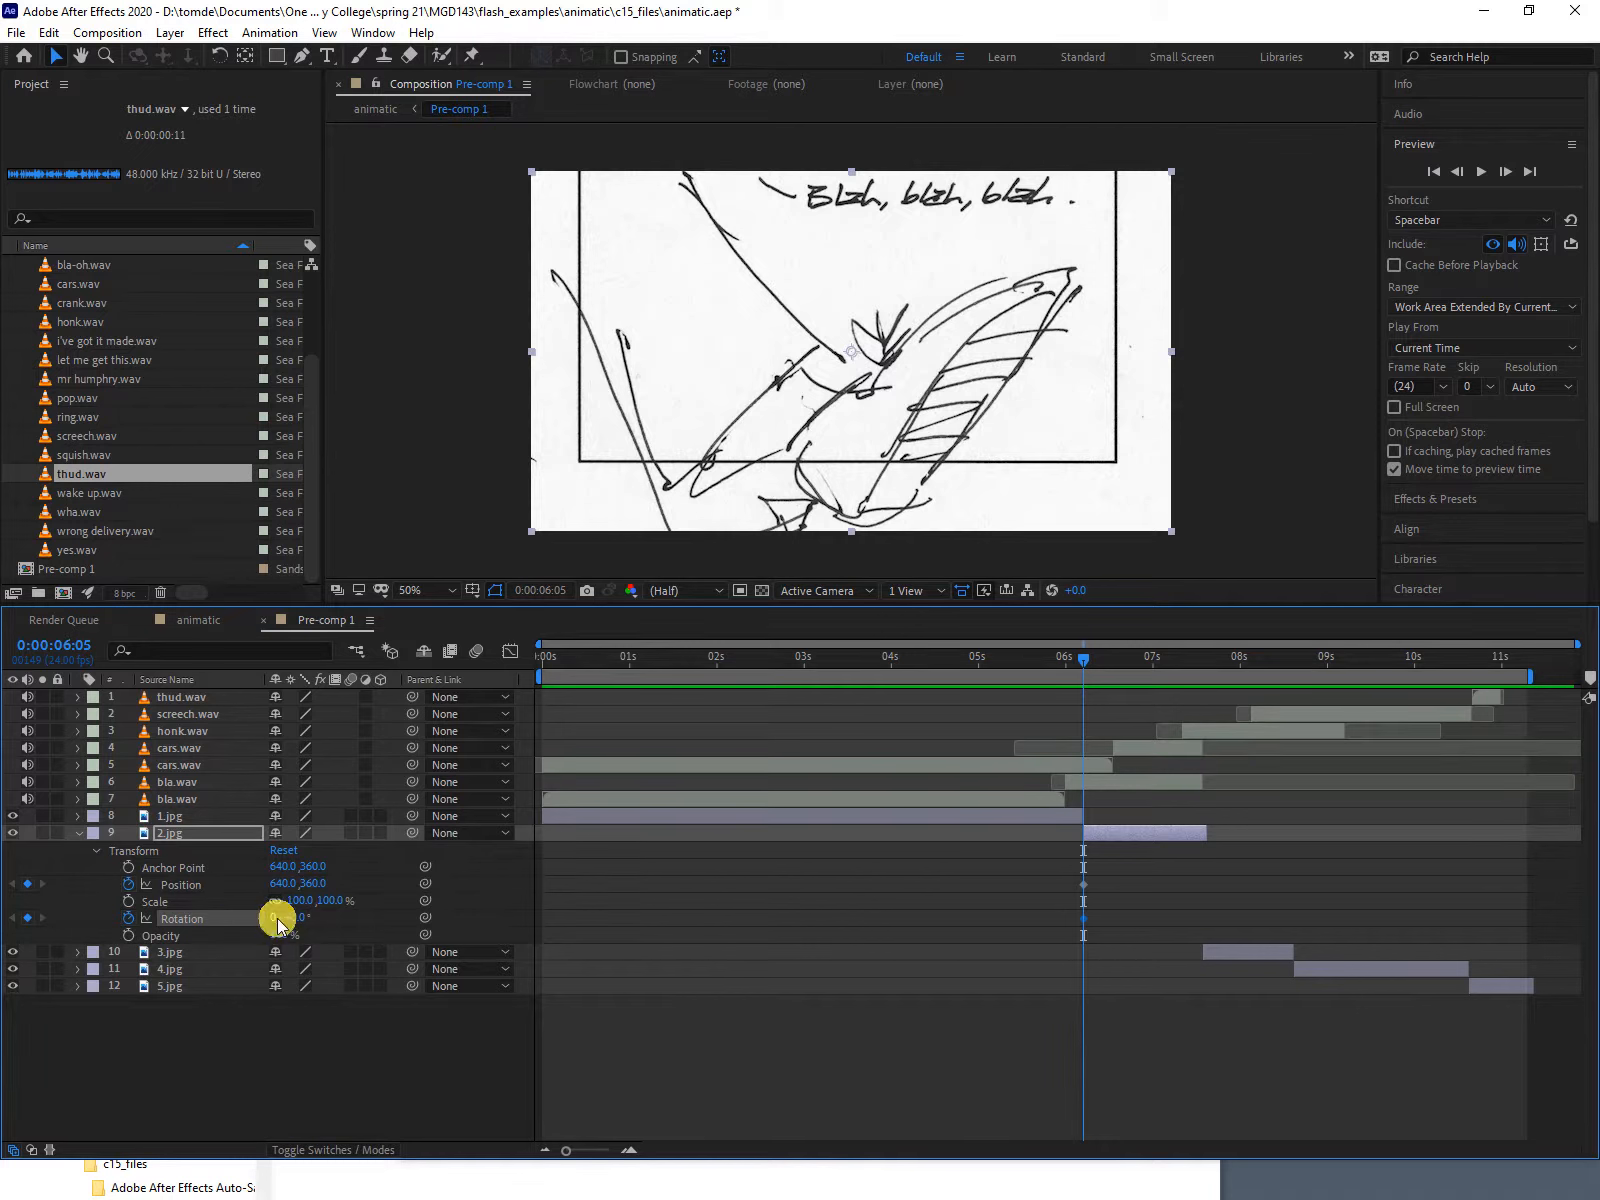
left_click_drag(303, 918, 317, 911)
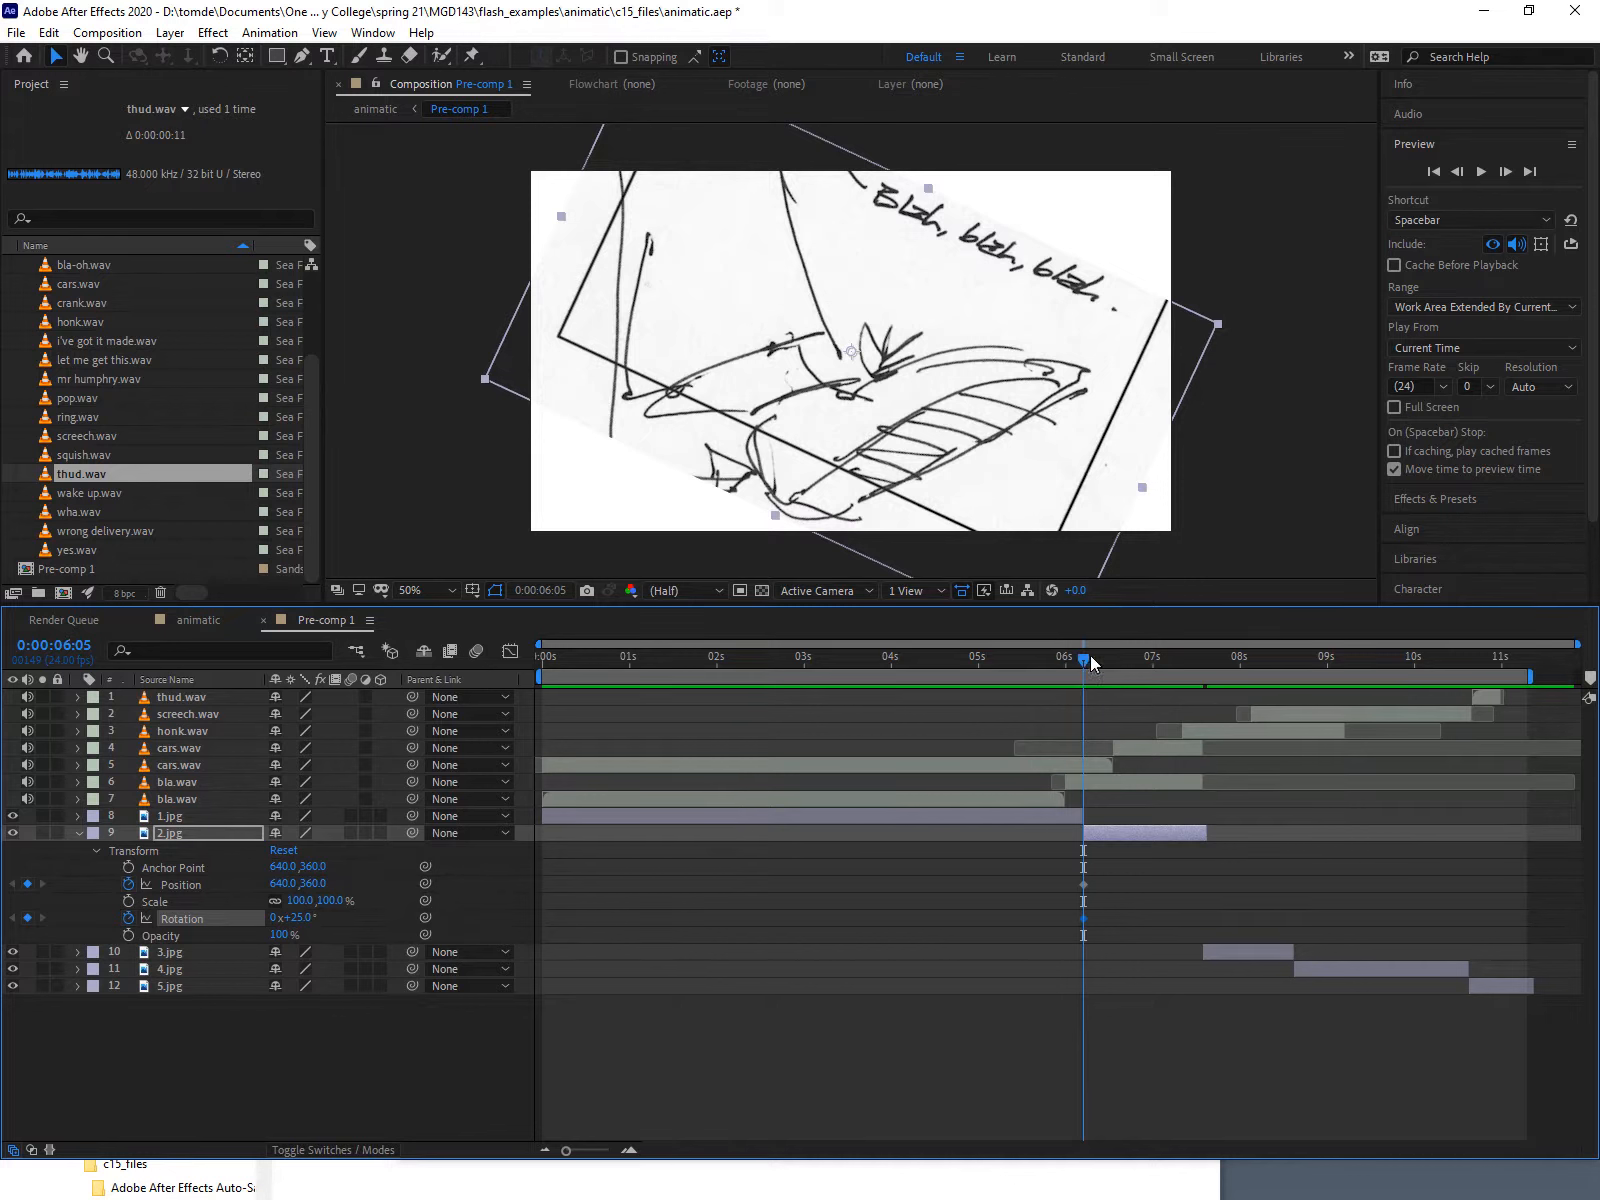
At 0:00:07:13, keyframe 2.jpg with a rotation of -5° and a position of 888, 360.
left_click_drag(1092, 662, 1204, 675)
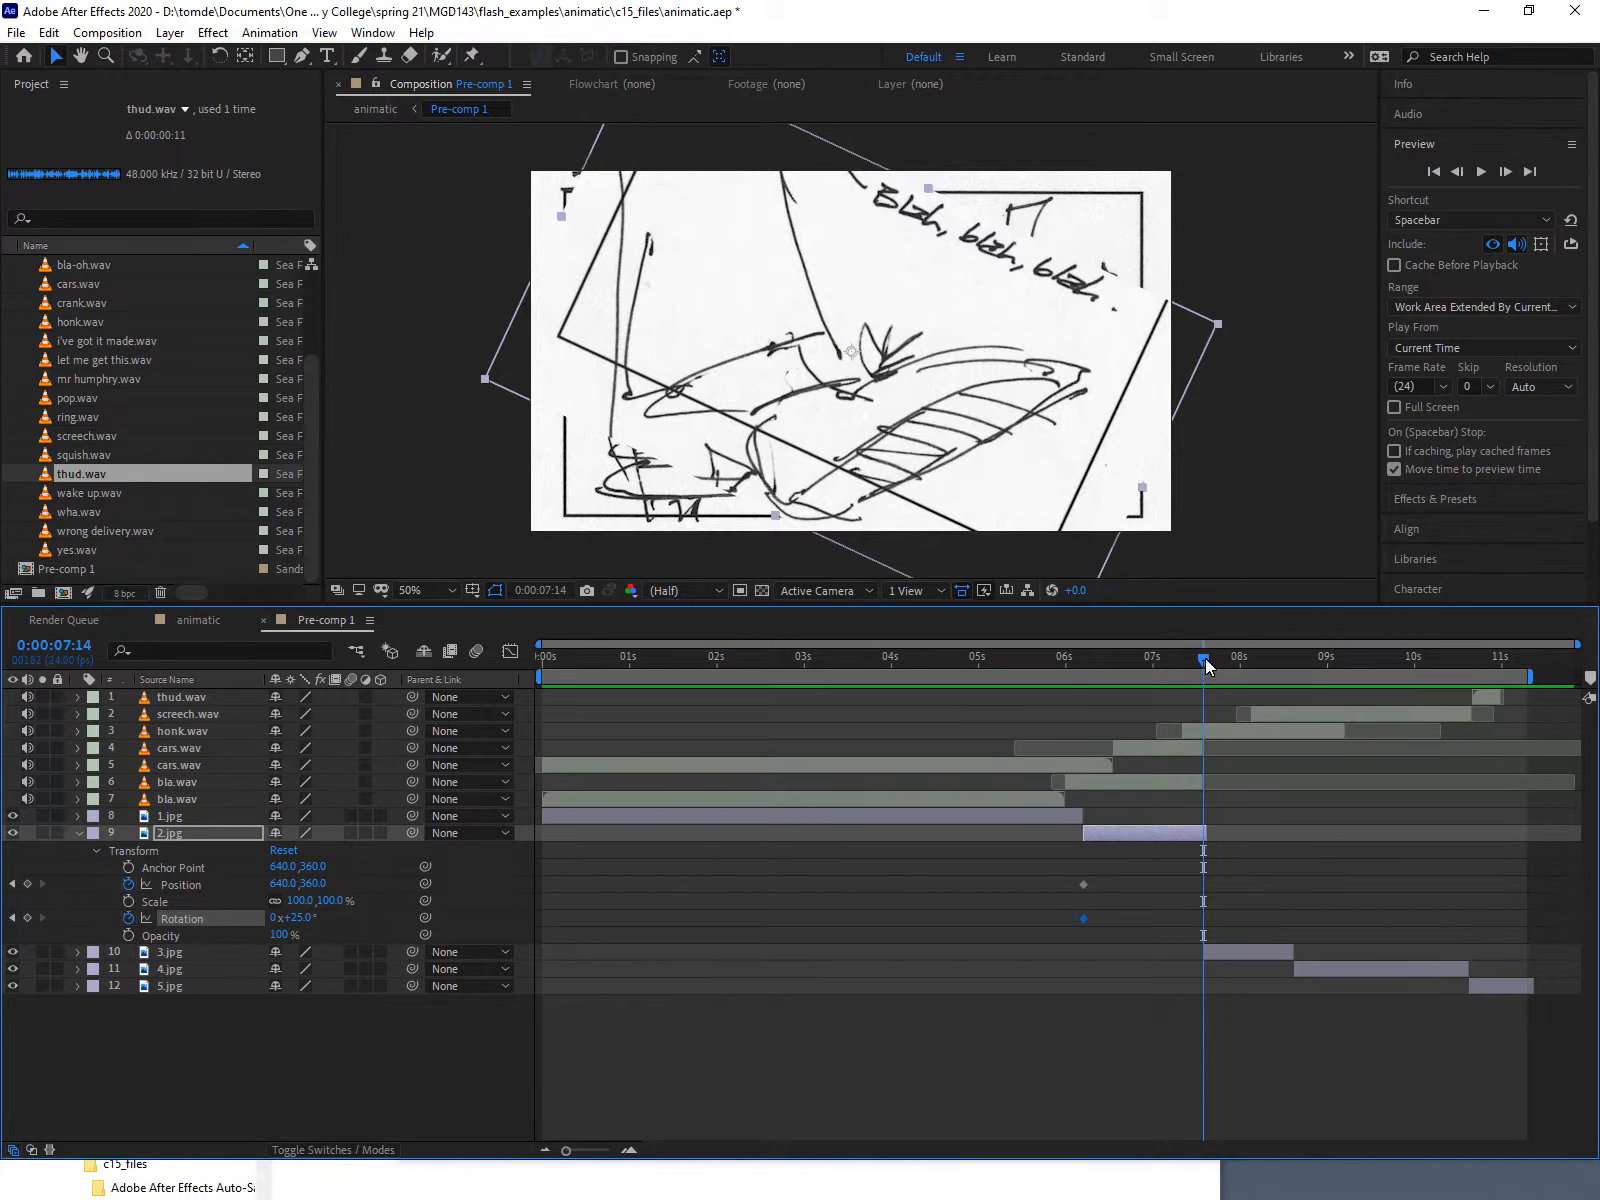
left_click_drag(1202, 658, 1200, 658)
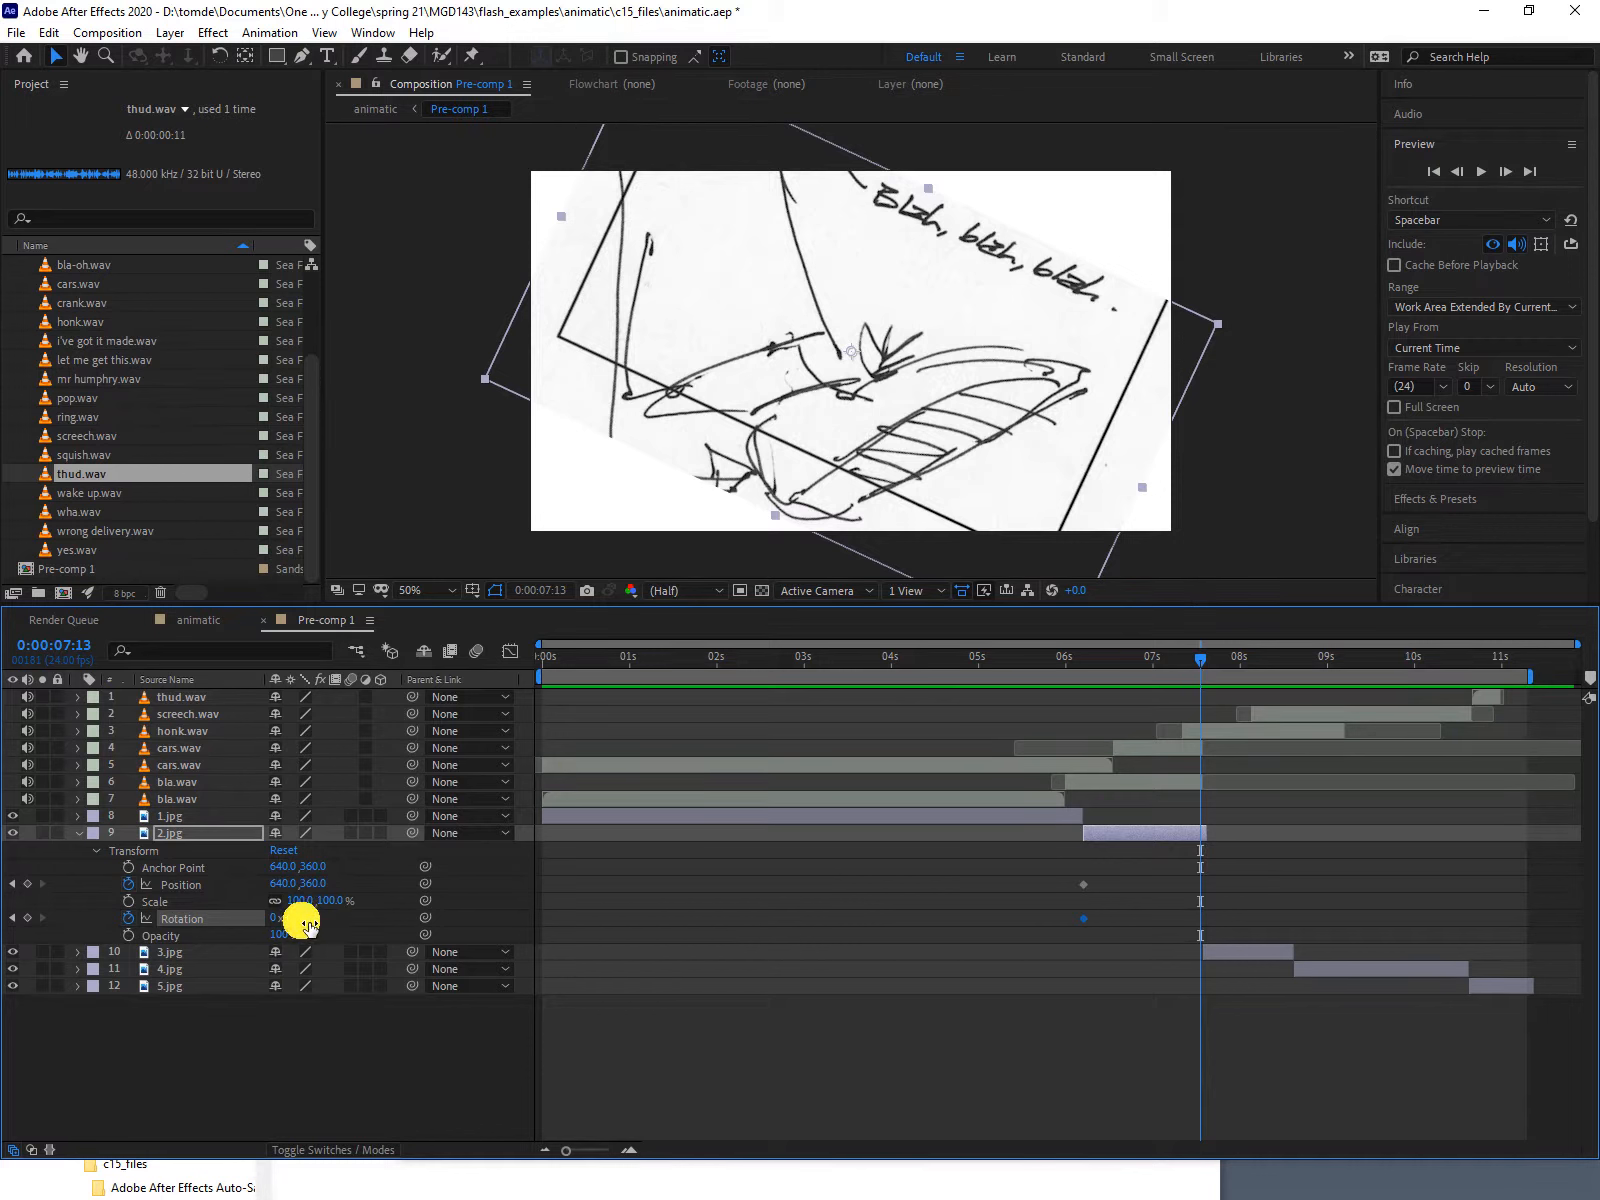
left_click_drag(308, 925, 276, 920)
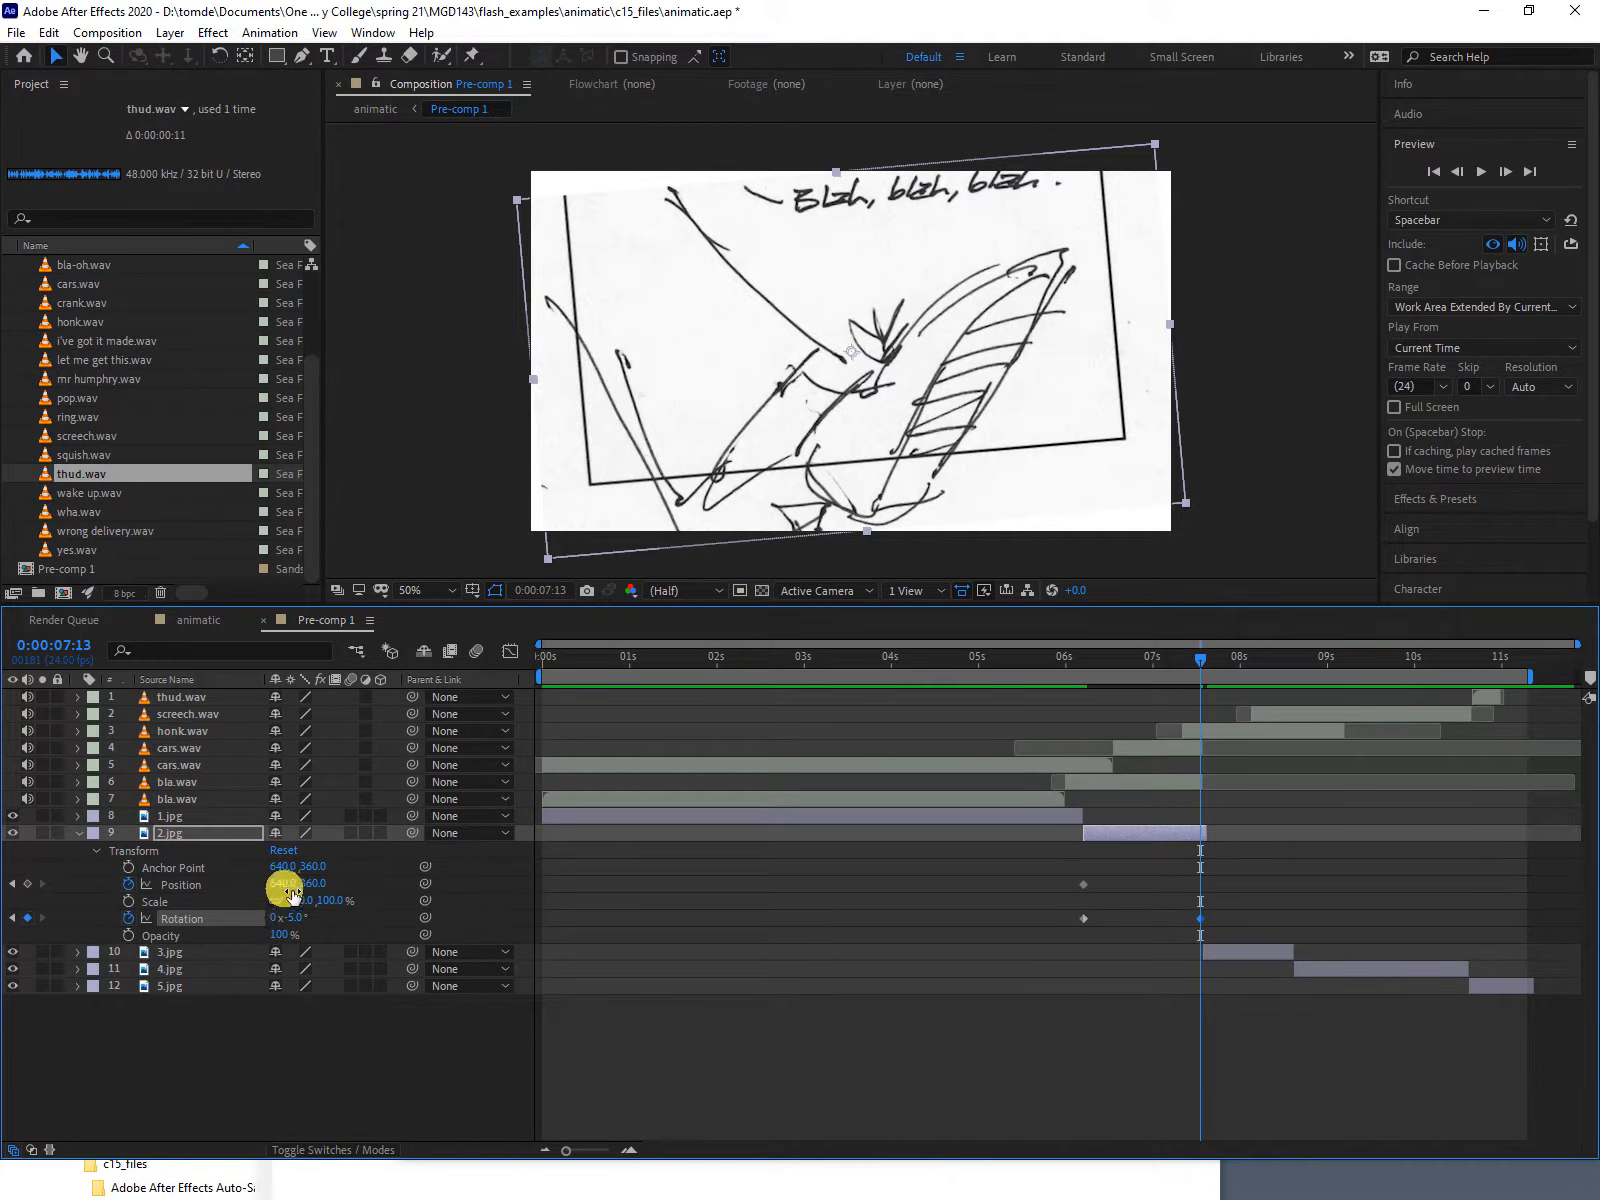
left_click_drag(285, 885, 553, 903)
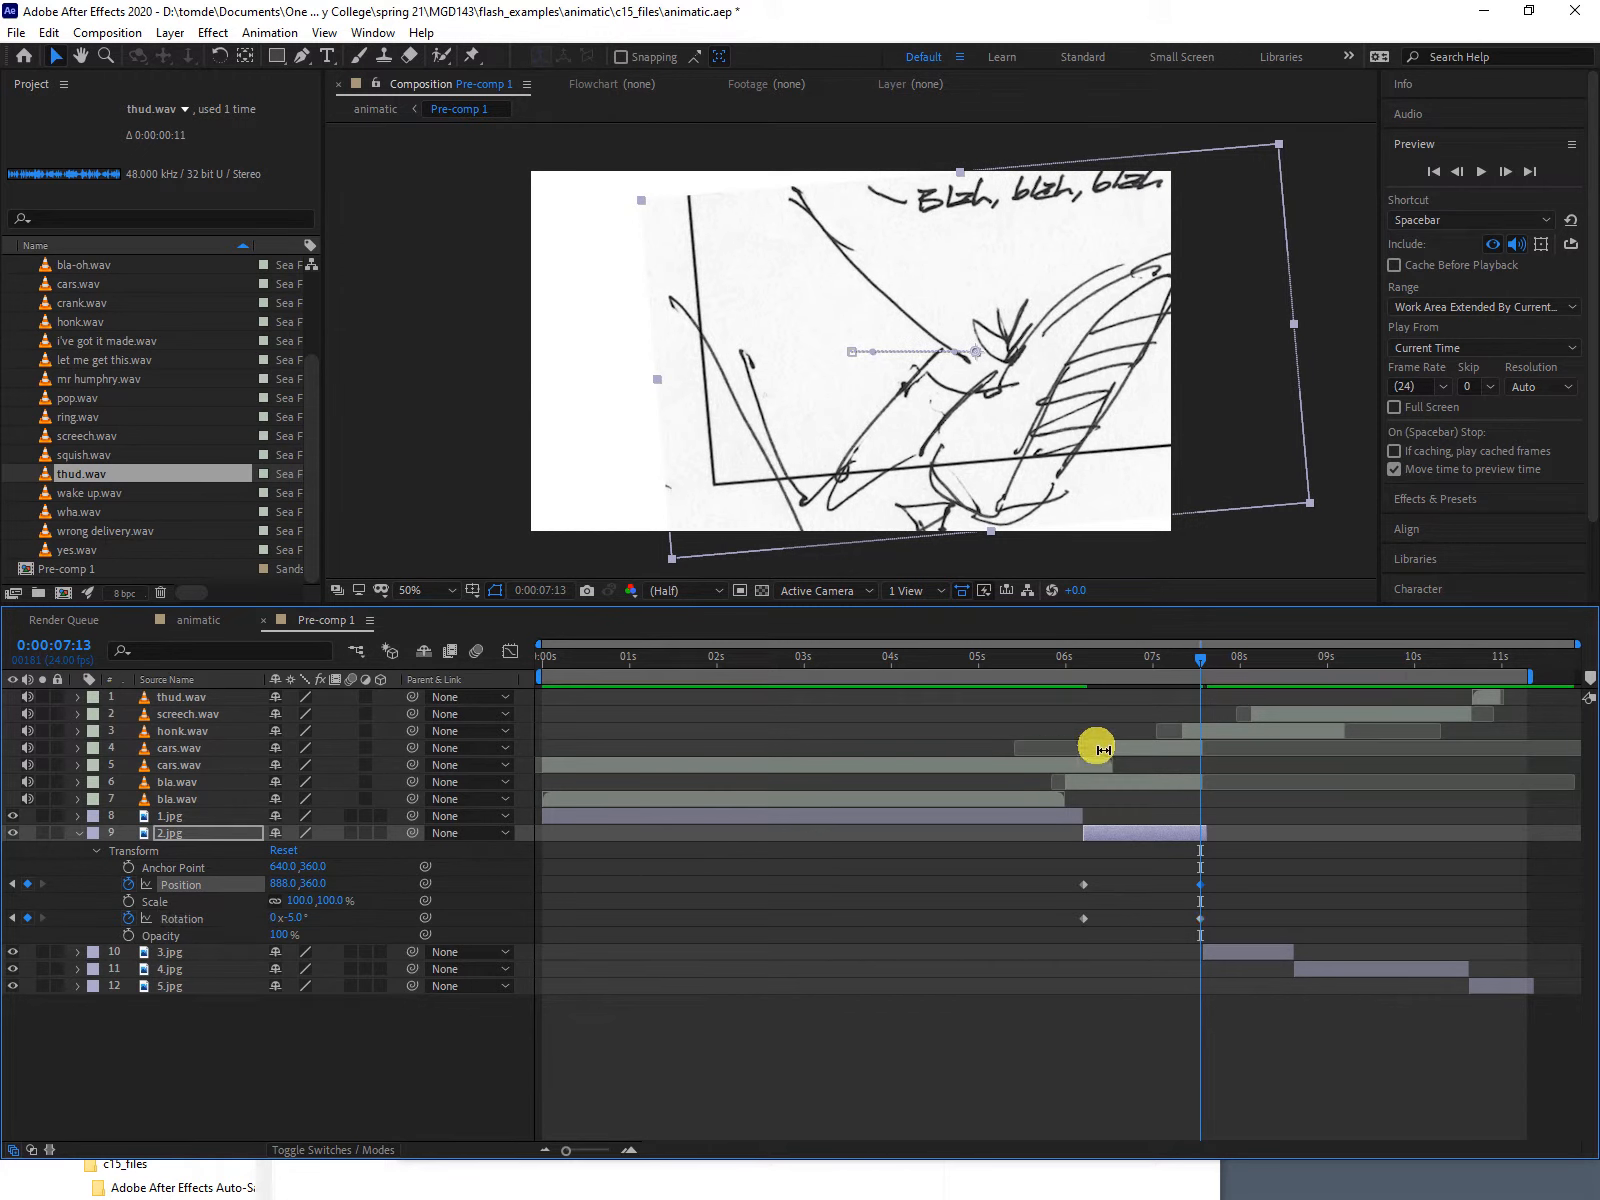
At 0:00:07:17, scale 3.jpg down proportionally to about 63.1% and move it to about 676, 350.
left_click_drag(1200, 660, 1218, 611)
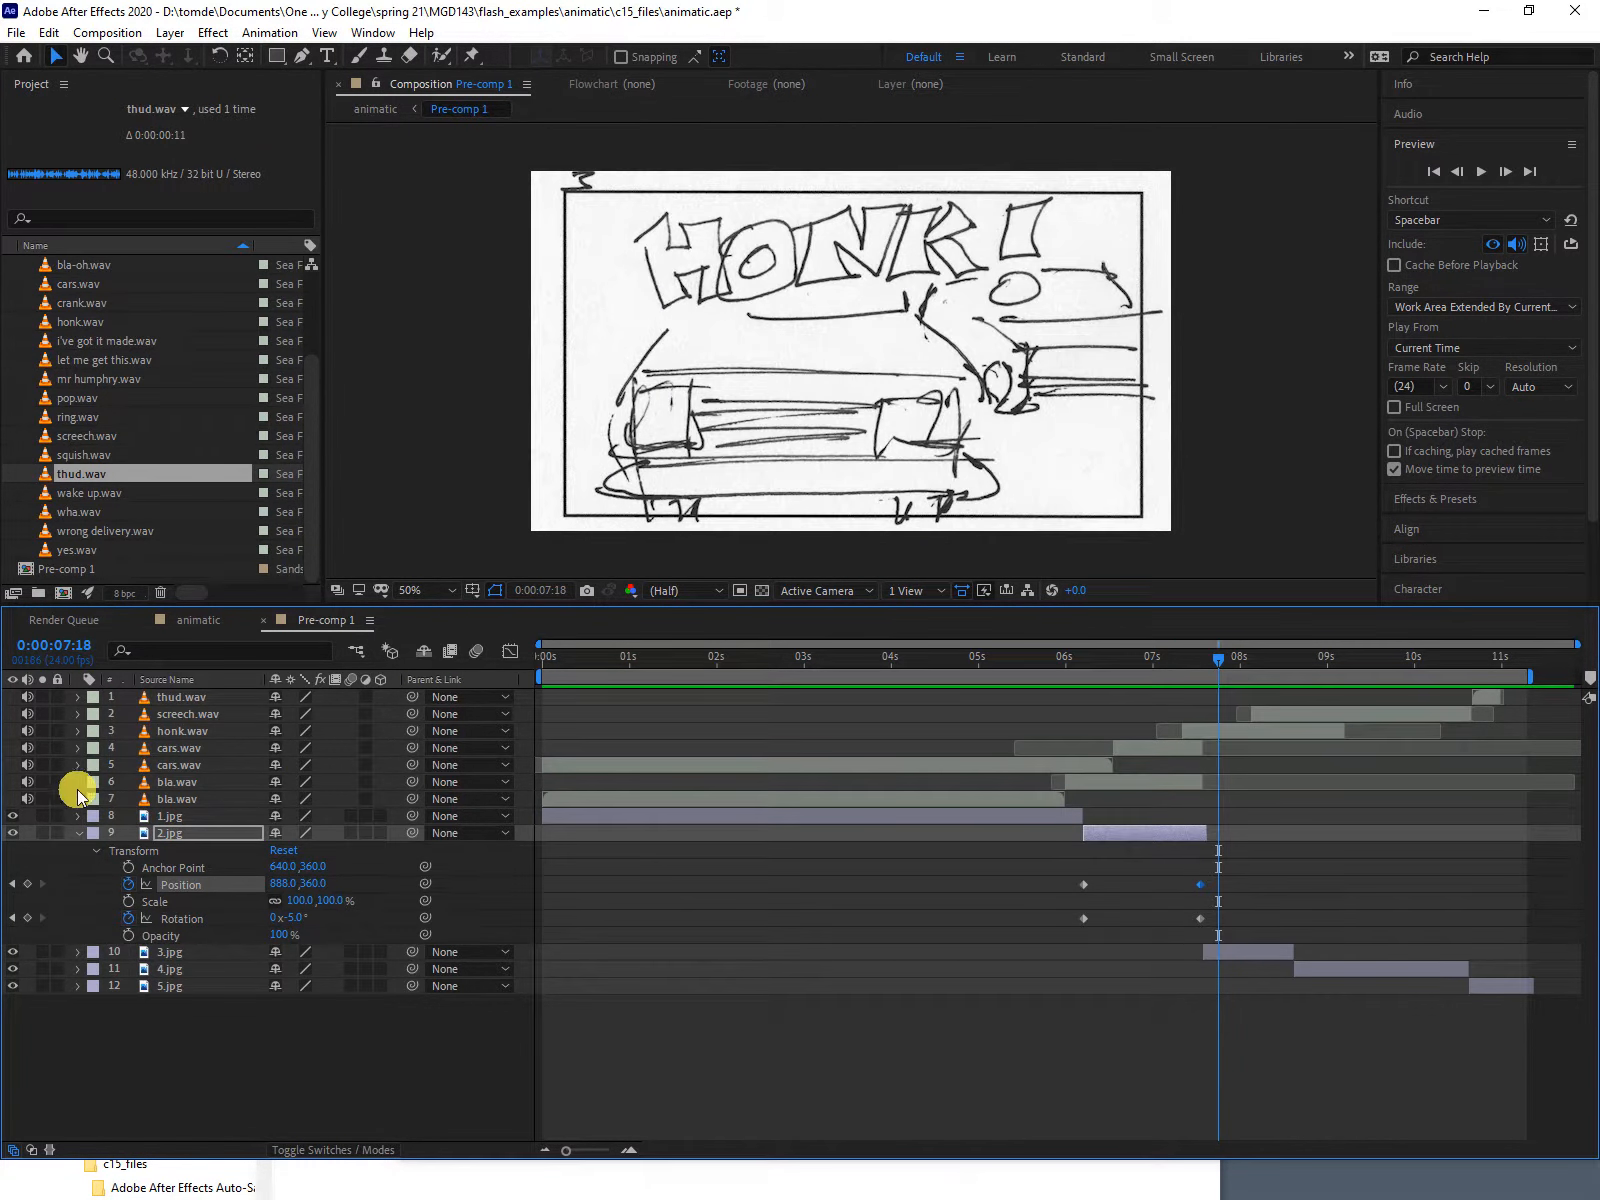
left_click(79, 833)
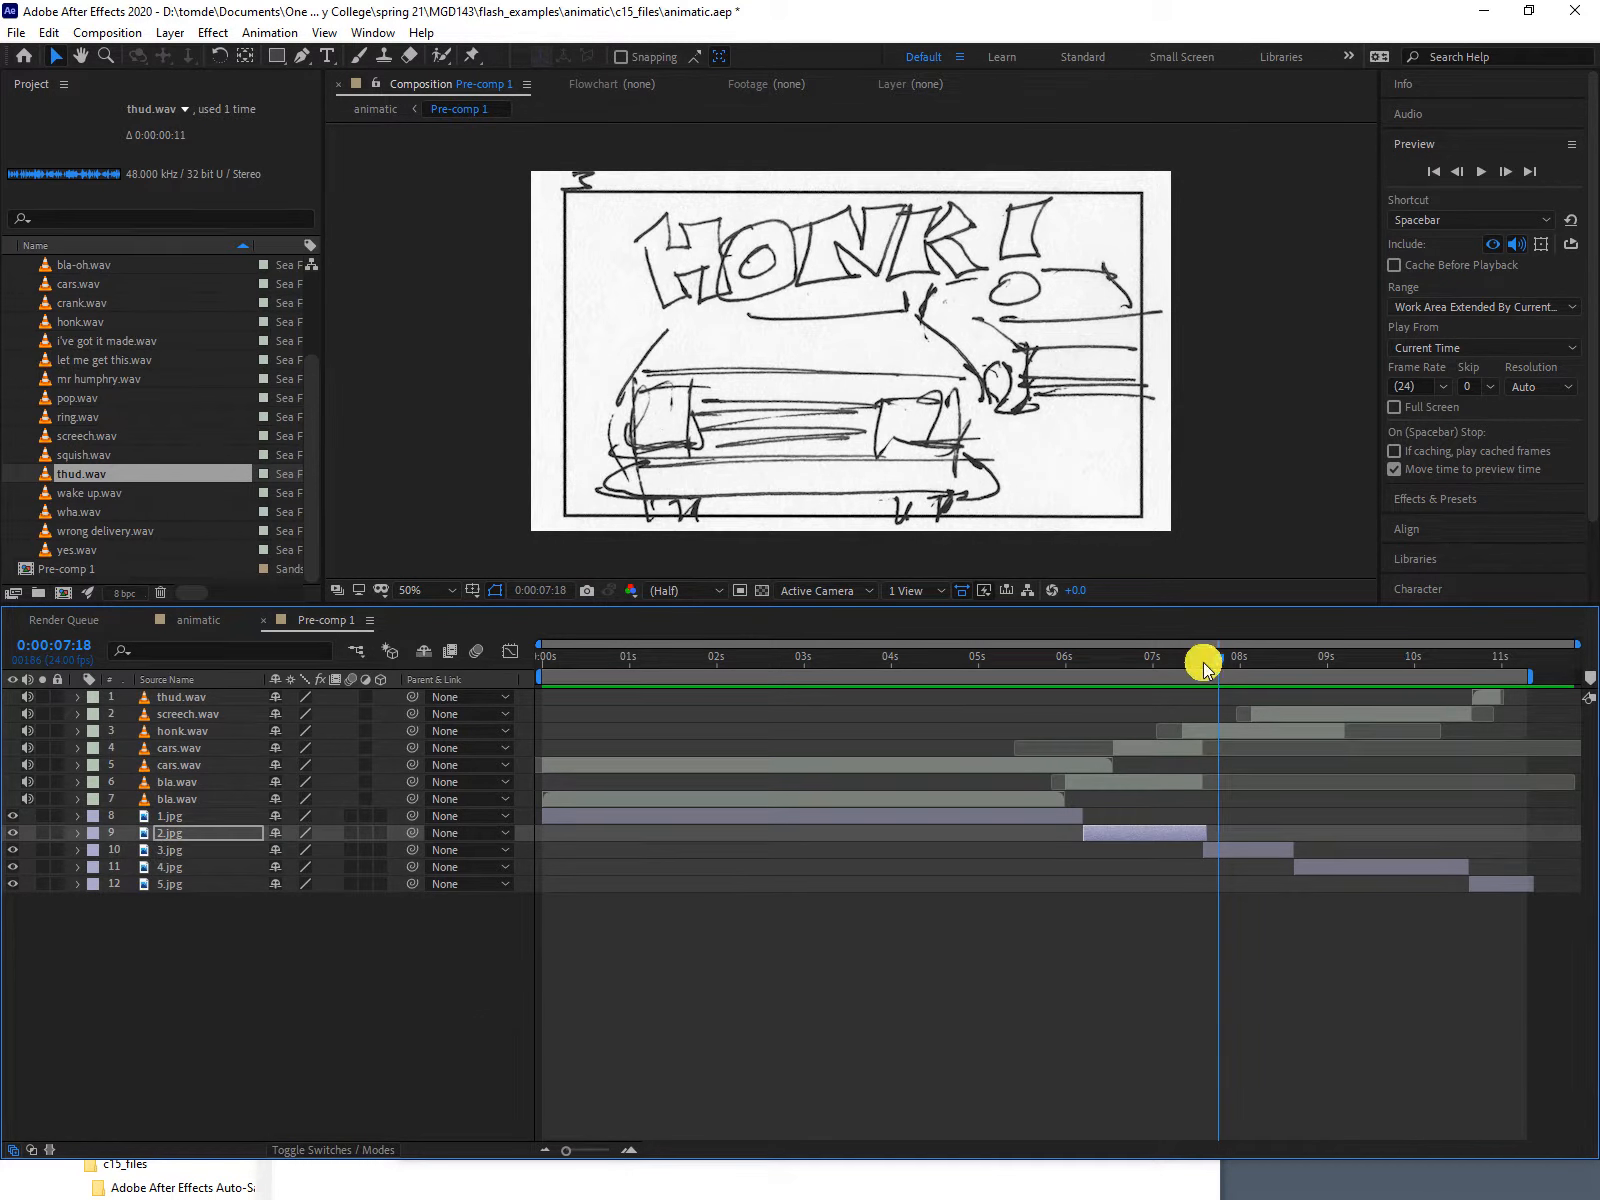
mouse_move(1218, 655)
left_mouse_down()
mouse_move(1198, 662)
mouse_move(1229, 666)
mouse_move(1215, 665)
left_mouse_up()
left_click(1222, 850)
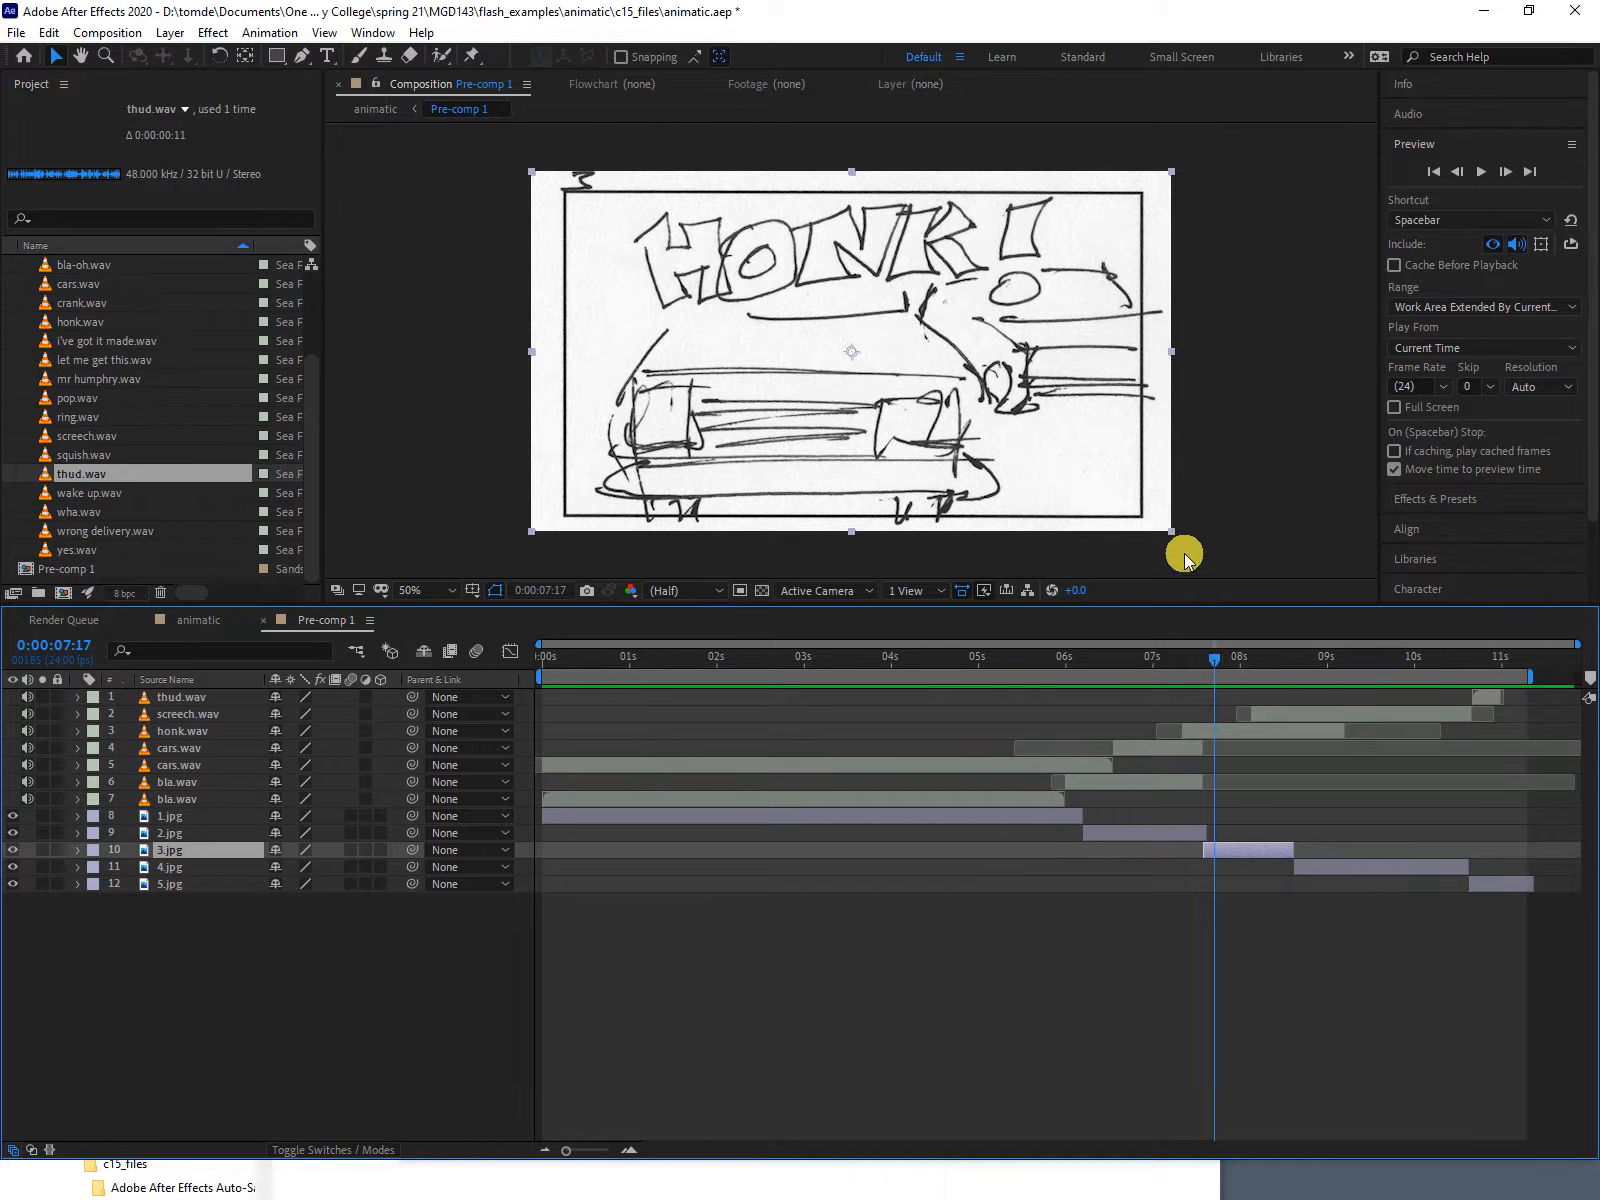
left_click_drag(1172, 530, 1058, 487)
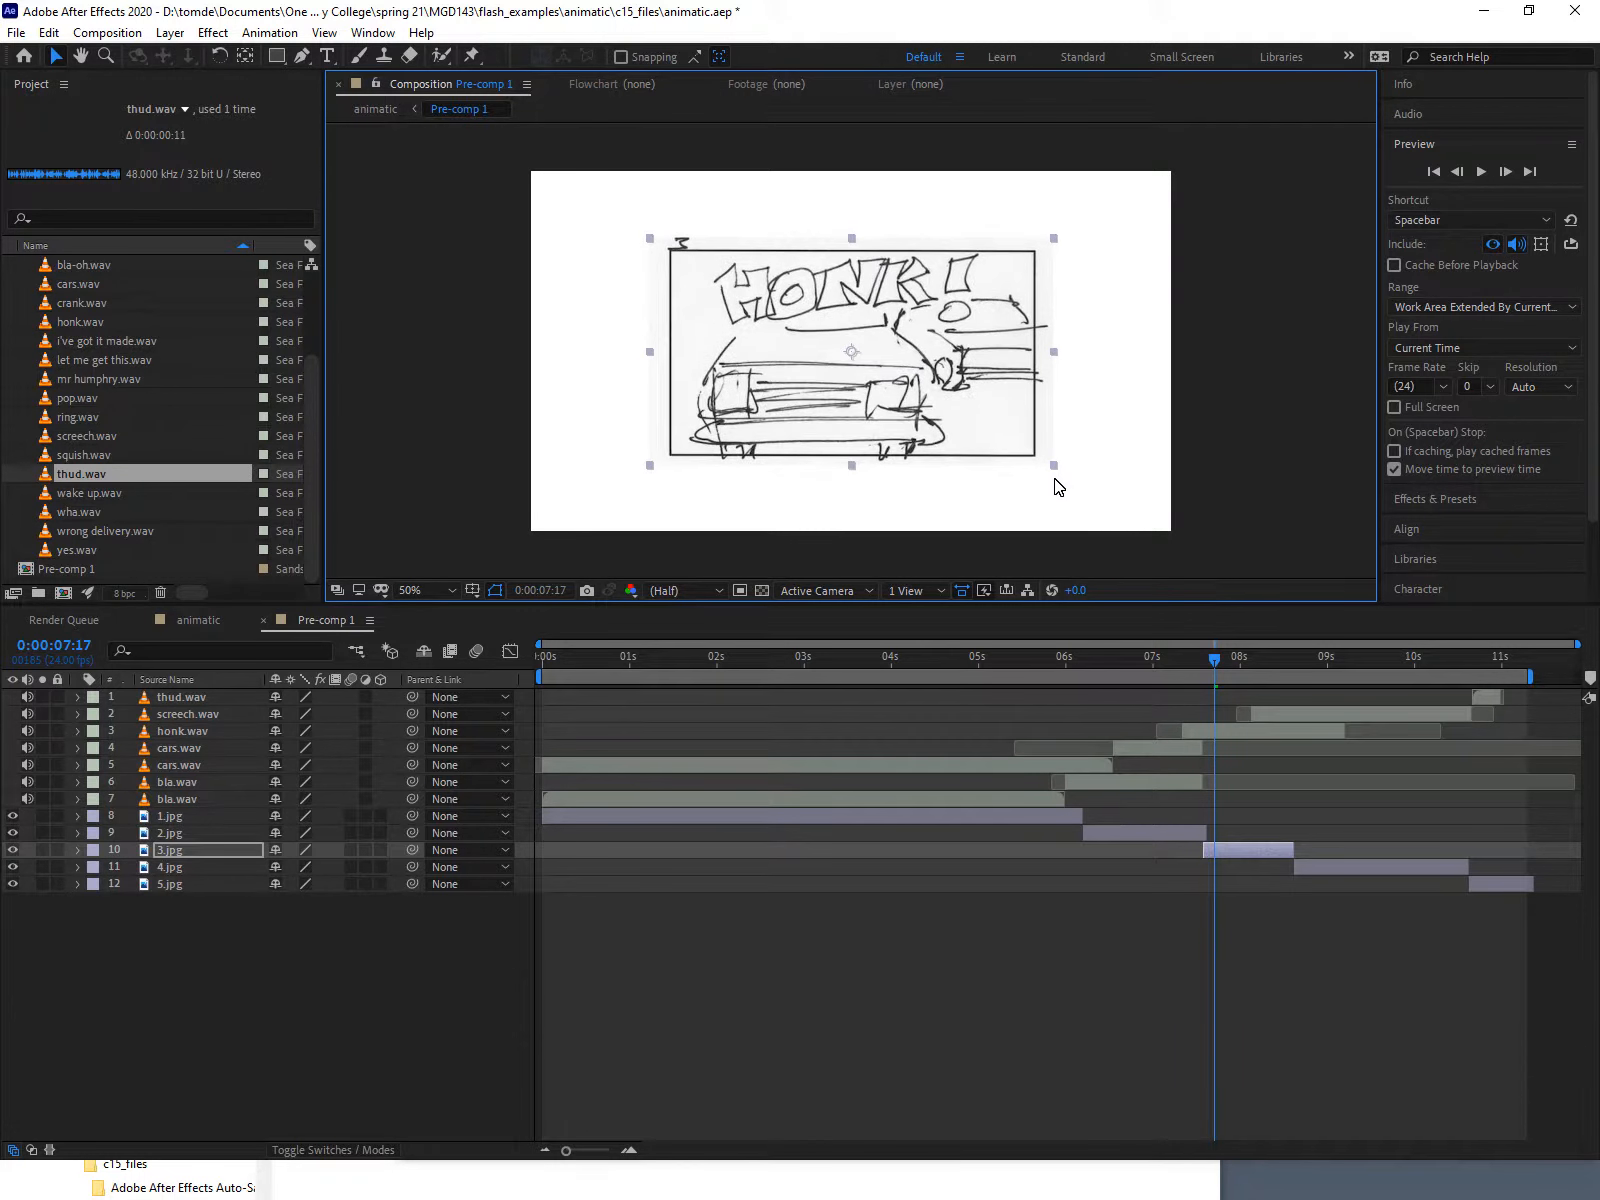
left_click(916, 382)
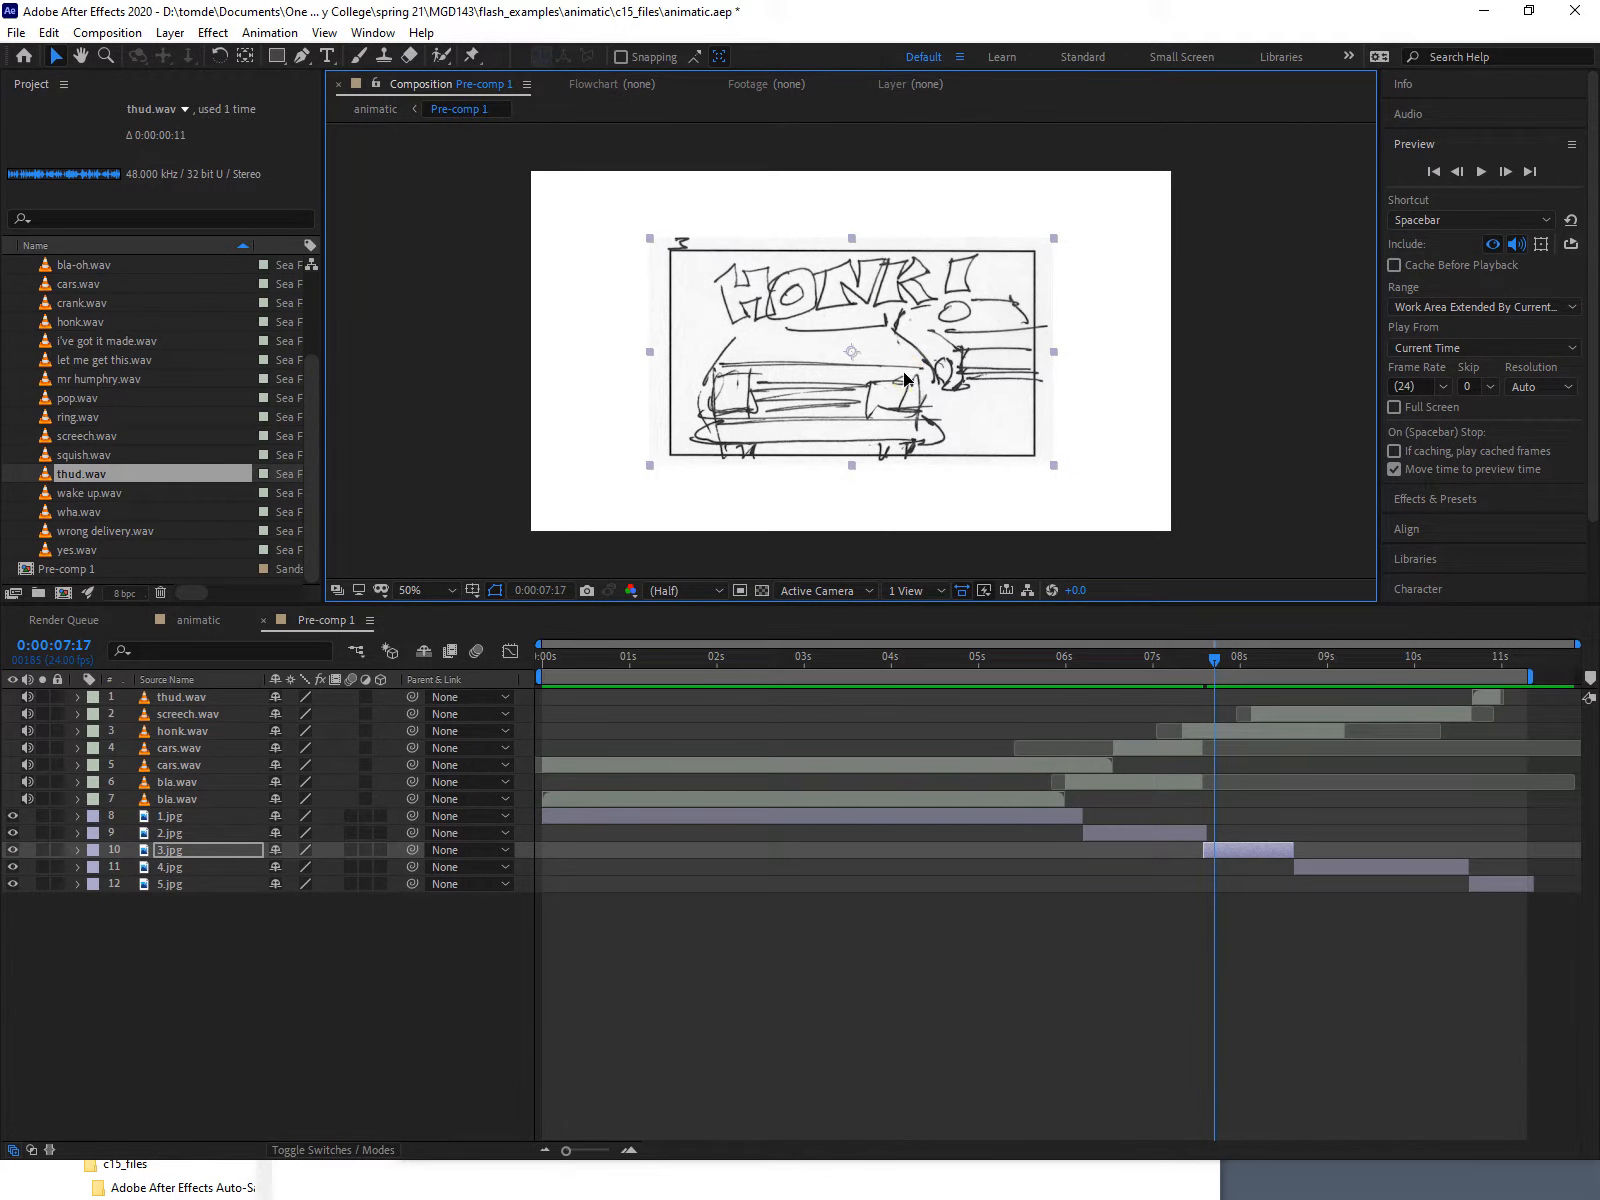
left_click_drag(905, 380, 923, 375)
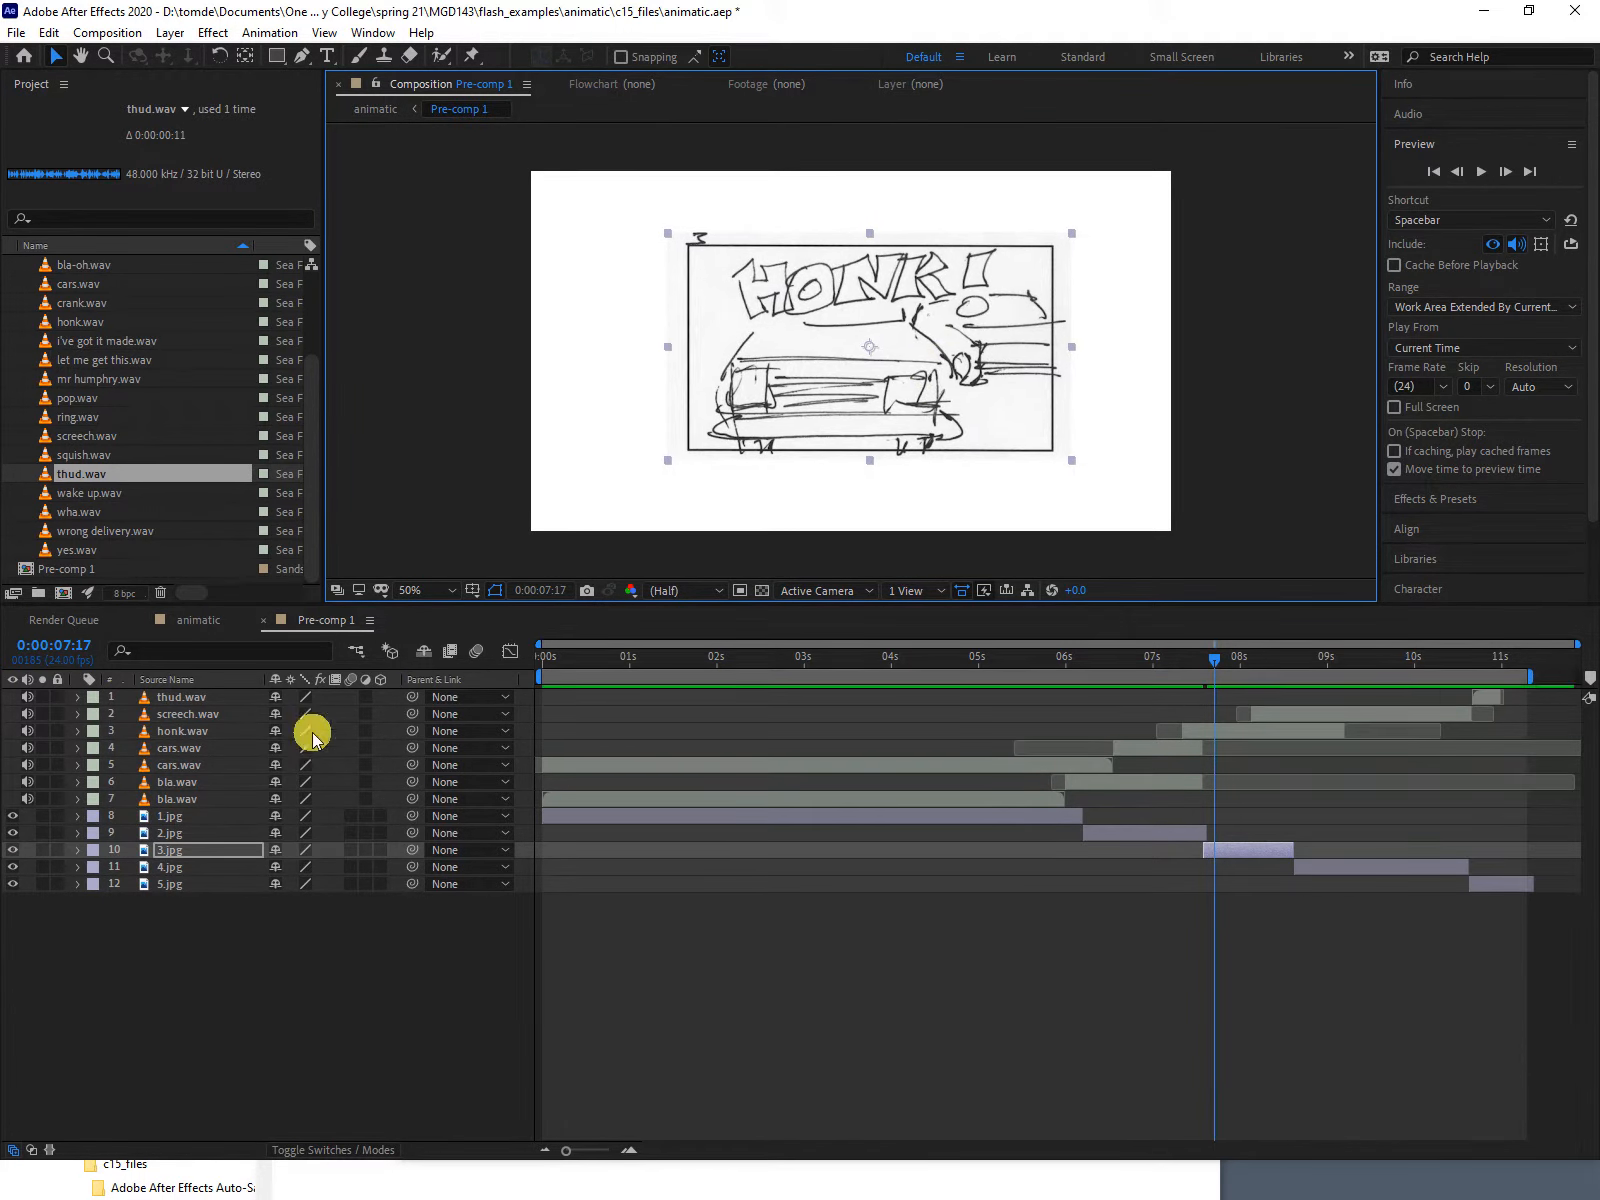
Enable Scale and Position keyframes on 3.jpg at 0:00:07:17.
left_click(77, 850)
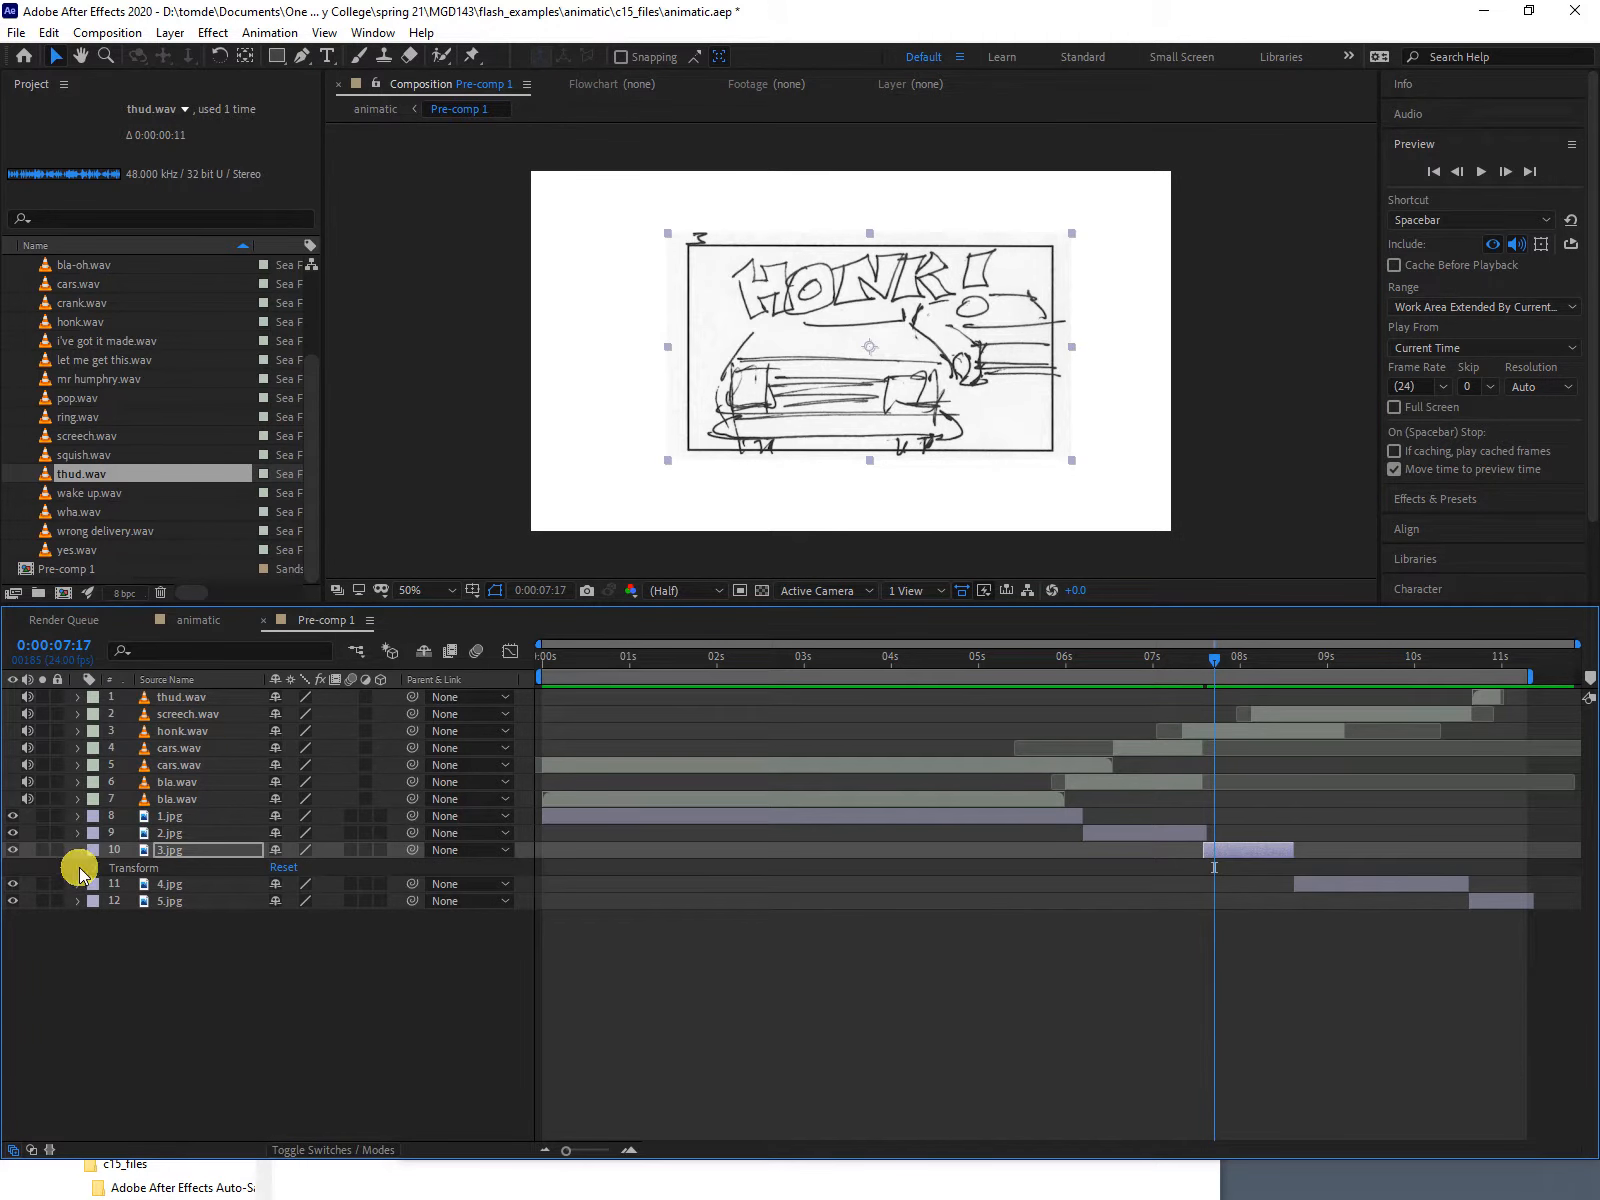
left_click(97, 867)
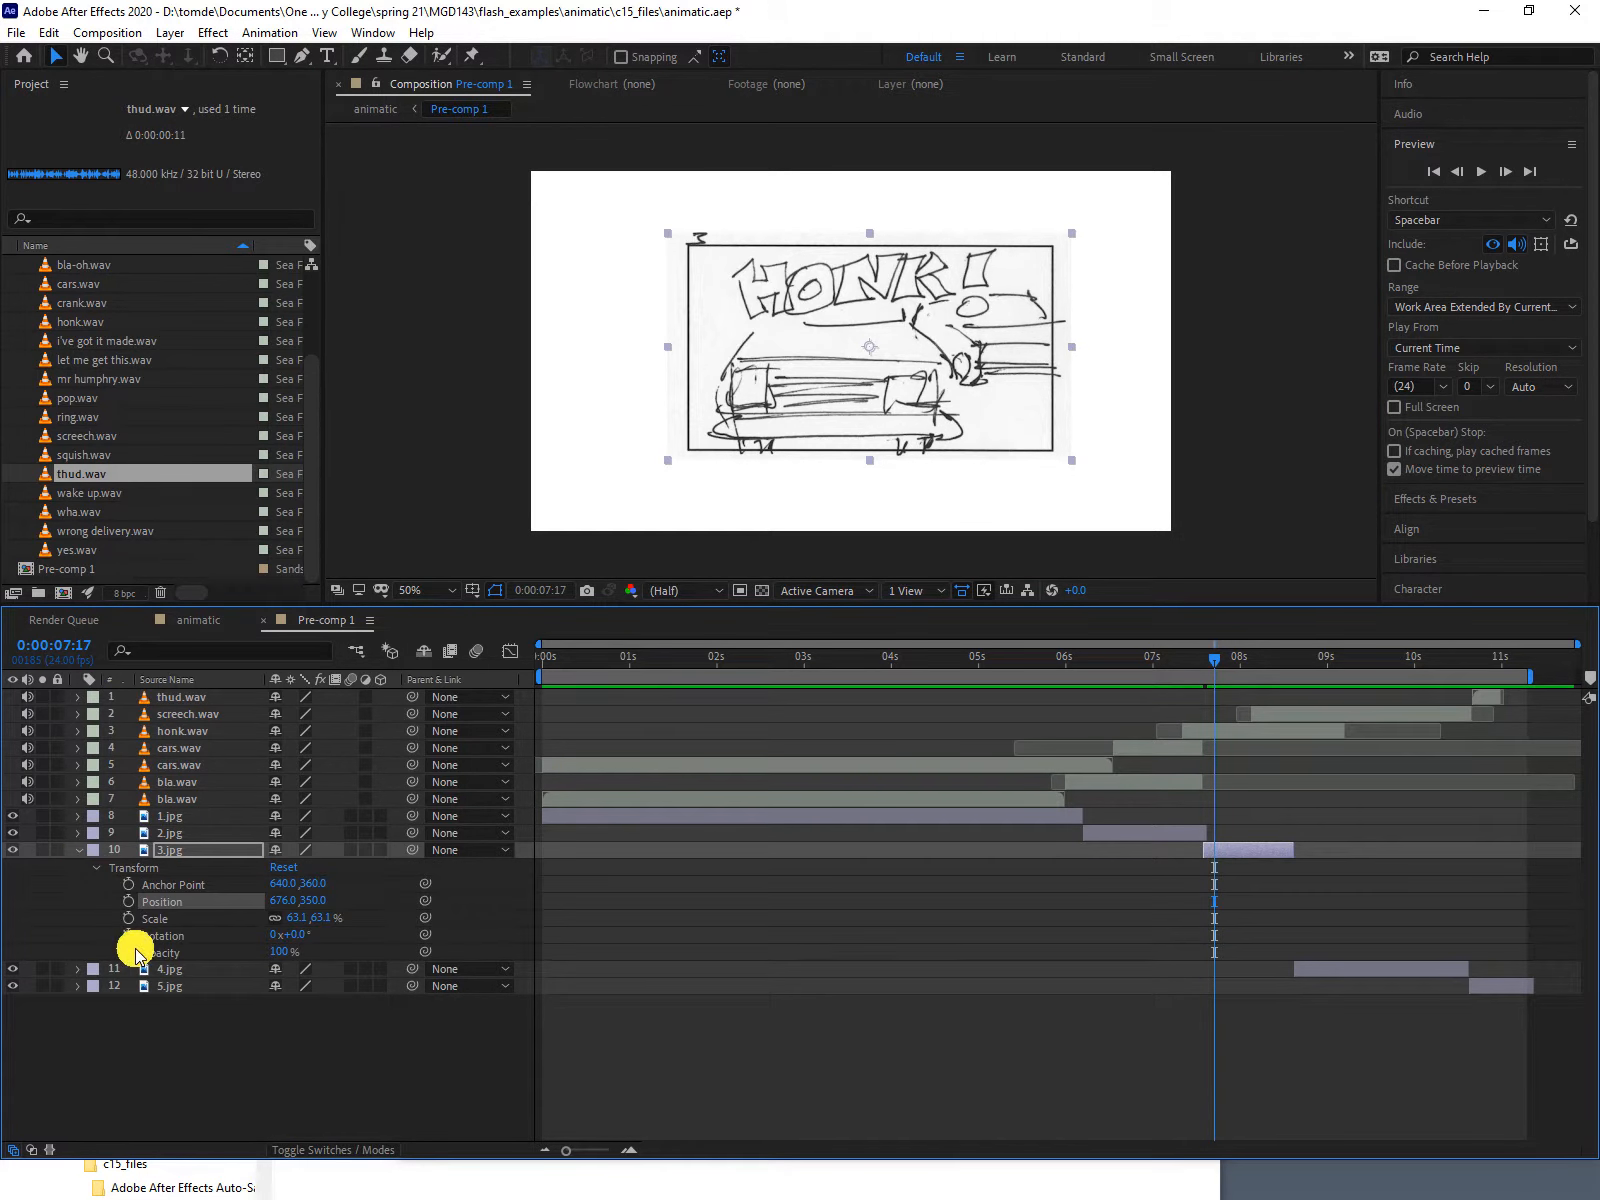
left_click(128, 918)
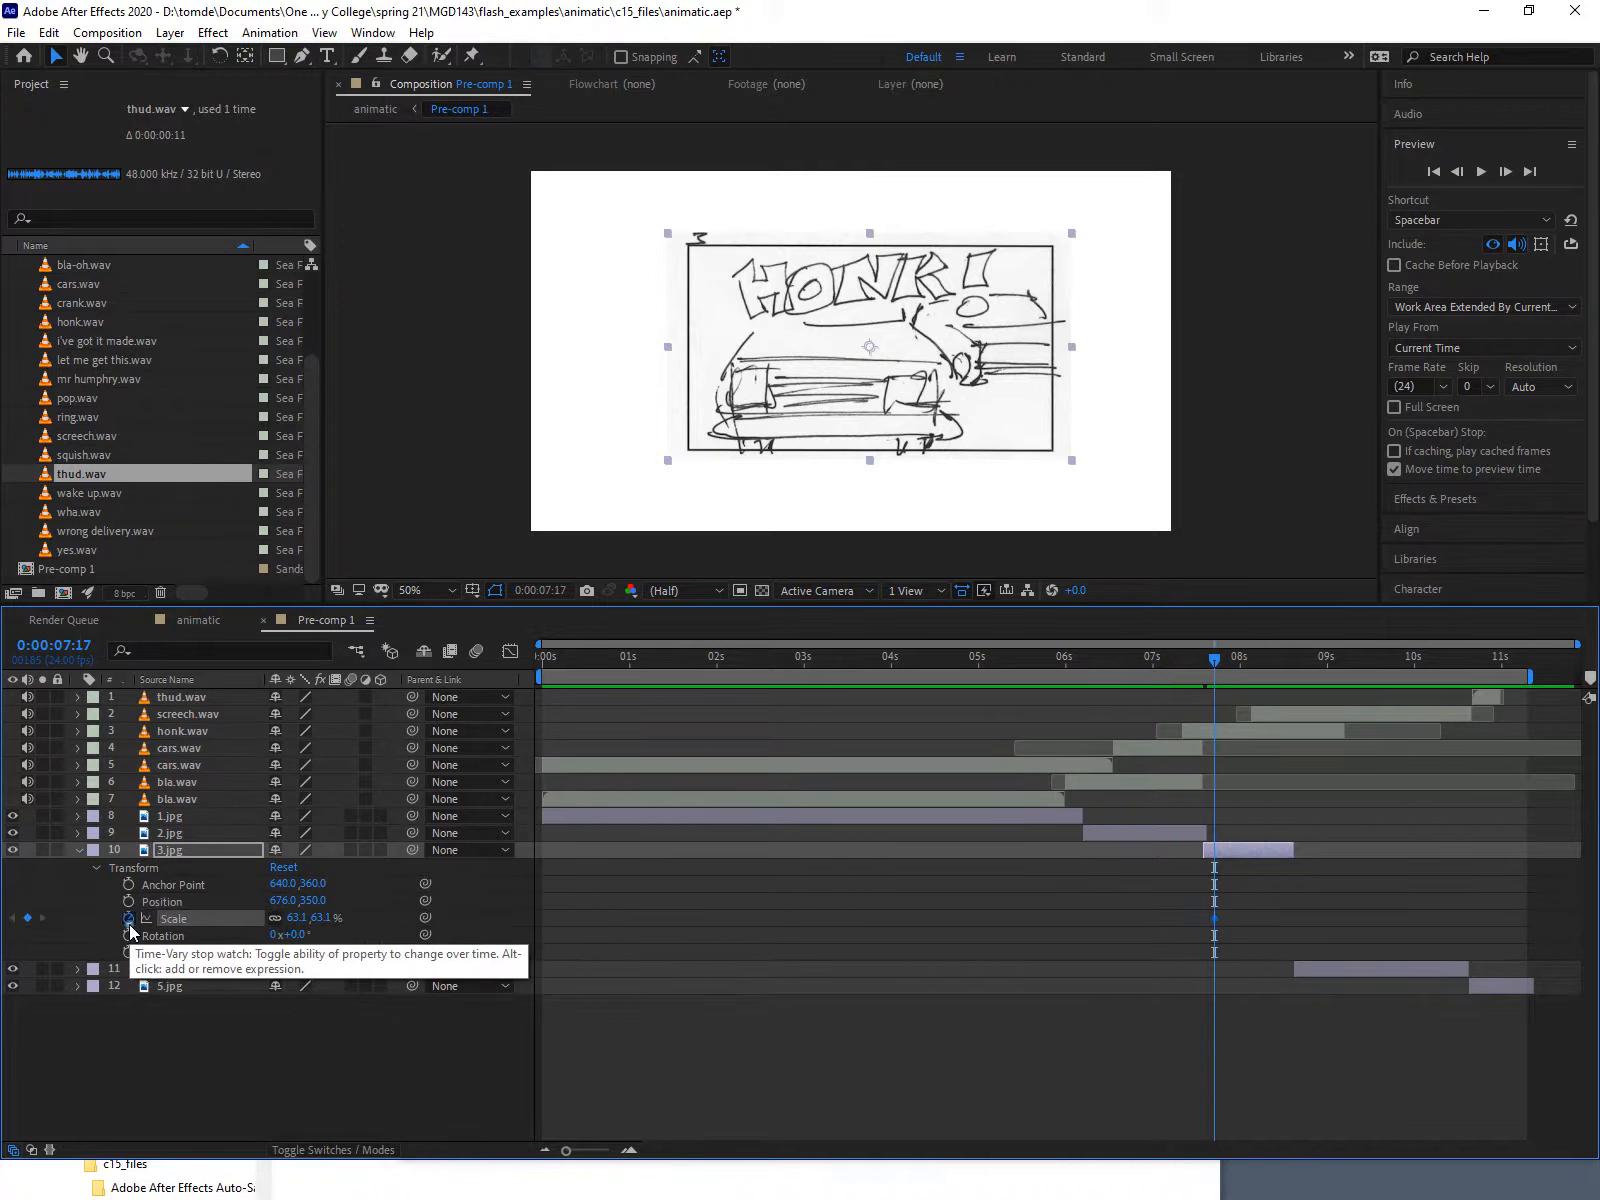
left_click(128, 901)
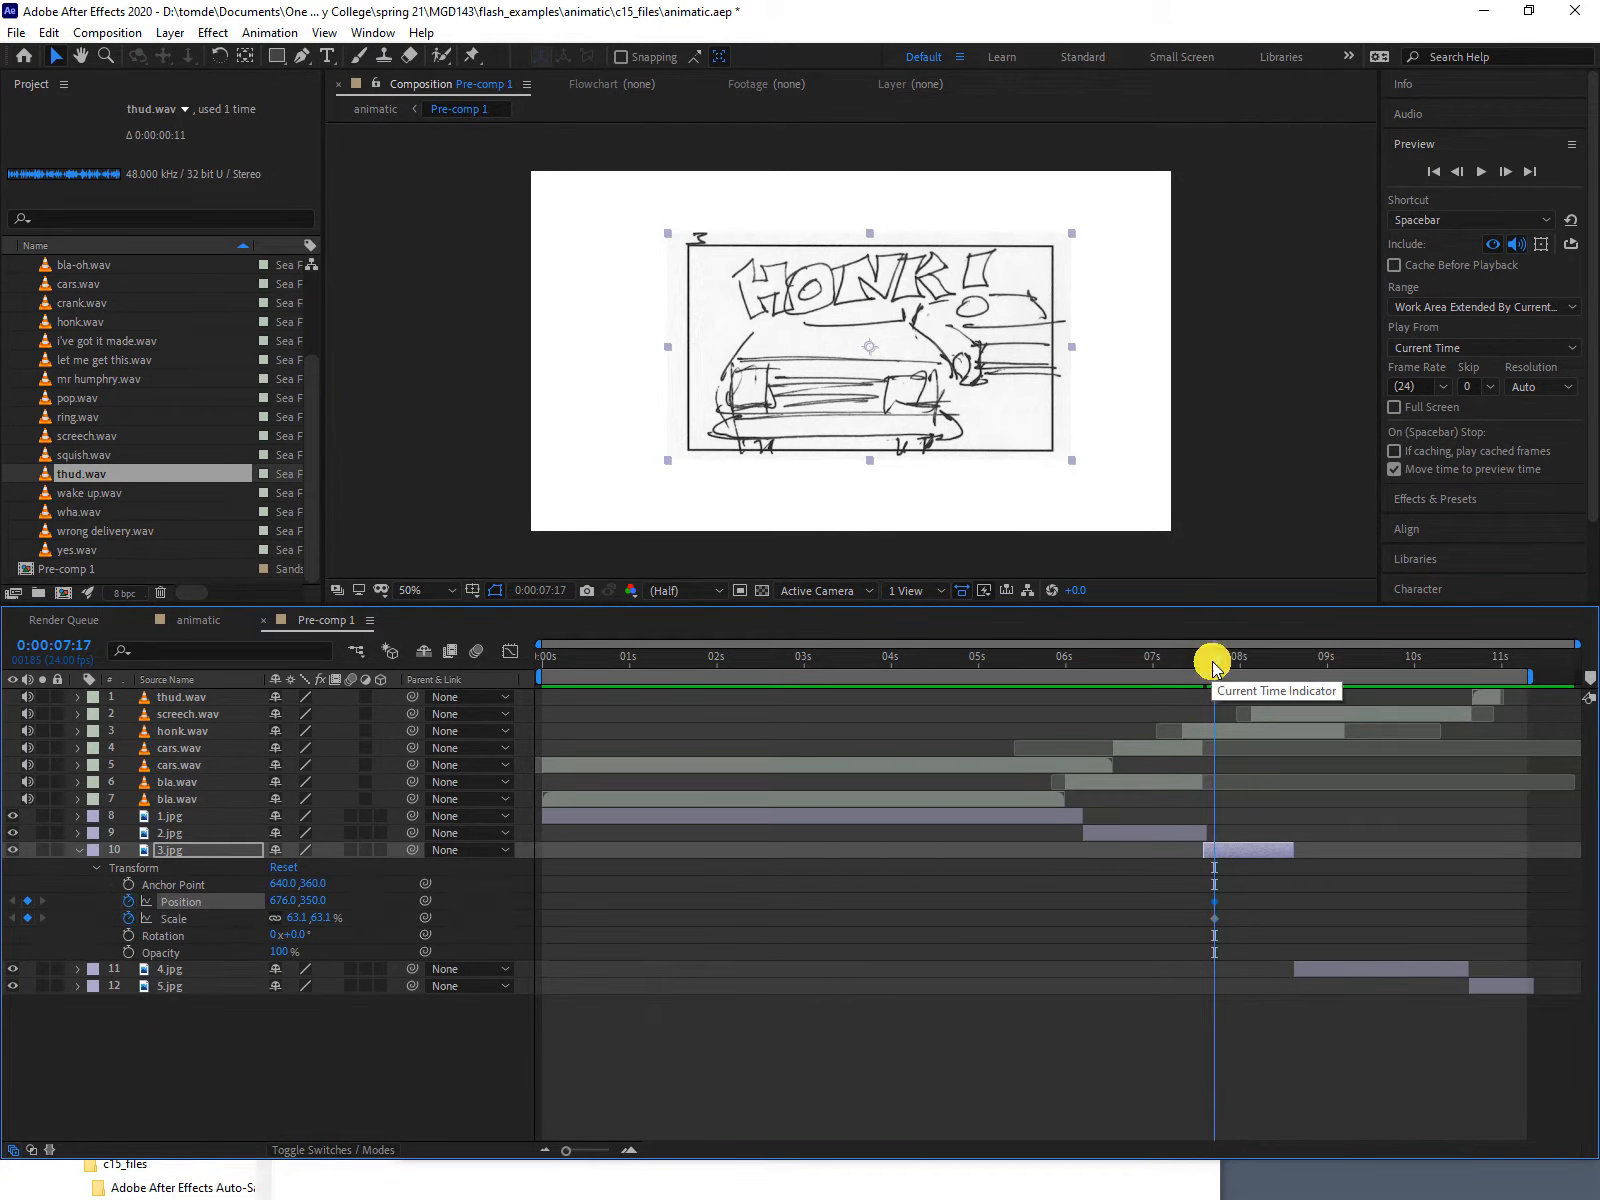
At 0:00:08:14, keyframe 3.jpg with a scale of about 147.6% and a position of about 784, 244.
left_click_drag(1213, 668, 1288, 668)
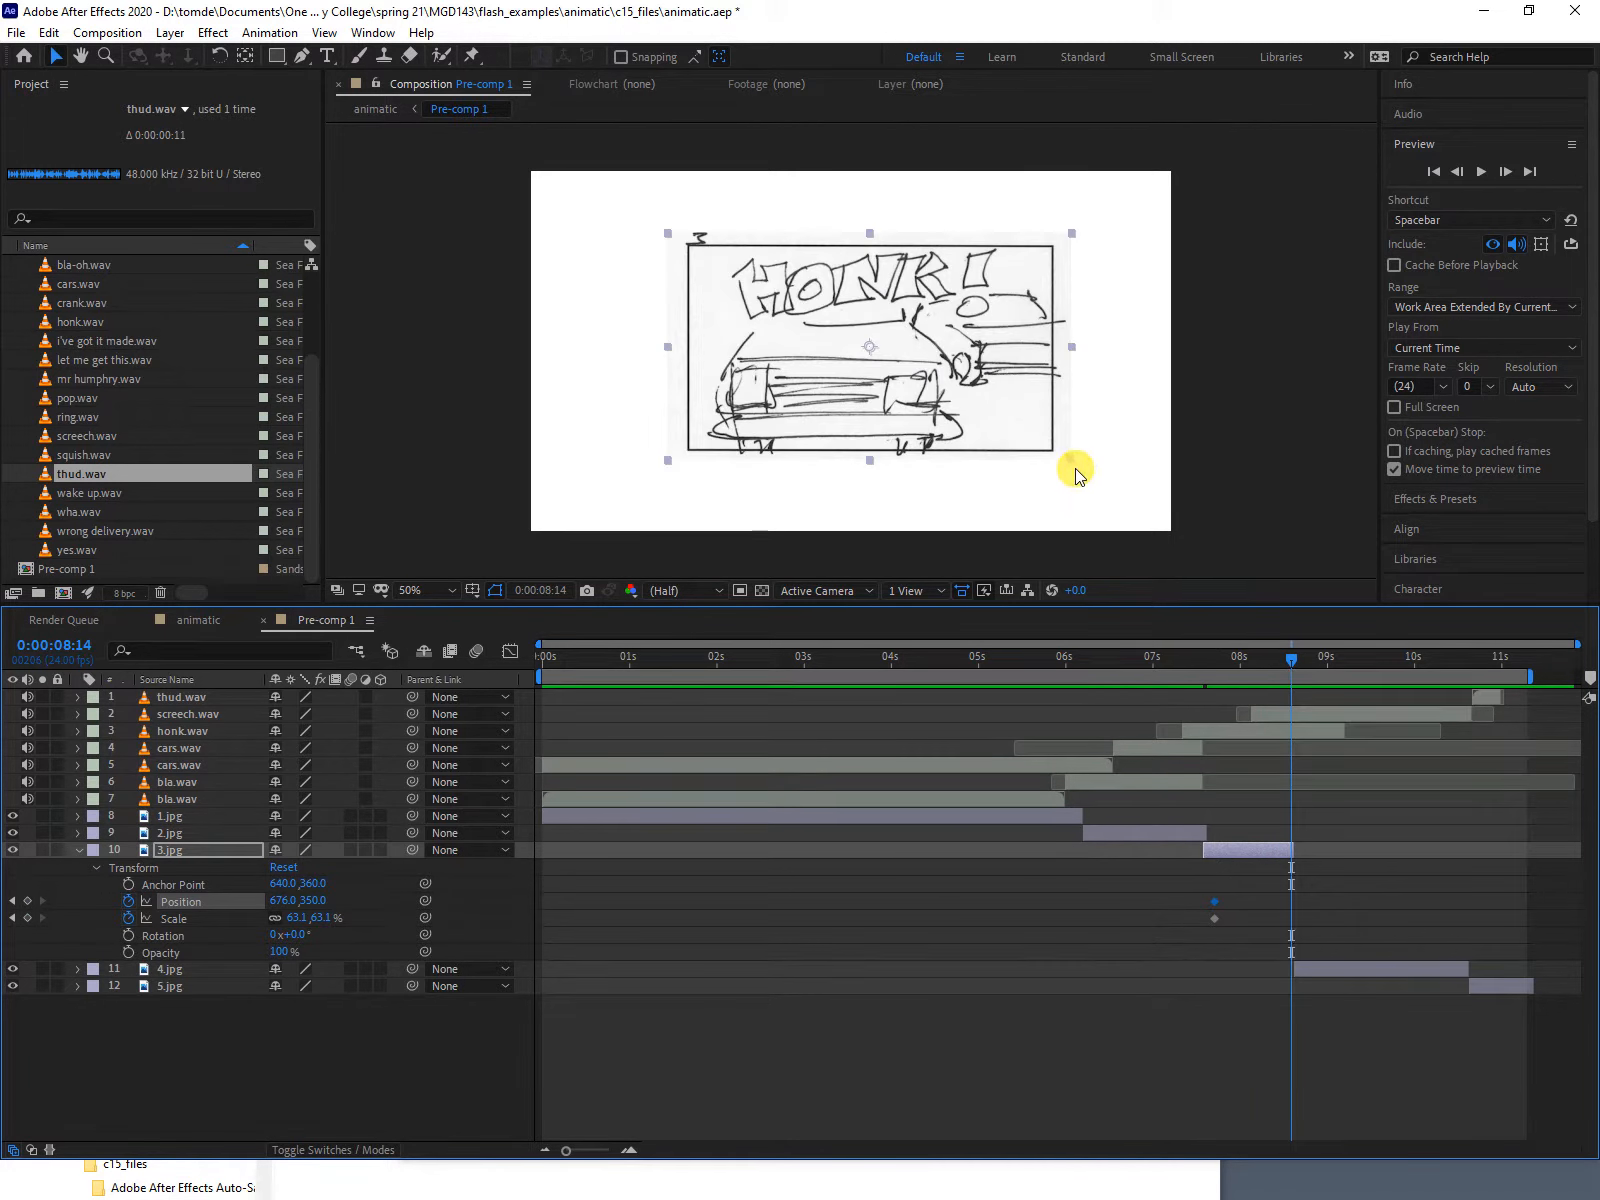
left_click_drag(1071, 461, 1416, 612)
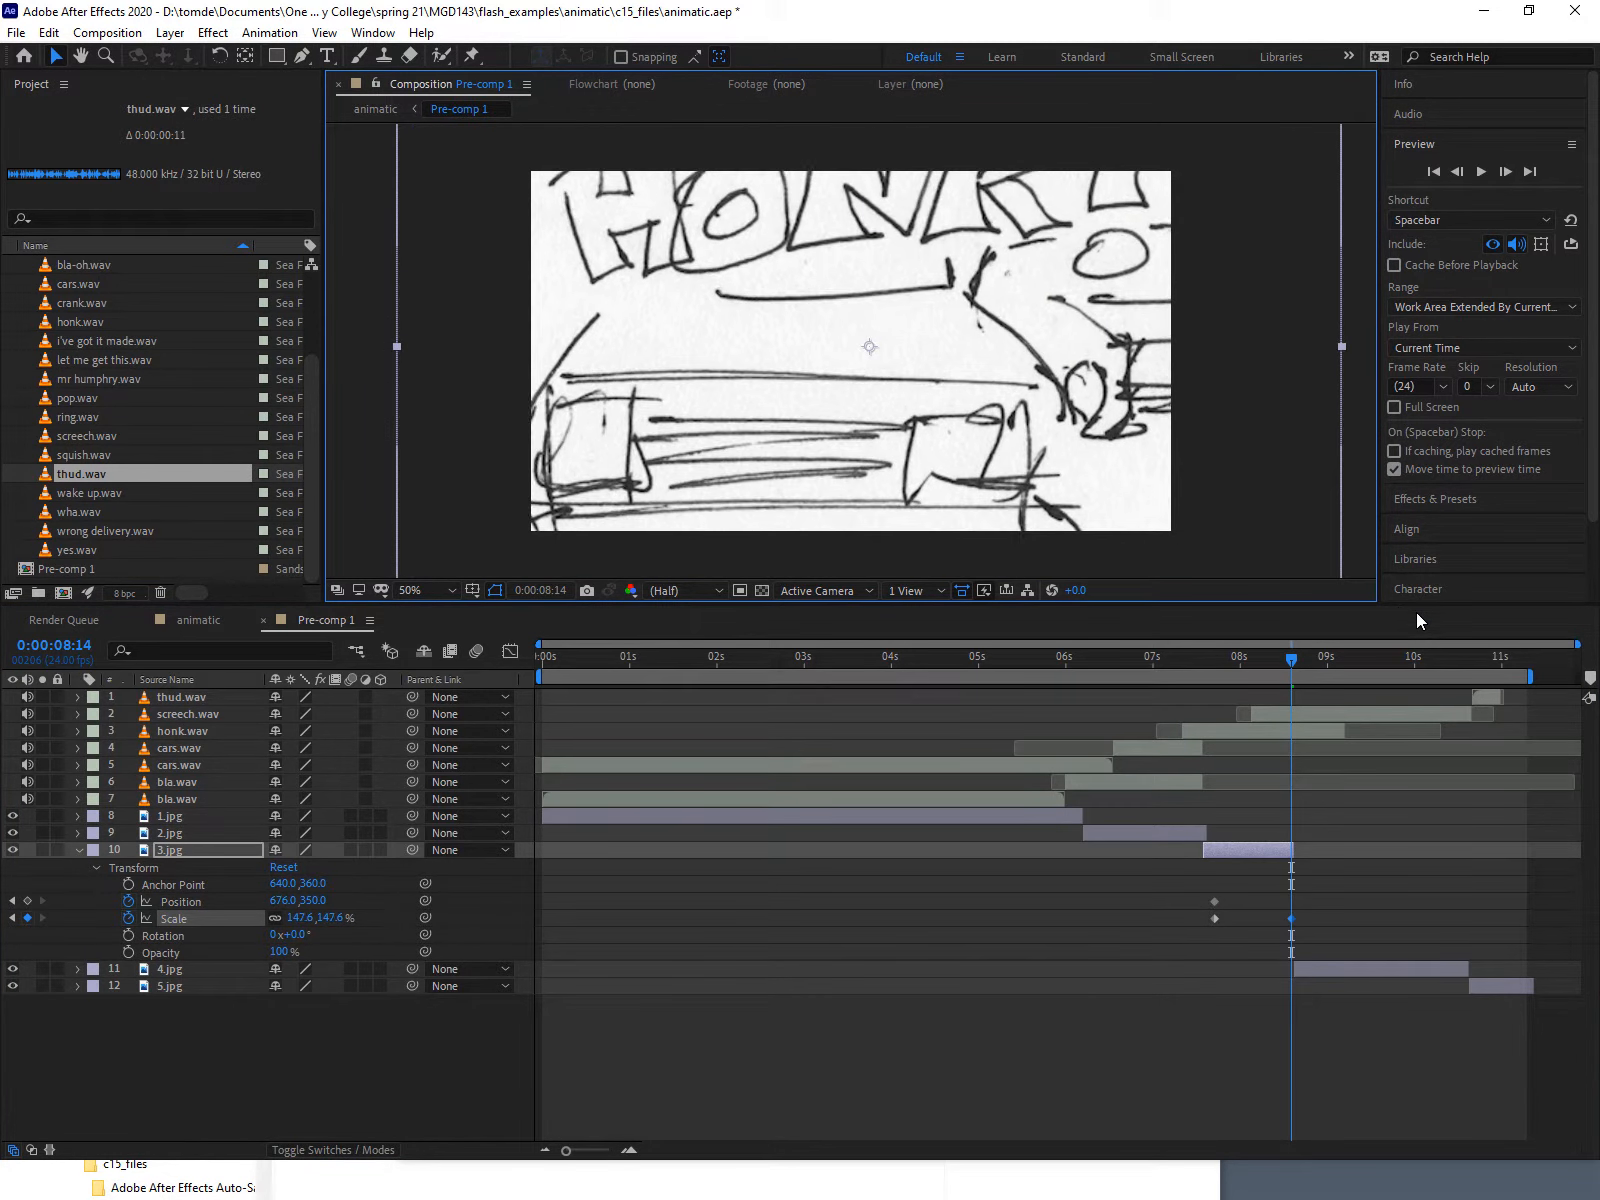
left_click_drag(896, 334, 951, 284)
left_click(1290, 660)
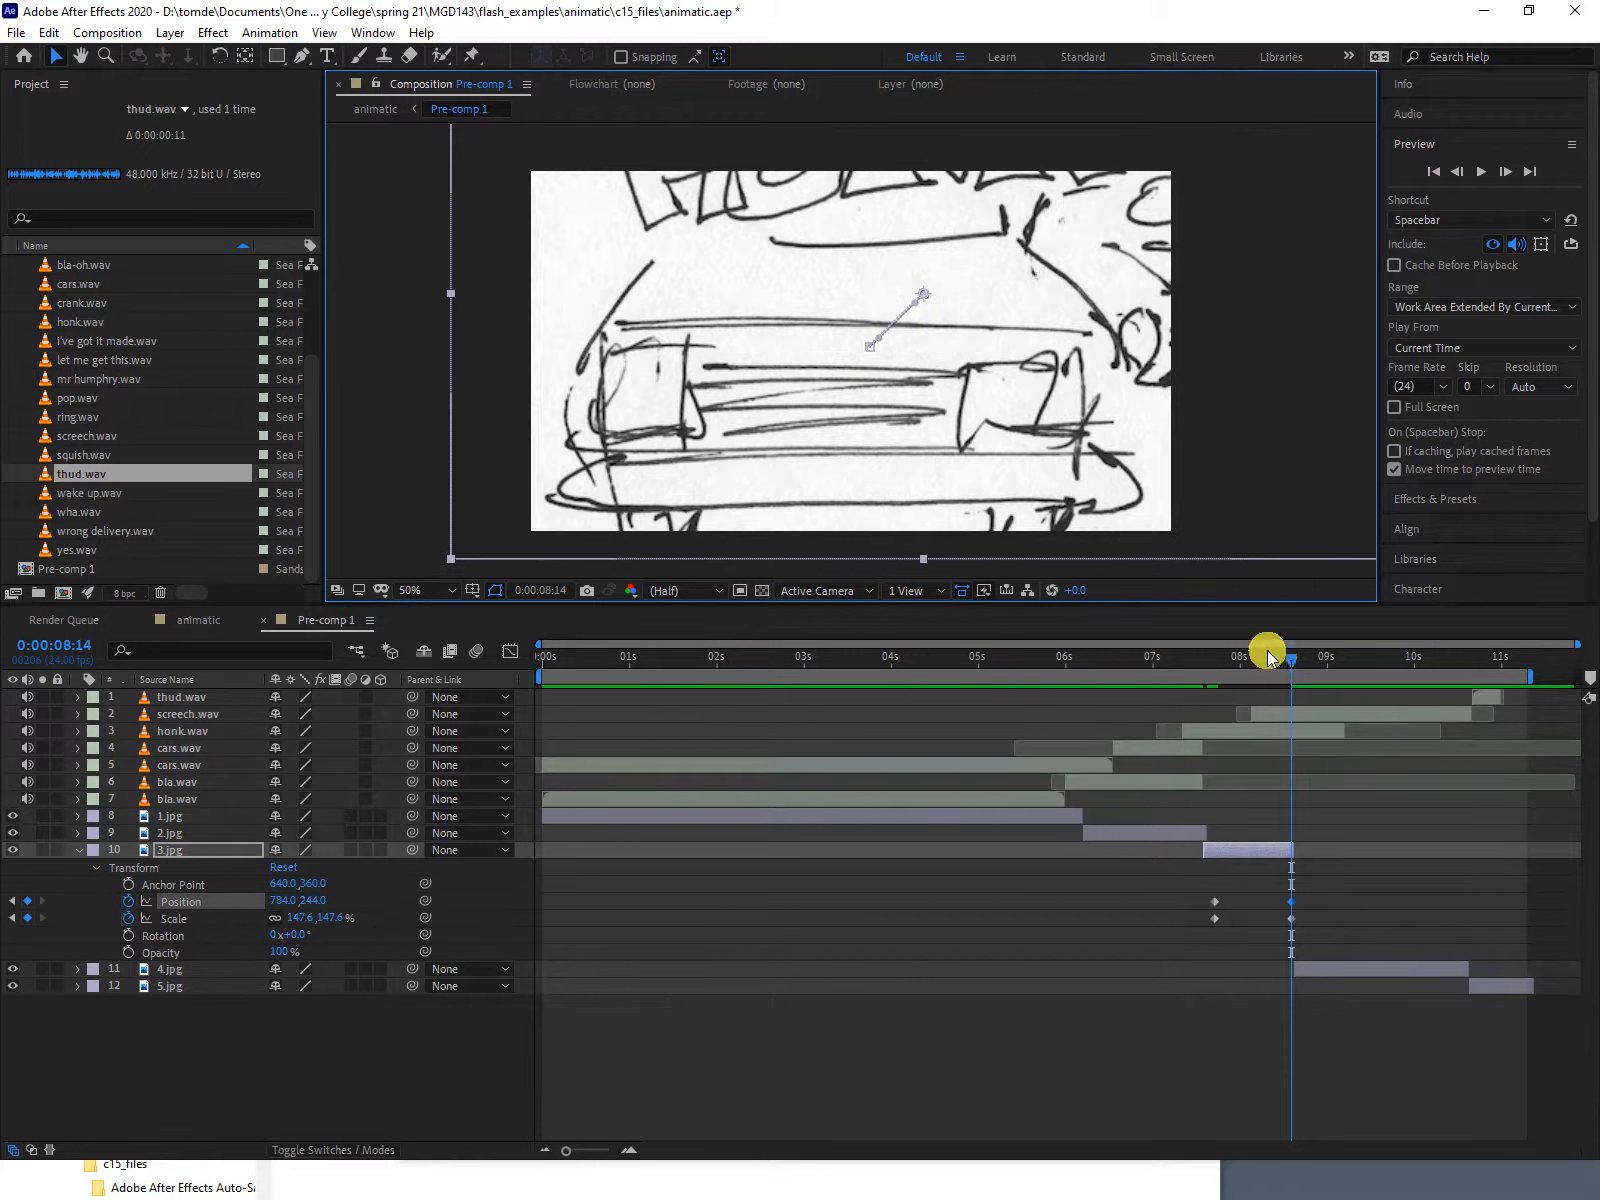
Enable Rotation keyframes on 3.jpg at 0:00:07:15 and set its rotation to 7° at 0:00:07:20.
left_click_drag(1290, 660, 1208, 651)
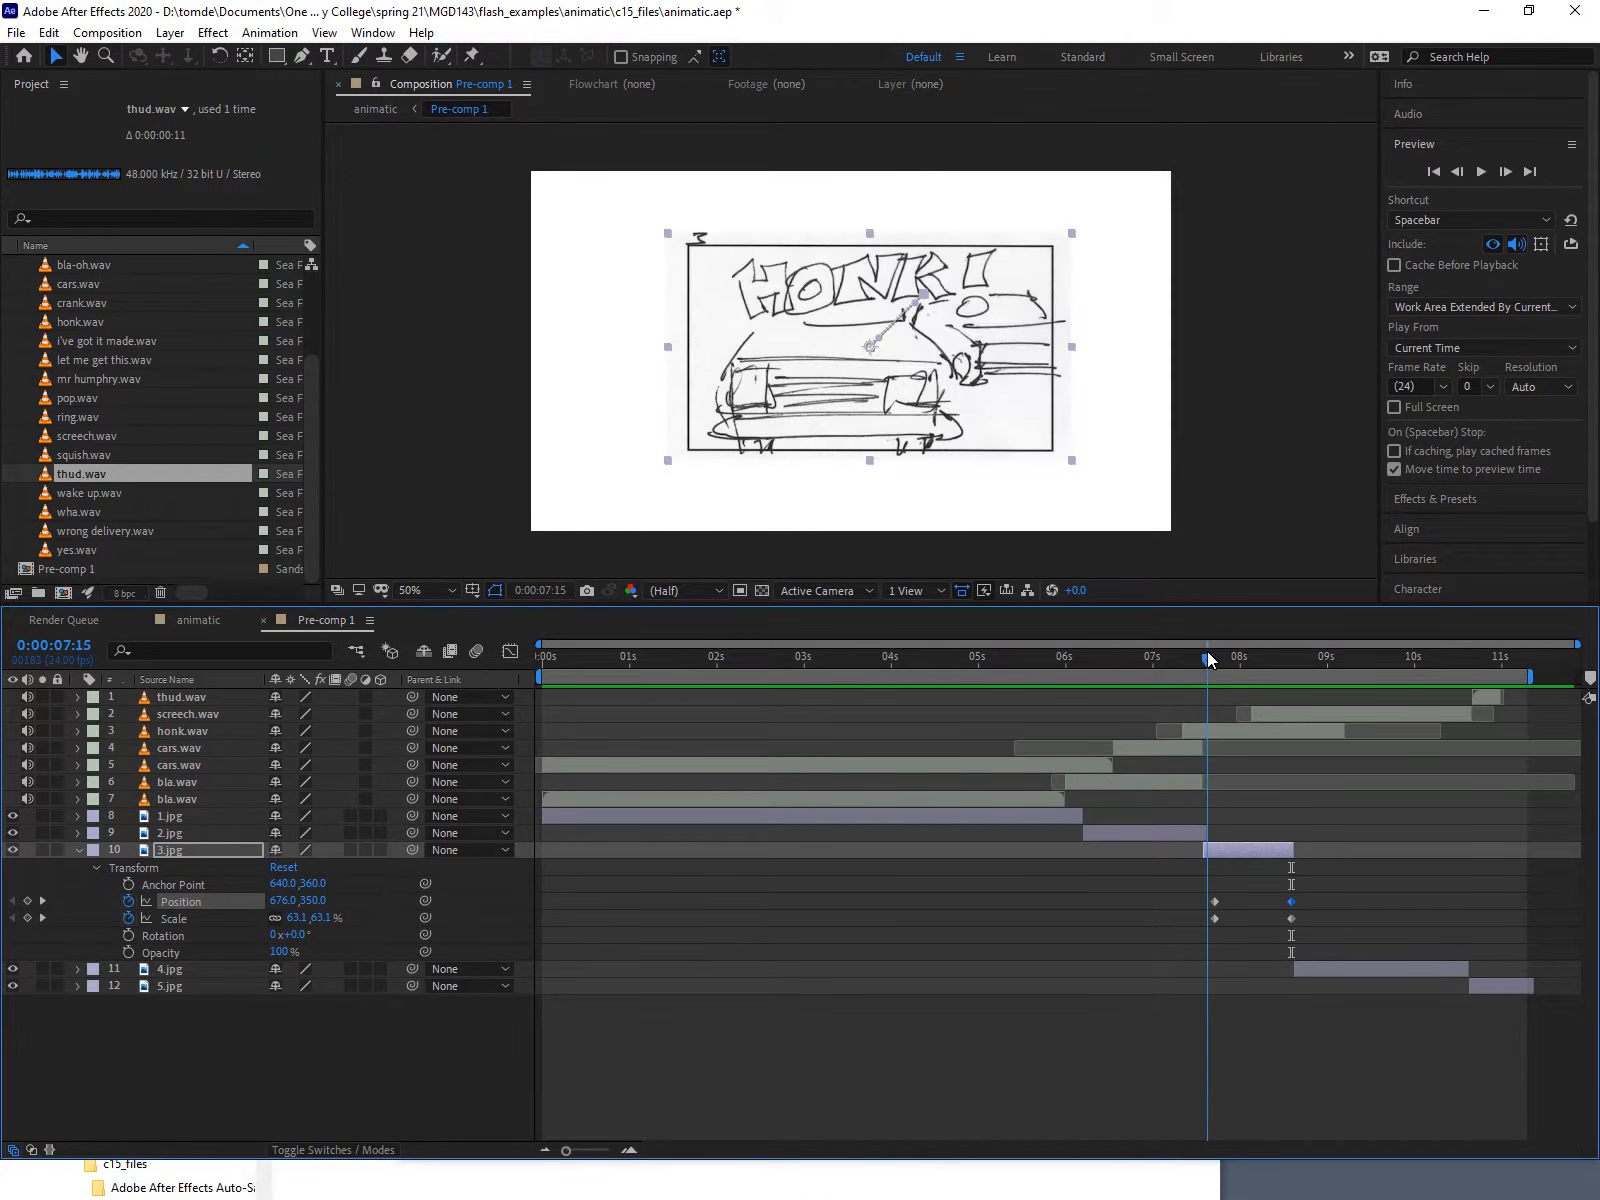
left_click(803, 707)
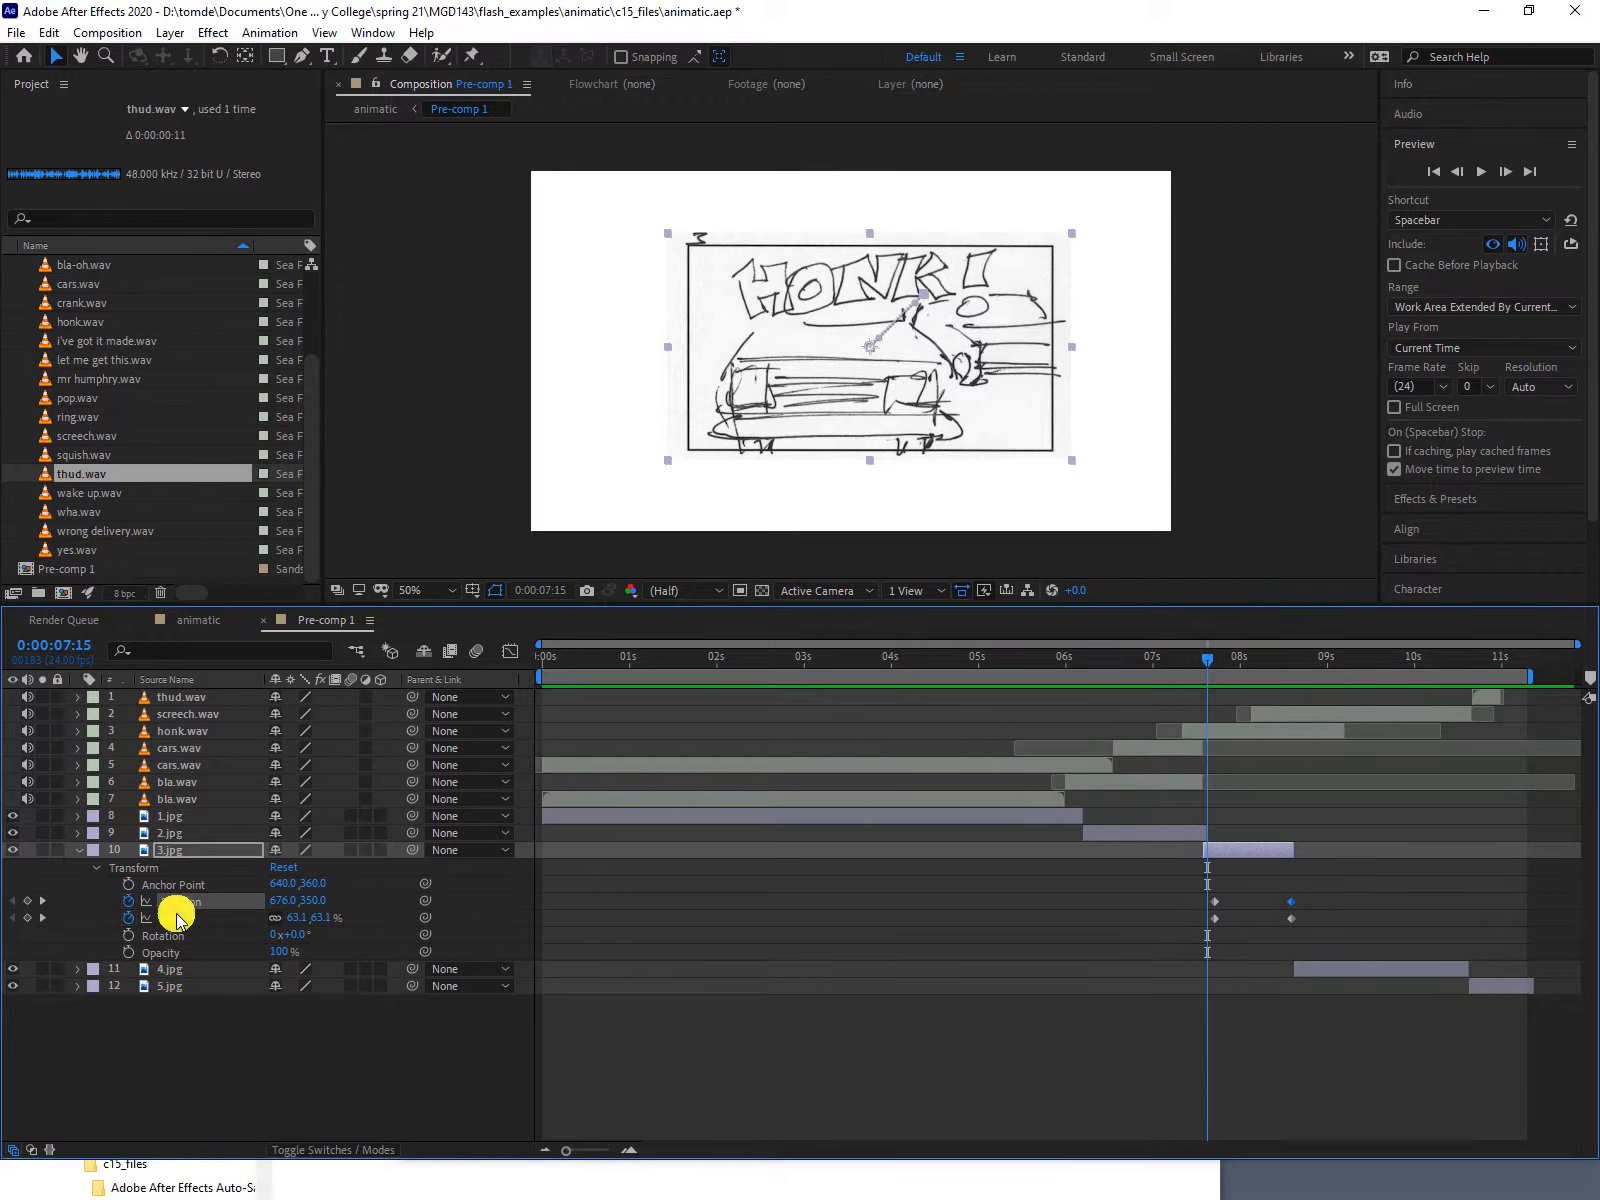
left_click(127, 935)
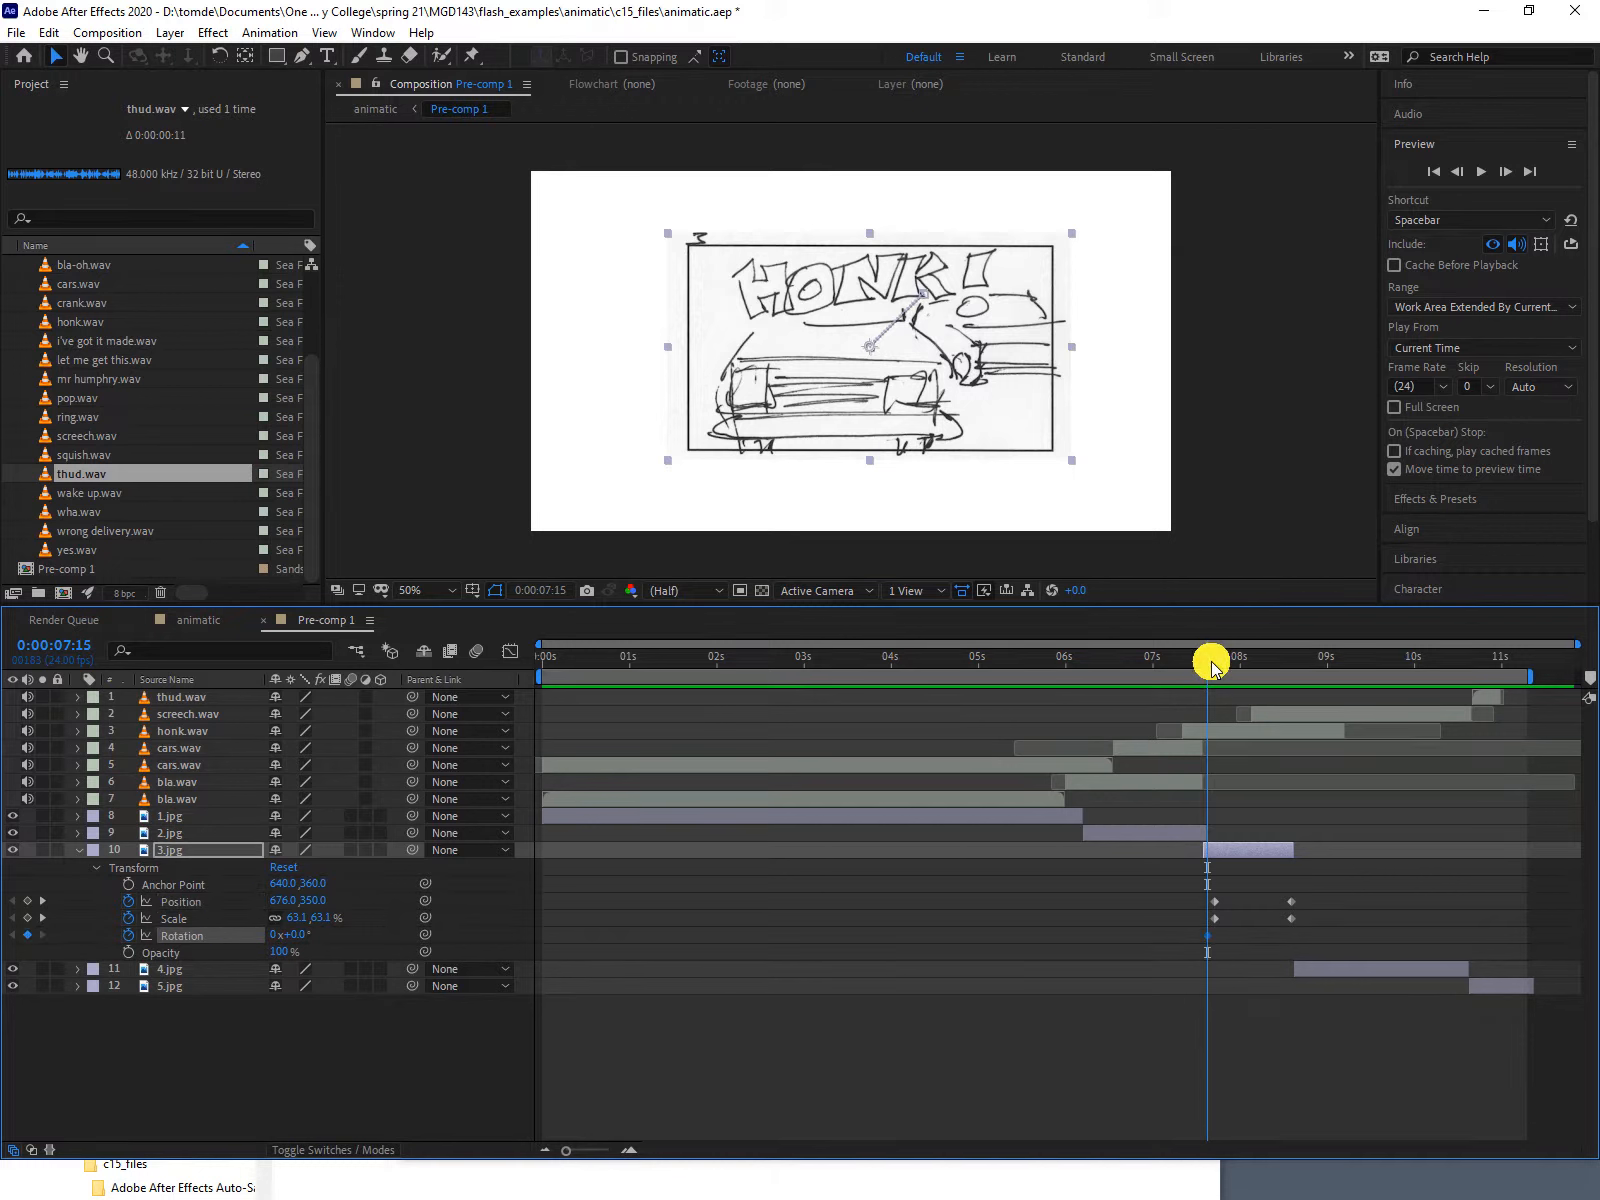
left_click_drag(1211, 667, 1226, 661)
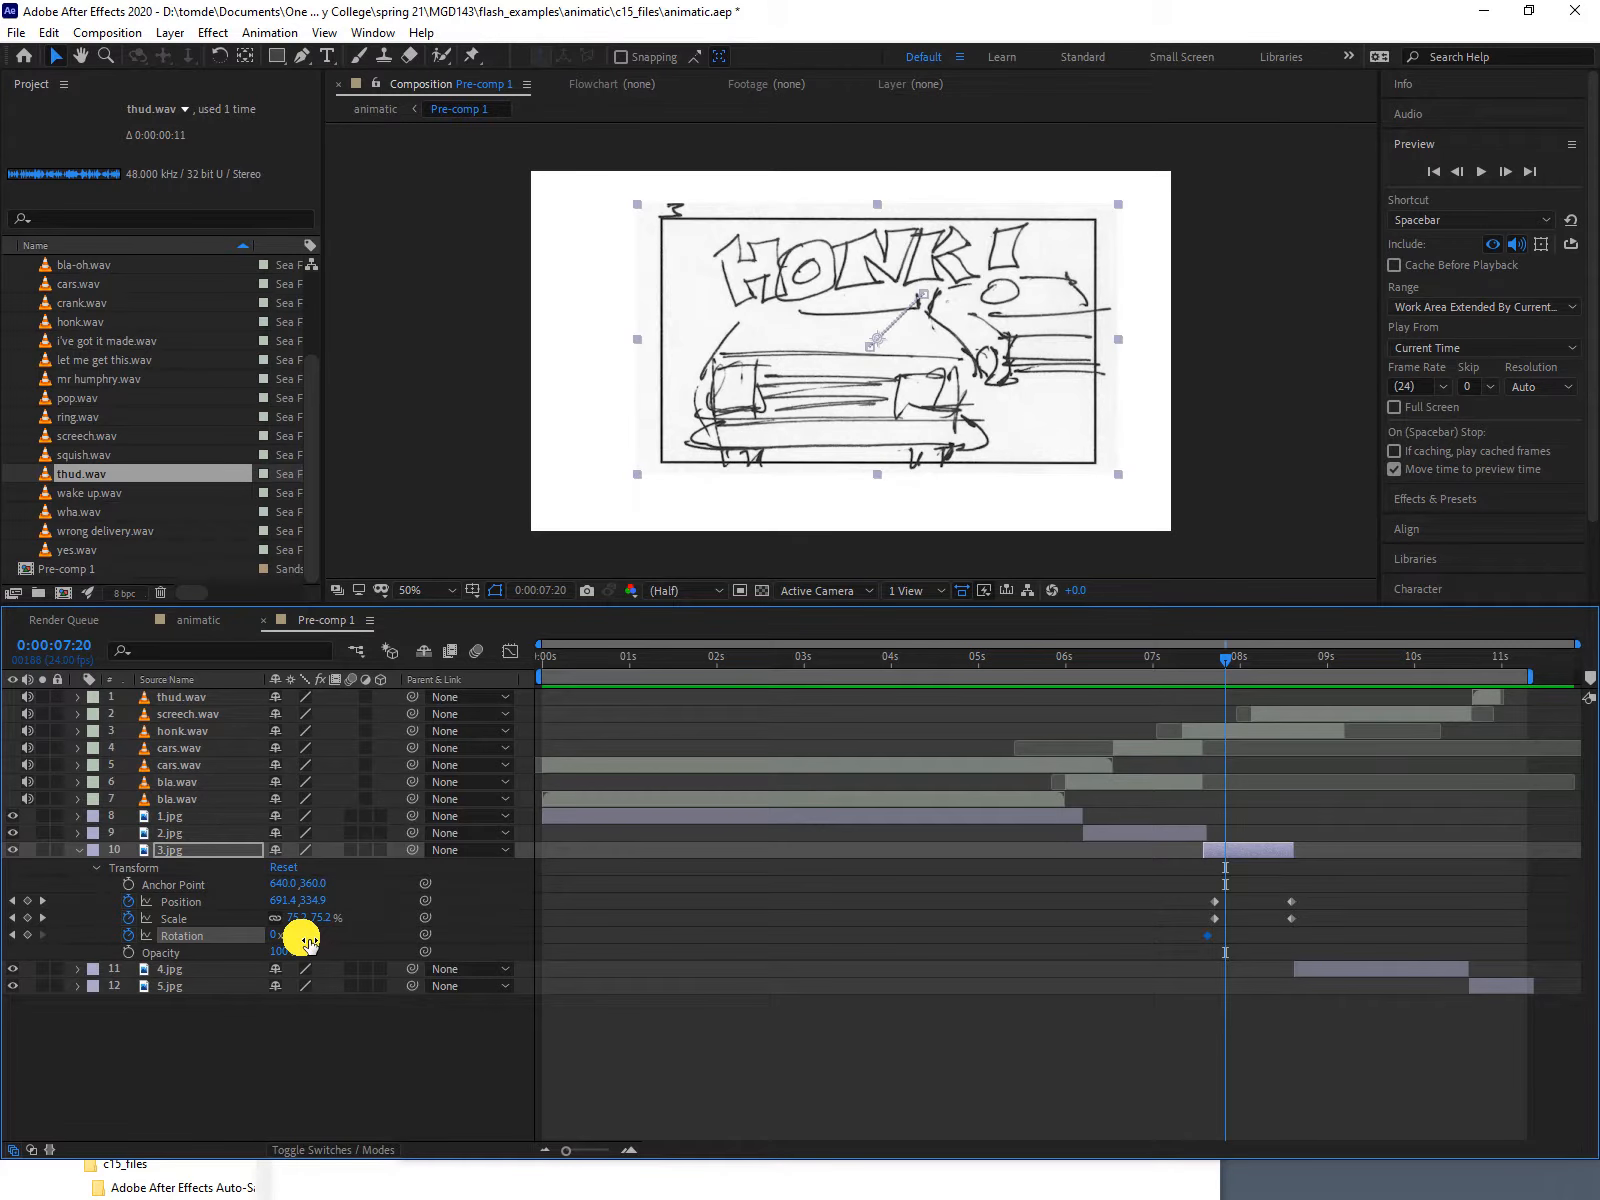
left_click_drag(305, 940, 312, 944)
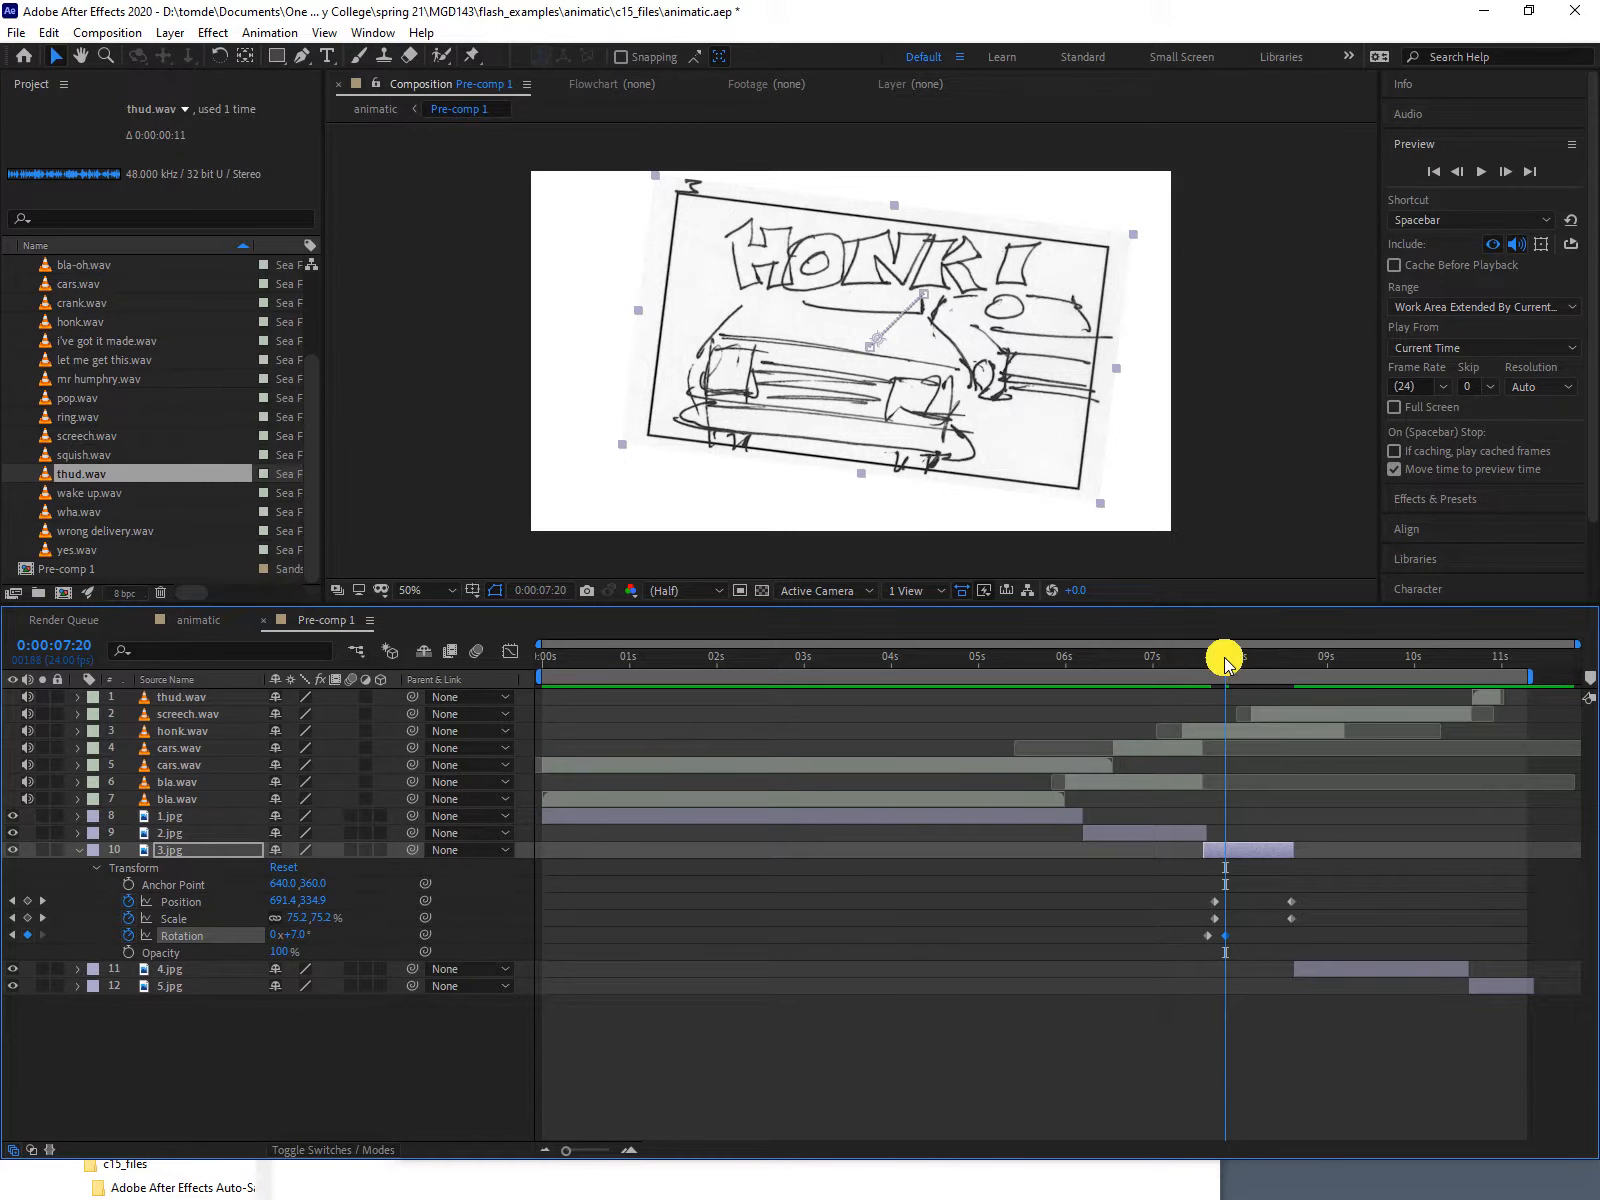
Keyframe the rotation of 3.jpg to -10° at 0:00:08:03 and 3° at 0:00:08:14.
left_click_drag(1225, 660, 1251, 660)
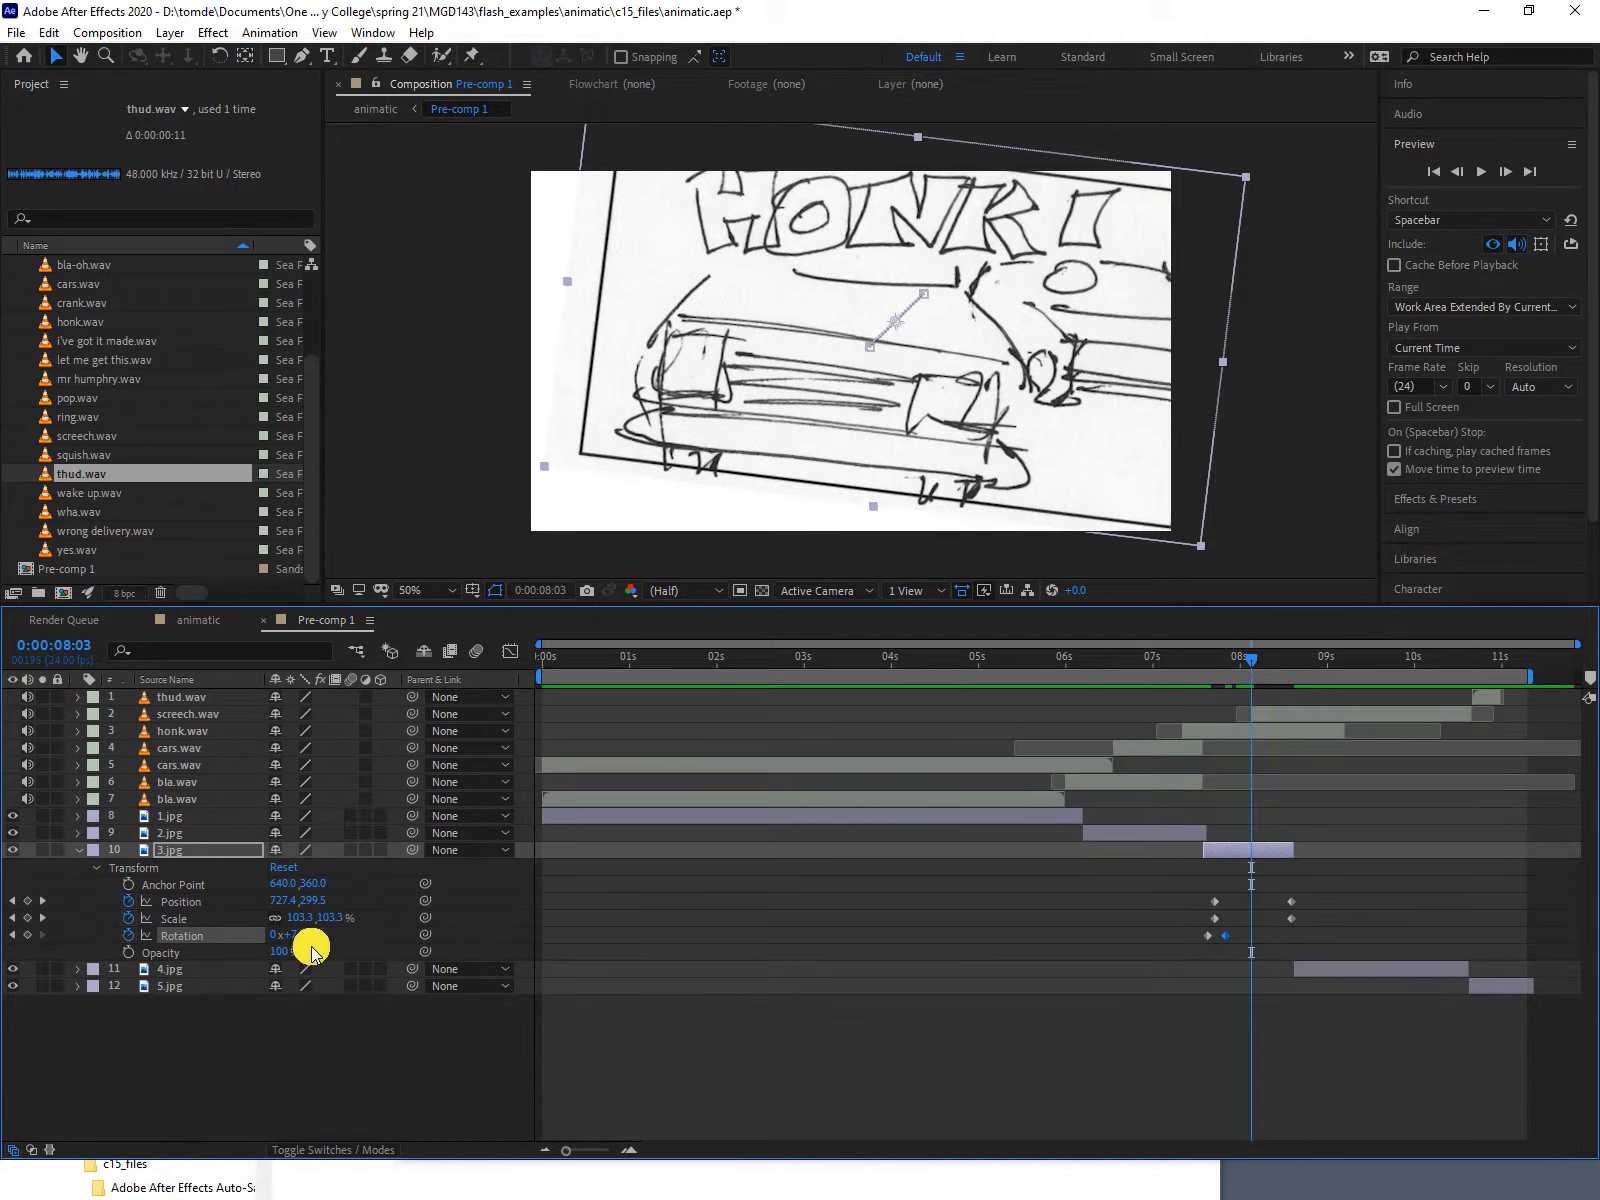
left_click_drag(292, 935, 282, 934)
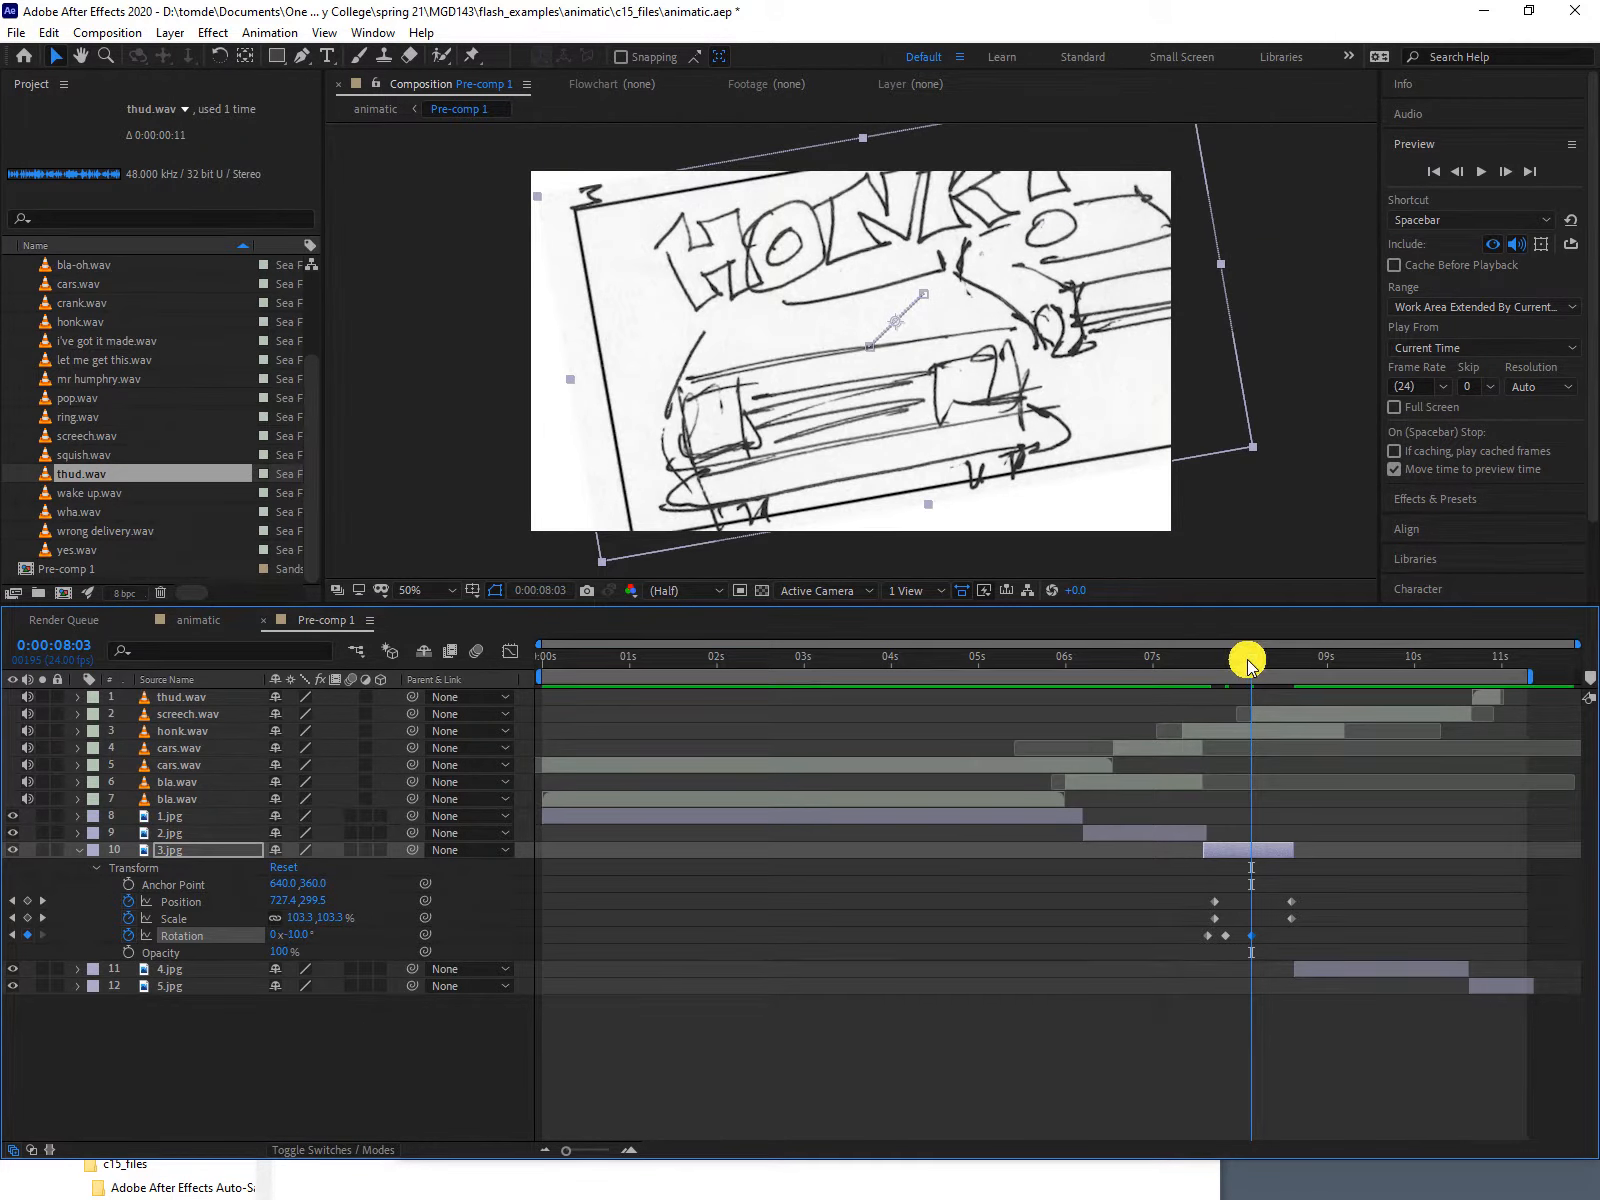
left_click_drag(1247, 662, 1290, 668)
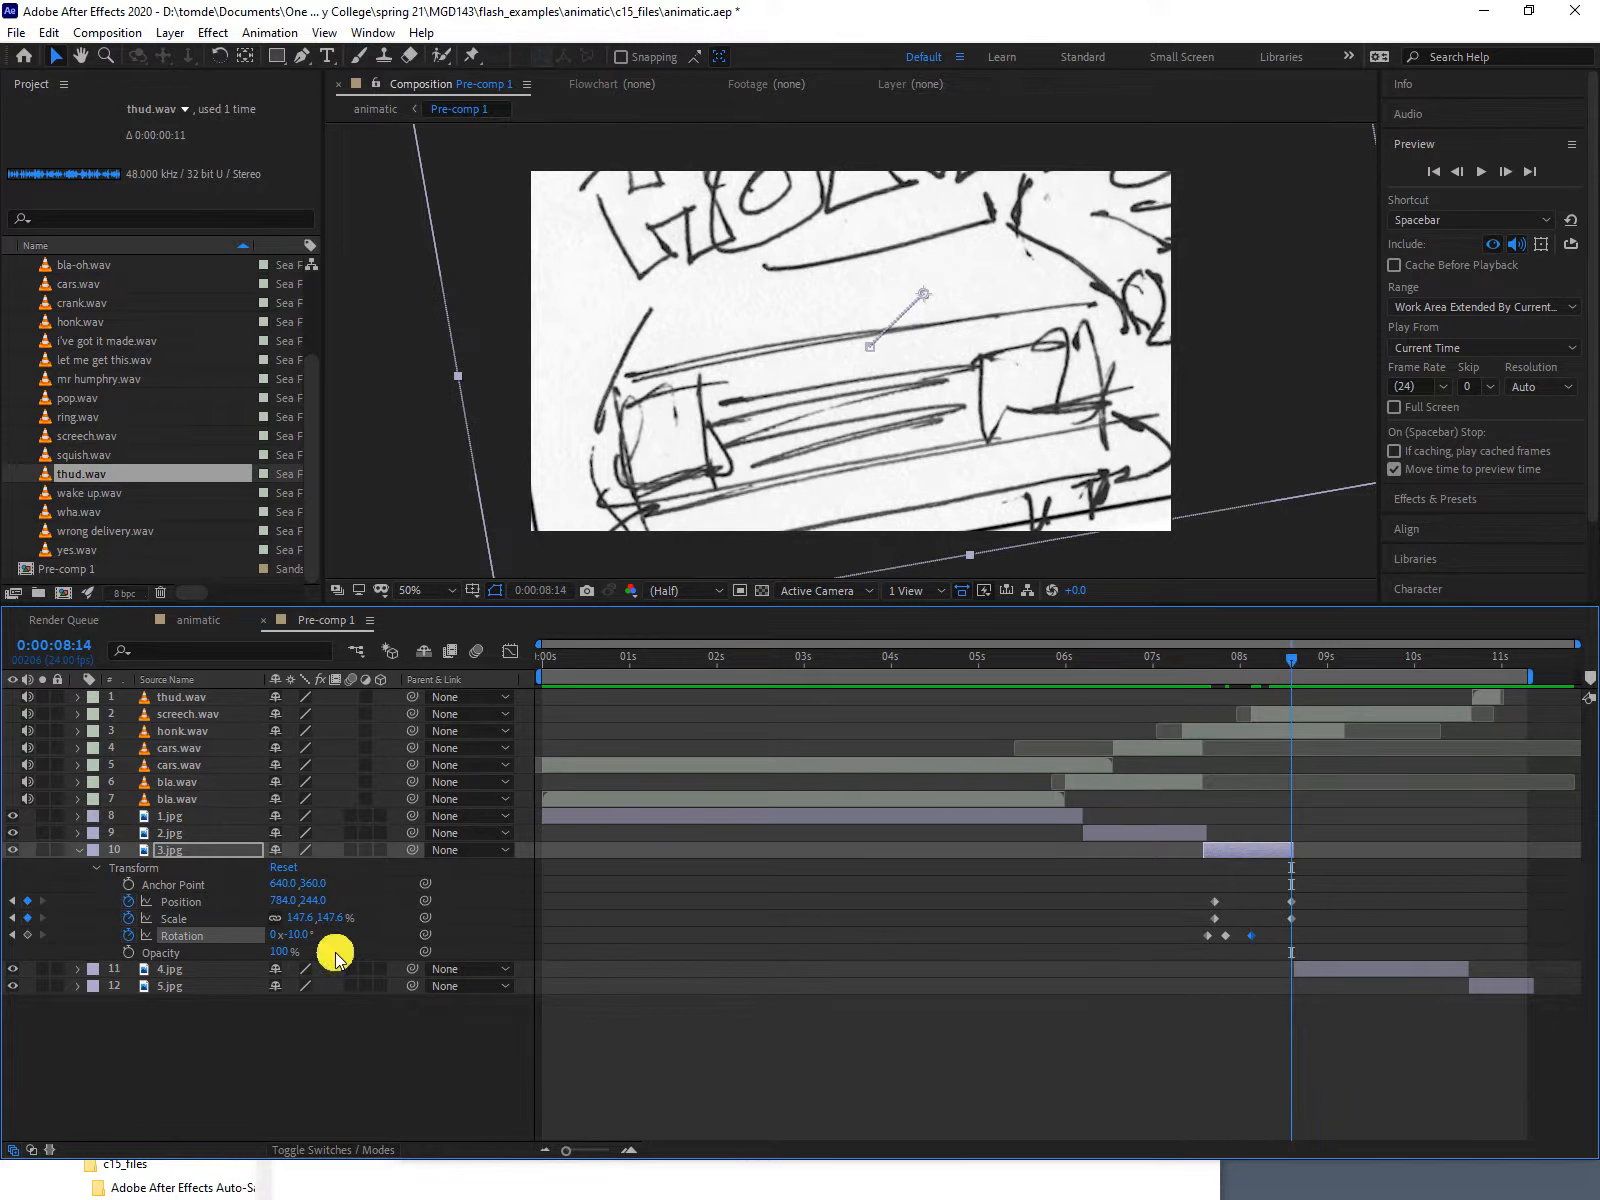
left_click_drag(293, 935, 322, 941)
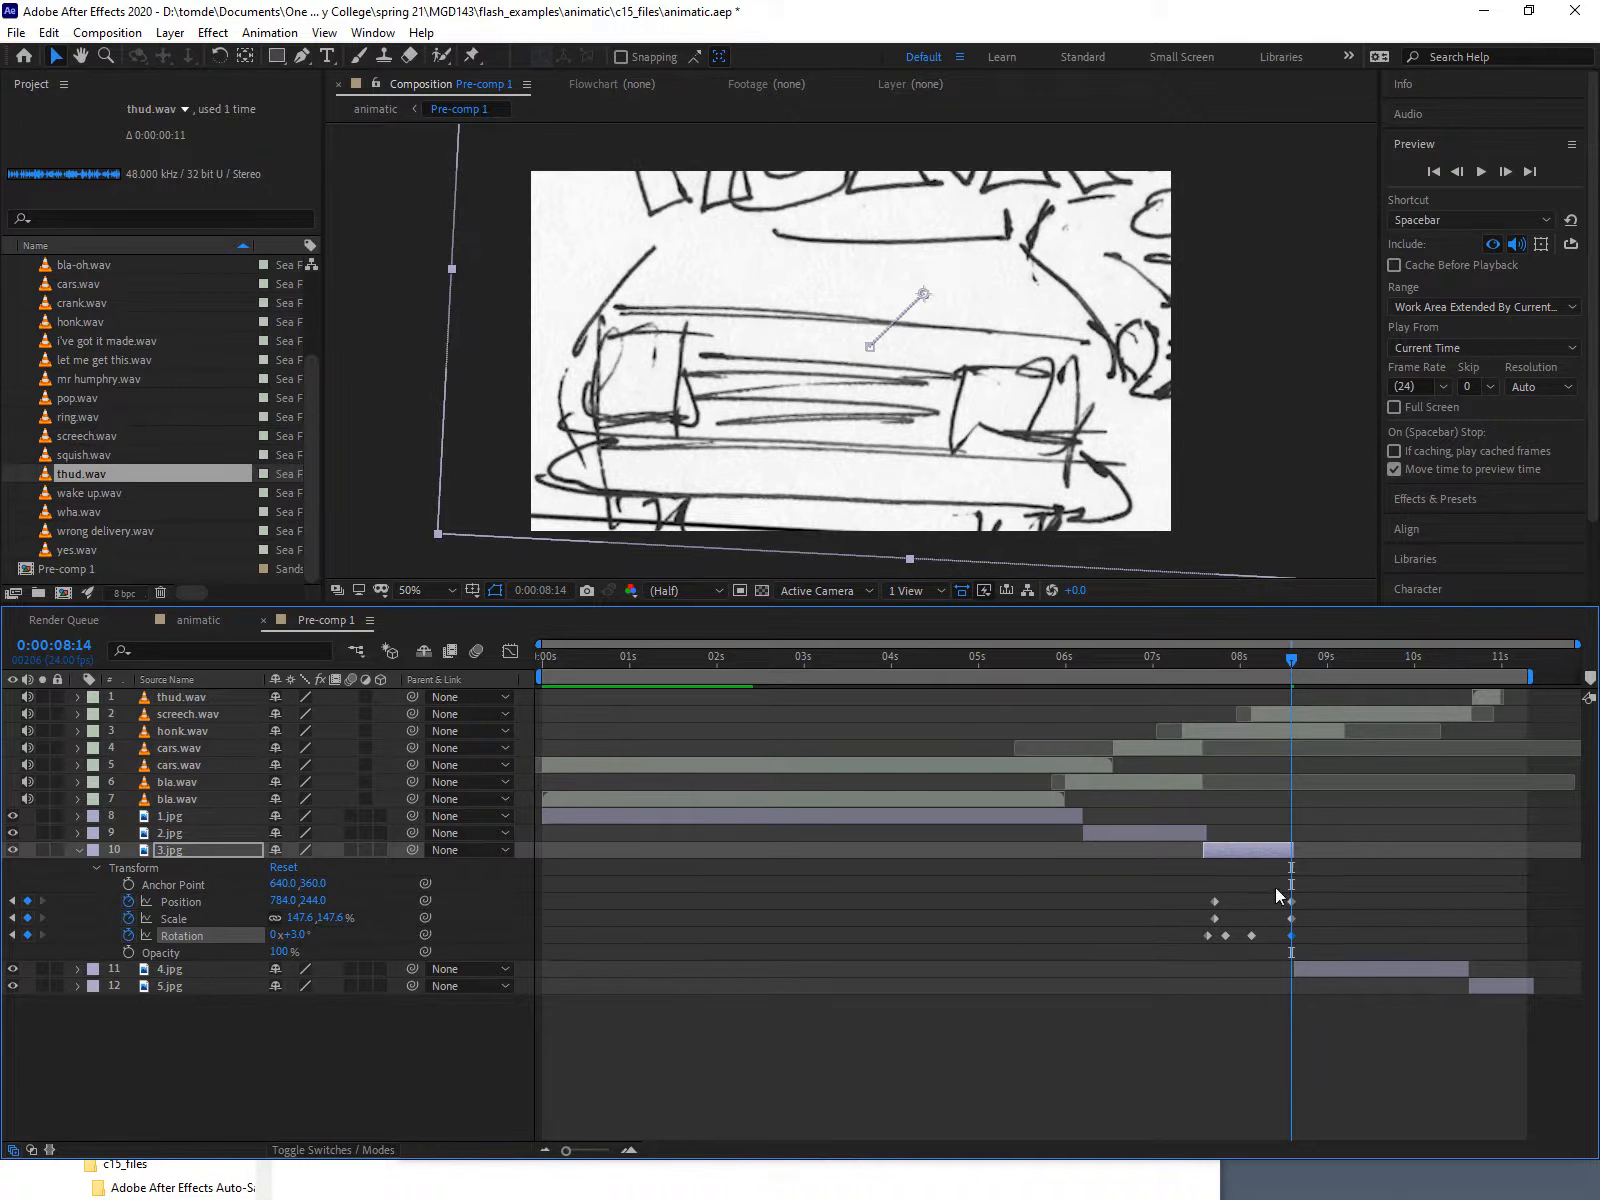
Save the project and preview the main animatic composition with sound from 0:00:05:03 until 5.jpg appears.
mouse_move(1295, 660)
left_mouse_down()
mouse_move(1094, 640)
mouse_move(945, 578)
mouse_move(1238, 641)
mouse_move(1381, 640)
mouse_move(918, 562)
mouse_move(909, 586)
left_mouse_up()
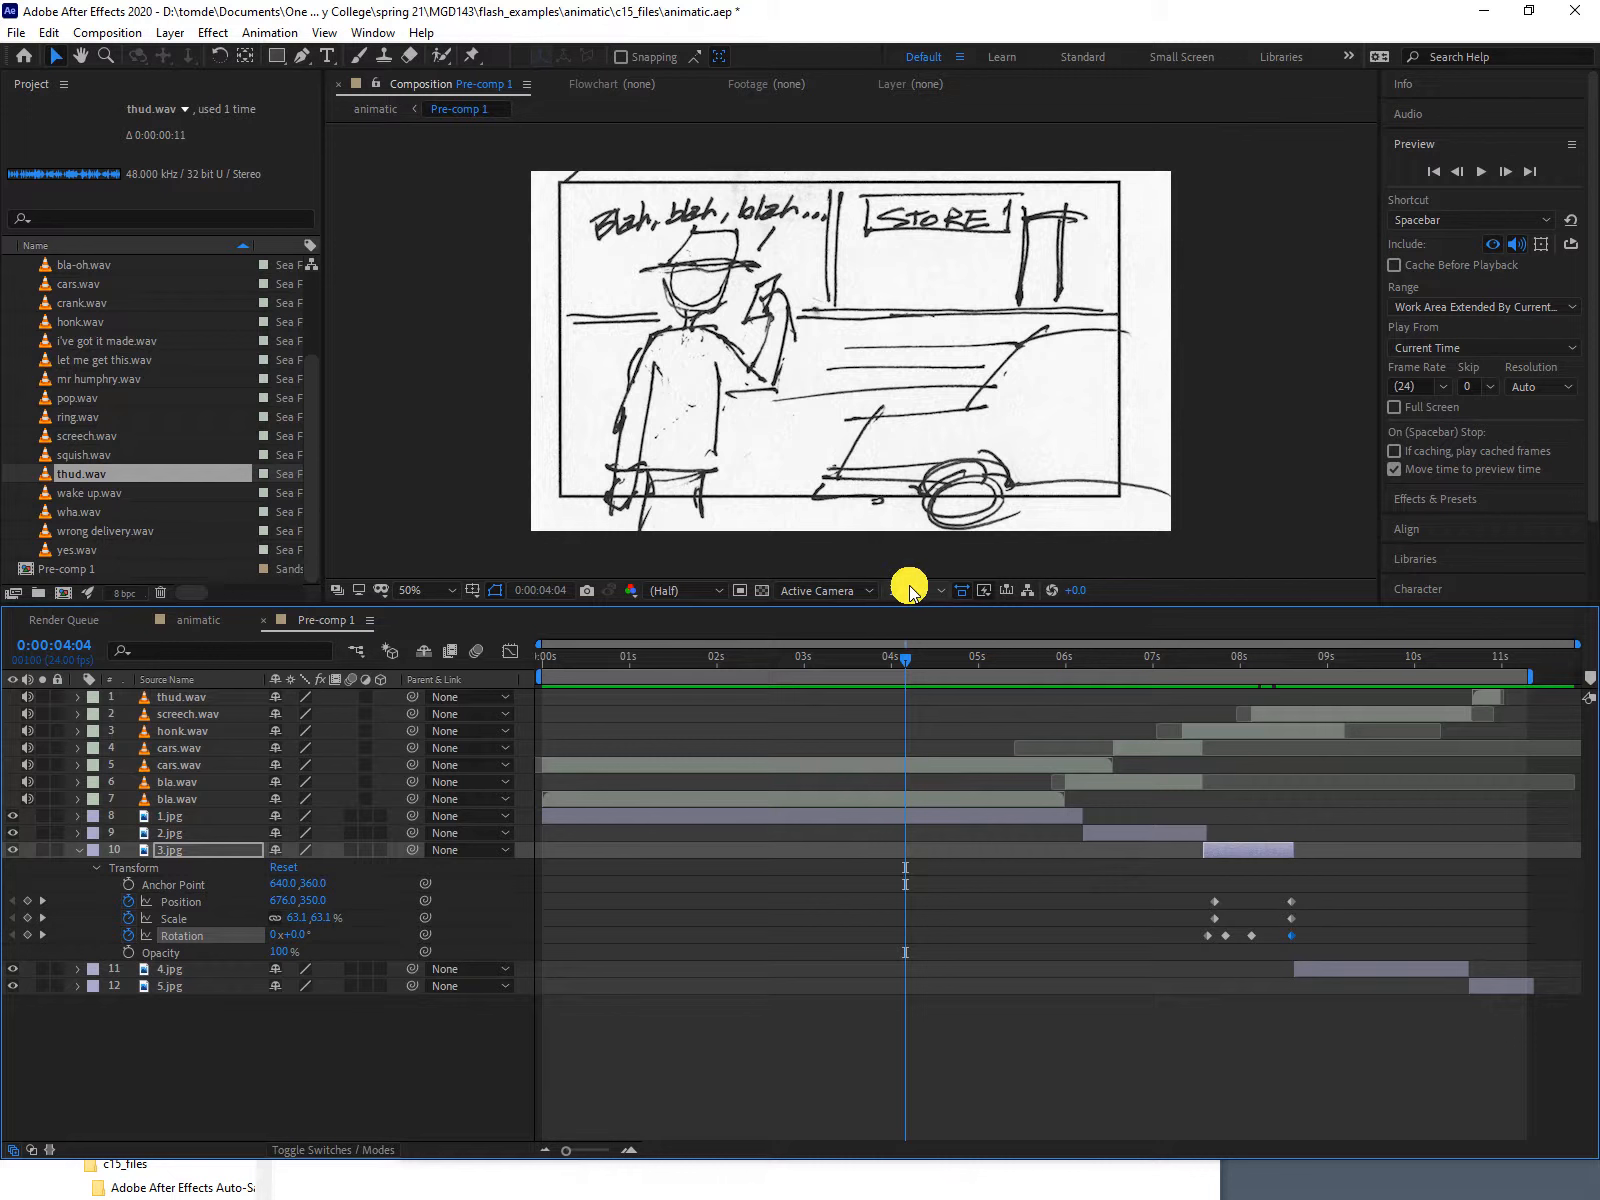
key("ctrl+s")
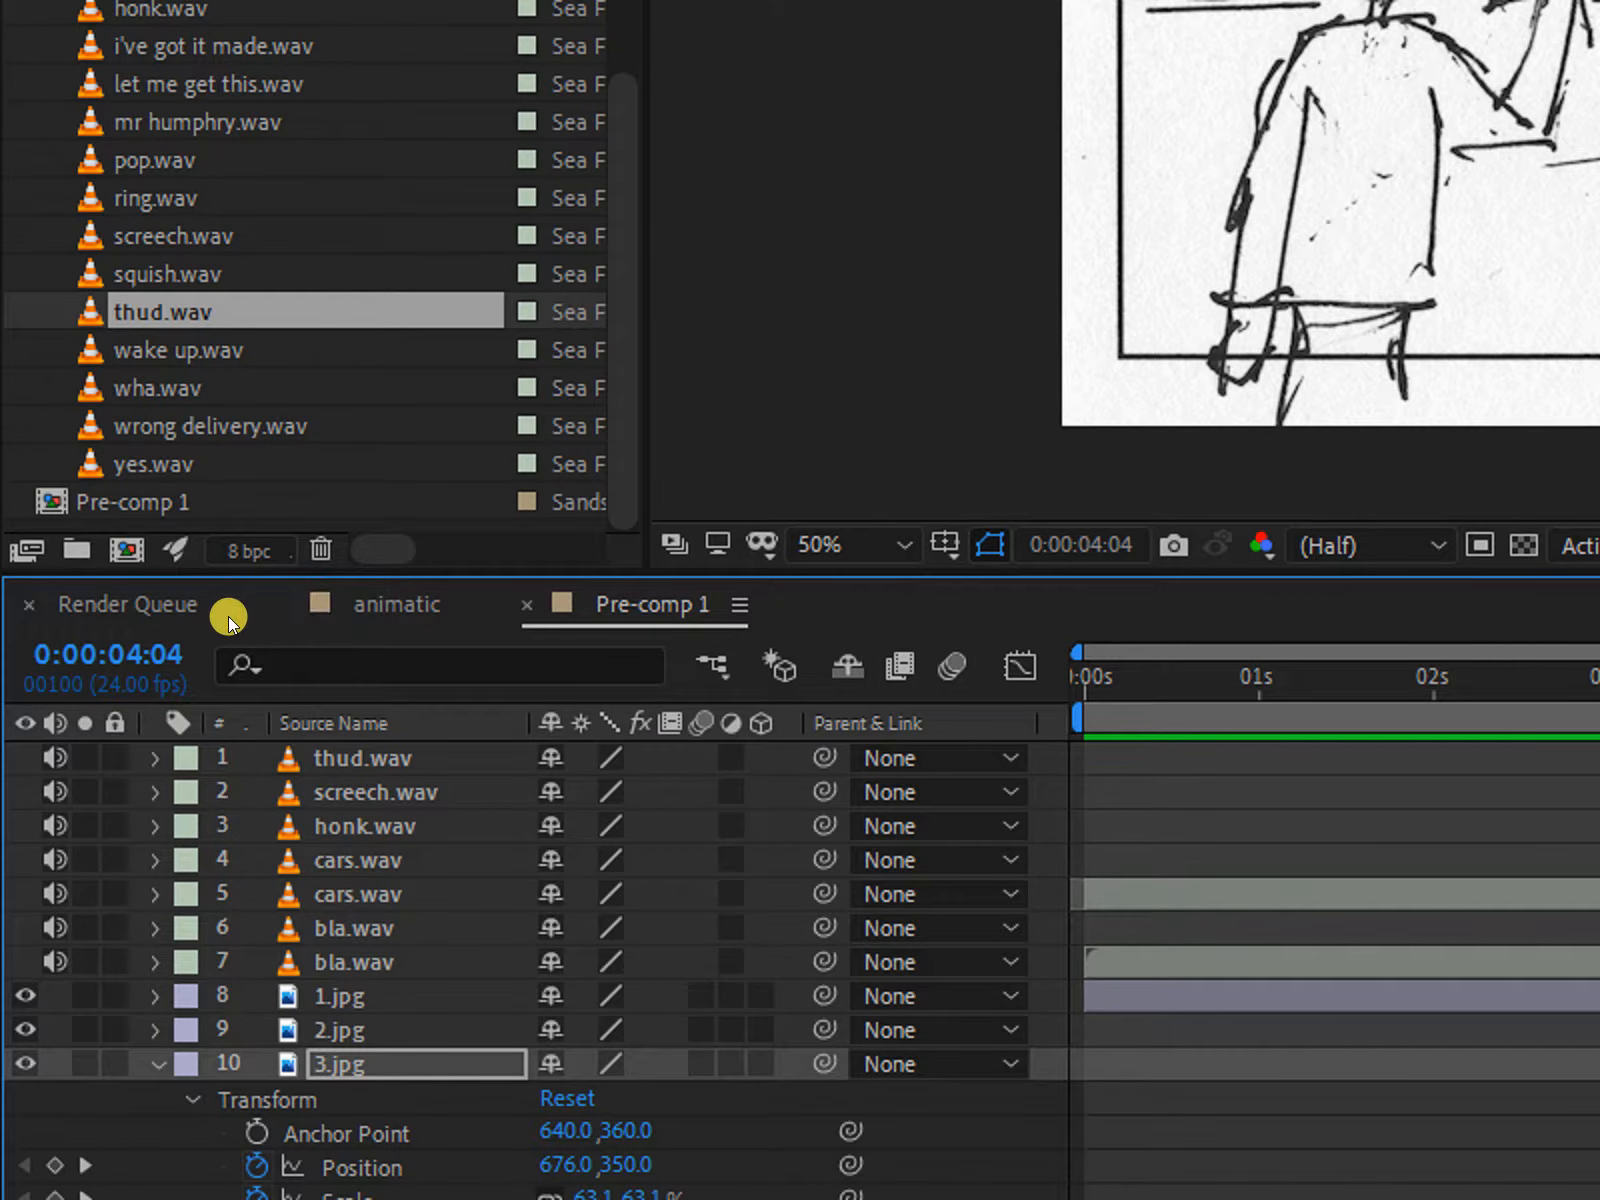
left_click(392, 606)
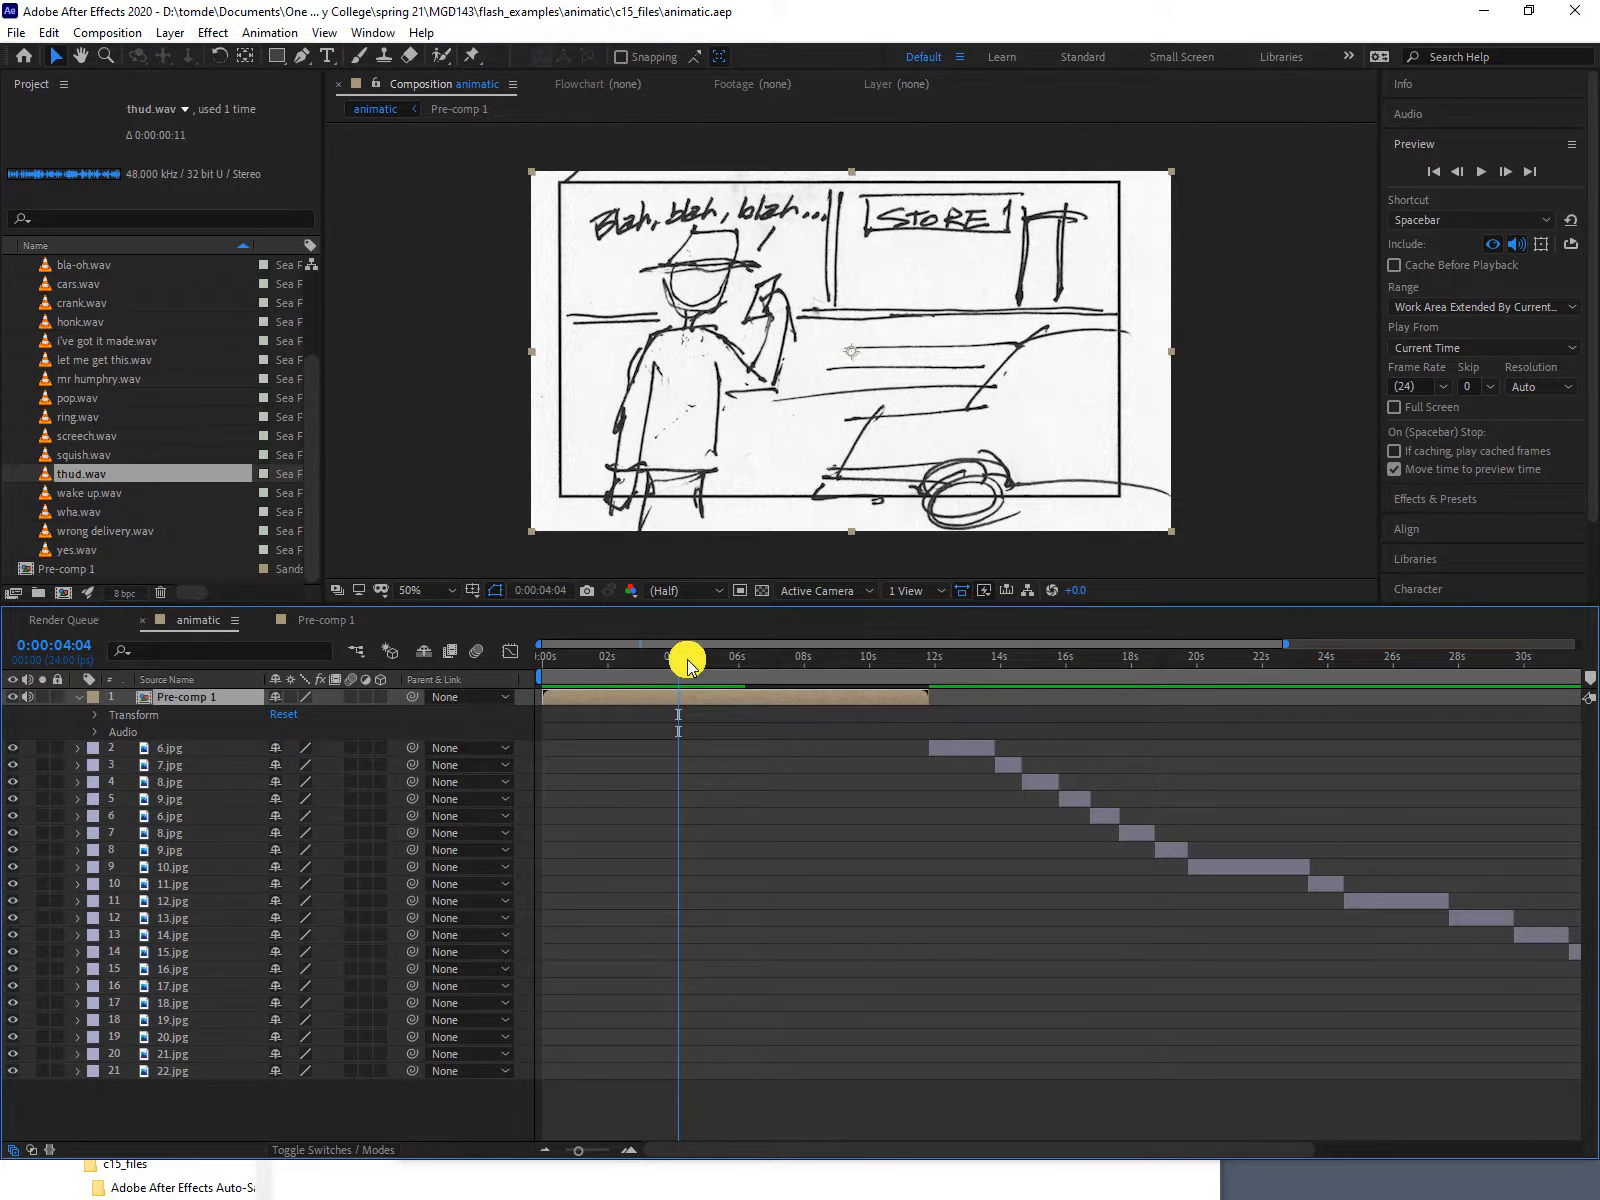
left_click_drag(678, 662, 712, 668)
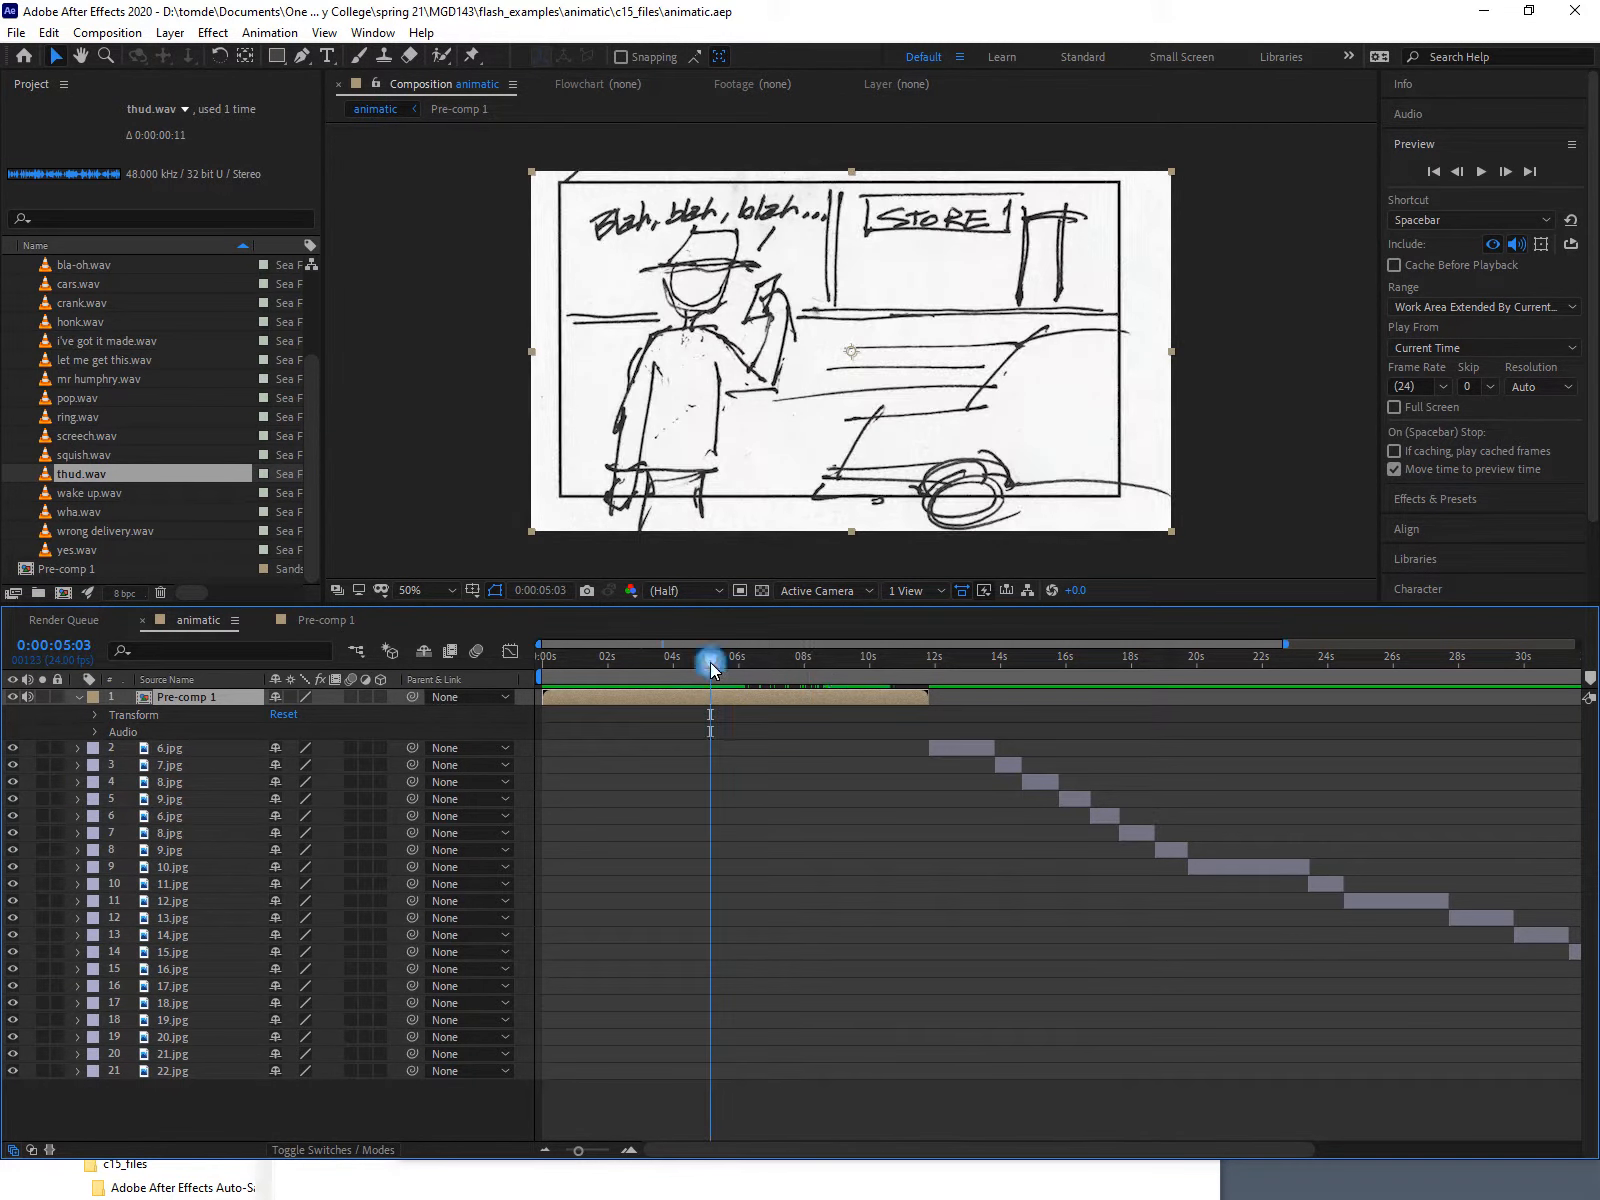
key("space")
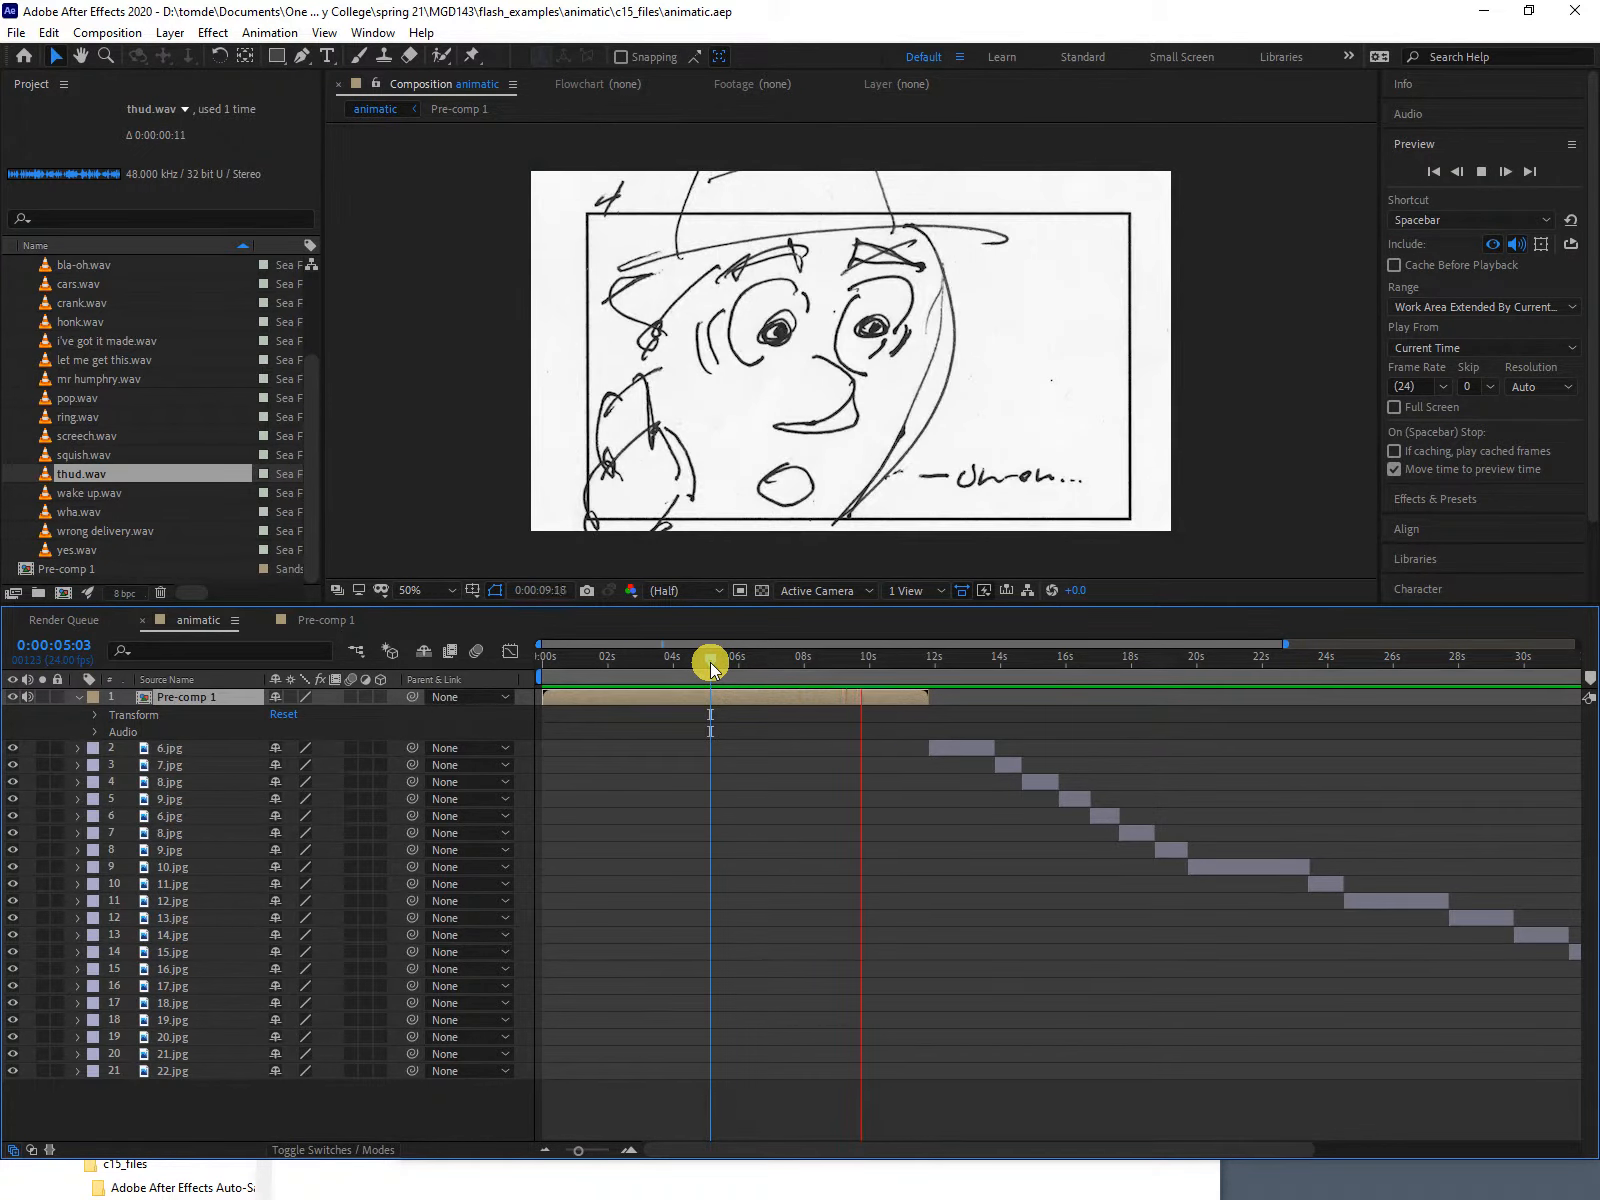
key("space")
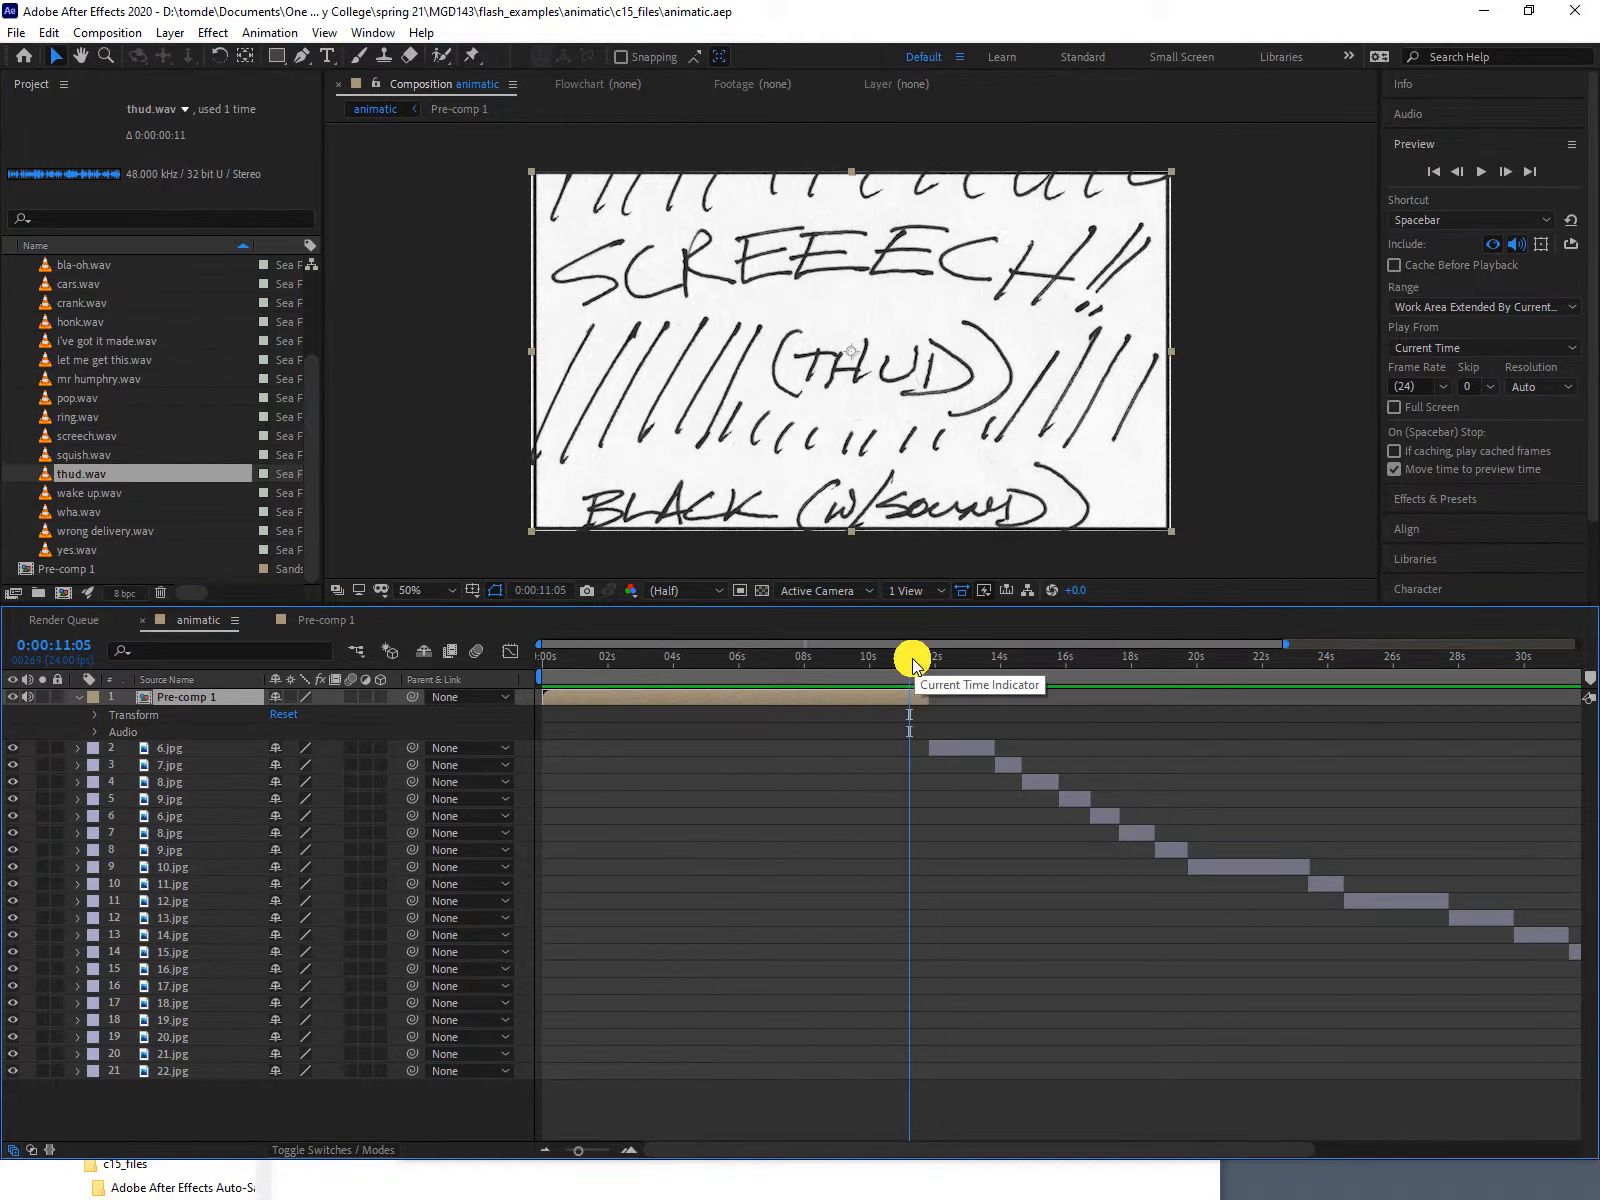
Trim the end of Pre-comp 1 in the animatic composition to 0:00:11:08, where 5.jpg finishes.
left_click_drag(912, 658, 920, 662)
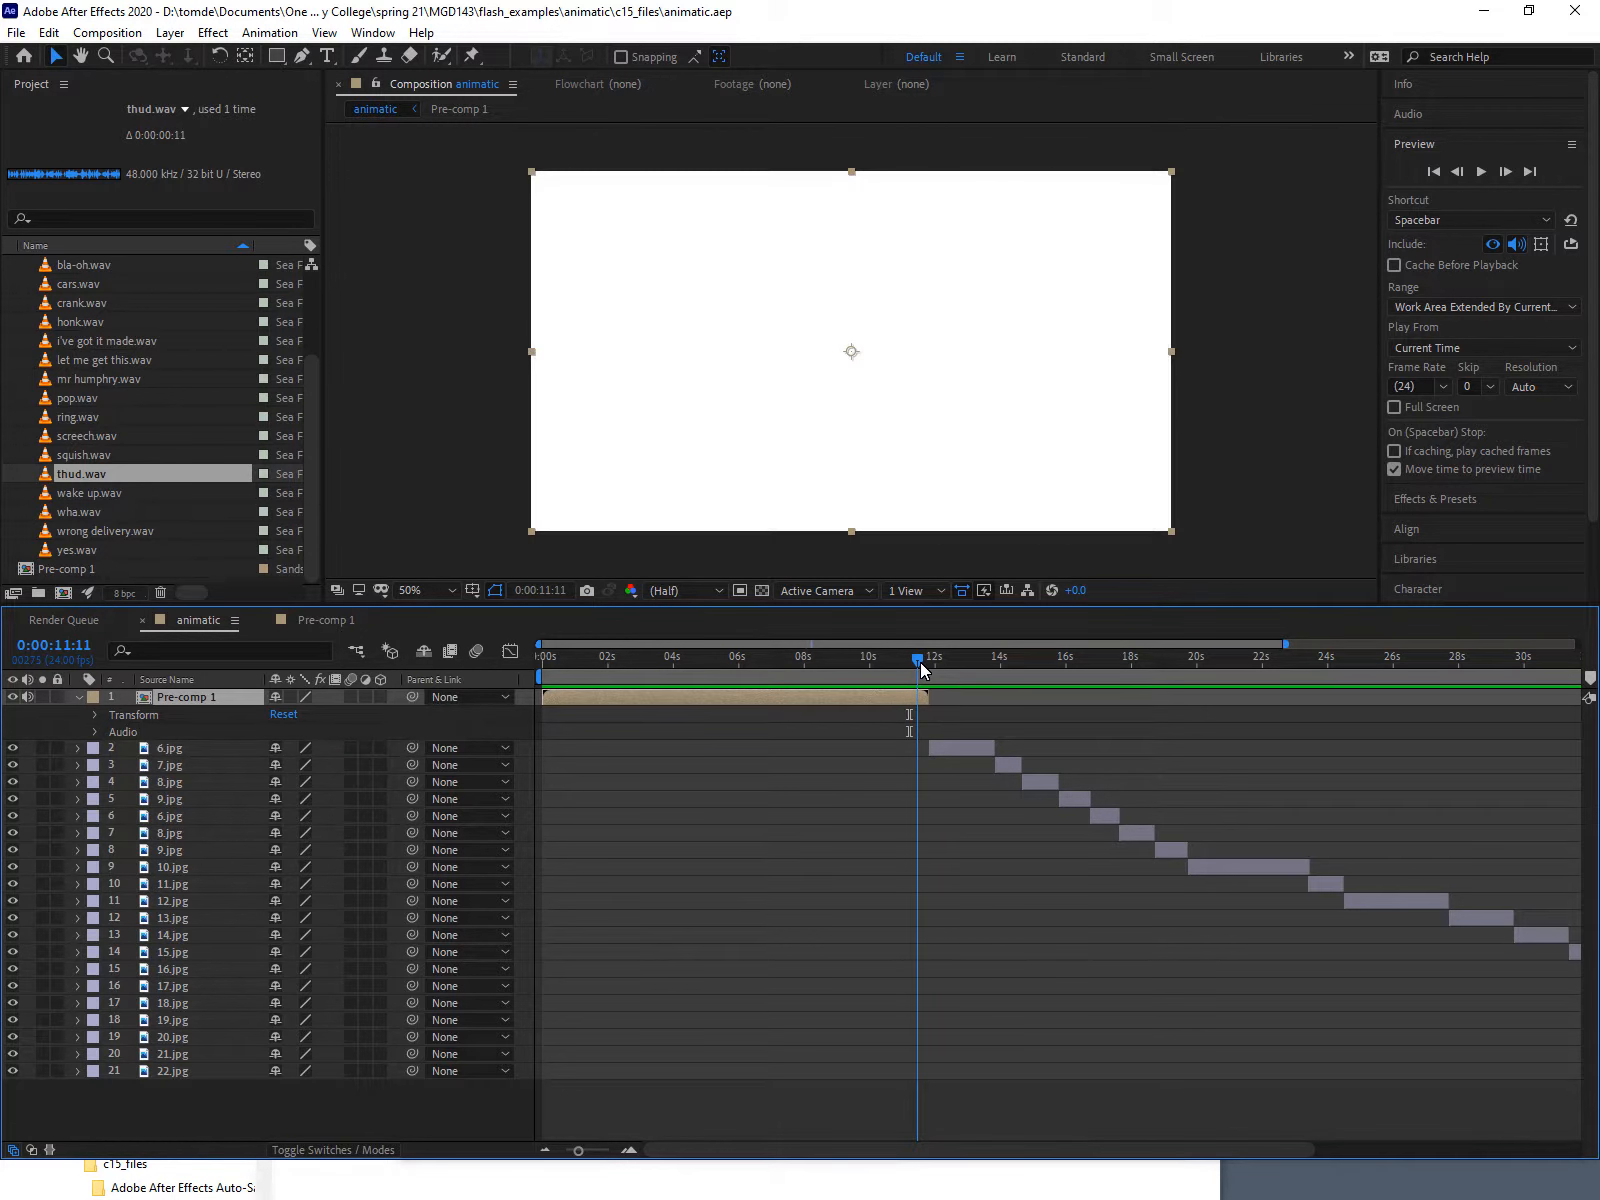
left_click(908, 698)
left_click_drag(917, 663, 910, 662)
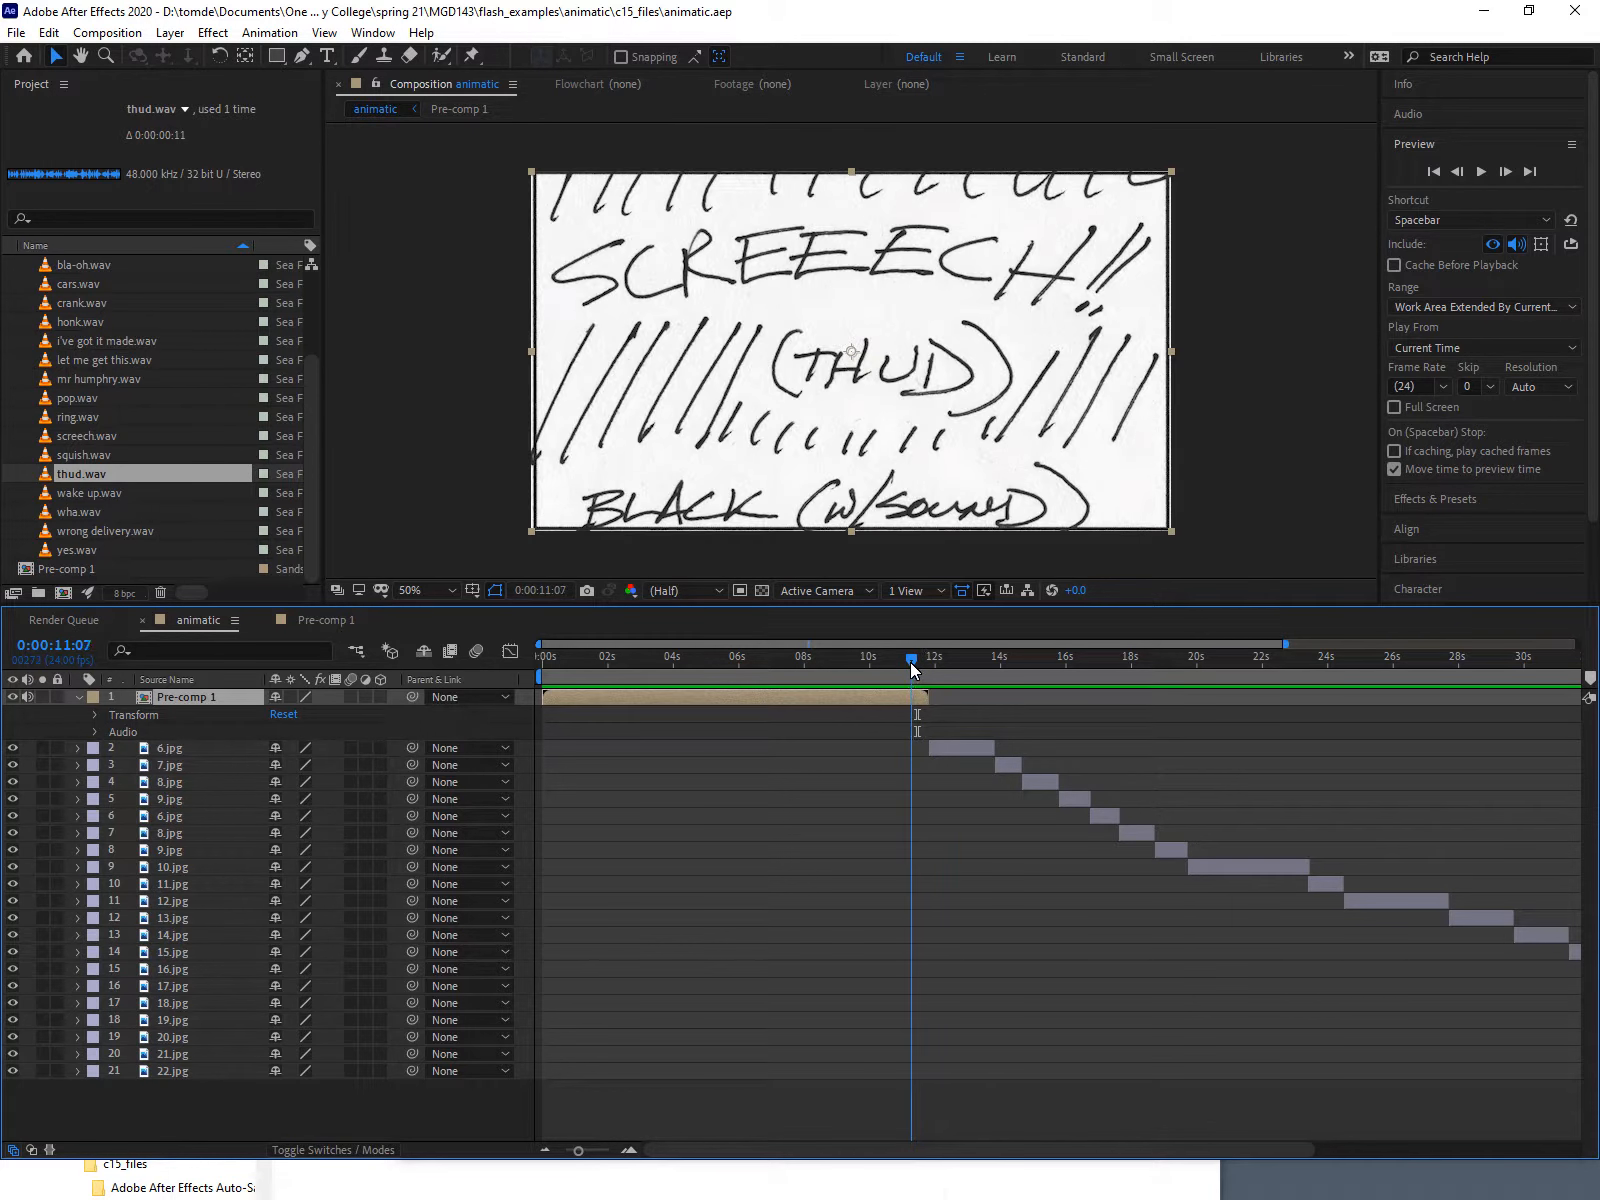
left_click(910, 662)
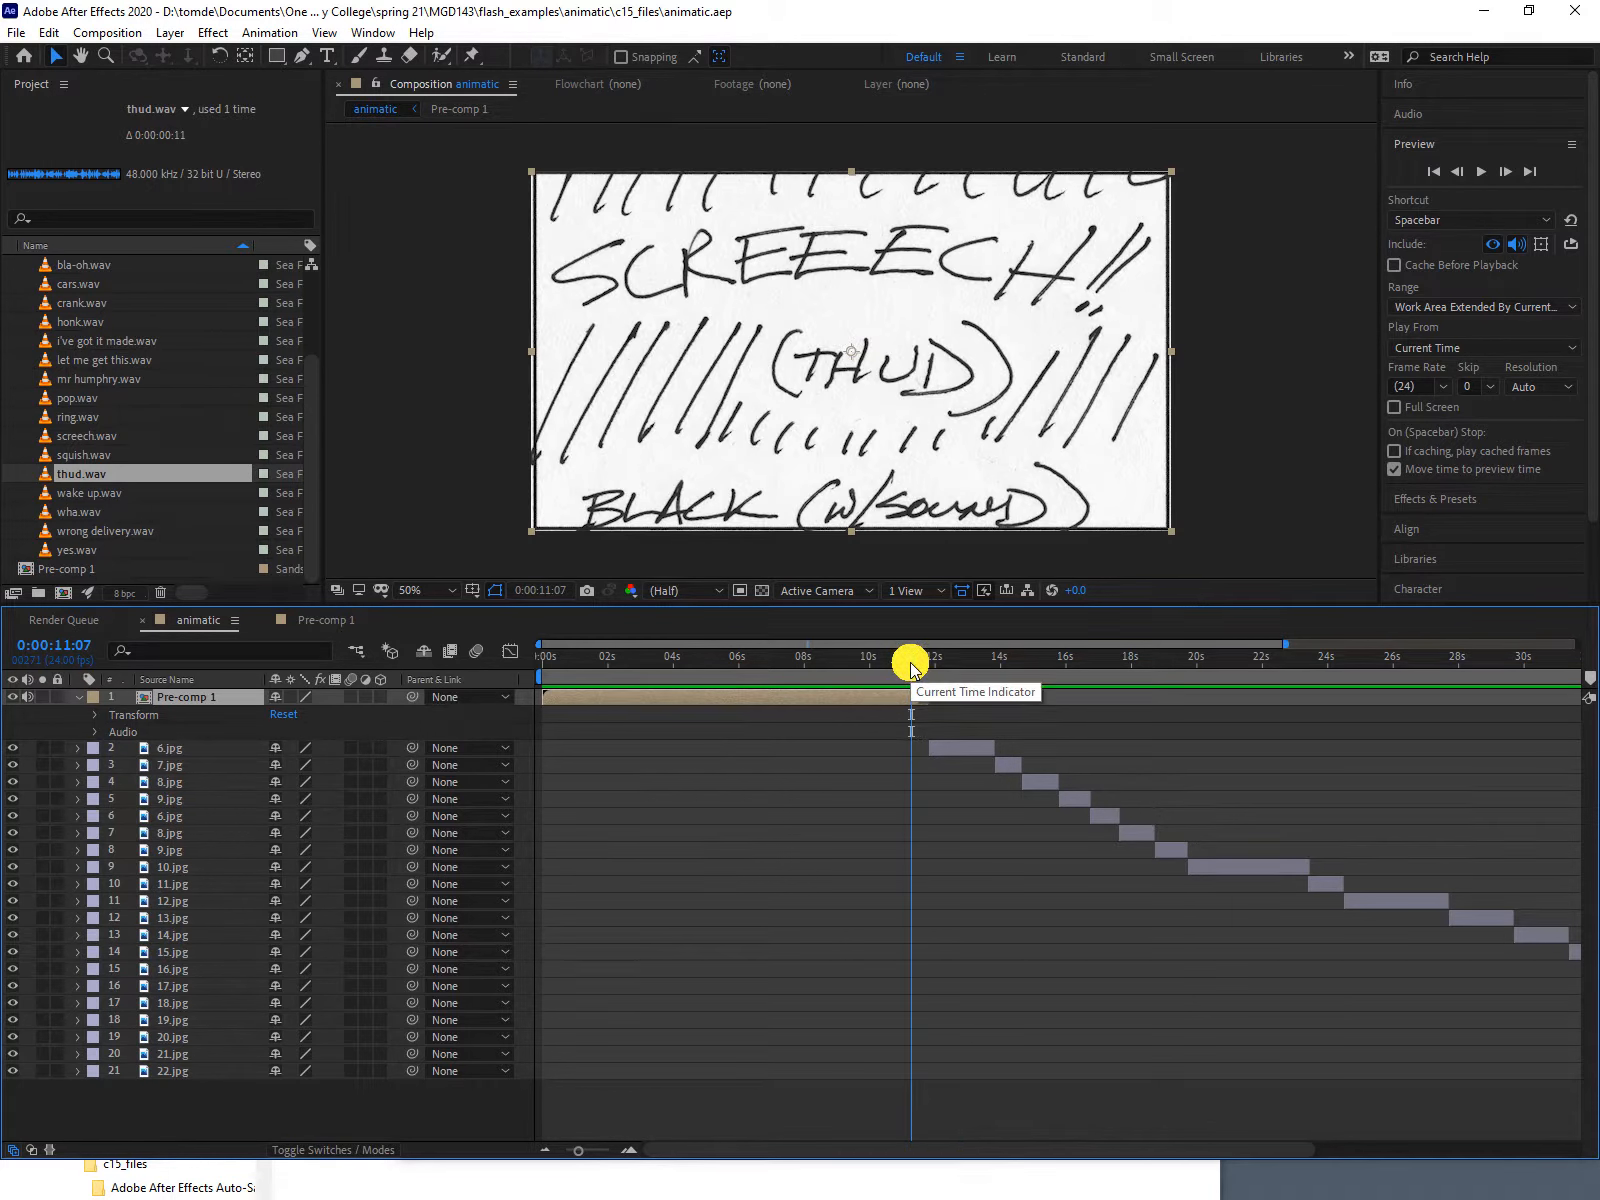
left_click_drag(910, 663, 911, 663)
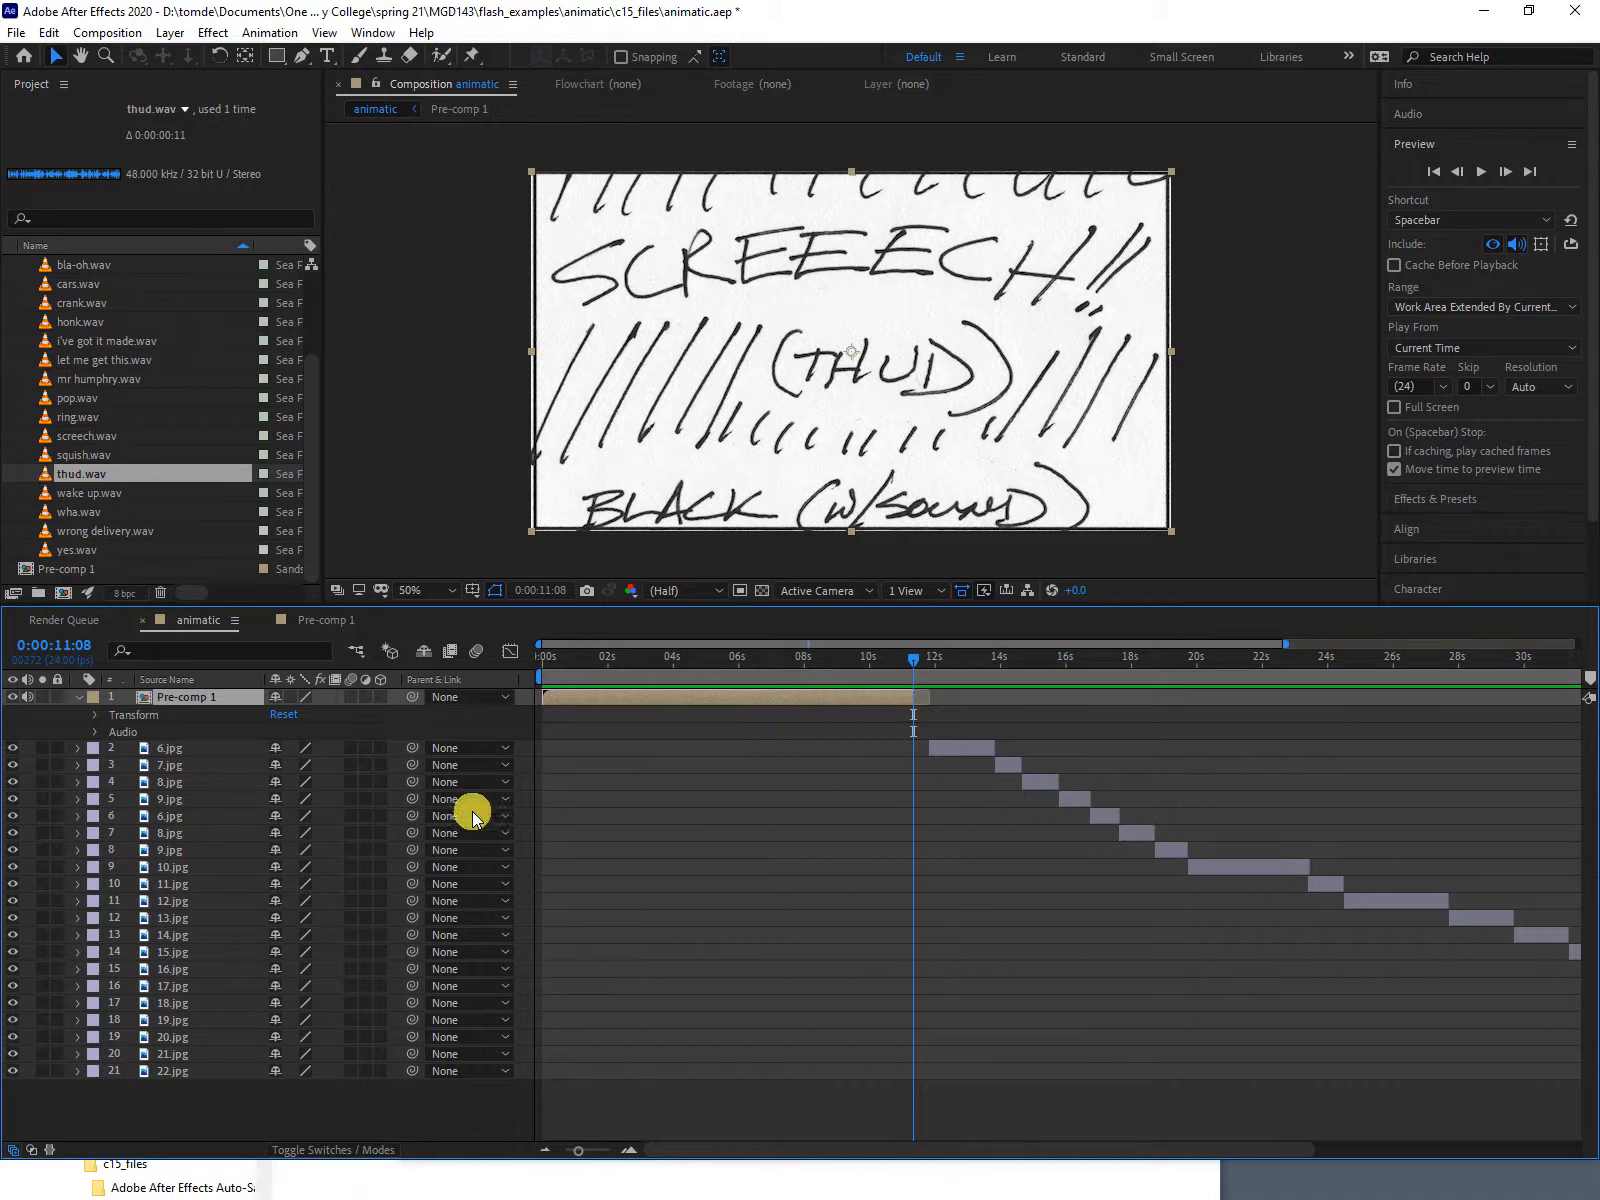
Shift all layers from 6.jpg through 22.jpg earlier together so that 6.jpg starts at 0:00:11:08, and collapse the properties of Pre-comp 1.
left_click(194, 751)
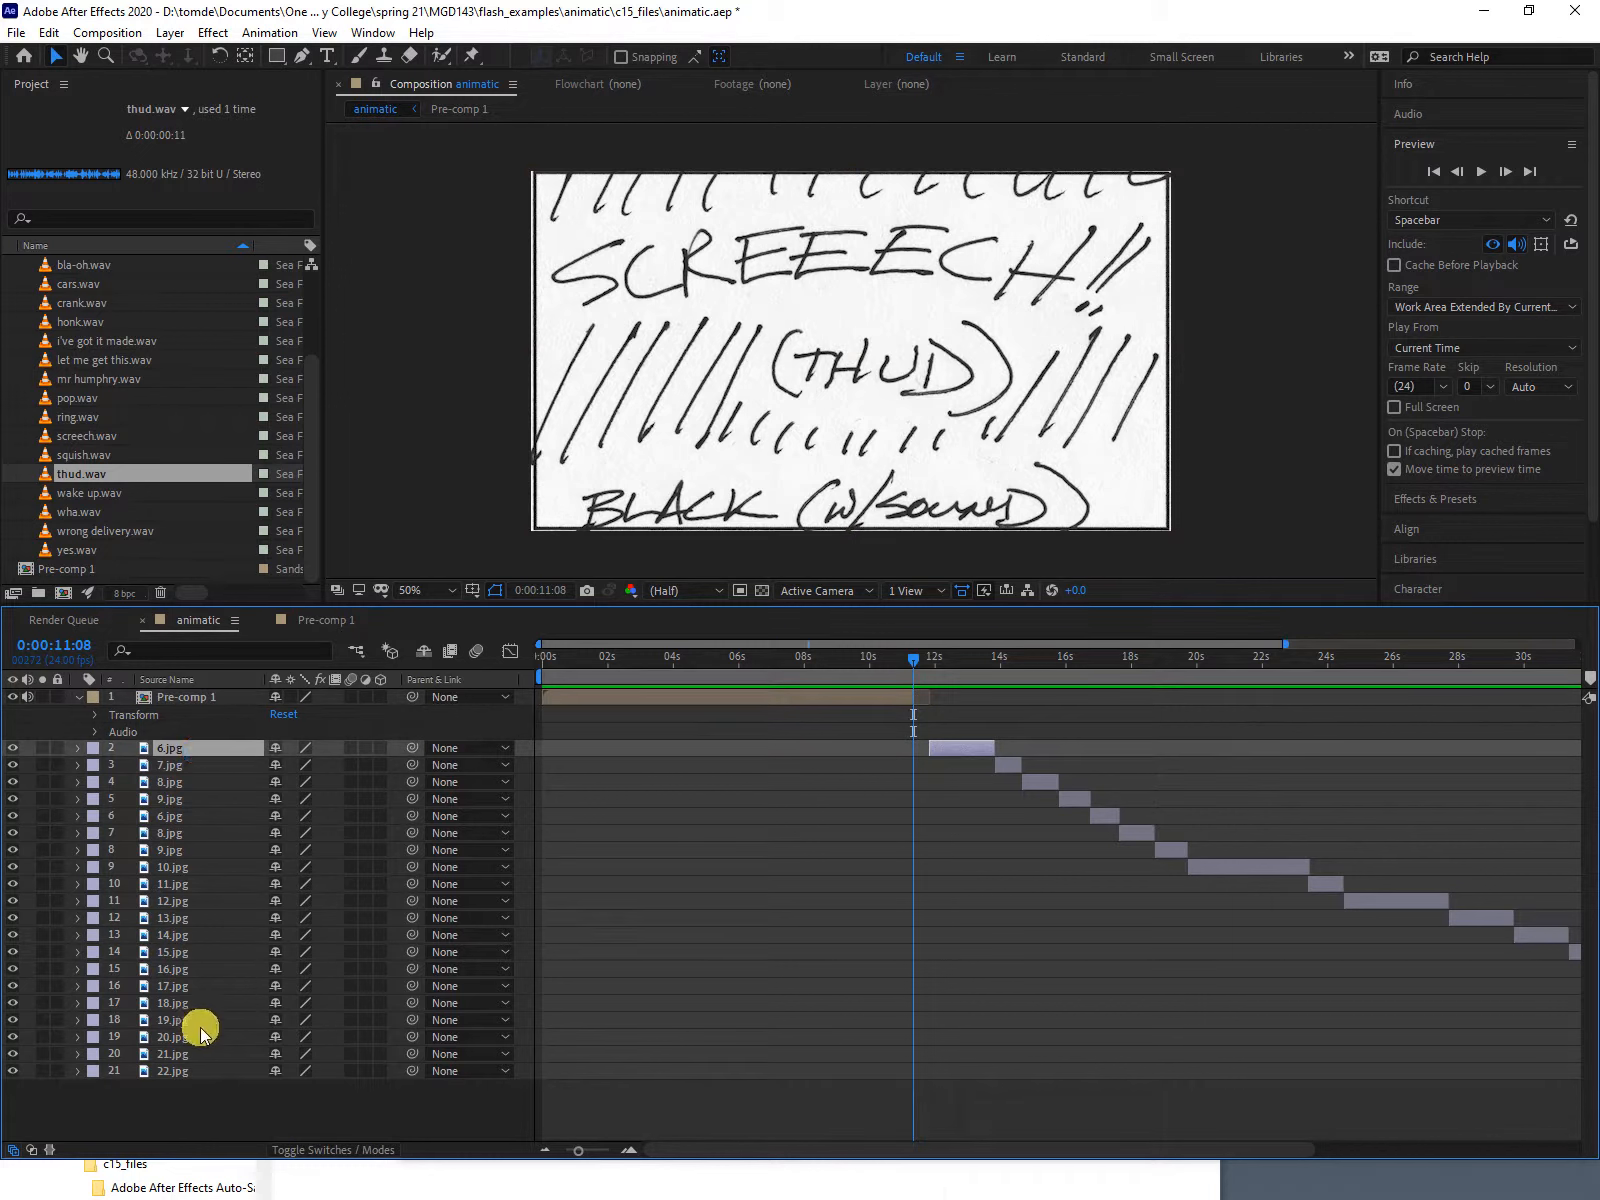
left_click(180, 1071, "shift")
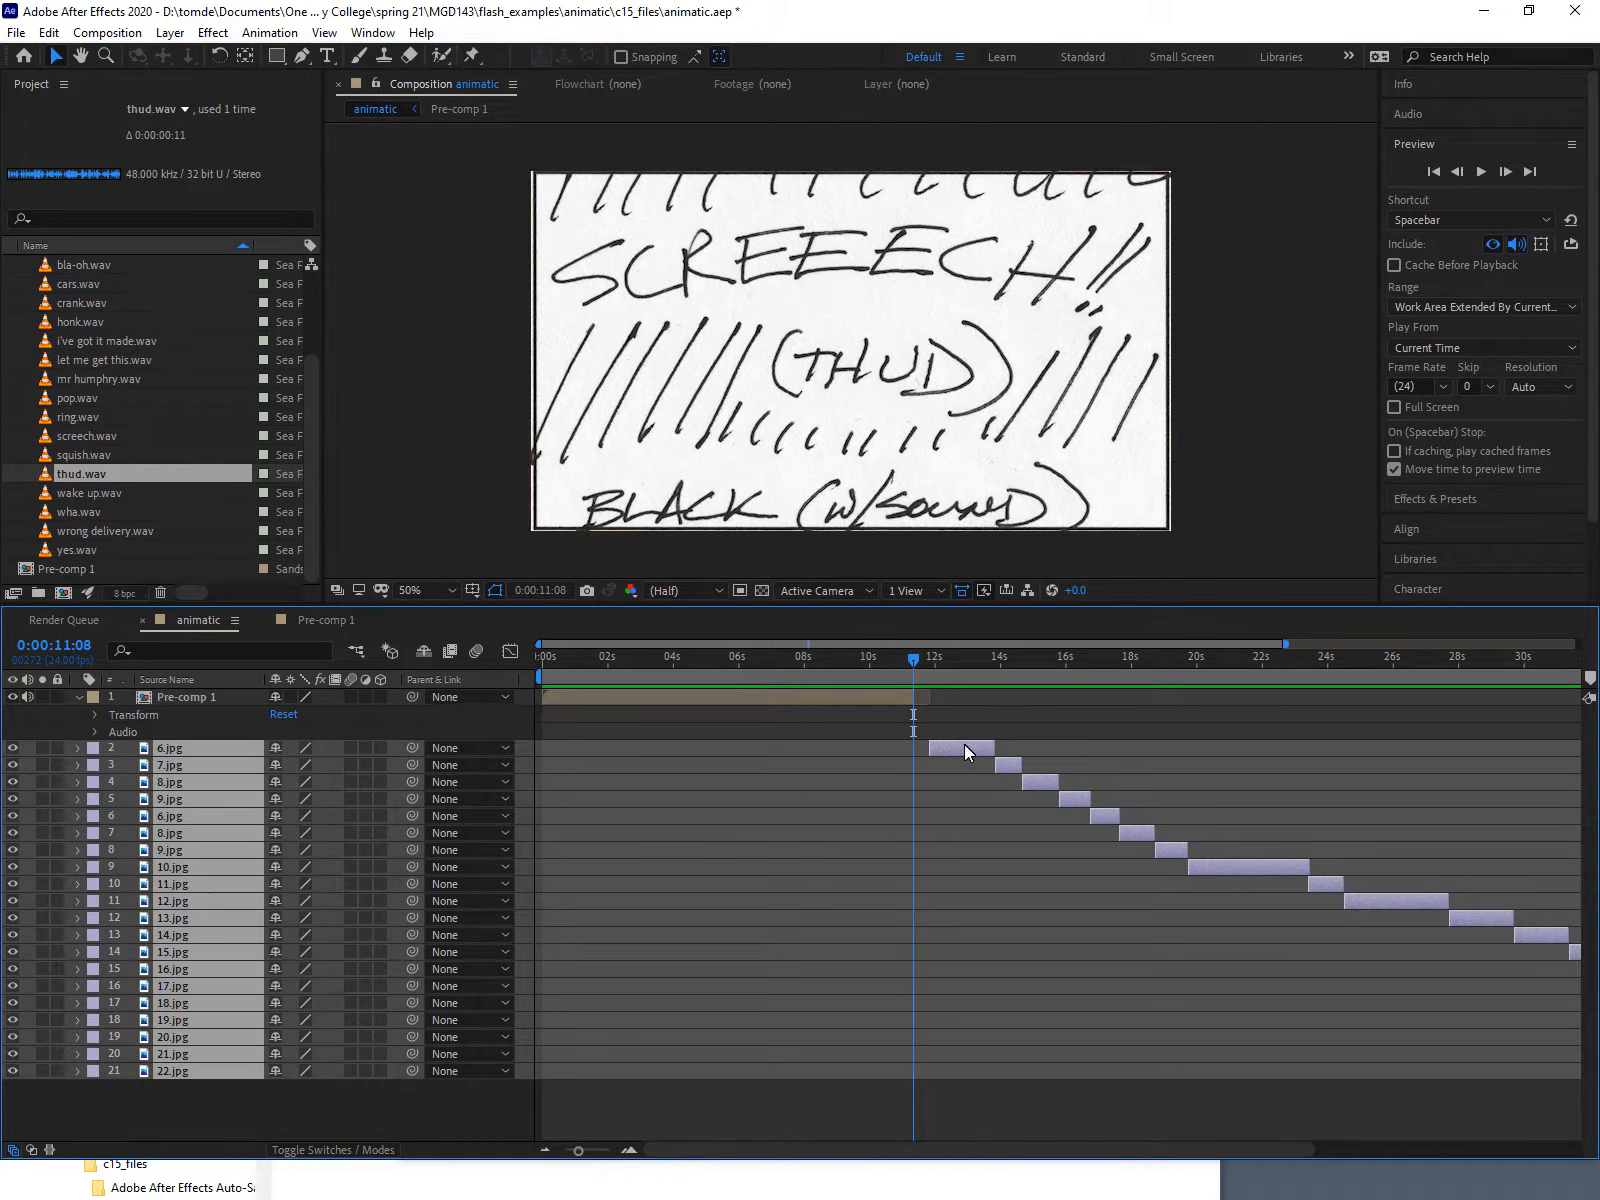
left_click_drag(964, 744, 954, 749)
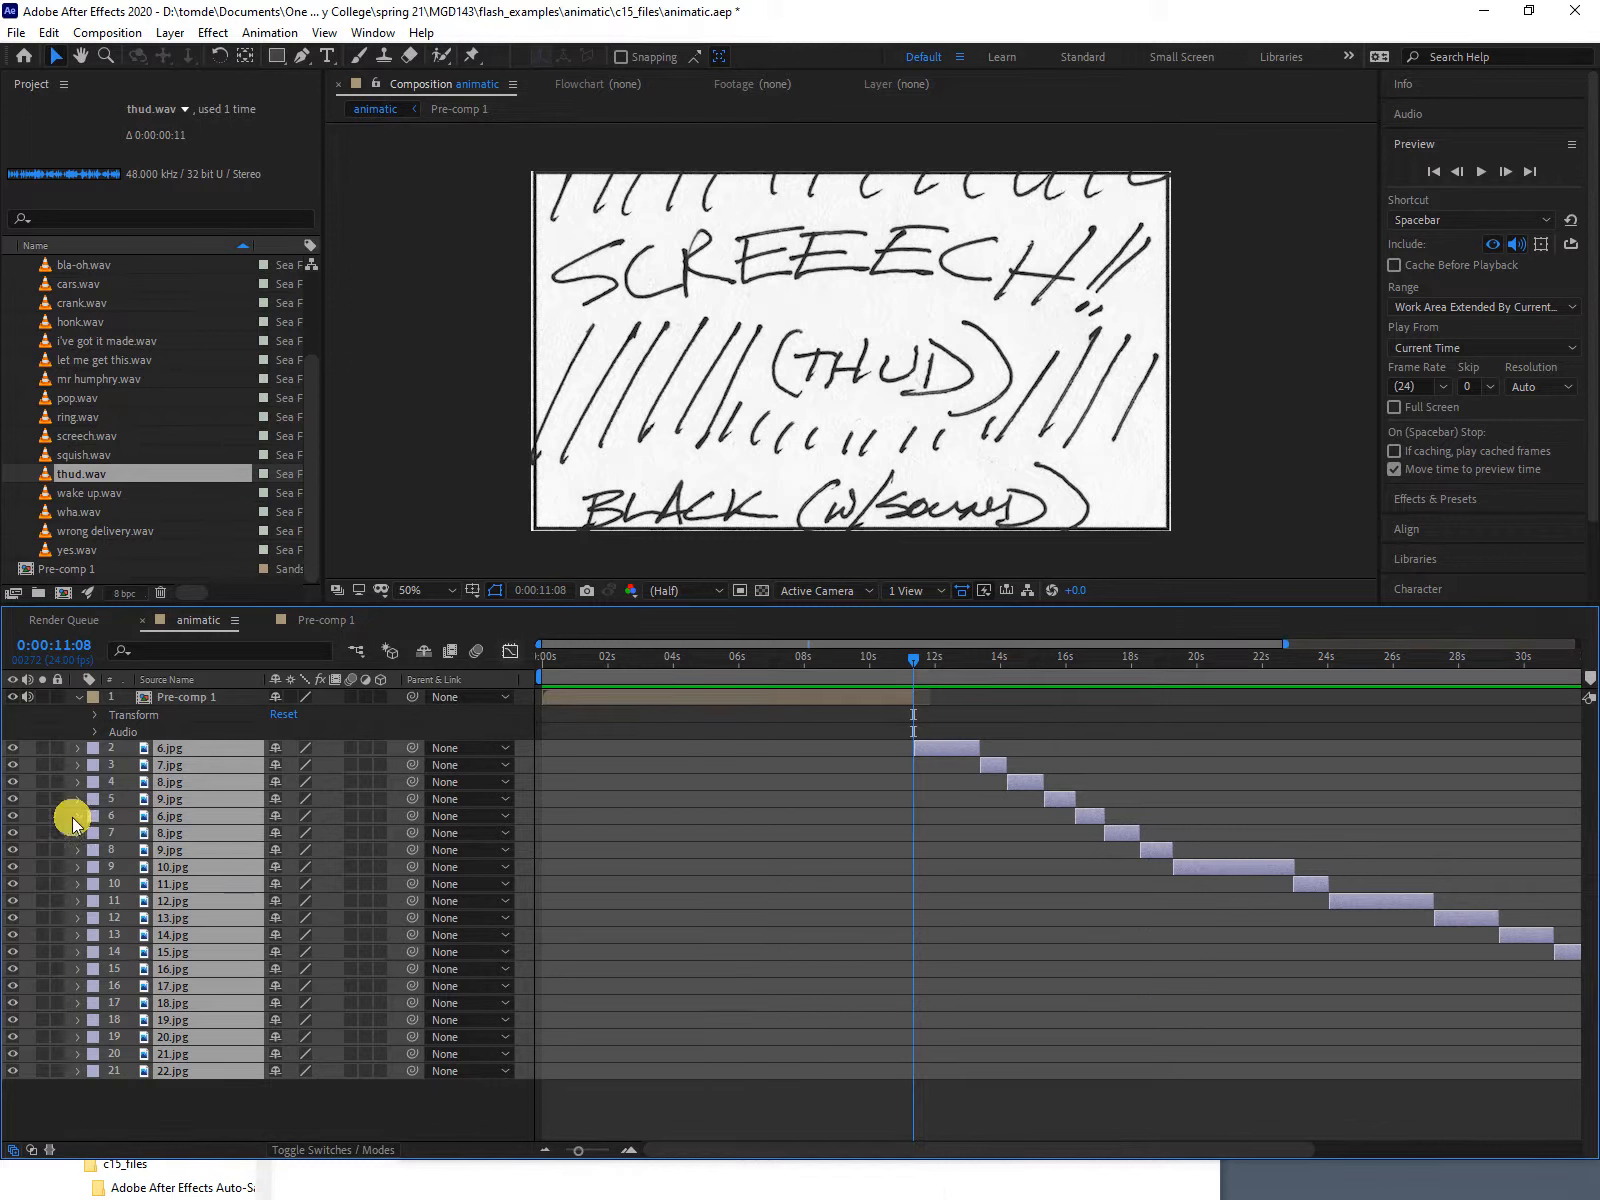
left_click(77, 697)
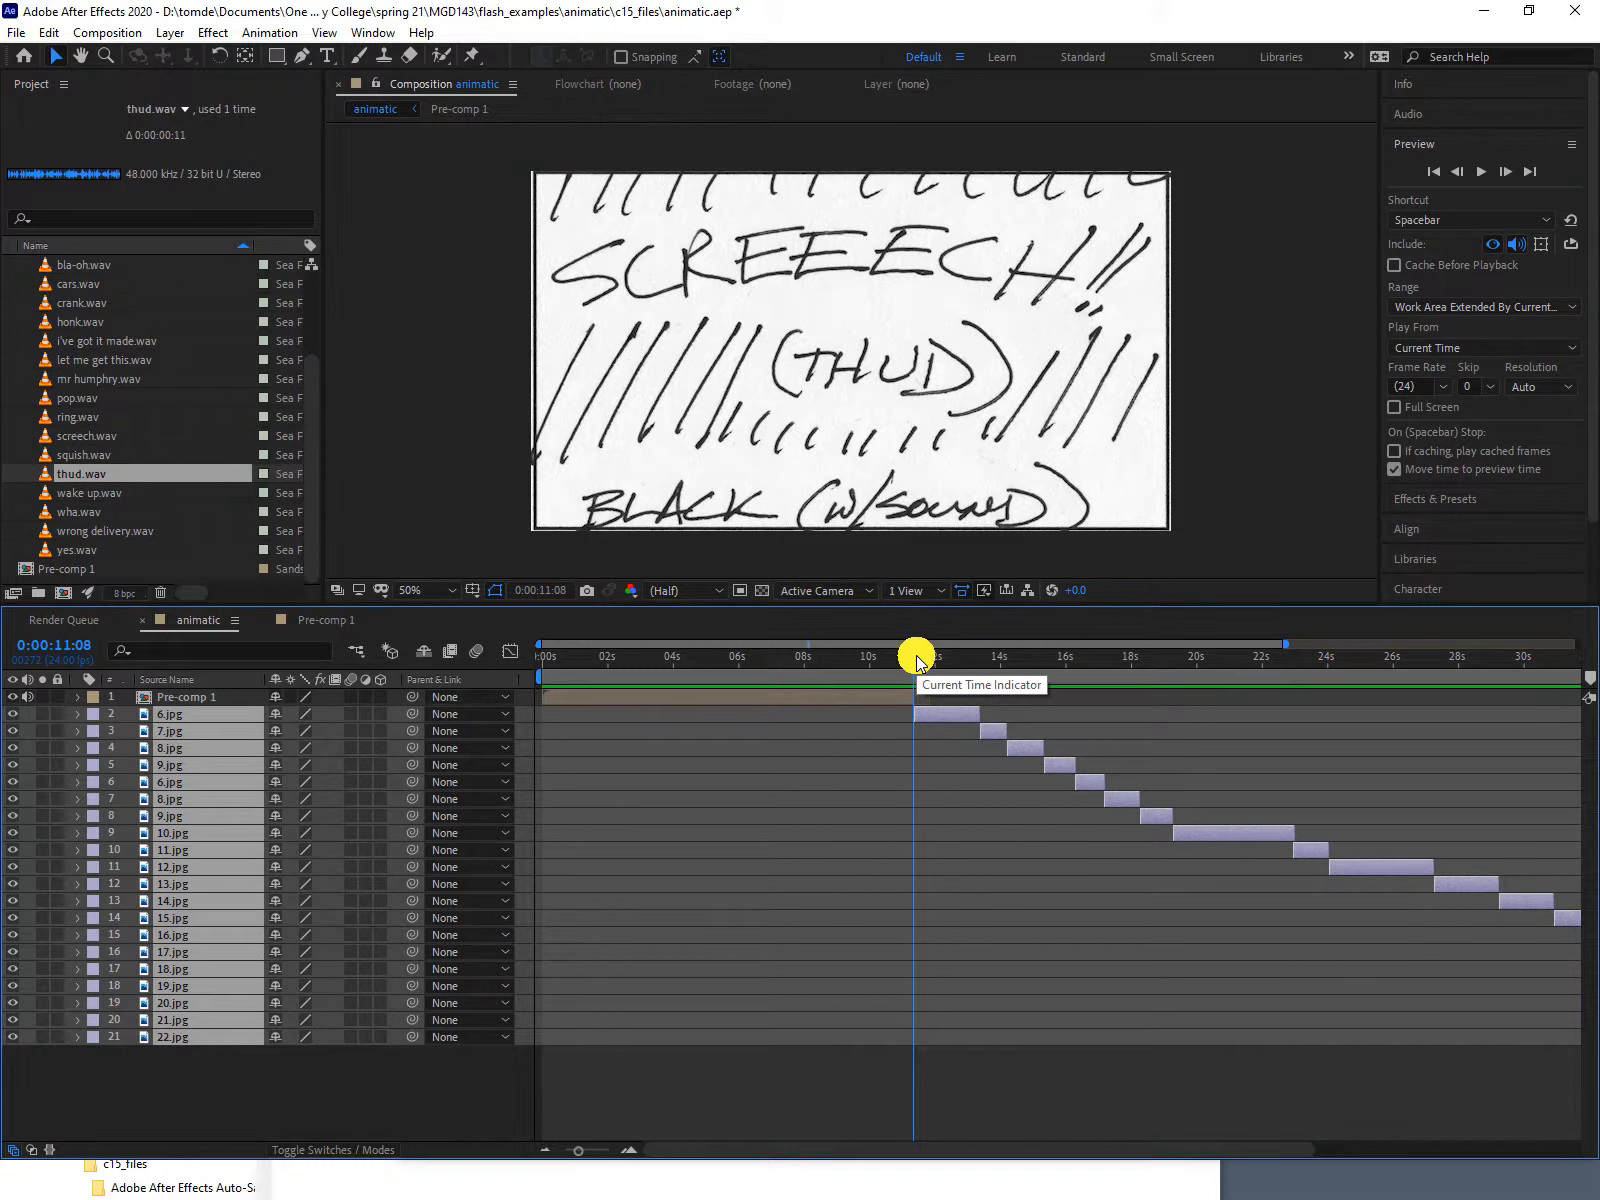
left_click(884, 697)
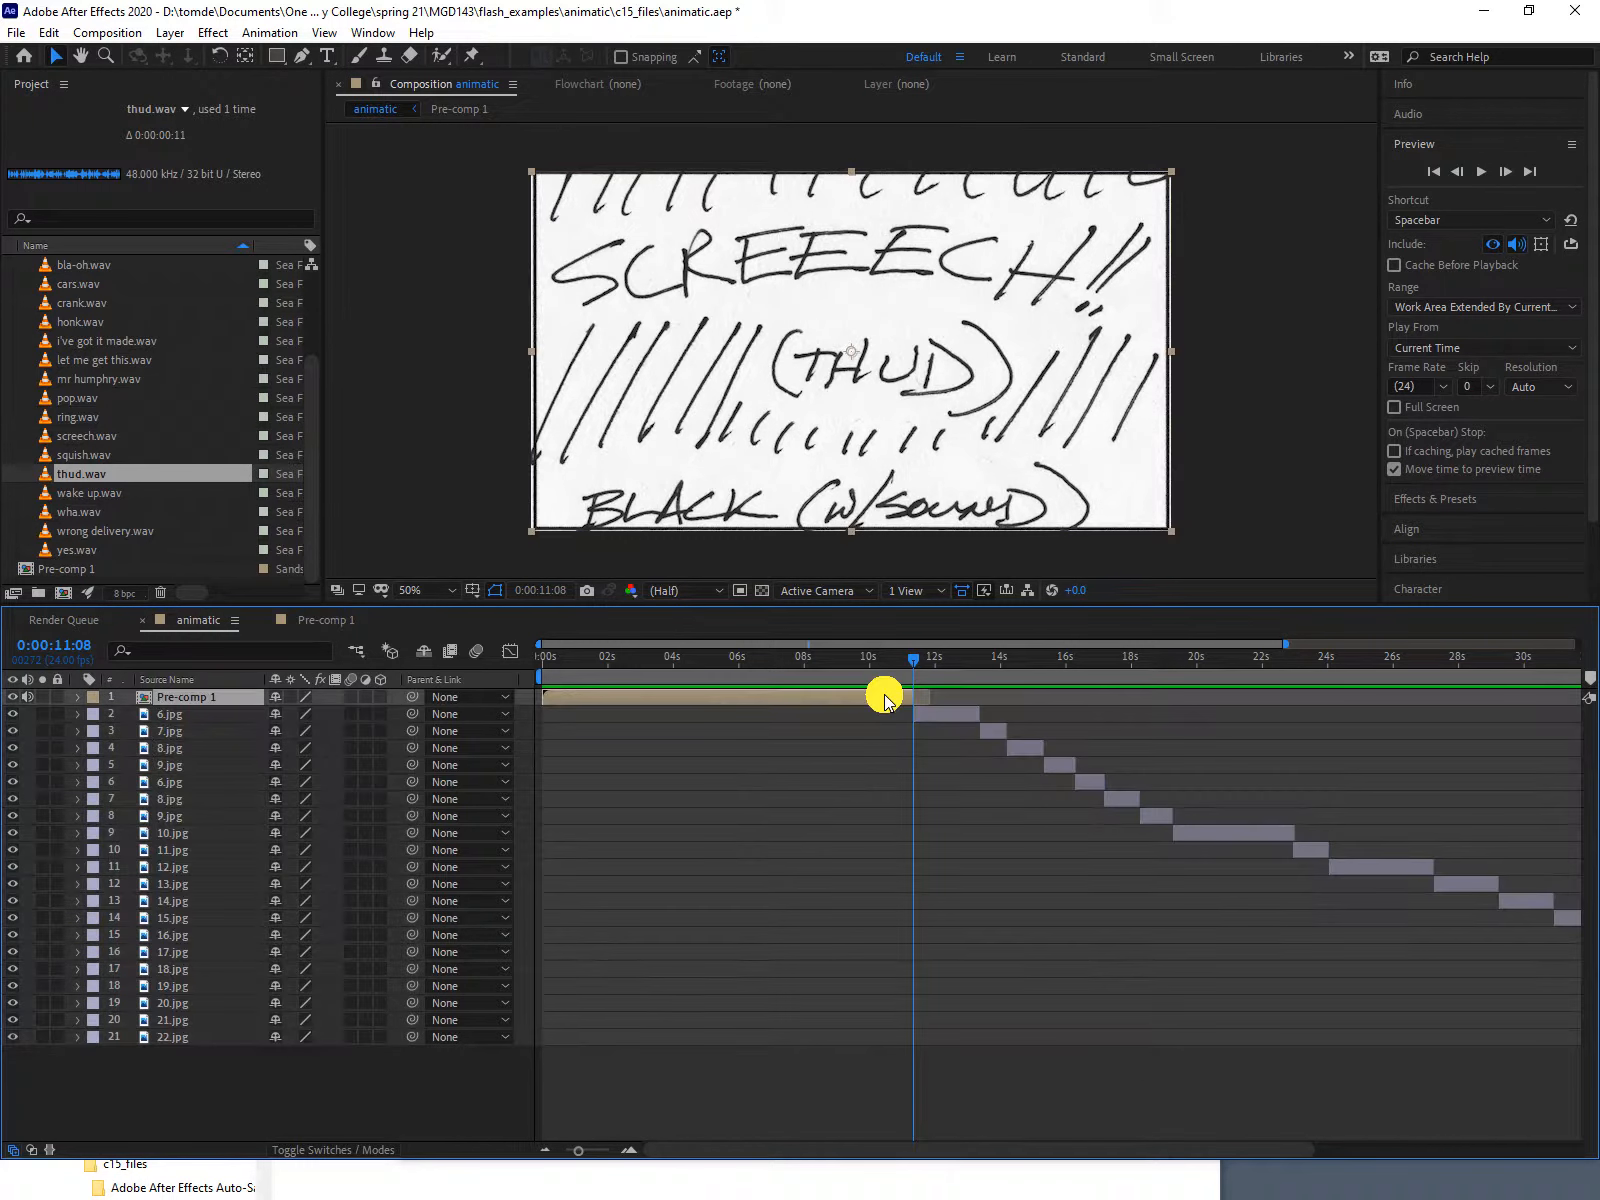